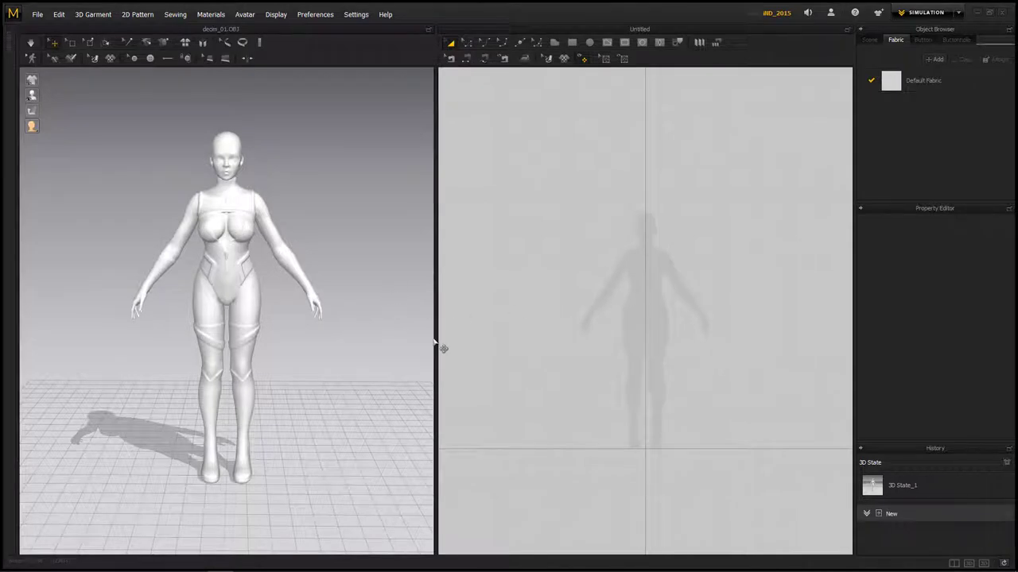
- Set the avatar material's diffuse color to dark grey, hex 292929
{"action": "mouse_move", "coordinate": [362, 258]}
{"action": "right_mouse_down"}
{"action": "mouse_move", "coordinate": [336, 265]}
{"action": "mouse_move", "coordinate": [425, 263]}
{"action": "mouse_move", "coordinate": [357, 256]}
{"action": "mouse_move", "coordinate": [362, 247]}
{"action": "right_mouse_up"}
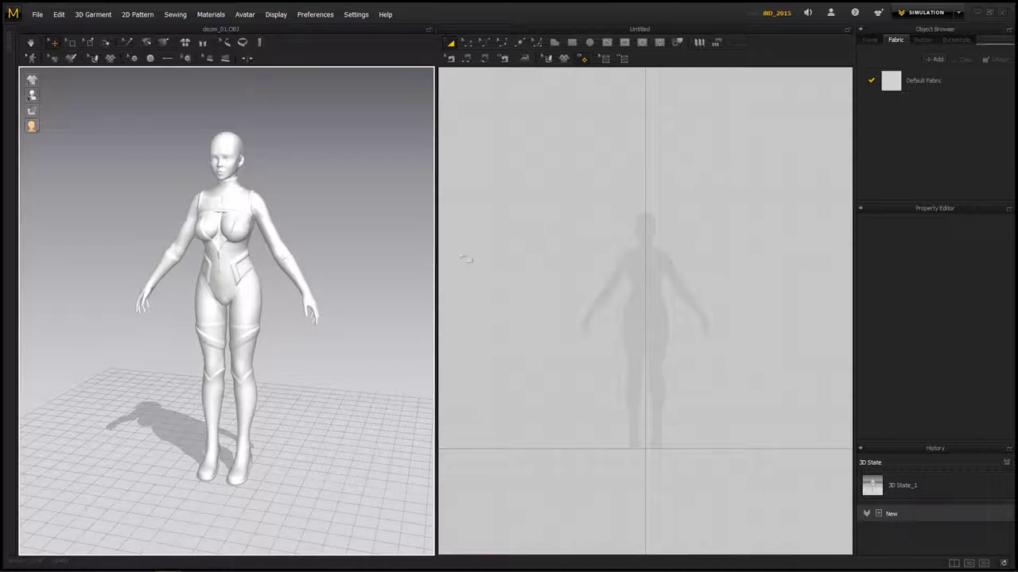
{"action": "left_click", "coordinate": [241, 208]}
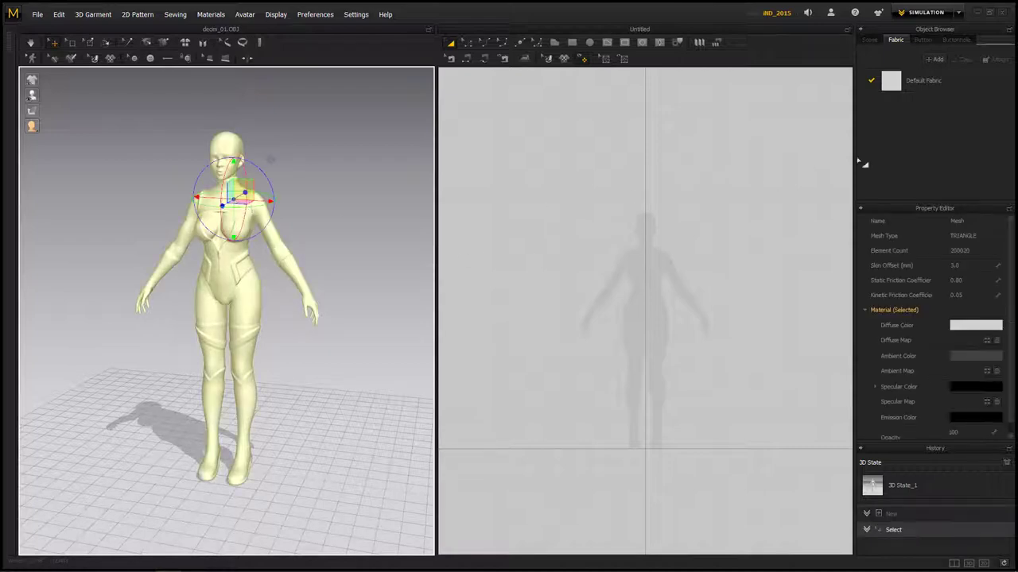
{"action": "left_click", "coordinate": [957, 328]}
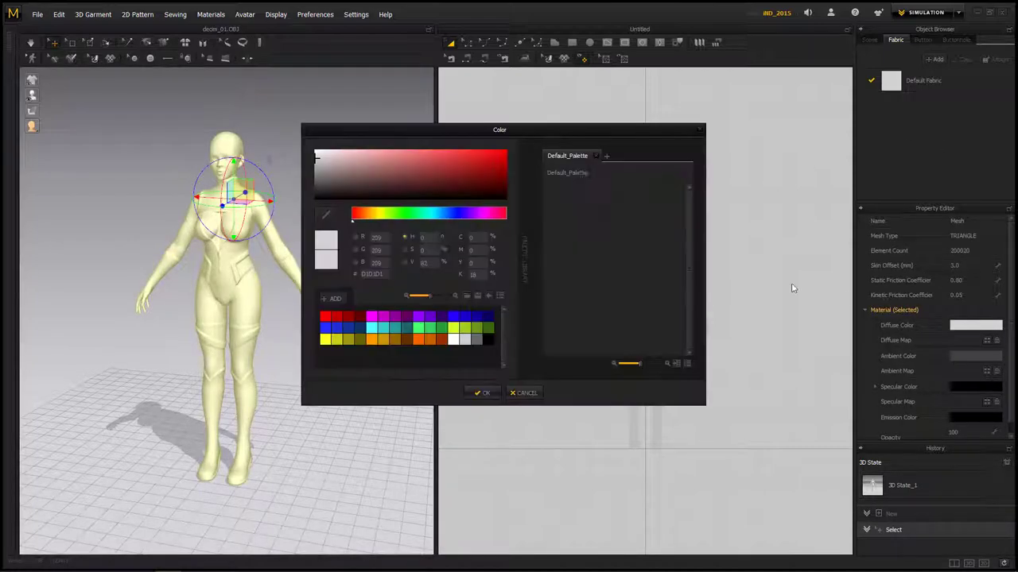
{"action": "mouse_move", "coordinate": [318, 162]}
{"action": "left_mouse_down"}
{"action": "mouse_move", "coordinate": [332, 187]}
{"action": "mouse_move", "coordinate": [308, 194]}
{"action": "left_mouse_up"}
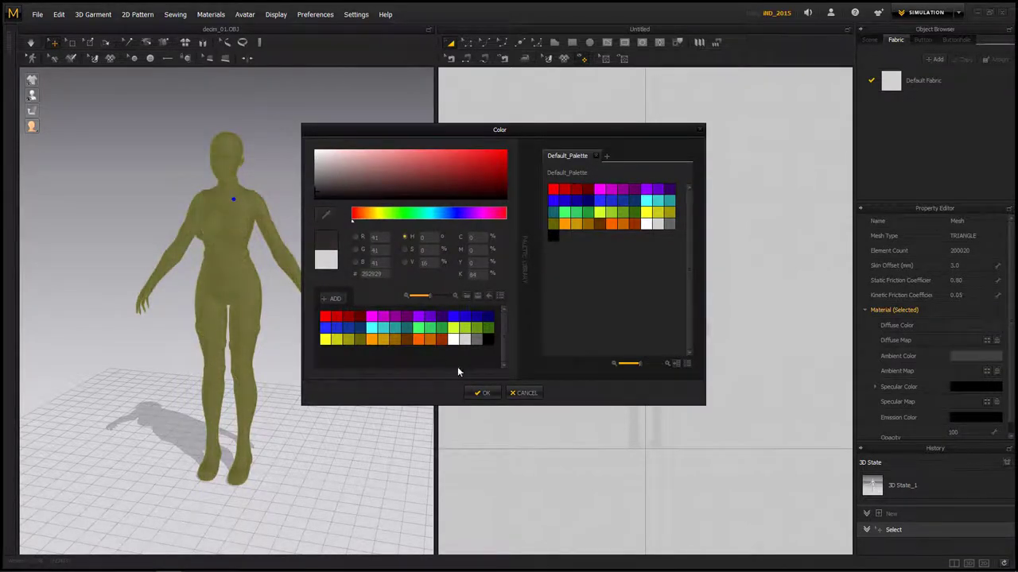
{"action": "left_click", "coordinate": [483, 393]}
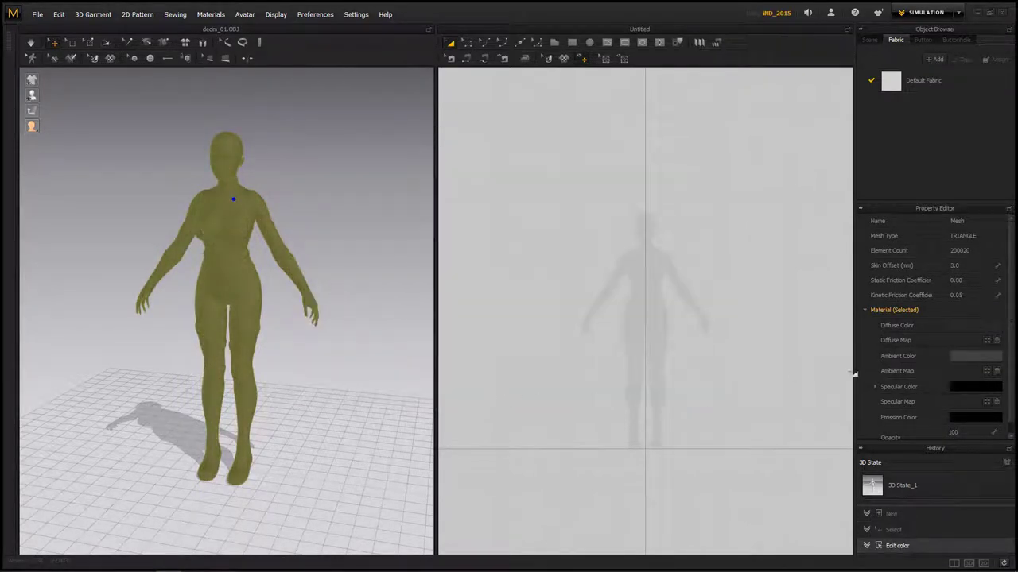
{"action": "left_click", "coordinate": [356, 191]}
- Draw a rectangular pattern with an outline of about 2942 mm over the avatar silhouette, spanning from the shoulders to the knees
{"action": "right_click_drag", "start_coordinate": [345, 265], "coordinate": [326, 231]}
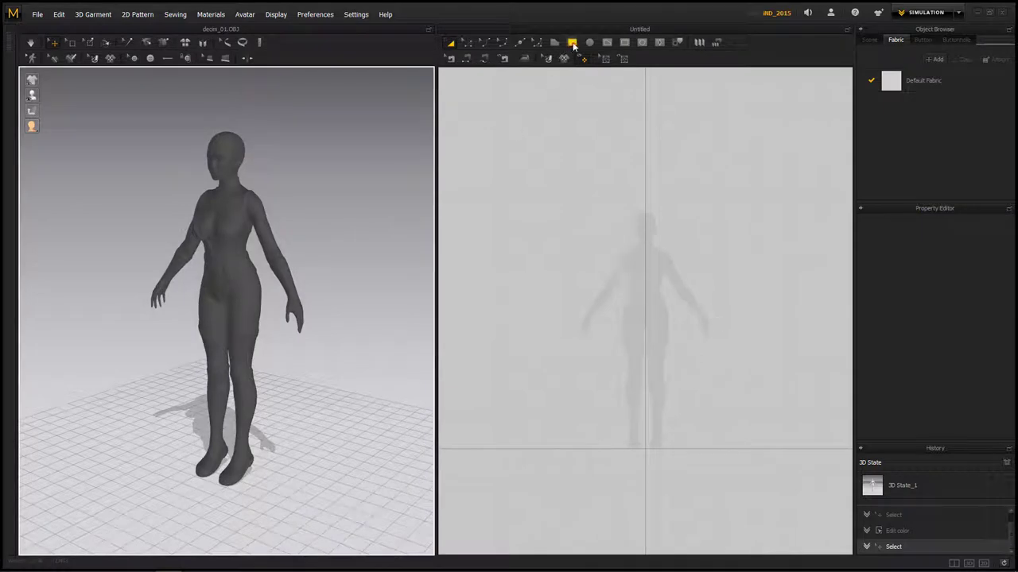
{"action": "left_click", "coordinate": [572, 42]}
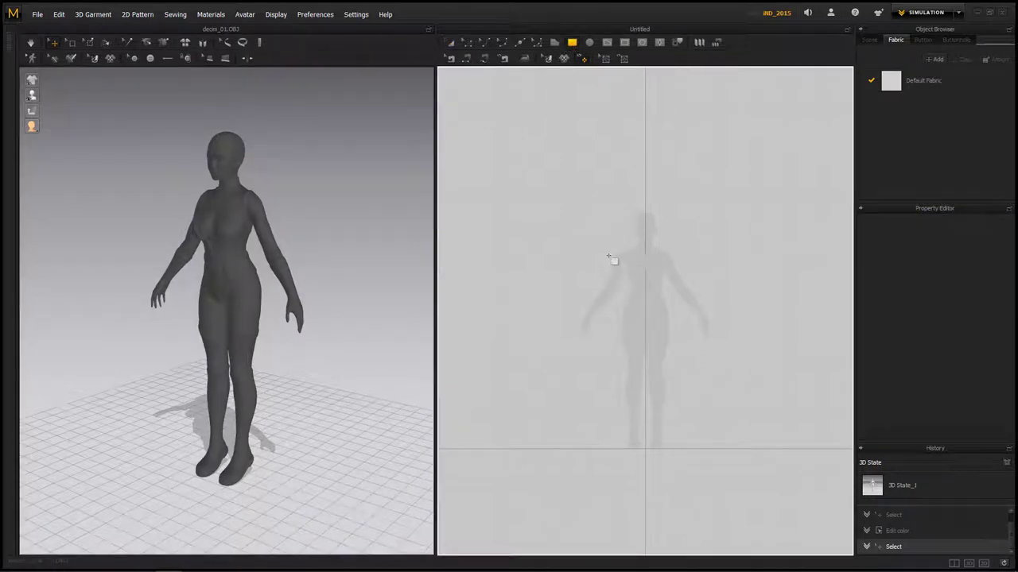
{"action": "left_click_drag", "start_coordinate": [608, 252], "coordinate": [681, 382]}
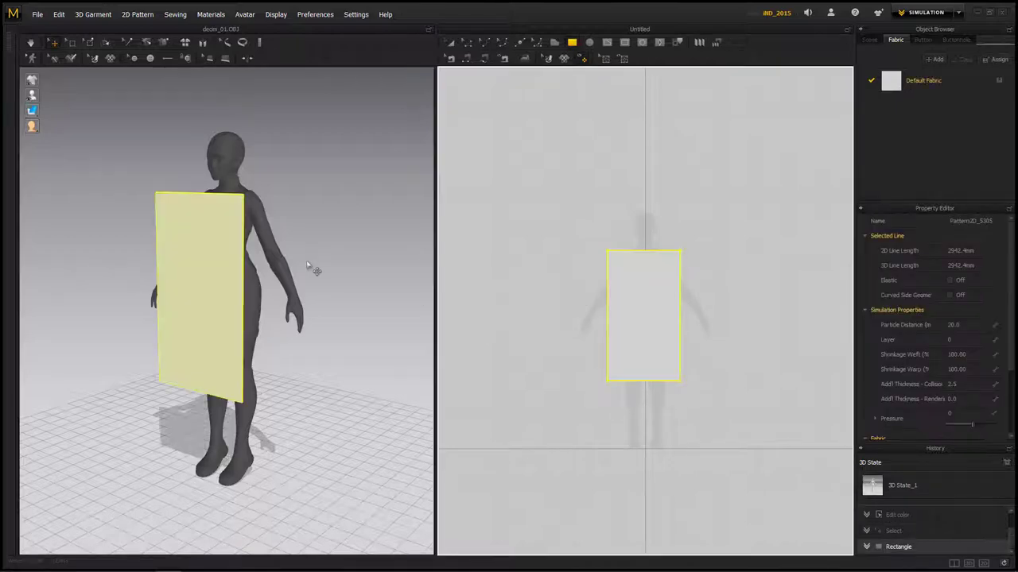
- Move the rectangular pattern from the front of the avatar to behind its back, adjusting its height there
{"action": "right_click_drag", "start_coordinate": [362, 260], "coordinate": [350, 287]}
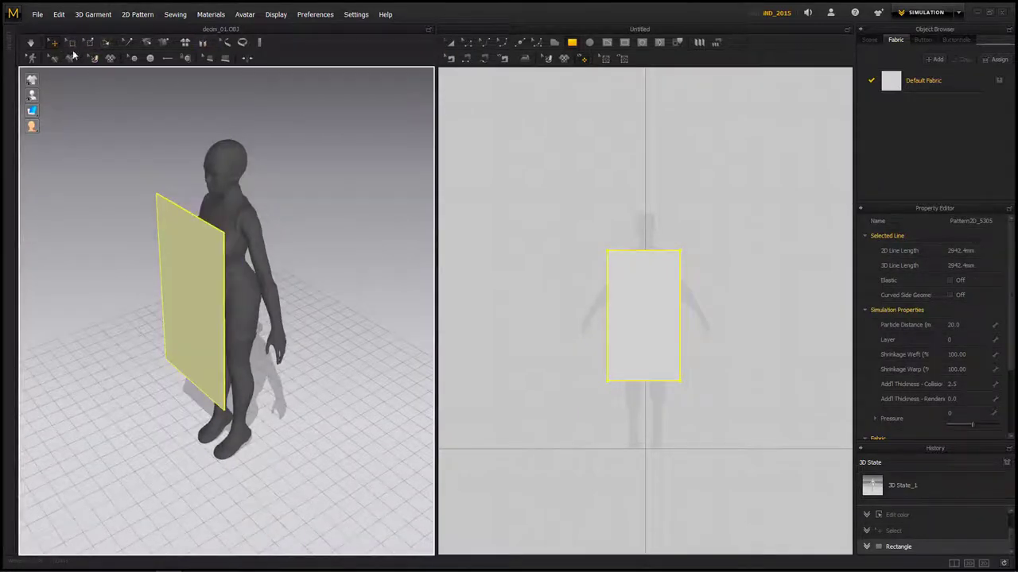
{"action": "left_click", "coordinate": [182, 271]}
{"action": "right_click_drag", "start_coordinate": [306, 331], "coordinate": [280, 340]}
{"action": "left_click_drag", "start_coordinate": [164, 275], "coordinate": [275, 252]}
{"action": "right_click_drag", "start_coordinate": [337, 285], "coordinate": [256, 282]}
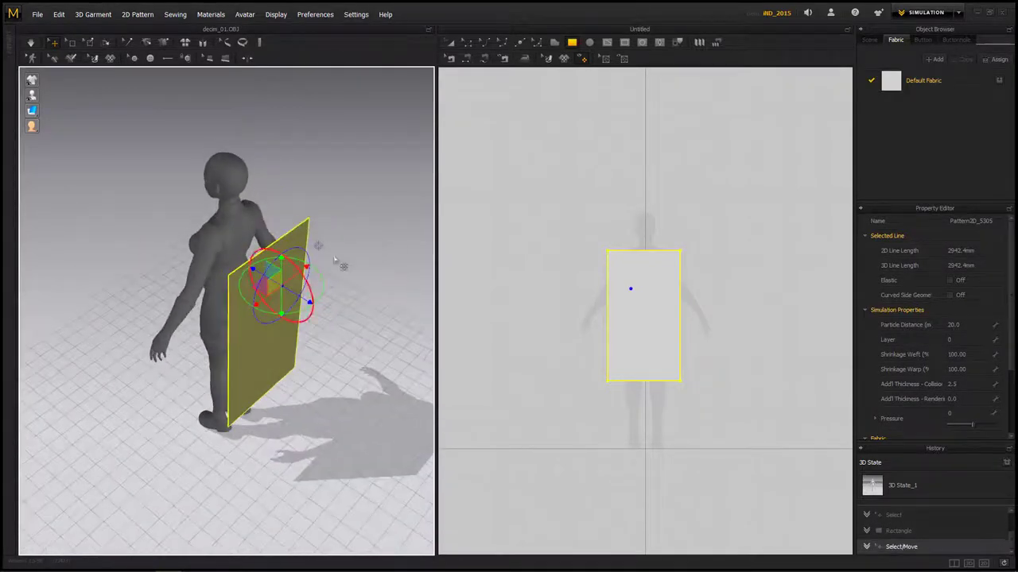
{"action": "left_click_drag", "start_coordinate": [265, 310], "coordinate": [278, 270]}
- Pin the two upper corners of the cloth behind the avatar using box selection
{"action": "right_click_drag", "start_coordinate": [357, 391], "coordinate": [318, 328]}
{"action": "right_click_drag", "start_coordinate": [358, 254], "coordinate": [353, 344]}
{"action": "scroll", "coordinate": [306, 337], "scroll_direction": "up", "scroll_amount": 5}
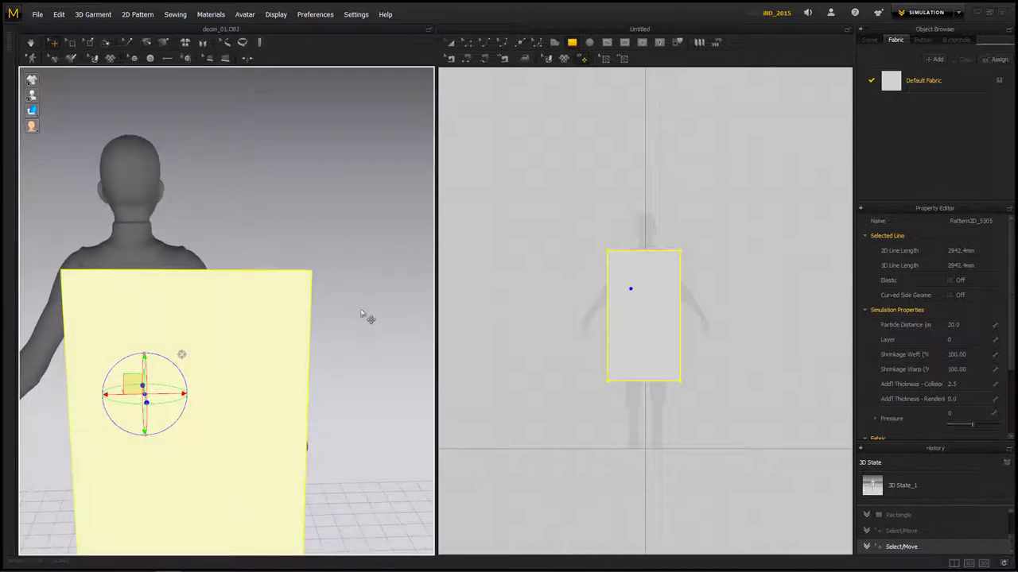
{"action": "scroll", "coordinate": [364, 310], "scroll_direction": "up", "scroll_amount": 2}
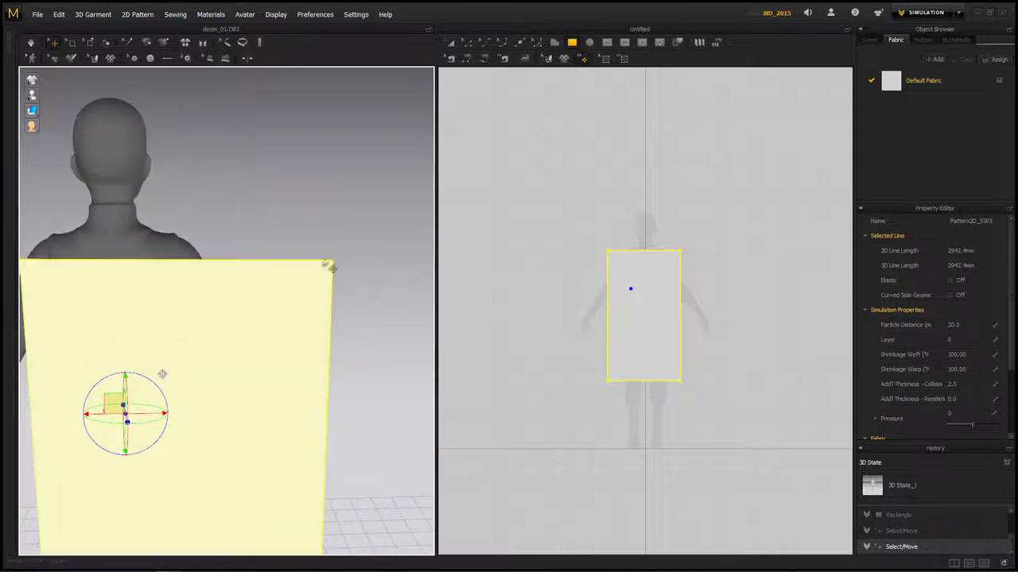
{"action": "left_click", "coordinate": [89, 43]}
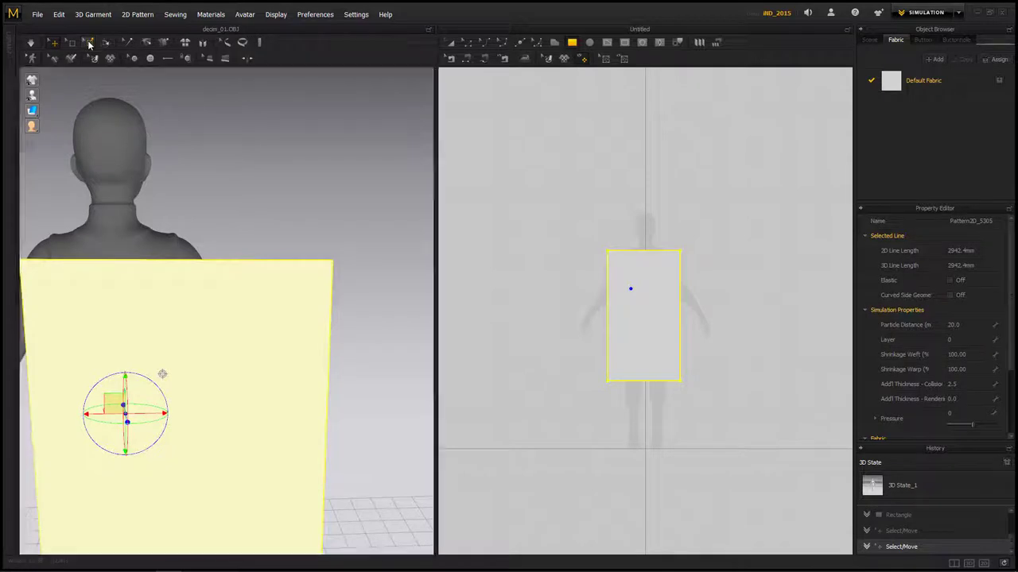
{"action": "left_click", "coordinate": [337, 267]}
{"action": "left_click_drag", "start_coordinate": [337, 267], "coordinate": [325, 258]}
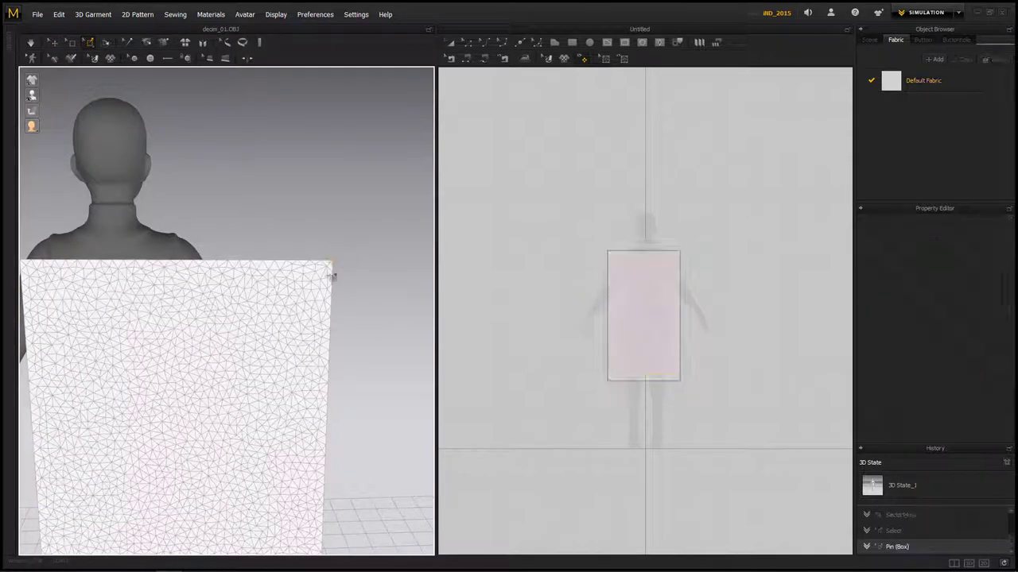
{"action": "right_click_drag", "start_coordinate": [196, 310], "coordinate": [273, 314]}
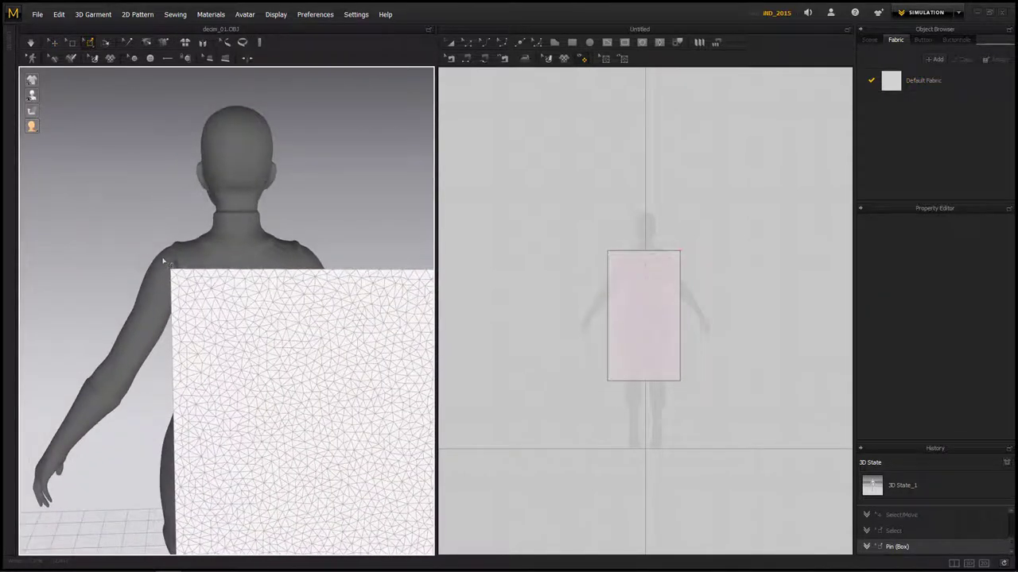
{"action": "left_click_drag", "start_coordinate": [163, 261], "coordinate": [190, 284]}
- Start the simulation and pull the cloth's two pinned corners in toward the avatar's shoulders
{"action": "left_click", "coordinate": [31, 42]}
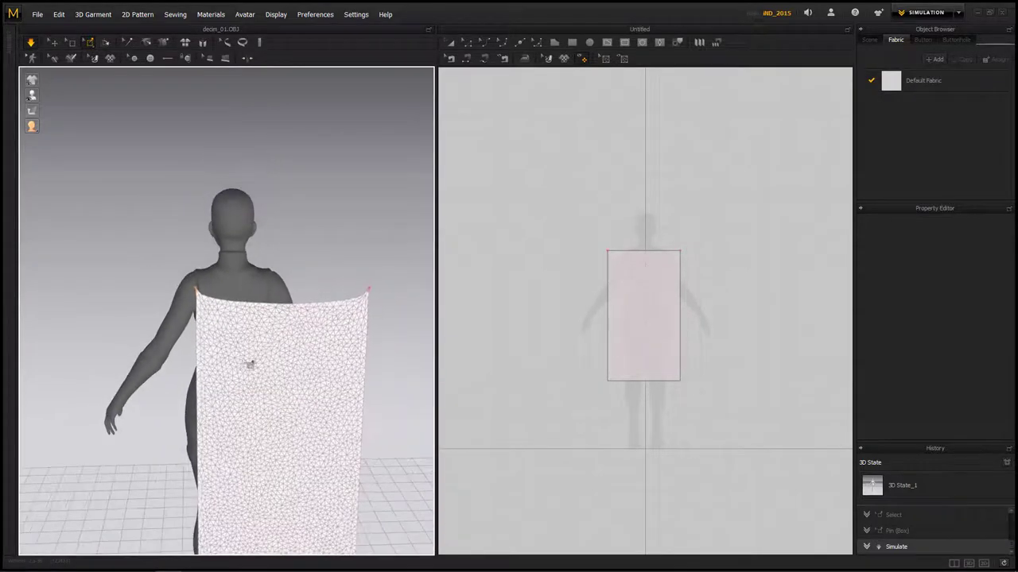
{"action": "right_click_drag", "start_coordinate": [130, 291], "coordinate": [246, 329]}
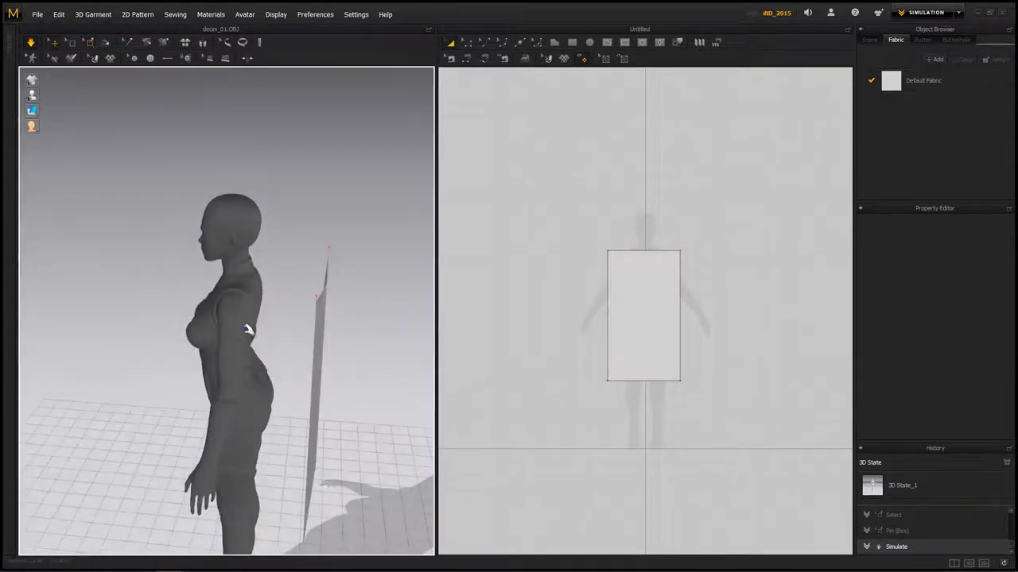
{"action": "left_click_drag", "start_coordinate": [319, 296], "coordinate": [227, 280]}
{"action": "right_click_drag", "start_coordinate": [379, 262], "coordinate": [275, 255]}
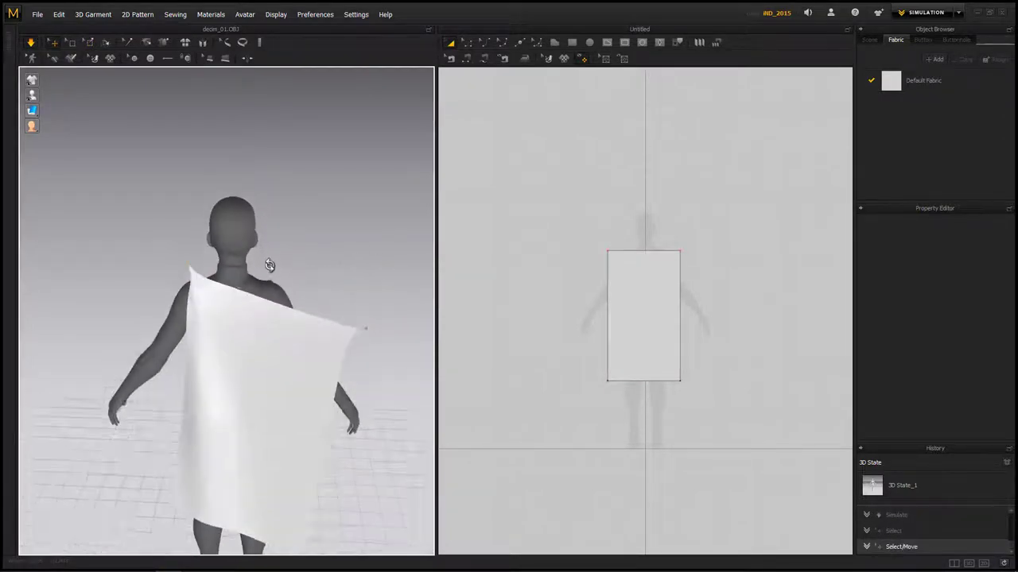
{"action": "left_click_drag", "start_coordinate": [362, 293], "coordinate": [271, 259]}
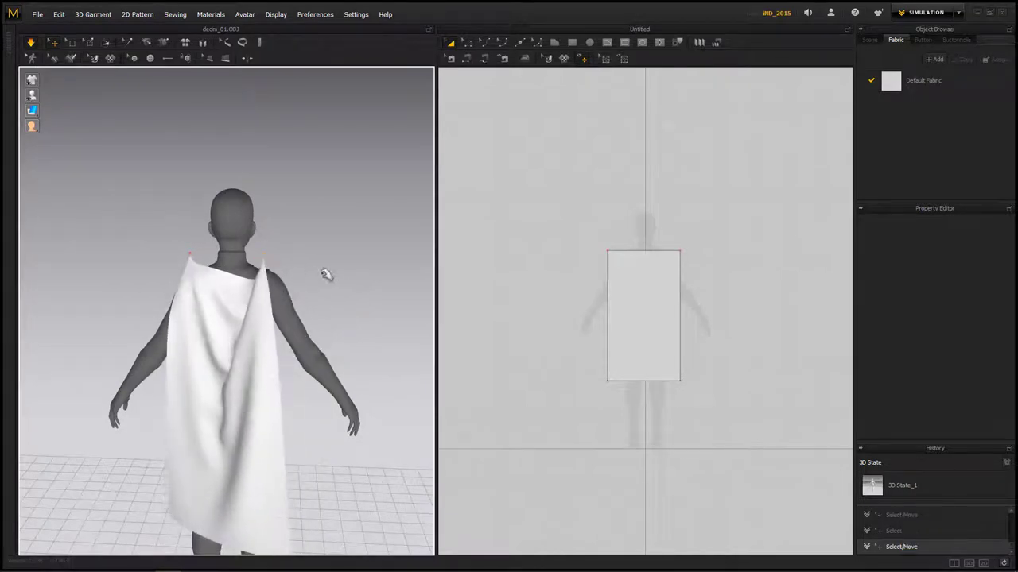
- Bring the pinned corners forward over the avatar's shoulders and place them close to the neck
{"action": "right_click_drag", "start_coordinate": [327, 275], "coordinate": [210, 271]}
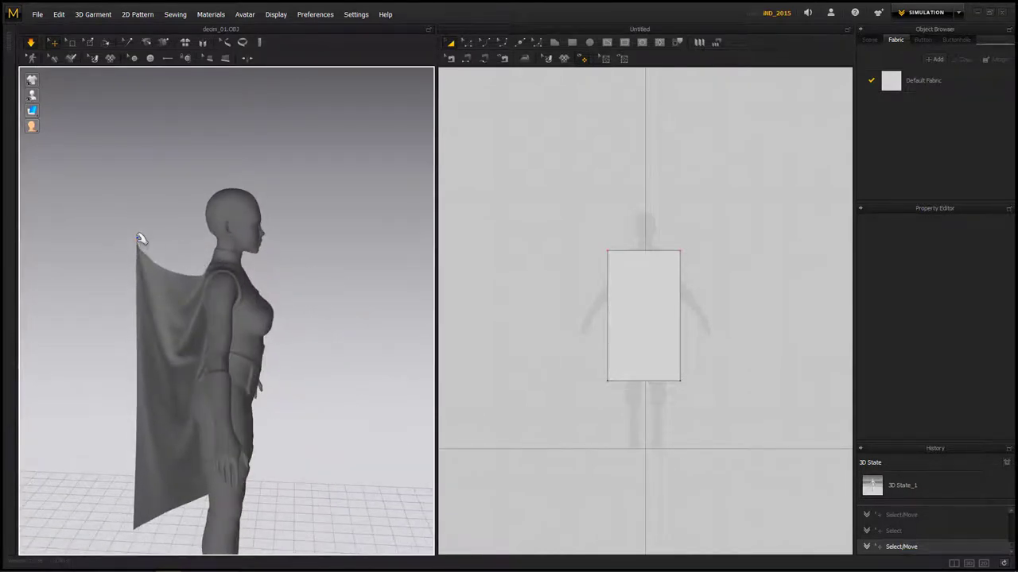
{"action": "left_click_drag", "start_coordinate": [138, 240], "coordinate": [244, 254]}
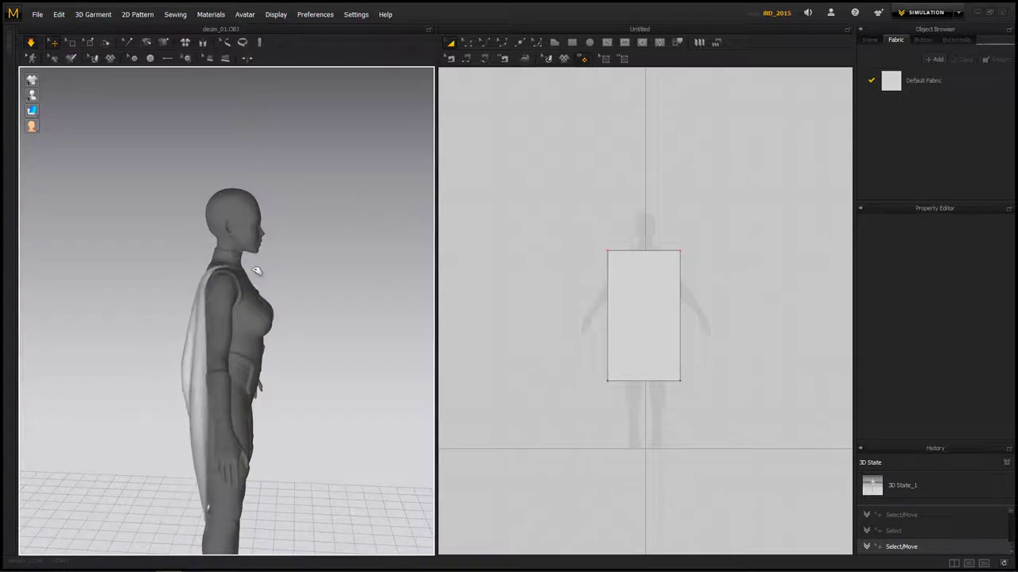
{"action": "right_click_drag", "start_coordinate": [259, 268], "coordinate": [195, 300]}
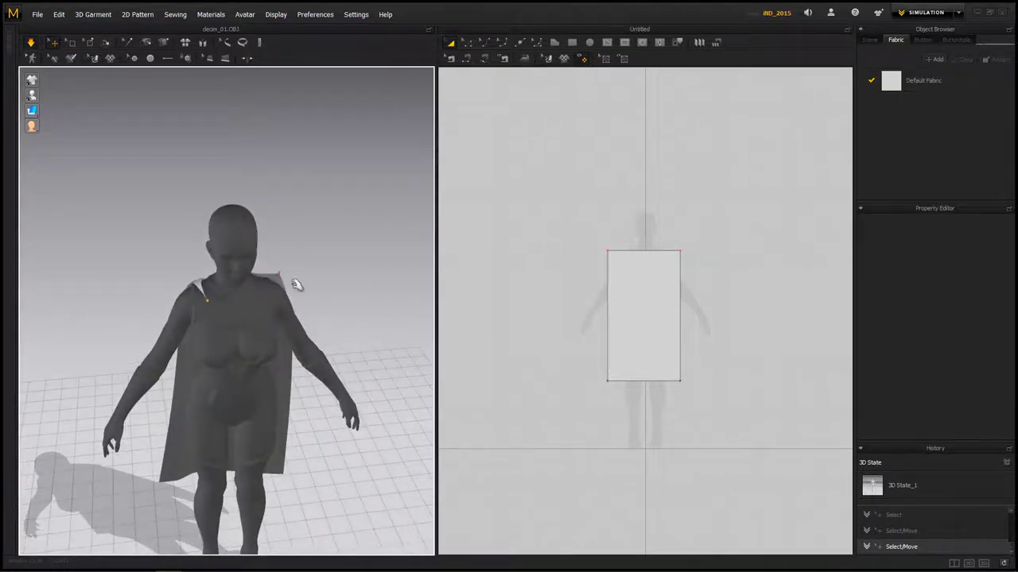
{"action": "mouse_move", "coordinate": [295, 284]}
{"action": "right_mouse_down"}
{"action": "mouse_move", "coordinate": [238, 254]}
{"action": "mouse_move", "coordinate": [239, 227]}
{"action": "mouse_move", "coordinate": [283, 225]}
{"action": "mouse_move", "coordinate": [295, 266]}
{"action": "right_mouse_up"}
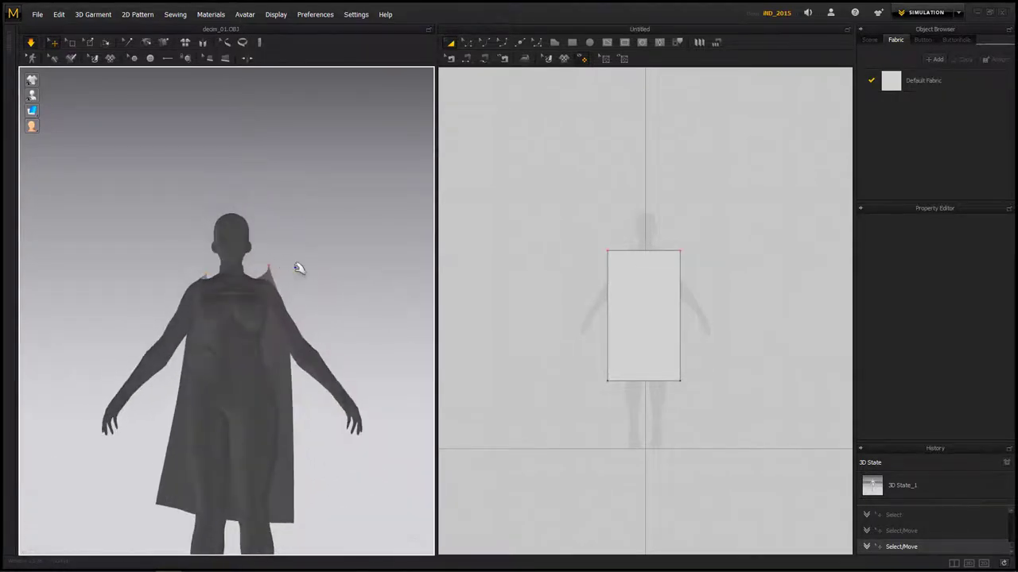
{"action": "left_click_drag", "start_coordinate": [269, 264], "coordinate": [256, 268]}
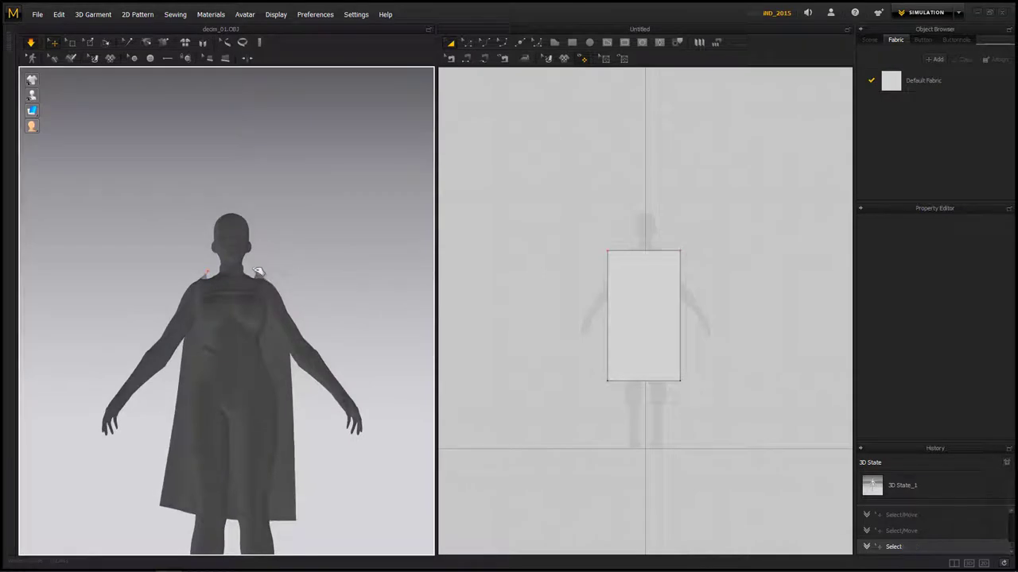
- Fine-tune the pinned corner on the avatar's right shoulder so it sits on the front near the collarbone
{"action": "right_click_drag", "start_coordinate": [257, 268], "coordinate": [279, 313]}
{"action": "scroll", "coordinate": [220, 309], "scroll_direction": "up", "scroll_amount": 2}
{"action": "scroll", "coordinate": [220, 309], "scroll_direction": "down", "scroll_amount": 4}
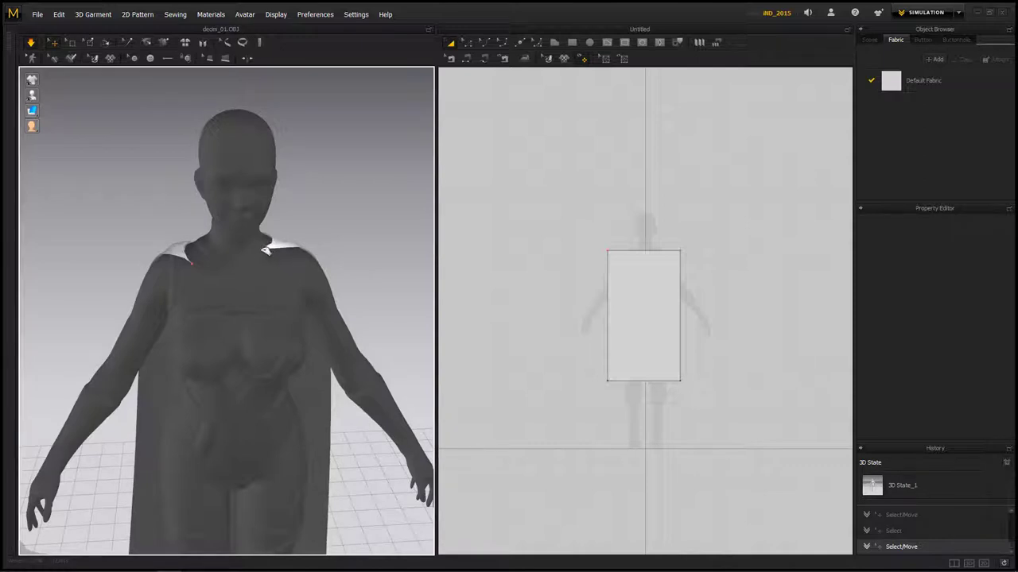
{"action": "right_click_drag", "start_coordinate": [302, 278], "coordinate": [216, 274]}
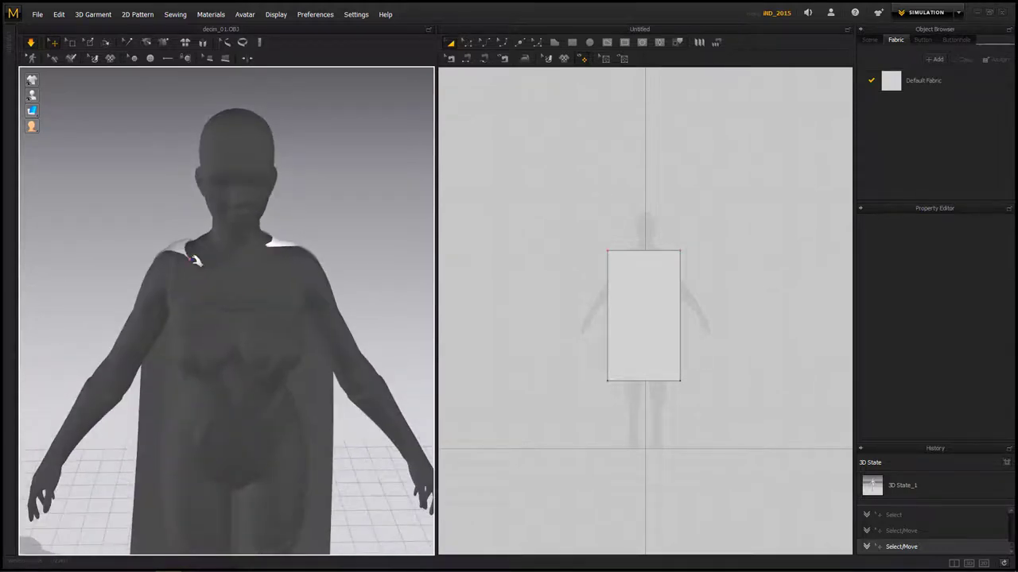
{"action": "left_click_drag", "start_coordinate": [195, 259], "coordinate": [215, 273]}
{"action": "right_click_drag", "start_coordinate": [216, 273], "coordinate": [285, 275]}
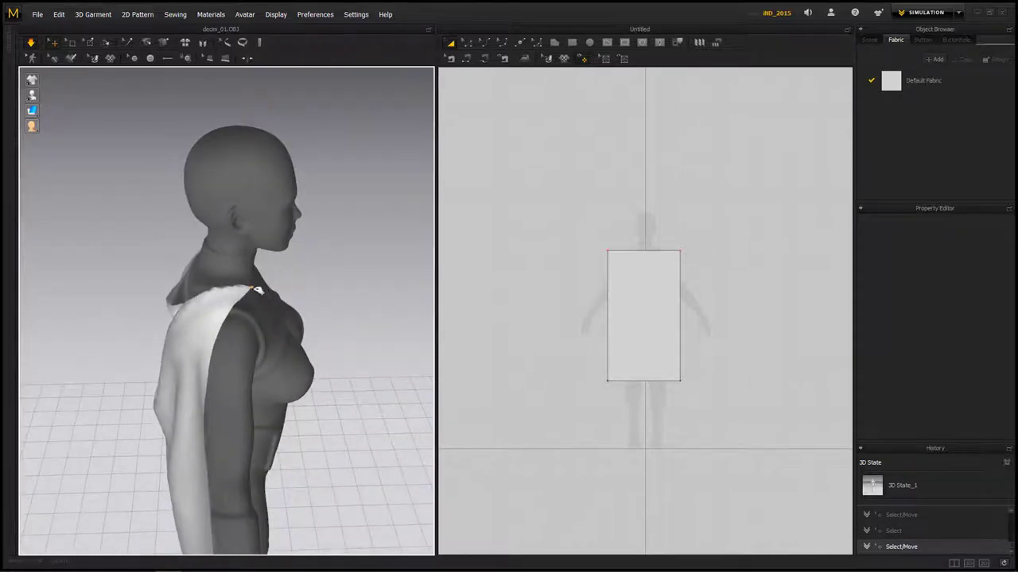
{"action": "right_click_drag", "start_coordinate": [318, 294], "coordinate": [198, 291]}
{"action": "scroll", "coordinate": [242, 323], "scroll_direction": "up", "scroll_amount": 5}
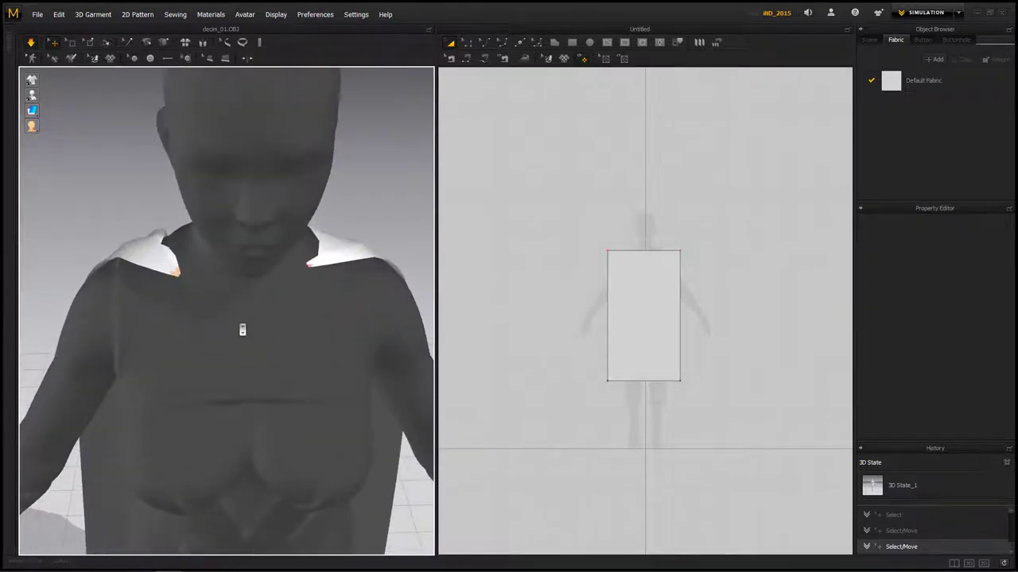
{"action": "scroll", "coordinate": [267, 326], "scroll_direction": "down", "scroll_amount": 3}
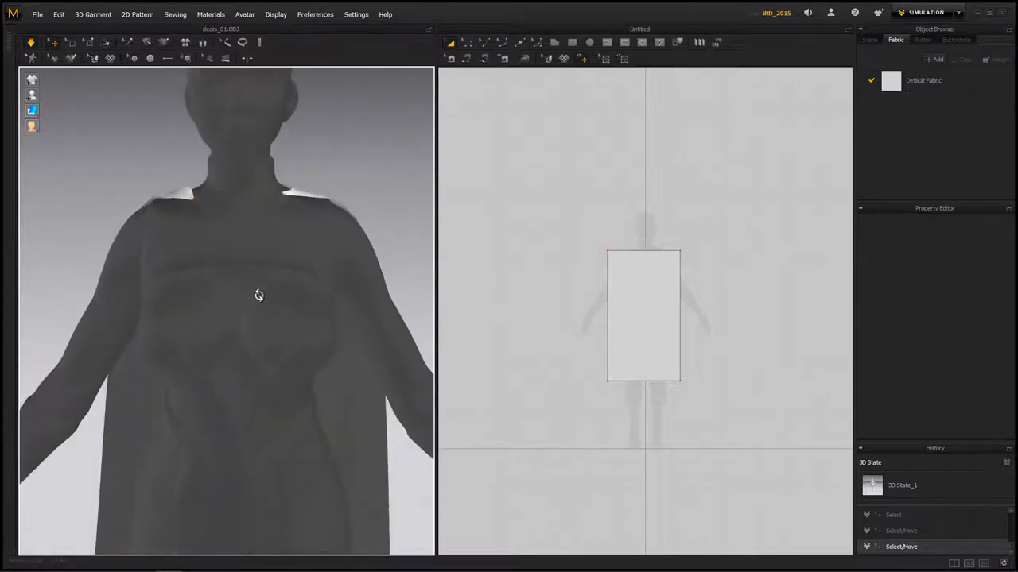
- Tug the cape's upper back edge toward the avatar's left shoulder to rework the folds below the neck
{"action": "right_click_drag", "start_coordinate": [254, 293], "coordinate": [399, 286]}
{"action": "right_click", "coordinate": [321, 328]}
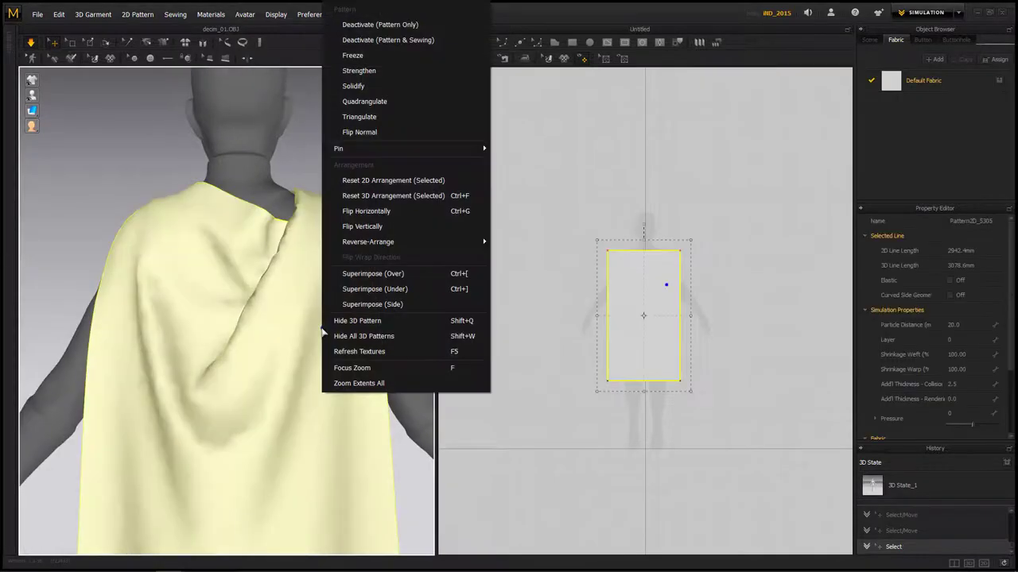
{"action": "left_click", "coordinate": [303, 162]}
{"action": "scroll", "coordinate": [350, 321], "scroll_direction": "up", "scroll_amount": 2}
{"action": "scroll", "coordinate": [350, 320], "scroll_direction": "down", "scroll_amount": 4}
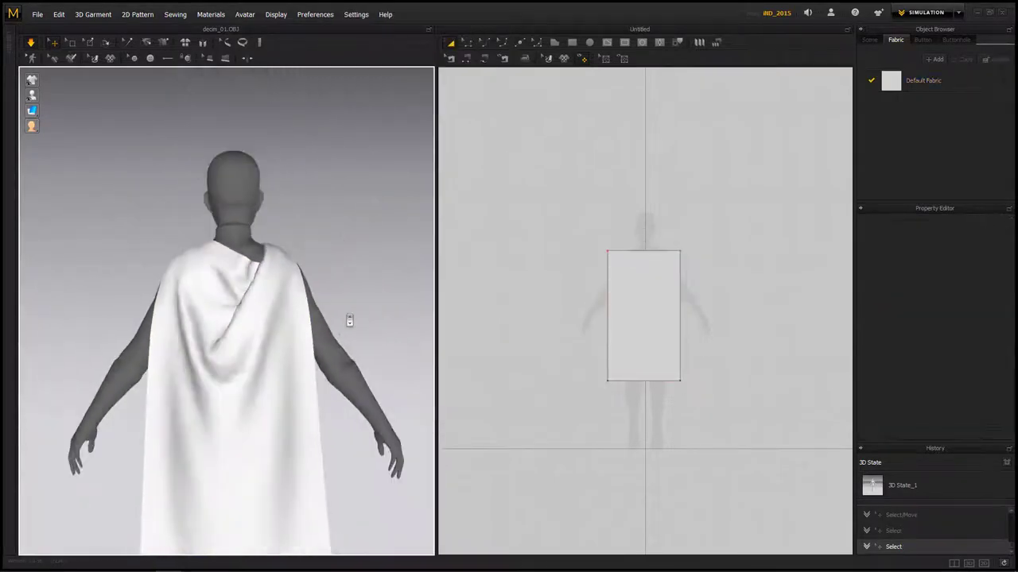
{"action": "right_click_drag", "start_coordinate": [270, 364], "coordinate": [270, 380]}
{"action": "left_click", "coordinate": [217, 262]}
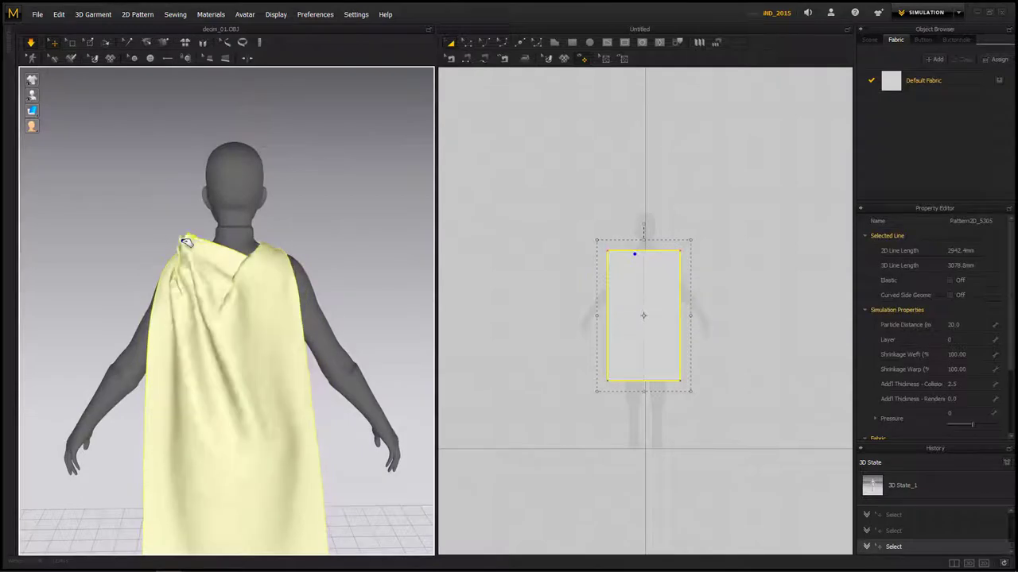
- Pull the cape fabric behind the neck away from the avatar's back to loosen its drape
{"action": "right_click_drag", "start_coordinate": [261, 287], "coordinate": [331, 443]}
{"action": "left_click", "coordinate": [305, 477]}
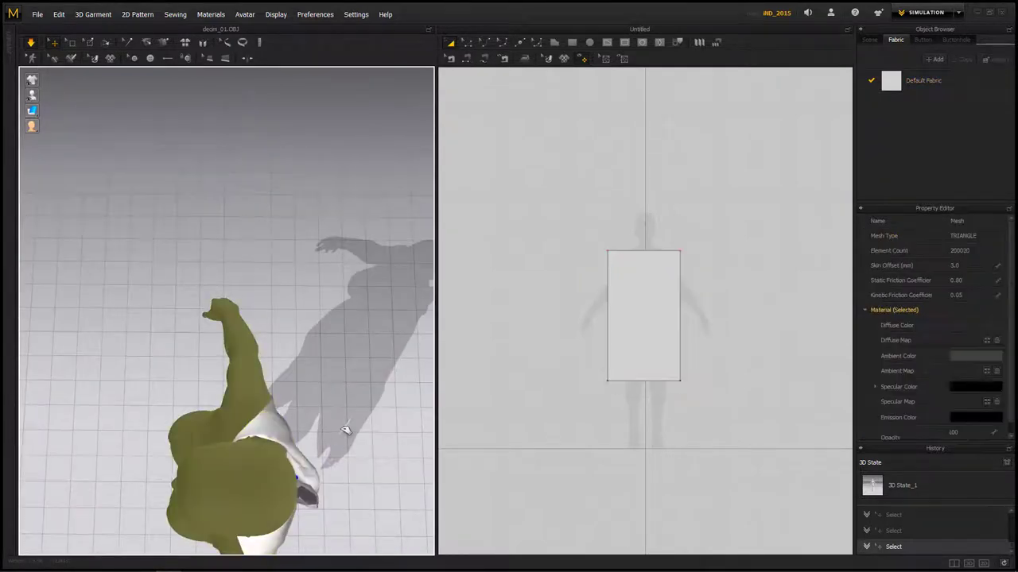
{"action": "left_click", "coordinate": [328, 469]}
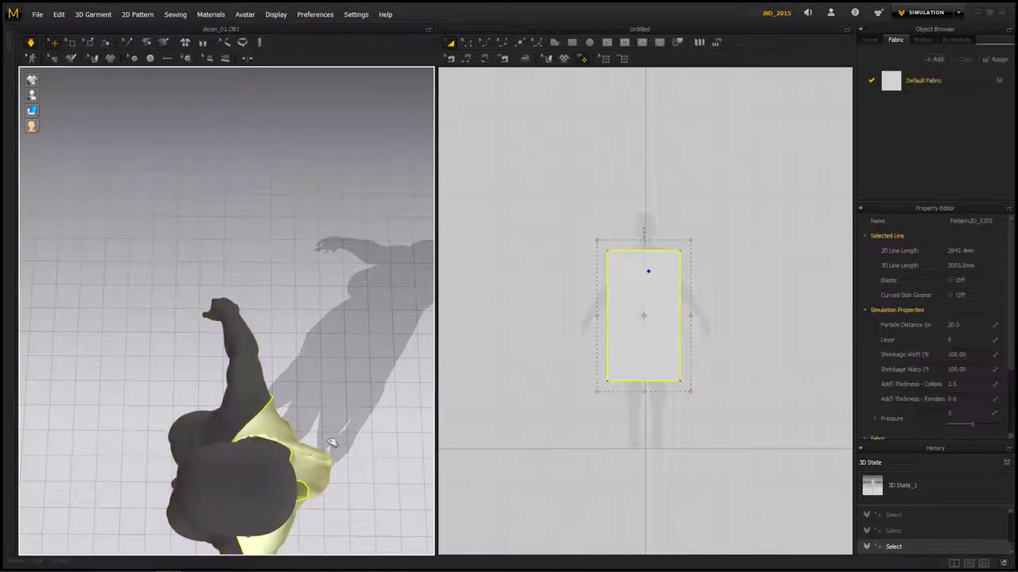
{"action": "right_click_drag", "start_coordinate": [381, 507], "coordinate": [248, 418]}
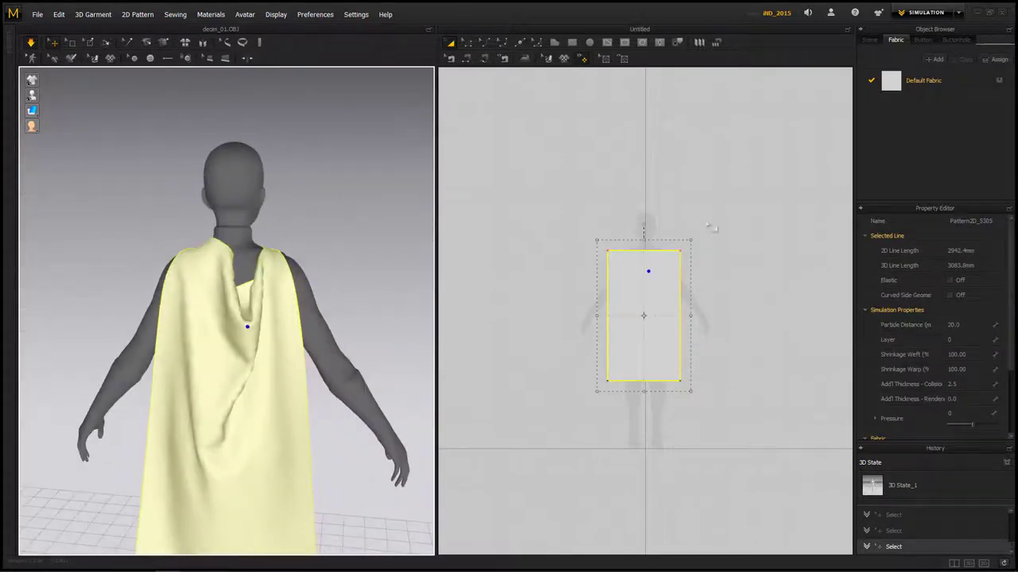
- Shift the whole rectangular cape pattern slightly to the right over the avatar silhouette with the Edit Pattern tool
{"action": "left_click", "coordinate": [711, 199]}
{"action": "scroll", "coordinate": [660, 266], "scroll_direction": "down", "scroll_amount": 2}
{"action": "scroll", "coordinate": [657, 271], "scroll_direction": "up", "scroll_amount": 5}
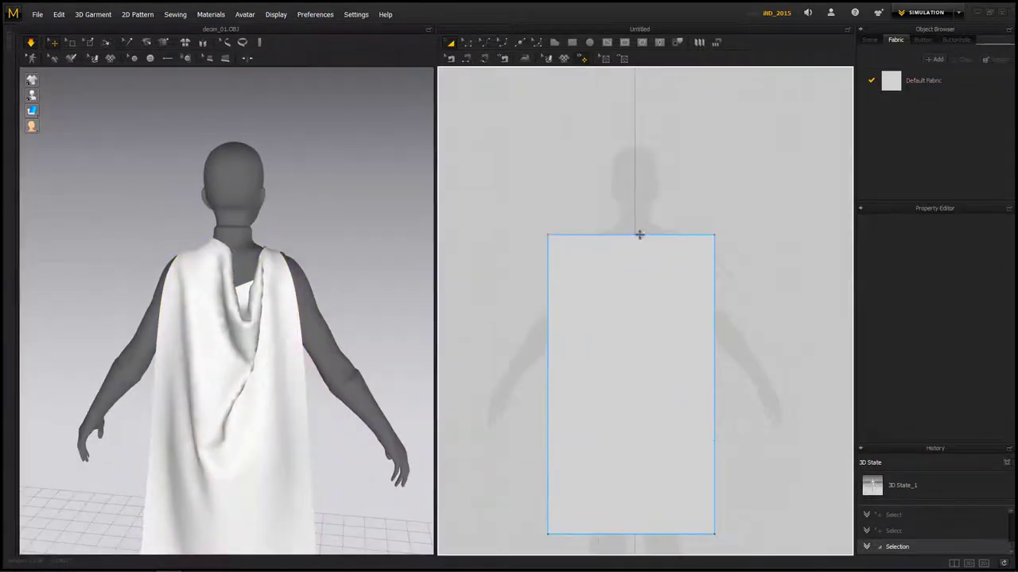
{"action": "left_click", "coordinate": [548, 235]}
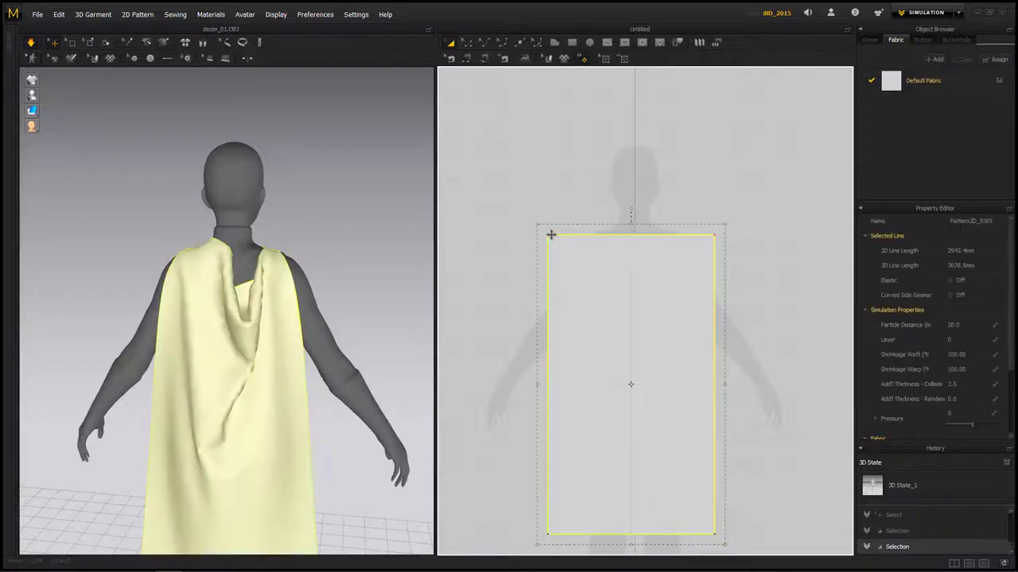
{"action": "left_click", "coordinate": [466, 44]}
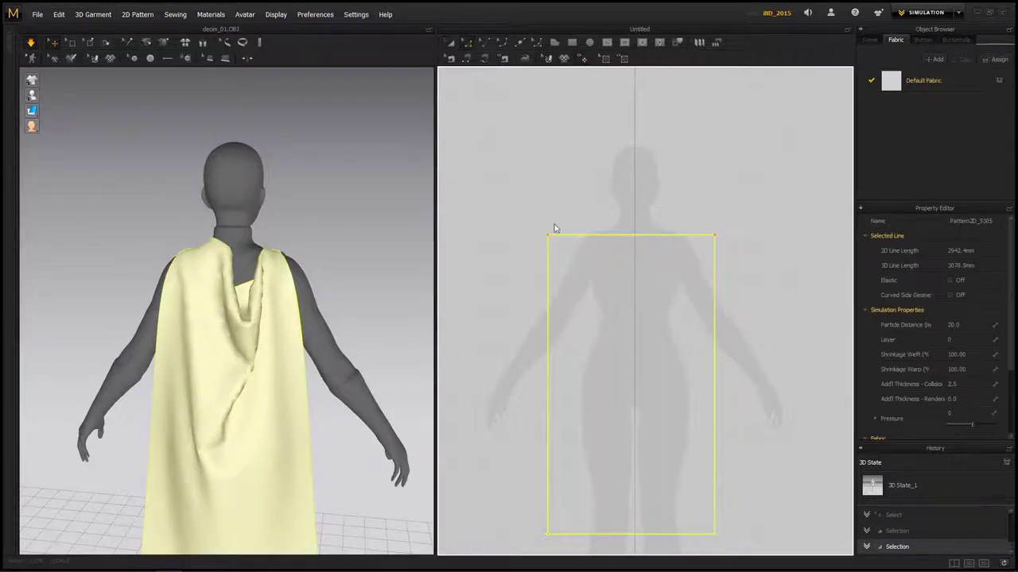
{"action": "left_click_drag", "start_coordinate": [558, 241], "coordinate": [572, 241]}
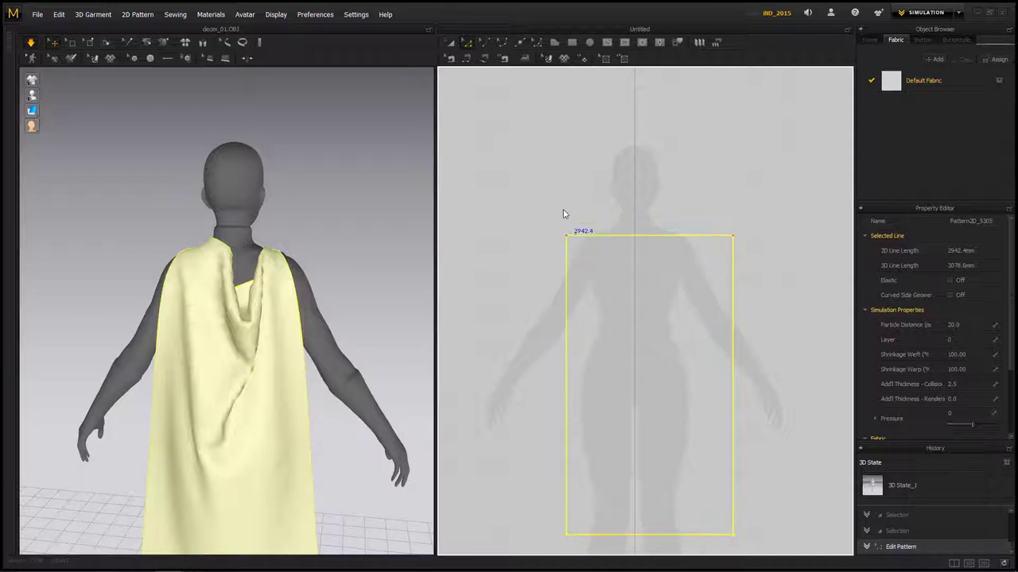
- Move both upper corners of the pattern inward so the rectangle becomes a trapezoid with a narrow neck edge
{"action": "left_click", "coordinate": [563, 214]}
{"action": "left_click", "coordinate": [575, 243]}
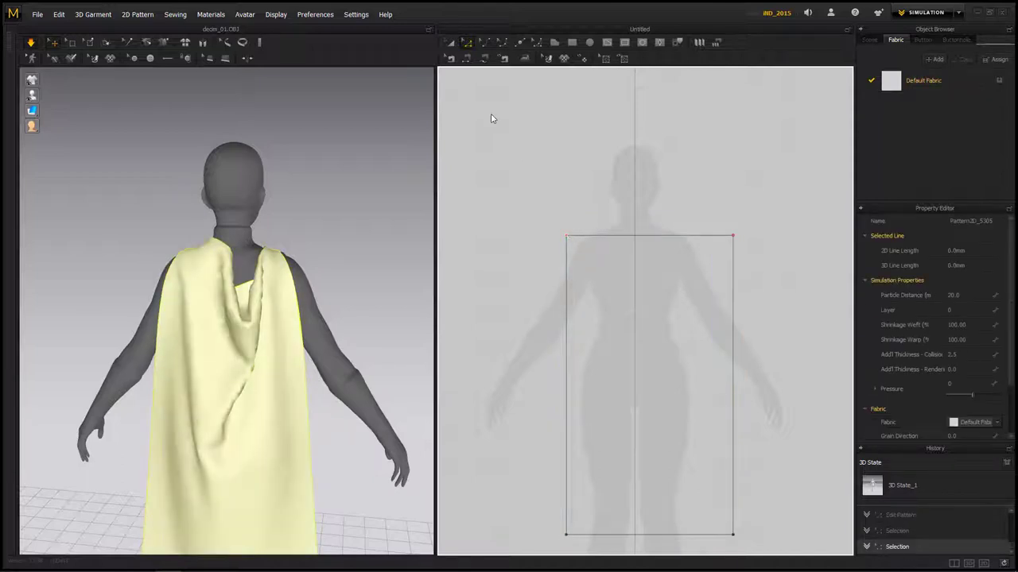
{"action": "left_click_drag", "start_coordinate": [581, 249], "coordinate": [622, 249]}
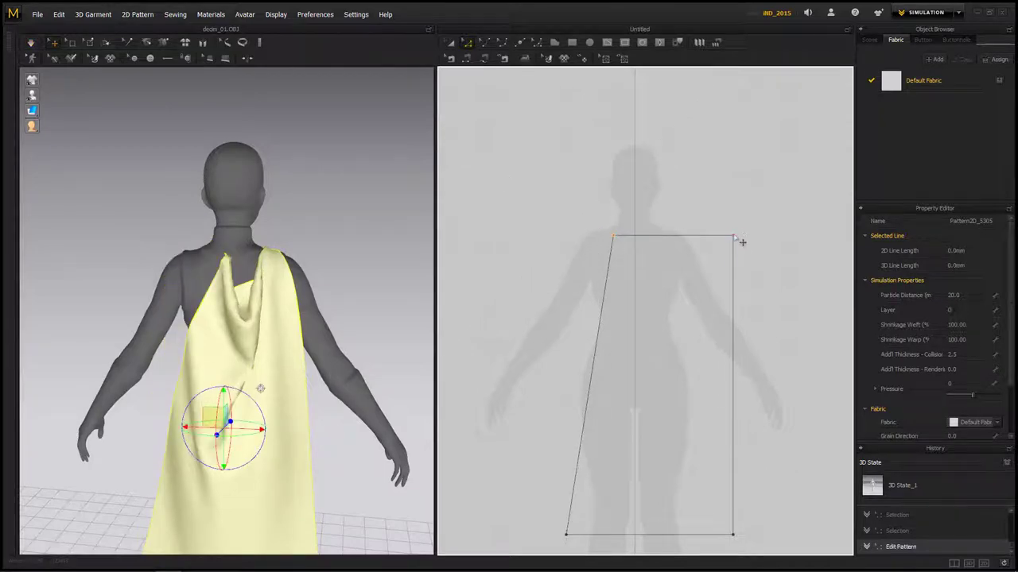
{"action": "left_click", "coordinate": [718, 241]}
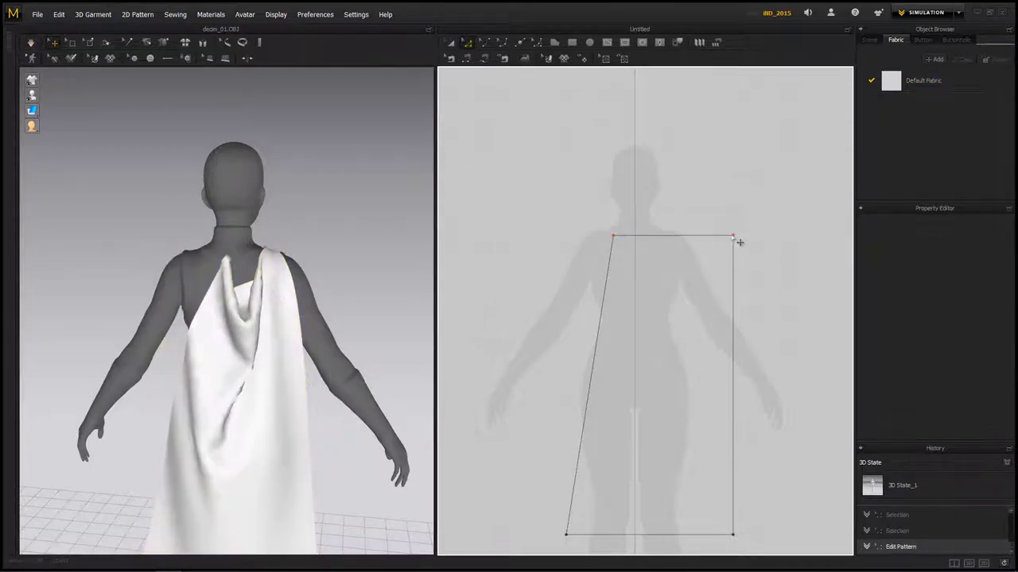
{"action": "left_click", "coordinate": [733, 237]}
{"action": "left_click_drag", "start_coordinate": [735, 244], "coordinate": [686, 247]}
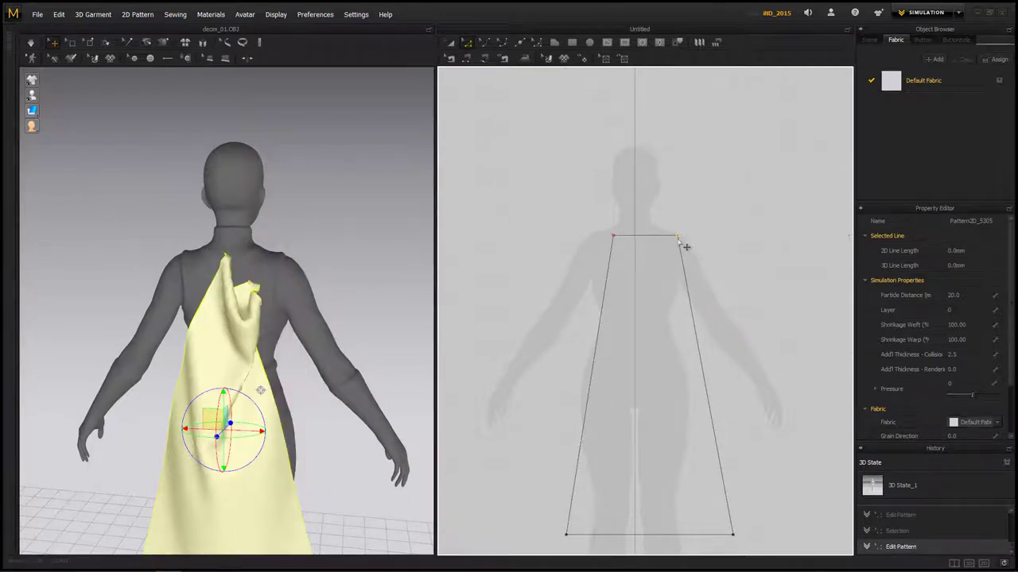
- Simulate the narrowed cape and pull its fabric away from the avatar's back
{"action": "left_click", "coordinate": [30, 42]}
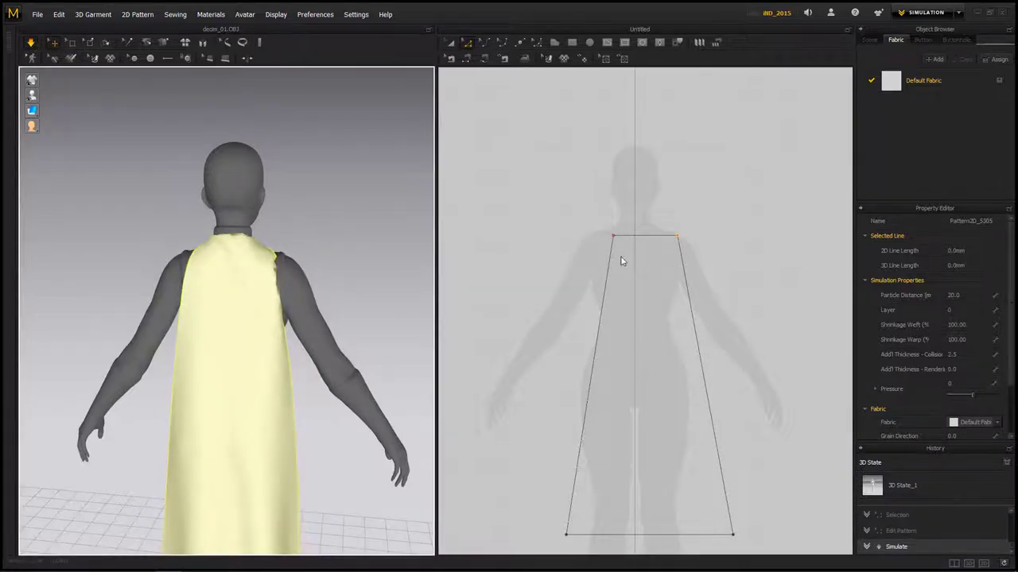
{"action": "right_click_drag", "start_coordinate": [399, 254], "coordinate": [350, 307]}
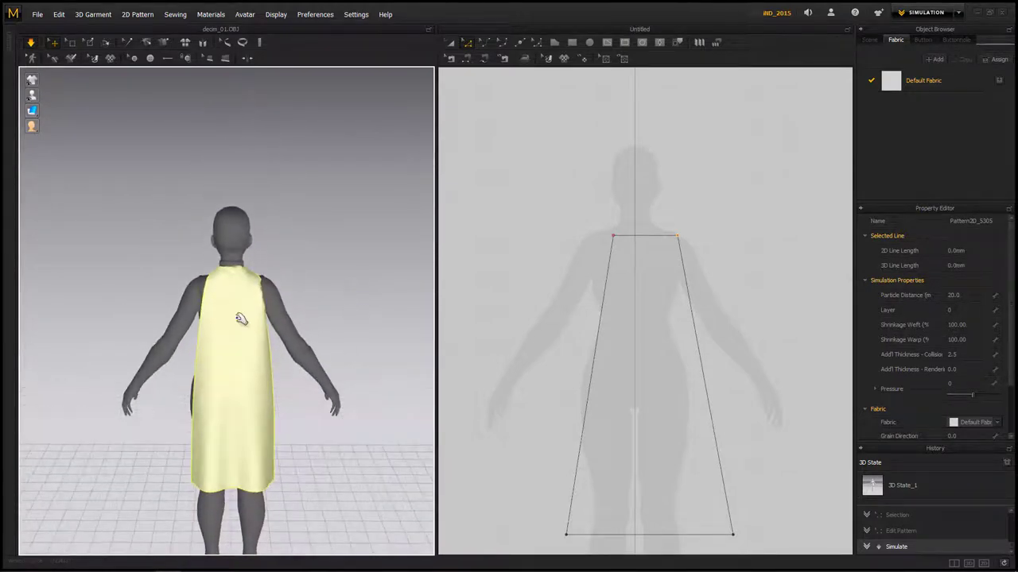
{"action": "left_click_drag", "start_coordinate": [241, 320], "coordinate": [242, 266]}
{"action": "right_click_drag", "start_coordinate": [343, 289], "coordinate": [214, 288]}
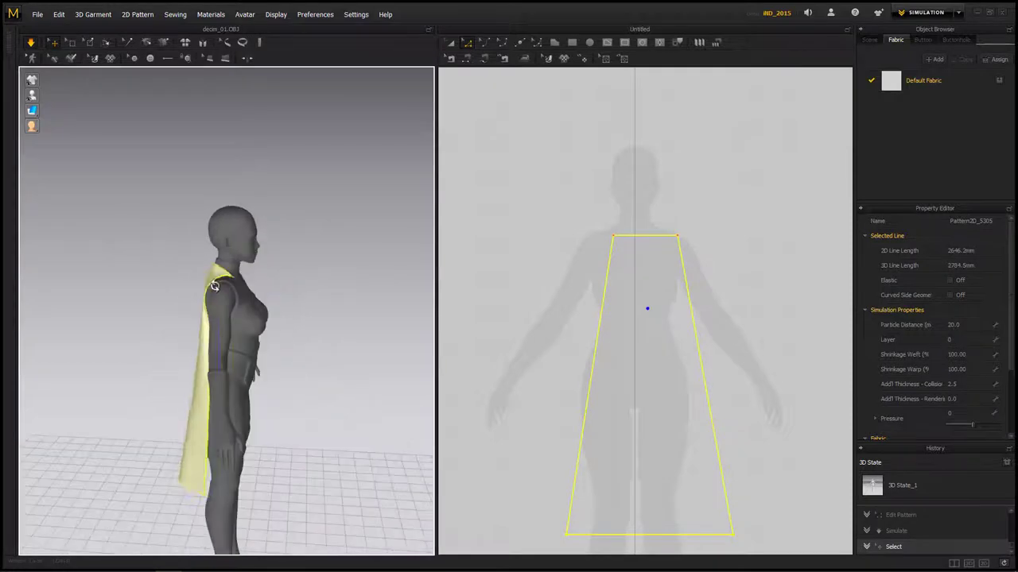
{"action": "left_click_drag", "start_coordinate": [213, 316], "coordinate": [175, 304]}
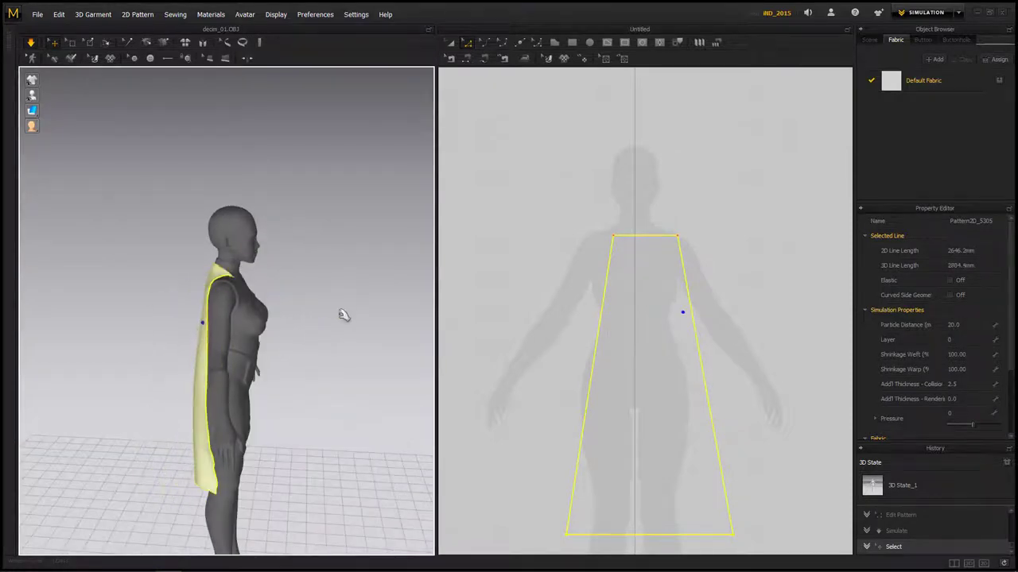
- Widen the pattern's neck edge by moving both upper corners slightly outward in the 2D pattern
{"action": "right_click_drag", "start_coordinate": [341, 316], "coordinate": [483, 295]}
{"action": "scroll", "coordinate": [643, 375], "scroll_direction": "up", "scroll_amount": 5}
{"action": "scroll", "coordinate": [642, 375], "scroll_direction": "down", "scroll_amount": 7}
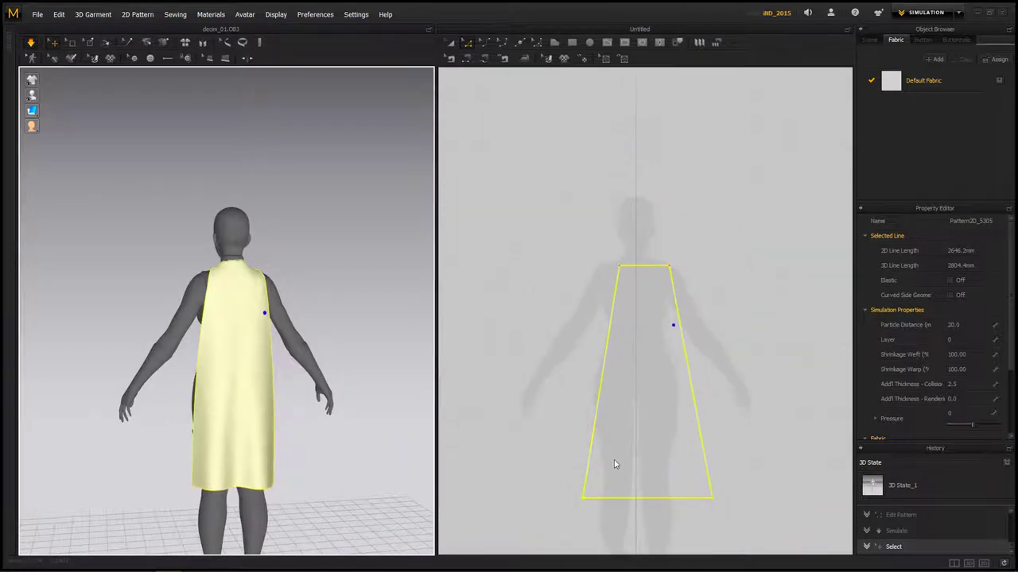
{"action": "left_click", "coordinate": [627, 273]}
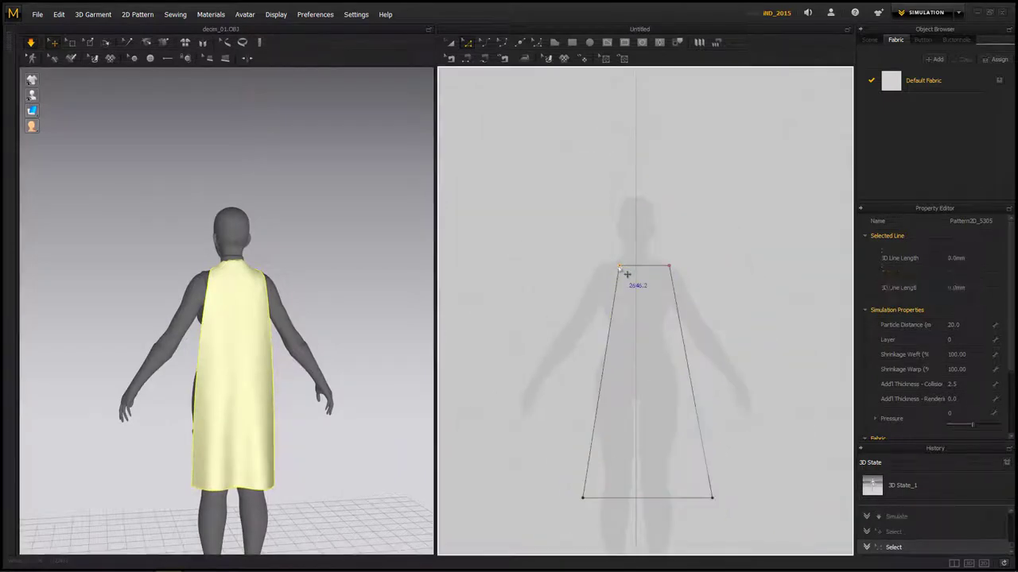
{"action": "left_click_drag", "start_coordinate": [621, 274], "coordinate": [602, 277]}
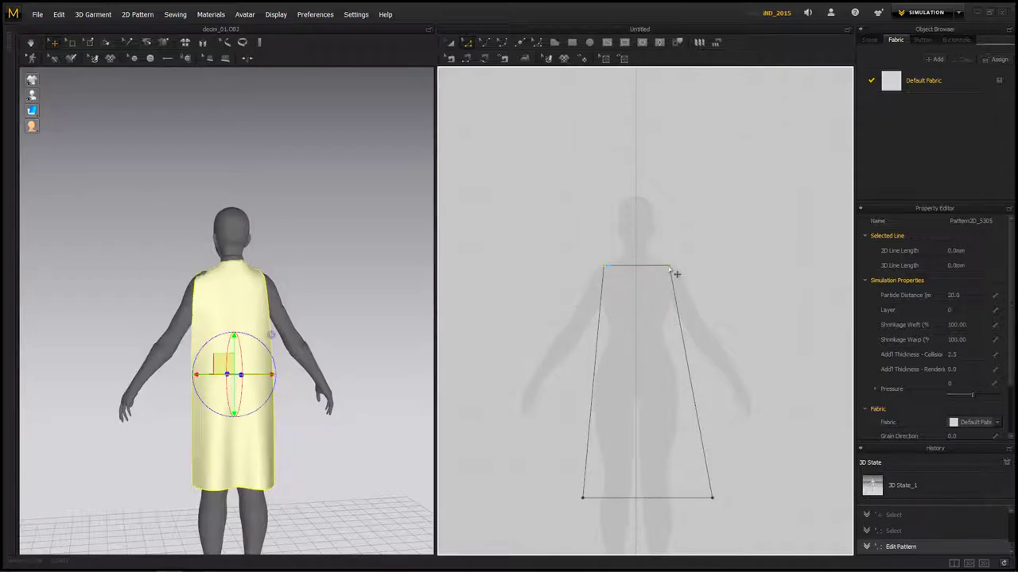
{"action": "left_click", "coordinate": [672, 269]}
{"action": "left_click_drag", "start_coordinate": [672, 269], "coordinate": [685, 275]}
{"action": "left_click", "coordinate": [670, 268]}
{"action": "left_click", "coordinate": [666, 246]}
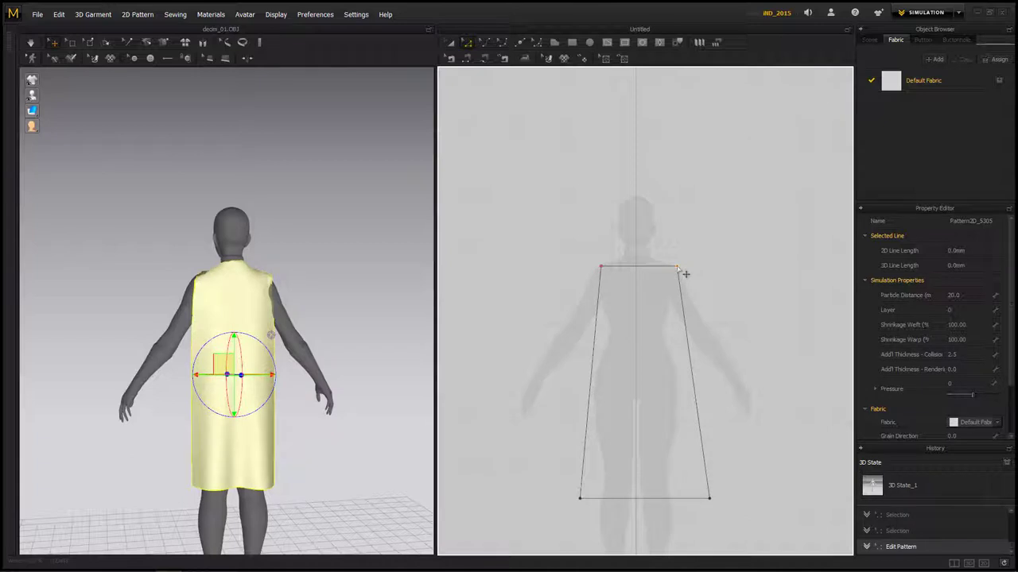
- Widen the cape's hem by moving both lower corners of the pattern outward
{"action": "left_click", "coordinate": [586, 506]}
{"action": "left_click_drag", "start_coordinate": [580, 499], "coordinate": [548, 504]}
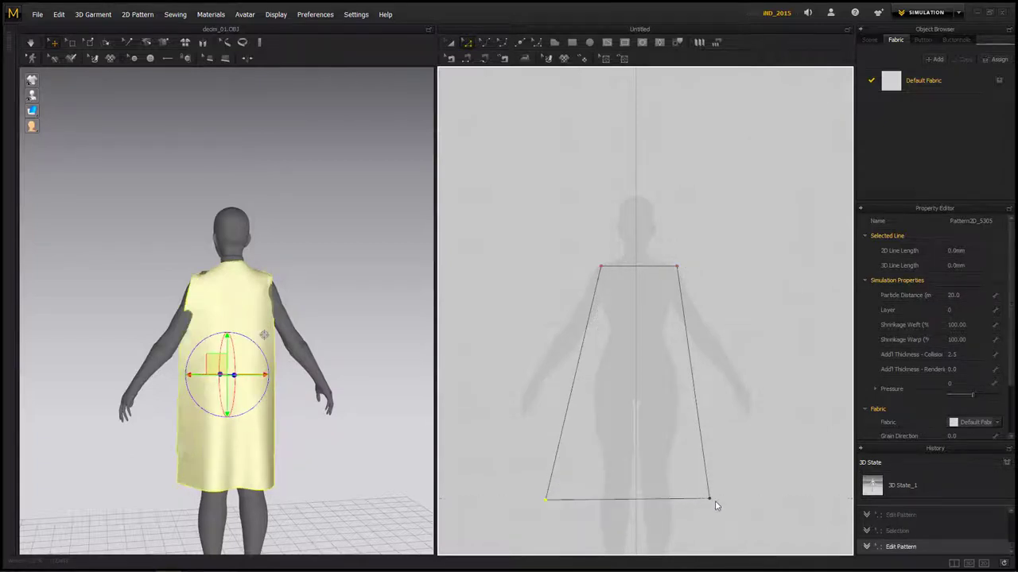
{"action": "left_click", "coordinate": [717, 504]}
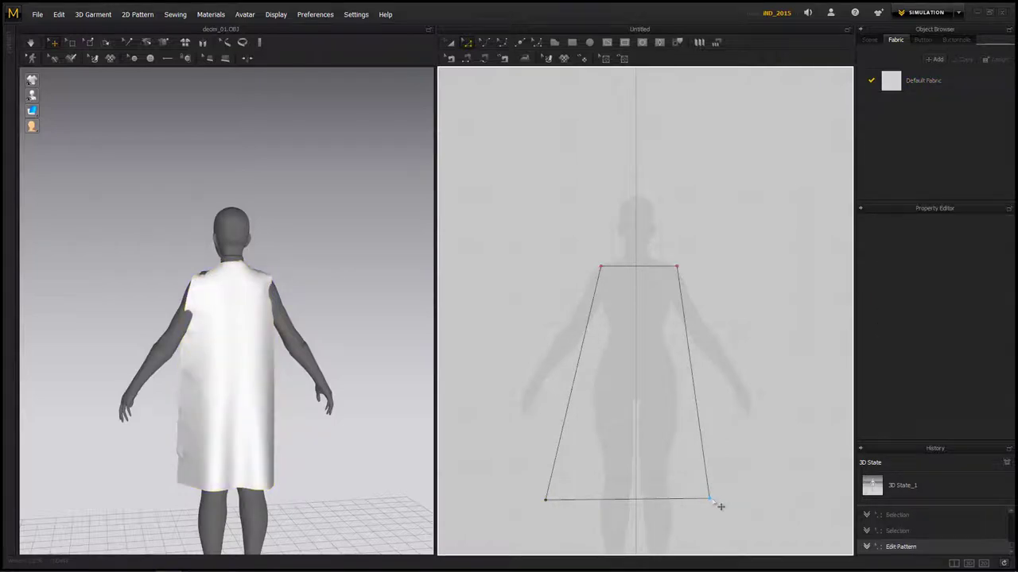
{"action": "left_click_drag", "start_coordinate": [720, 506], "coordinate": [745, 506]}
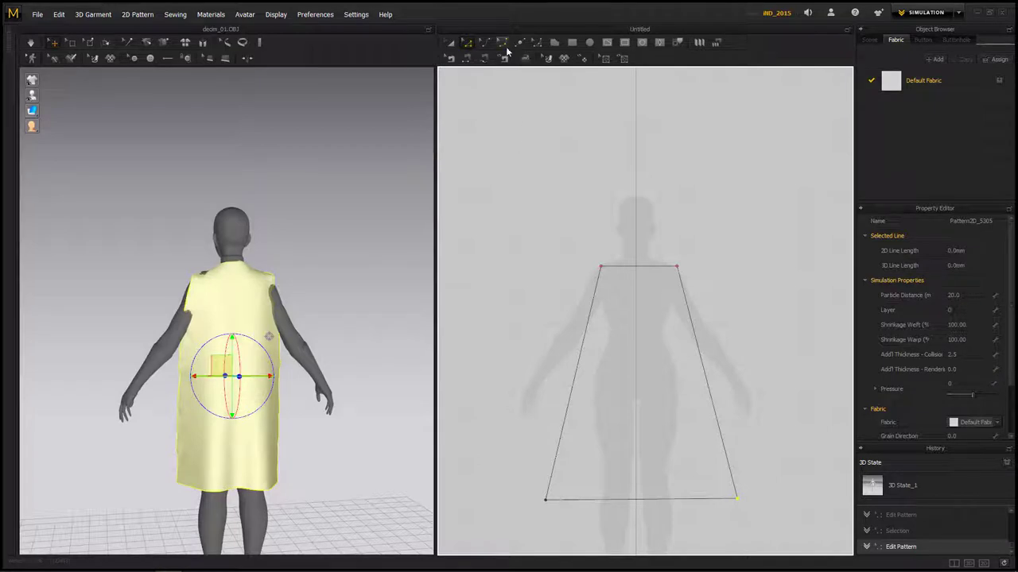
- Curve the pattern's neck edge and hem gently downward with Edit Curvature
{"action": "left_click", "coordinate": [481, 44]}
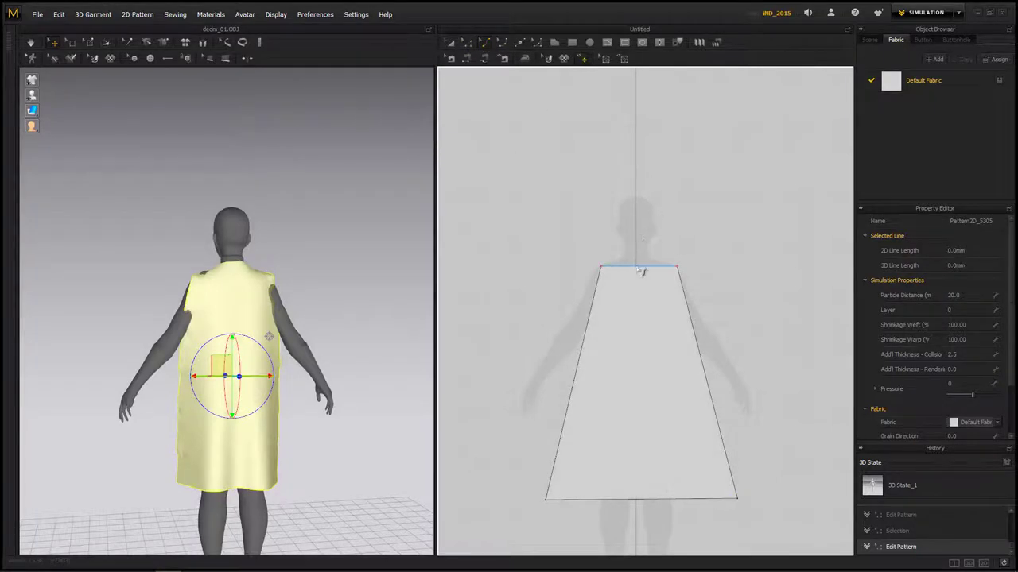
{"action": "left_click_drag", "start_coordinate": [641, 271], "coordinate": [642, 286]}
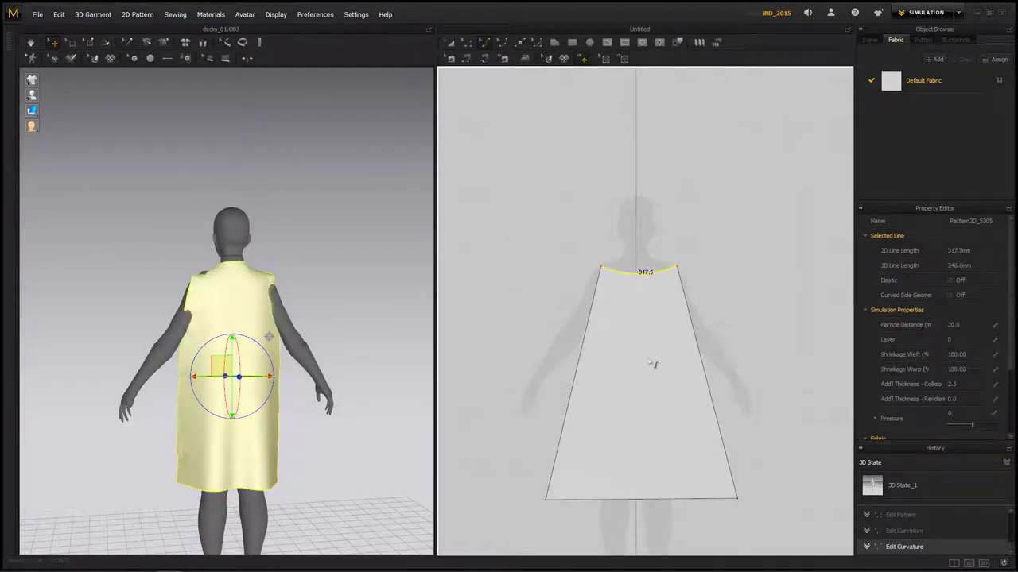
{"action": "scroll", "coordinate": [654, 363], "scroll_direction": "down", "scroll_amount": 5}
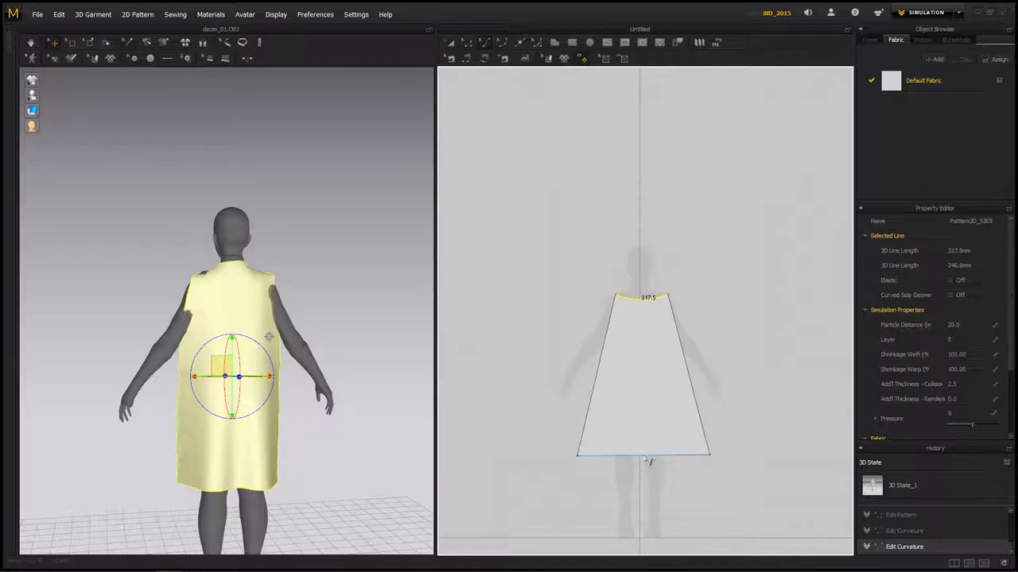
{"action": "left_click_drag", "start_coordinate": [647, 459], "coordinate": [648, 469]}
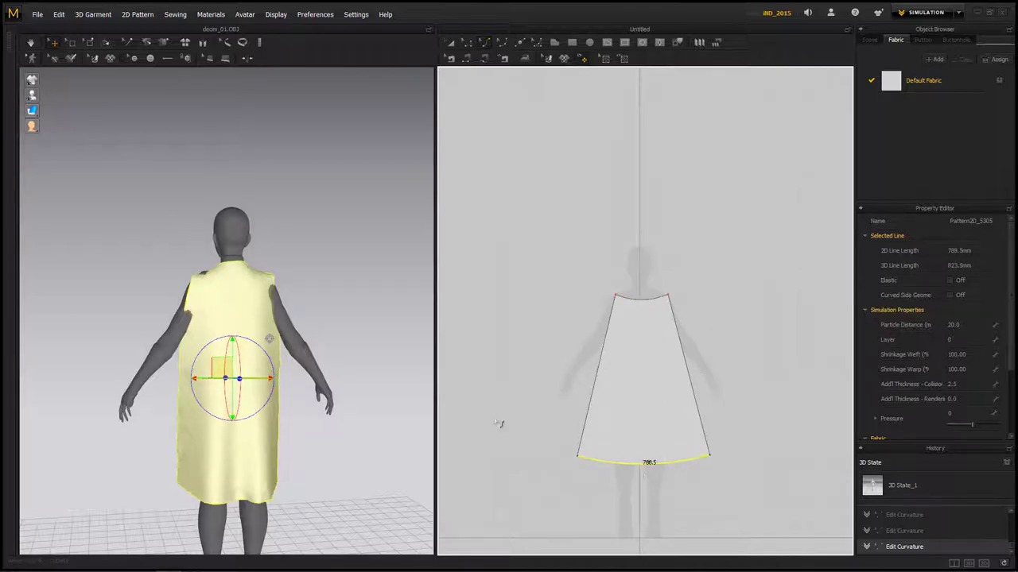
- Simulate the reshaped cape and pull its fabric backward, away from the avatar's side
{"action": "left_click", "coordinate": [32, 44]}
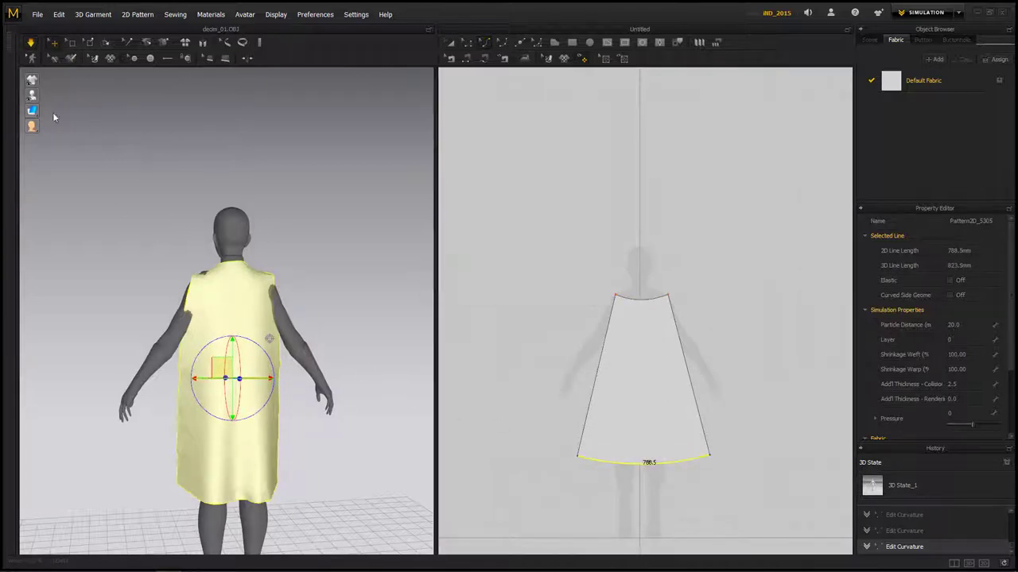
{"action": "right_click_drag", "start_coordinate": [370, 286], "coordinate": [254, 289]}
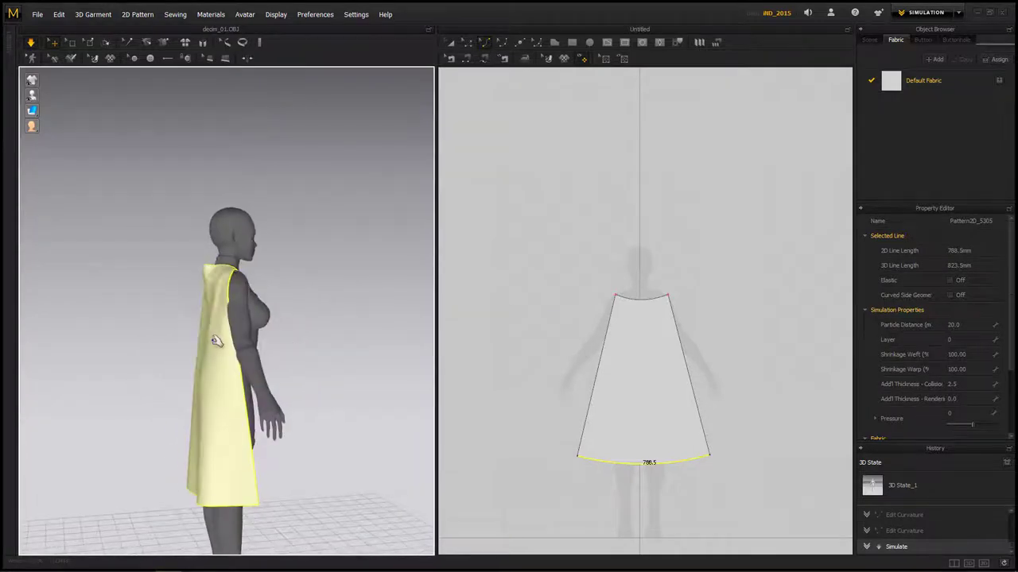
{"action": "left_click_drag", "start_coordinate": [216, 360], "coordinate": [166, 355]}
- Bring the pinned corner on the avatar's left shoulder forward onto the upper chest
{"action": "right_click_drag", "start_coordinate": [327, 314], "coordinate": [288, 284]}
{"action": "scroll", "coordinate": [327, 243], "scroll_direction": "up", "scroll_amount": 4}
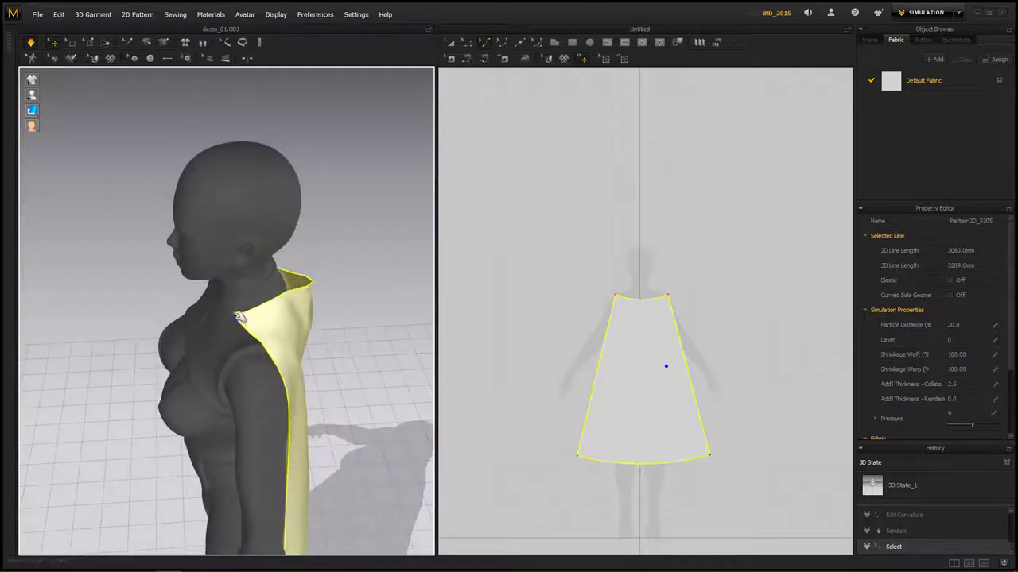
{"action": "left_click", "coordinate": [229, 316]}
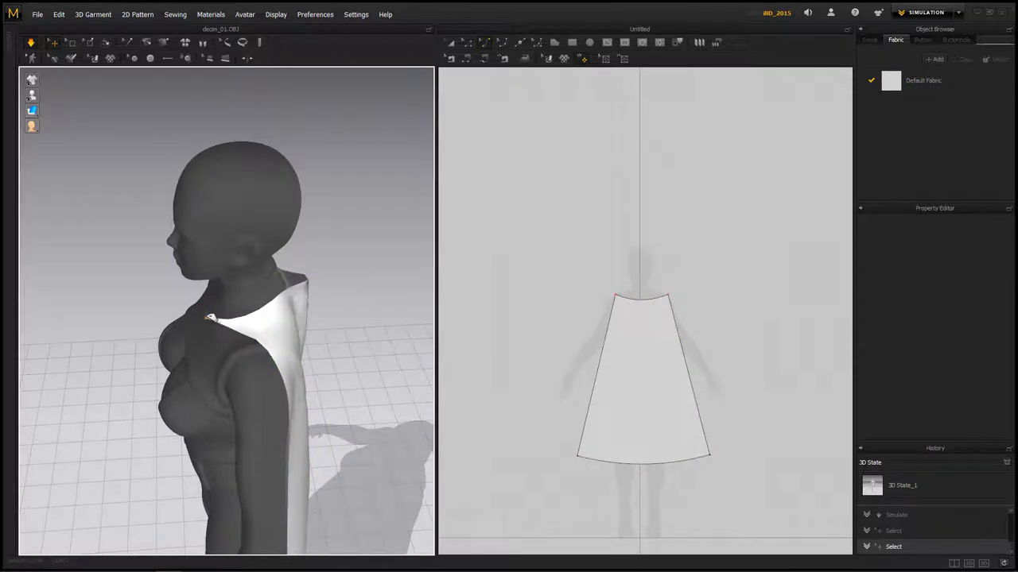
{"action": "left_click_drag", "start_coordinate": [171, 312], "coordinate": [205, 316]}
- Bring the pinned corner on the avatar's right shoulder forward onto the upper chest
{"action": "right_click_drag", "start_coordinate": [205, 316], "coordinate": [342, 294]}
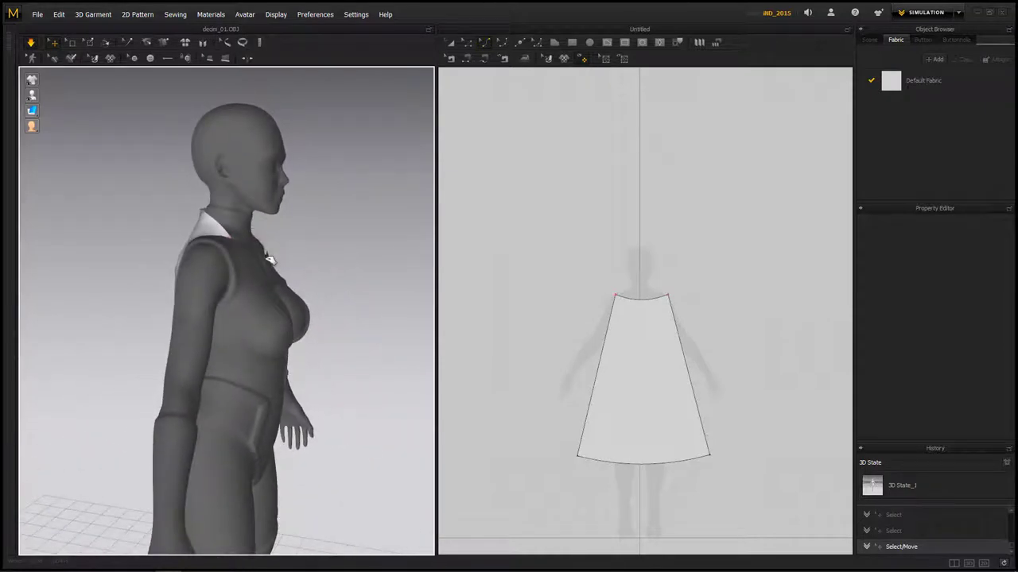
{"action": "right_click_drag", "start_coordinate": [354, 248], "coordinate": [374, 263]}
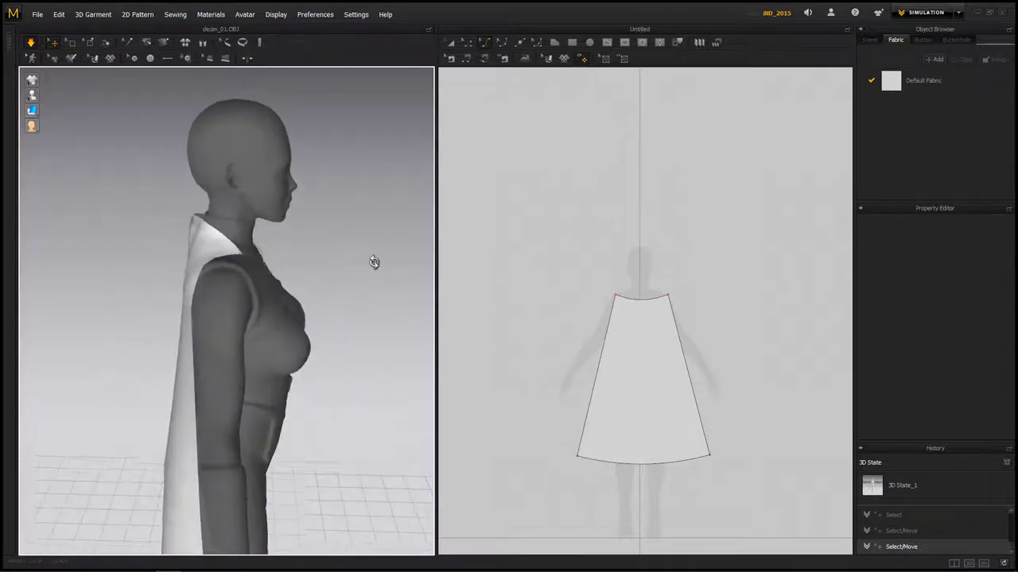
{"action": "left_click", "coordinate": [245, 253]}
{"action": "left_click", "coordinate": [242, 250]}
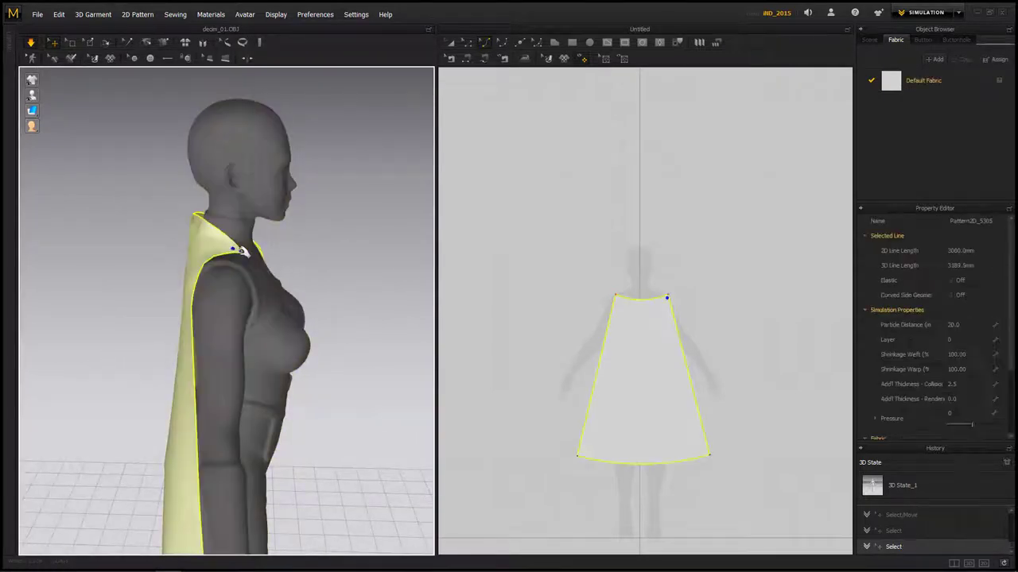
{"action": "left_click", "coordinate": [250, 248]}
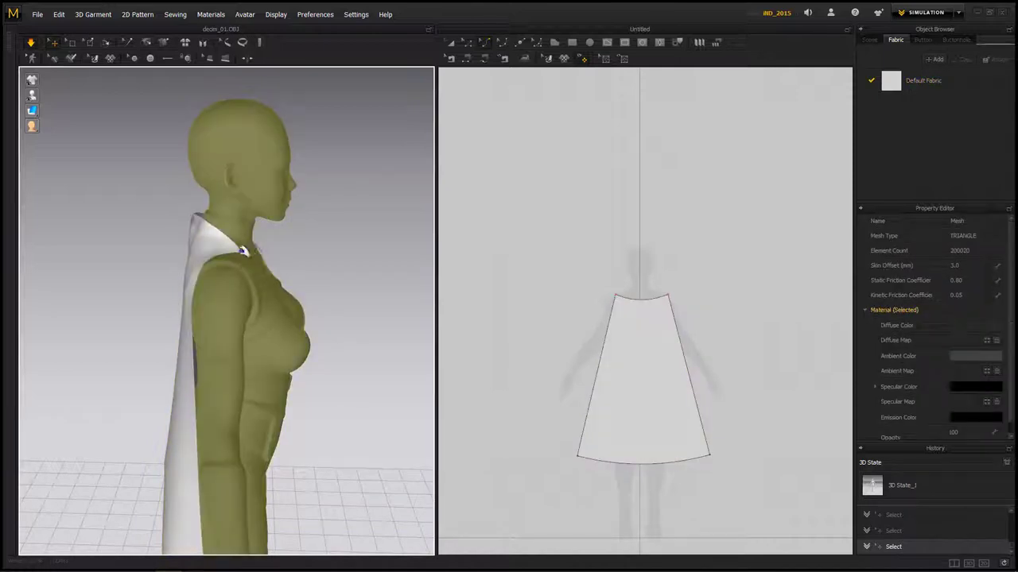
{"action": "left_click_drag", "start_coordinate": [244, 249], "coordinate": [278, 255]}
- Raise both pinned front corners toward the base of the neck and align them evenly at the collarbones
{"action": "right_click_drag", "start_coordinate": [277, 261], "coordinate": [226, 300]}
{"action": "left_click", "coordinate": [205, 291]}
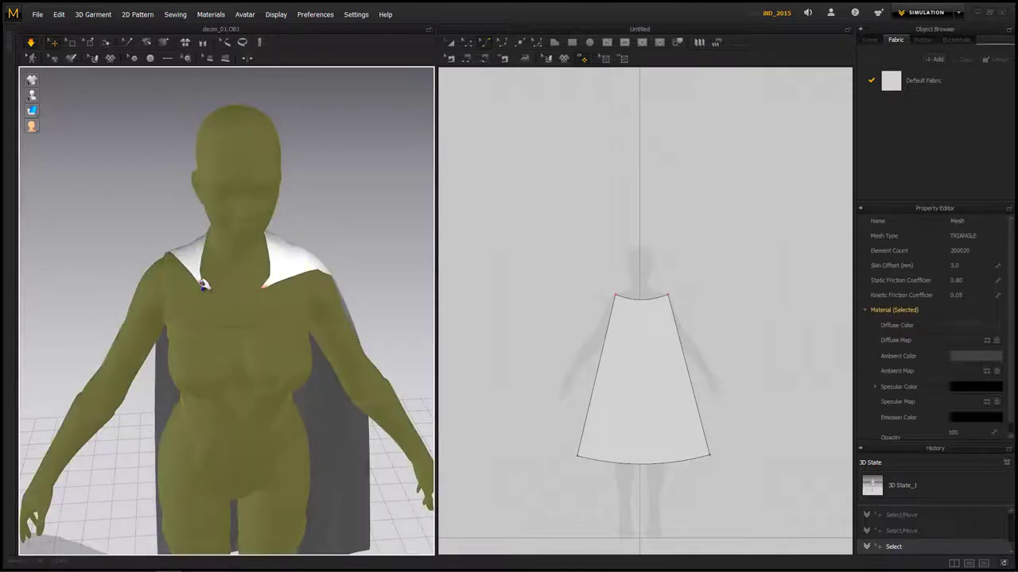
{"action": "left_click", "coordinate": [205, 286]}
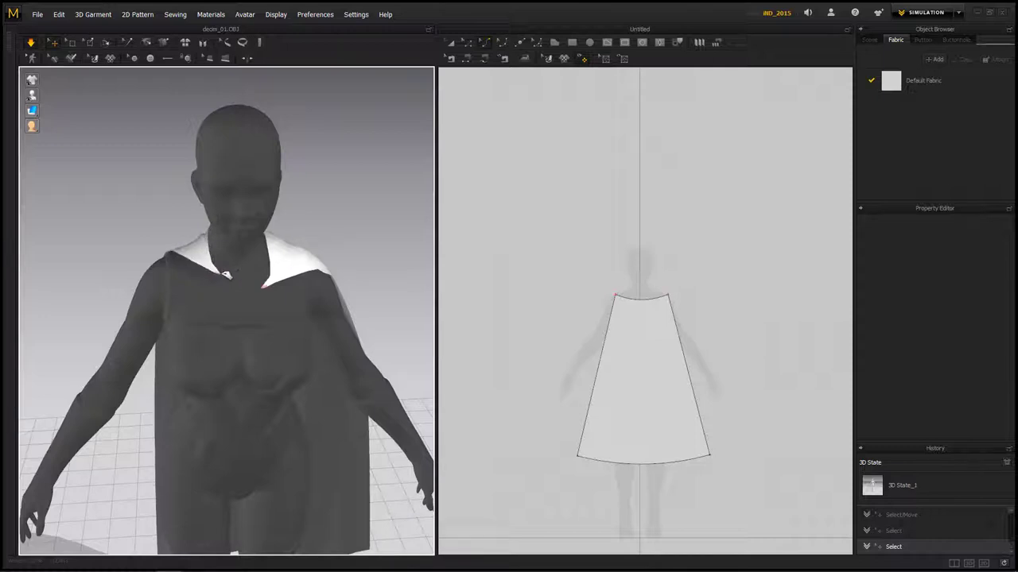
{"action": "scroll", "coordinate": [220, 276], "scroll_direction": "up", "scroll_amount": 3}
{"action": "left_click", "coordinate": [292, 209]}
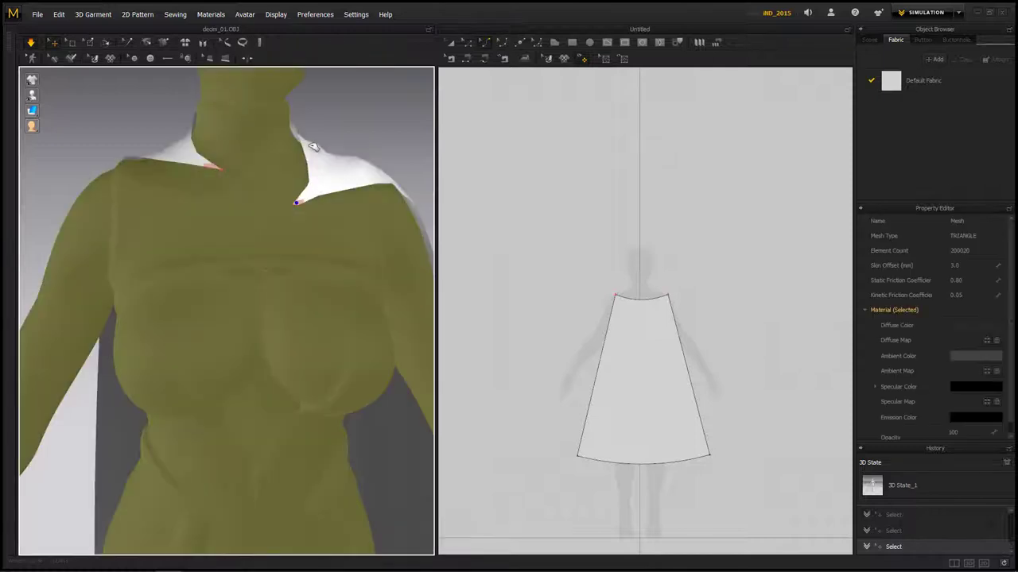
{"action": "left_click_drag", "start_coordinate": [296, 202], "coordinate": [285, 168]}
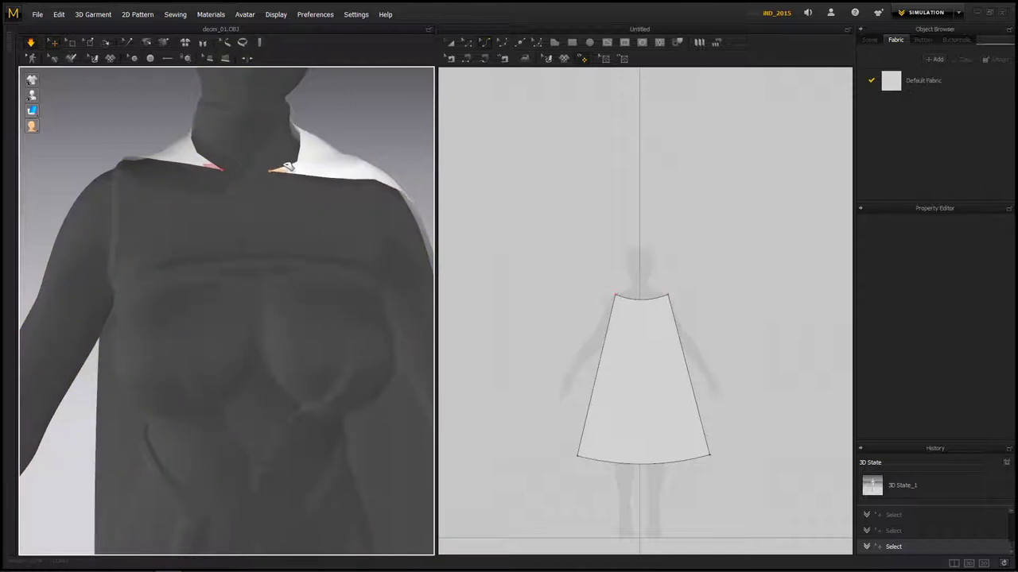
- Move the cape's pinned front corner on the avatar's left side back against the base of the neck
{"action": "right_click_drag", "start_coordinate": [291, 164], "coordinate": [202, 215]}
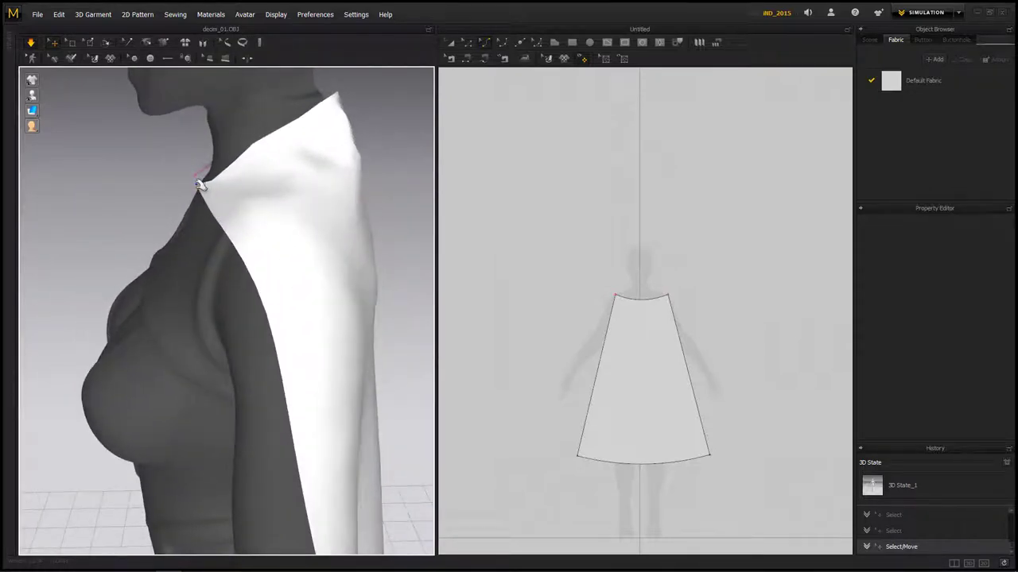
{"action": "left_click_drag", "start_coordinate": [200, 184], "coordinate": [213, 189]}
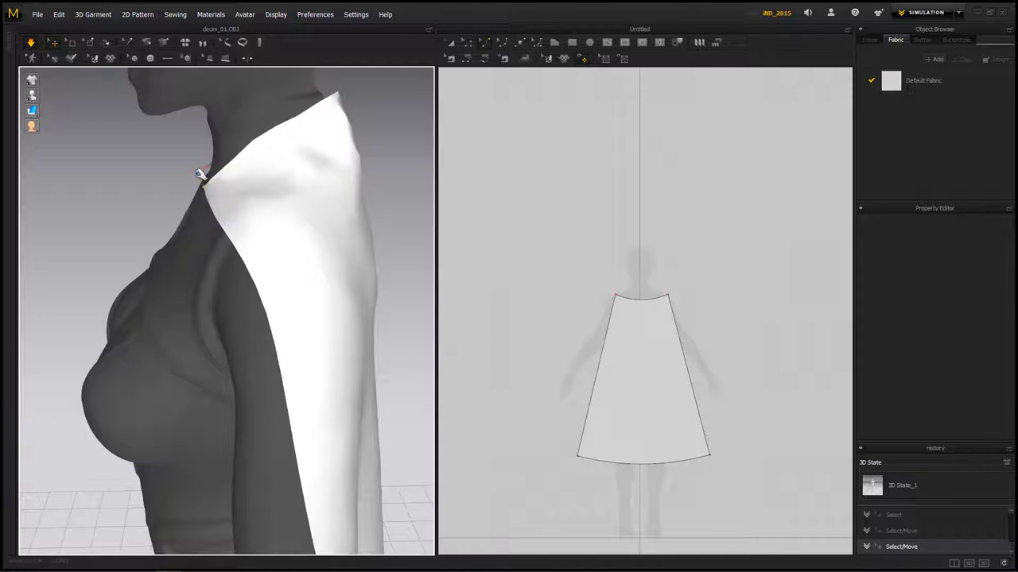
- Spread the cape's fabric outward over both of the avatar's shoulders from behind, and tug its lower hem to settle the drape
{"action": "scroll", "coordinate": [248, 259], "scroll_direction": "down", "scroll_amount": 3}
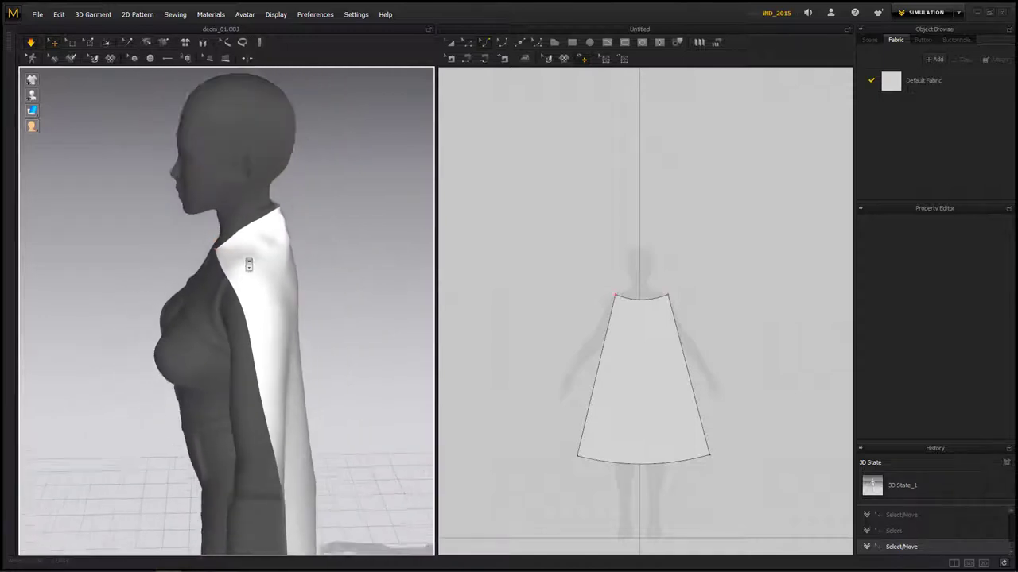
{"action": "right_click_drag", "start_coordinate": [379, 309], "coordinate": [262, 291]}
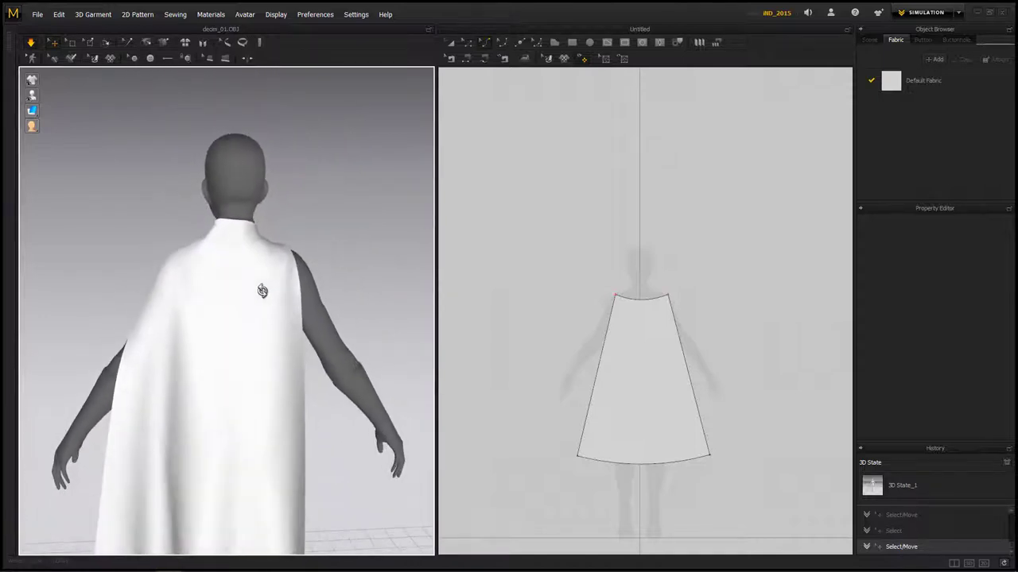
{"action": "mouse_move", "coordinate": [336, 333]}
{"action": "left_mouse_down"}
{"action": "mouse_move", "coordinate": [368, 325]}
{"action": "mouse_move", "coordinate": [344, 334]}
{"action": "left_mouse_up"}
{"action": "left_click_drag", "start_coordinate": [190, 282], "coordinate": [167, 267]}
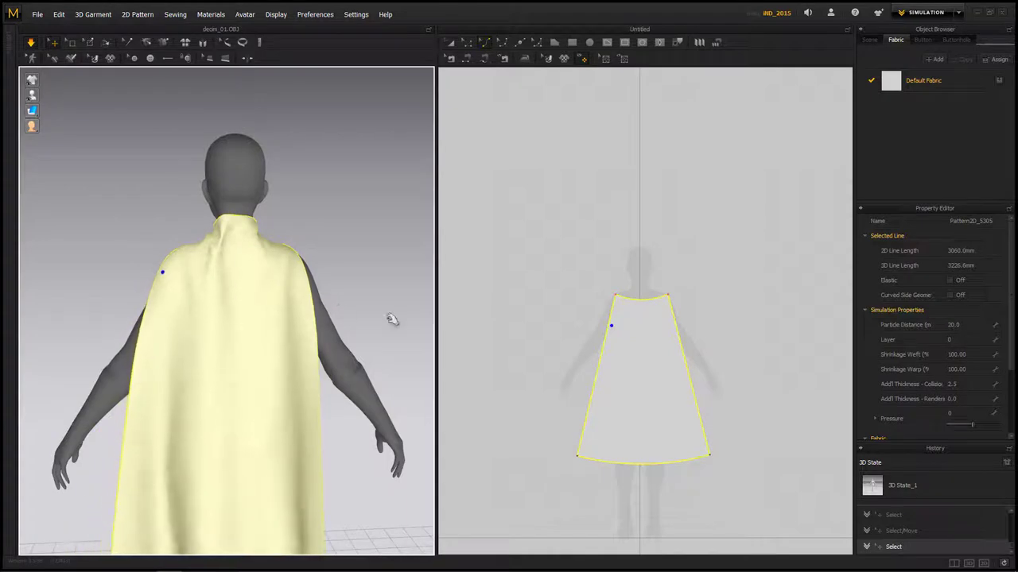
{"action": "left_click_drag", "start_coordinate": [312, 280], "coordinate": [326, 279]}
{"action": "right_click_drag", "start_coordinate": [258, 312], "coordinate": [486, 310]}
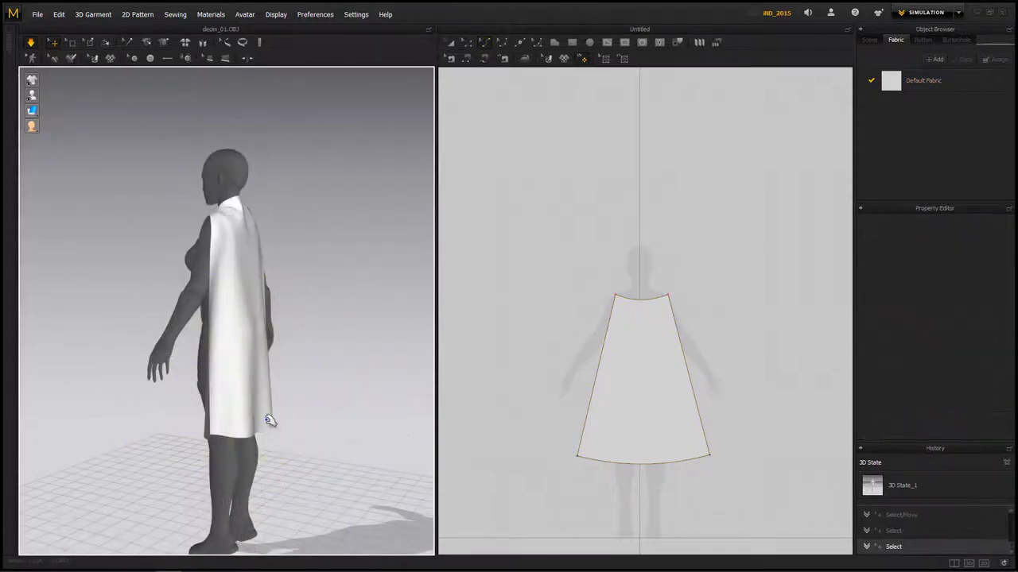
{"action": "left_click_drag", "start_coordinate": [270, 422], "coordinate": [350, 163]}
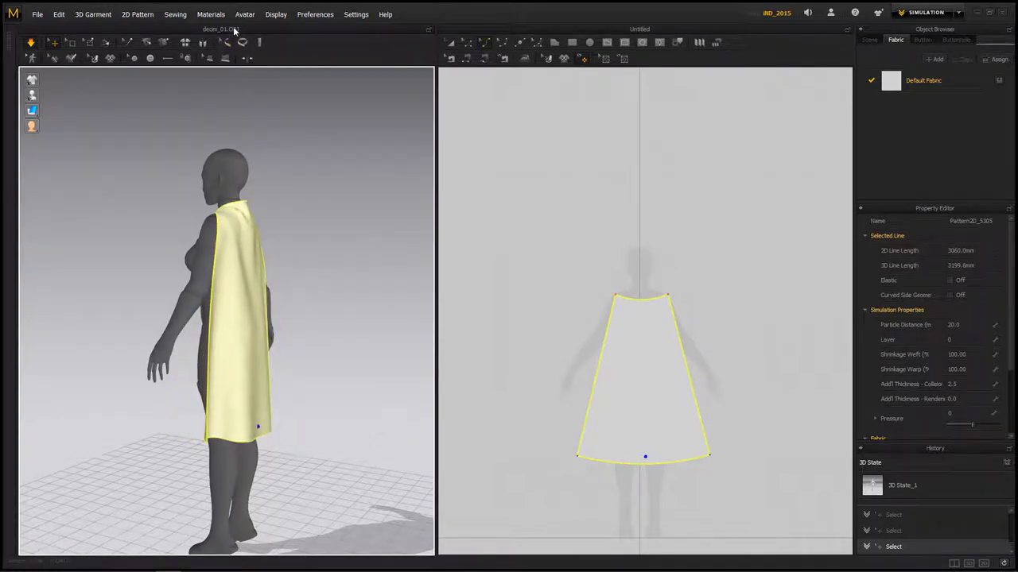
- Display the wind controller in the 3D scene and activate its wind
{"action": "left_click", "coordinate": [270, 15]}
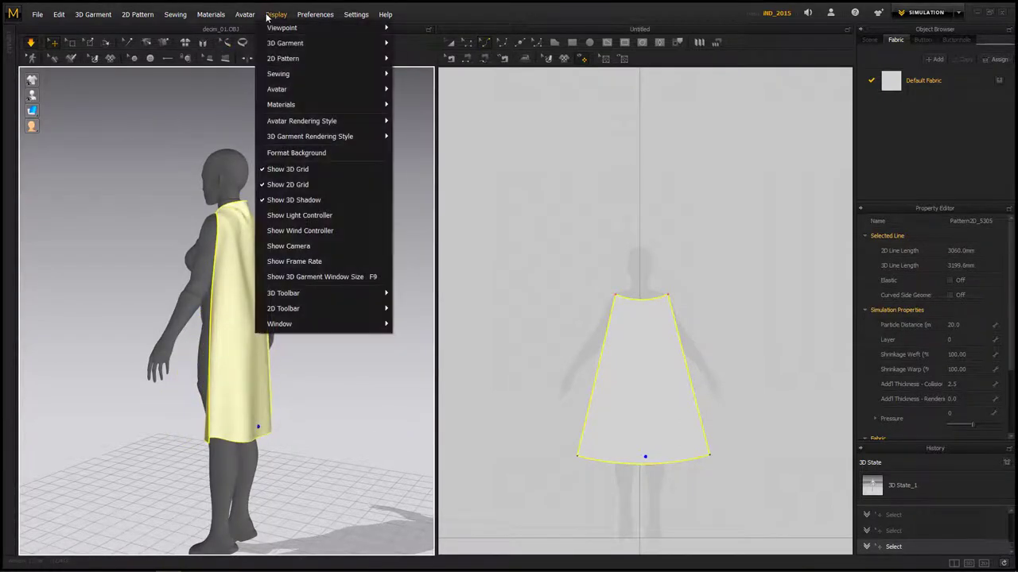
{"action": "left_click", "coordinate": [329, 230]}
{"action": "right_click_drag", "start_coordinate": [322, 308], "coordinate": [379, 302]}
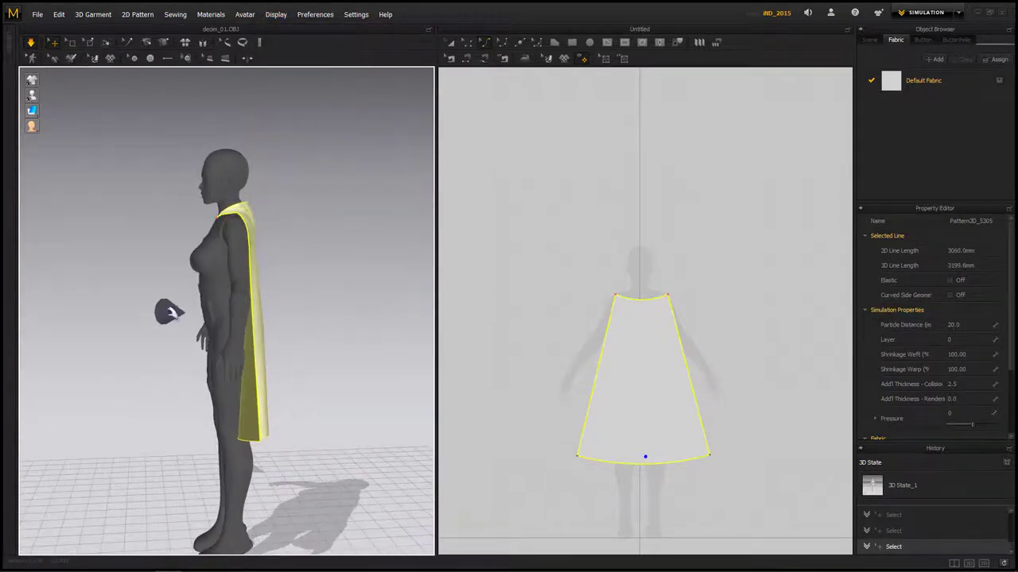
{"action": "left_click", "coordinate": [166, 312]}
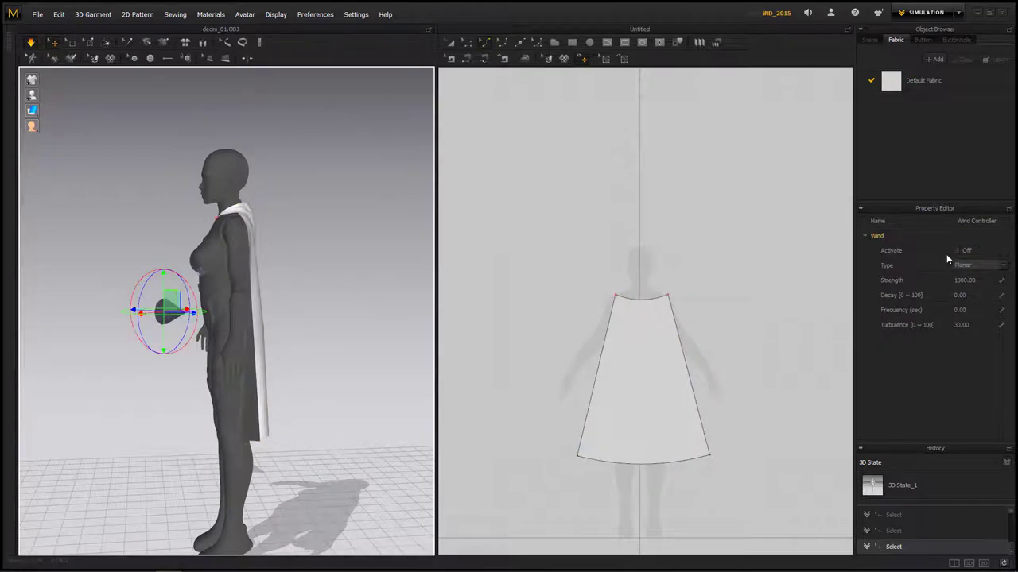
{"action": "left_click", "coordinate": [956, 251]}
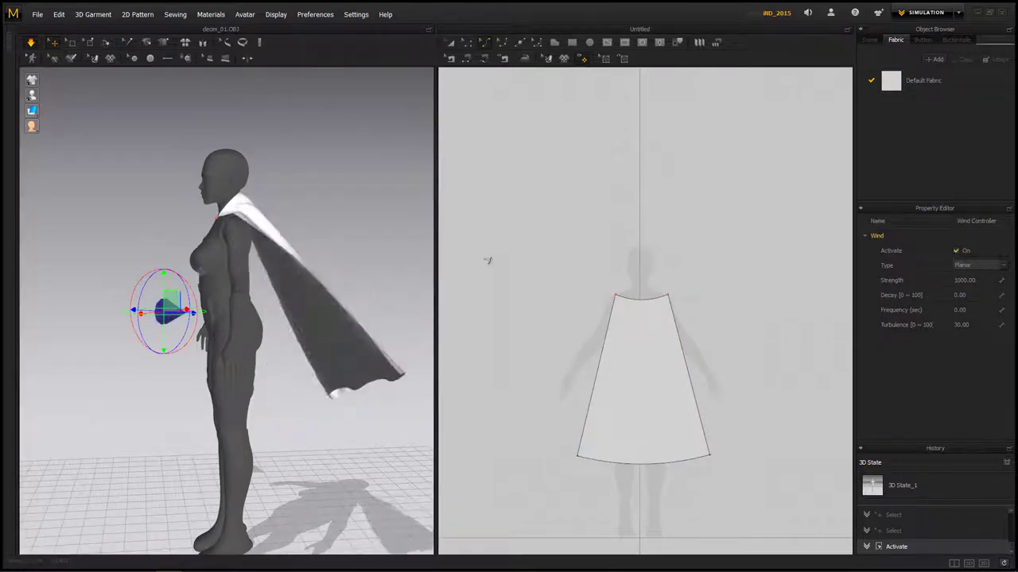
- Set the wind strength to 500 and pull the cape's edge back over the avatar's right shoulder
{"action": "right_click_drag", "start_coordinate": [392, 252], "coordinate": [264, 248]}
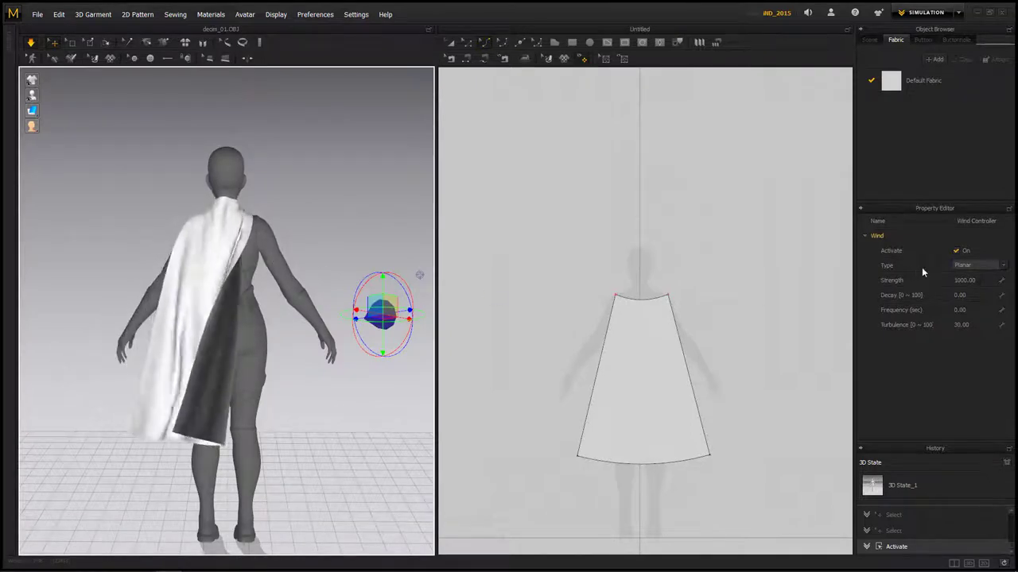
{"action": "left_click", "coordinate": [988, 282]}
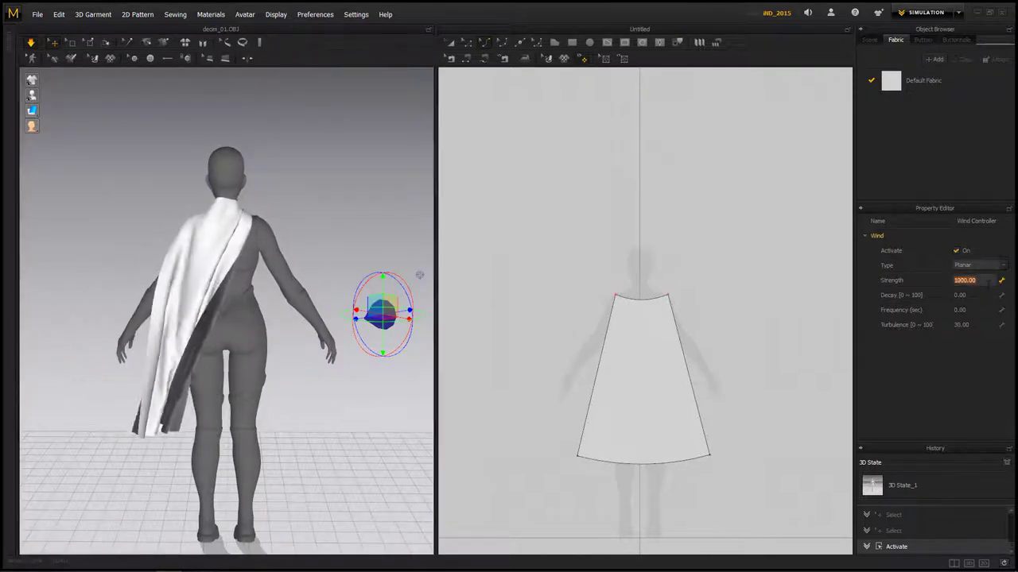
{"action": "type", "text": "500"}
{"action": "key", "text": "Return"}
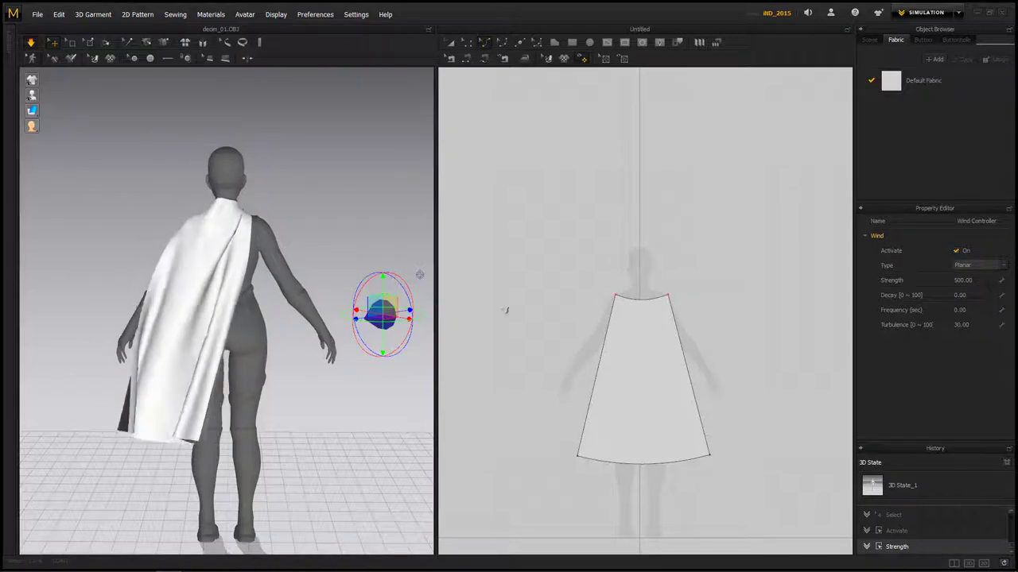
{"action": "left_click", "coordinate": [265, 221]}
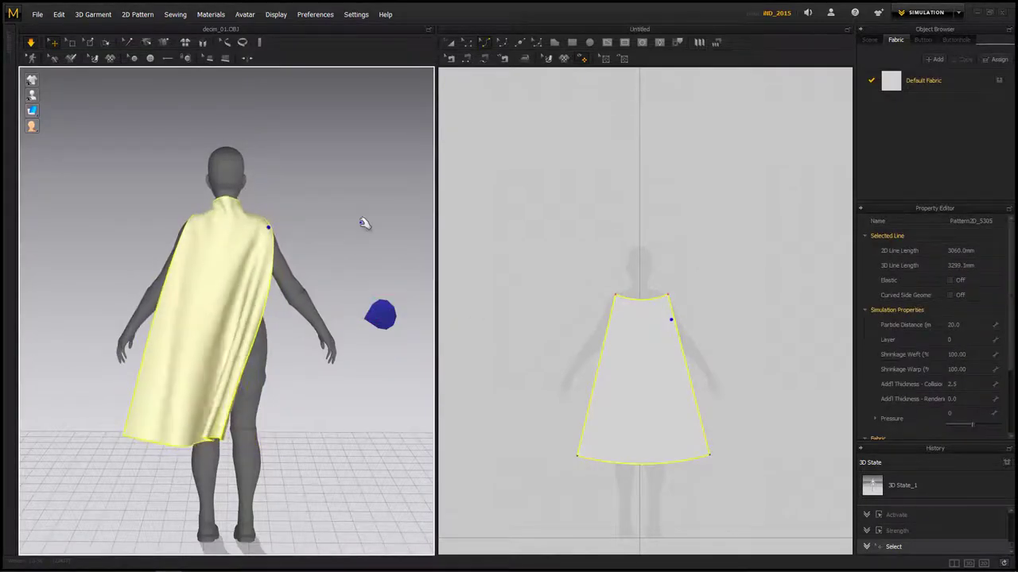
{"action": "right_click_drag", "start_coordinate": [332, 221], "coordinate": [270, 223]}
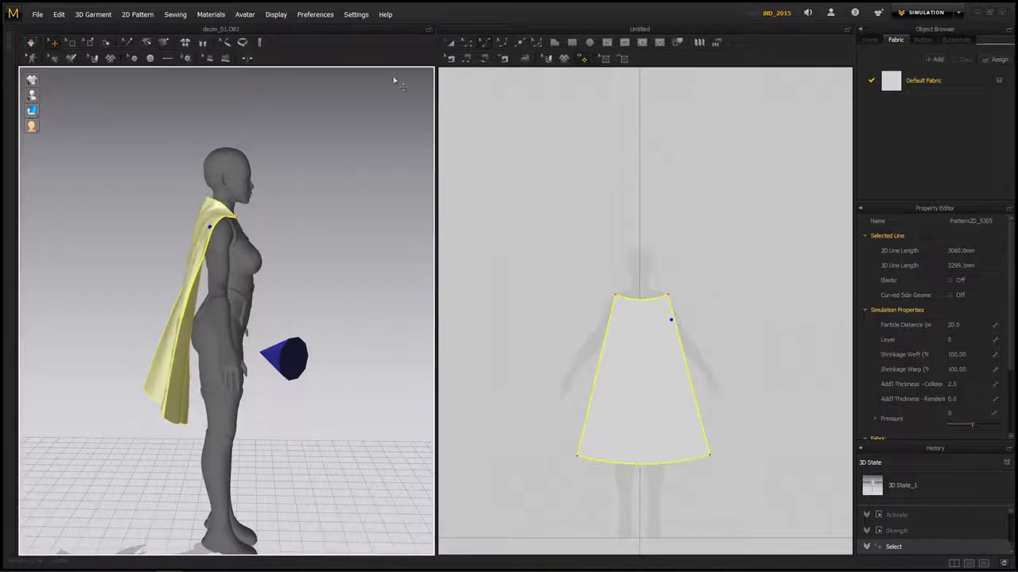
- Select the cape pattern and change its mesh type to Quad
{"action": "left_click", "coordinate": [450, 45]}
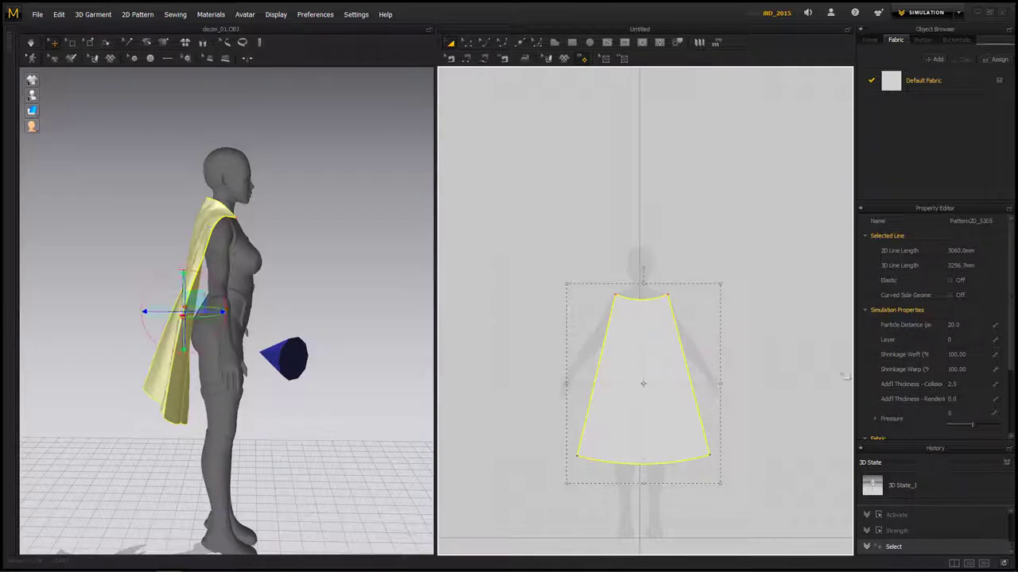
{"action": "scroll", "coordinate": [934, 326], "scroll_direction": "down", "scroll_amount": 3}
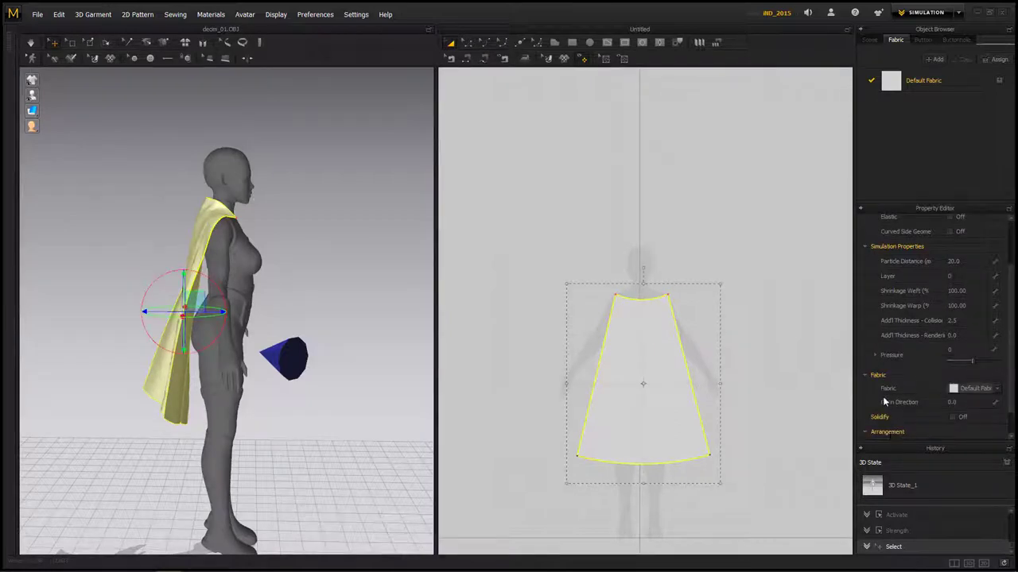
{"action": "scroll", "coordinate": [896, 439], "scroll_direction": "down", "scroll_amount": 1}
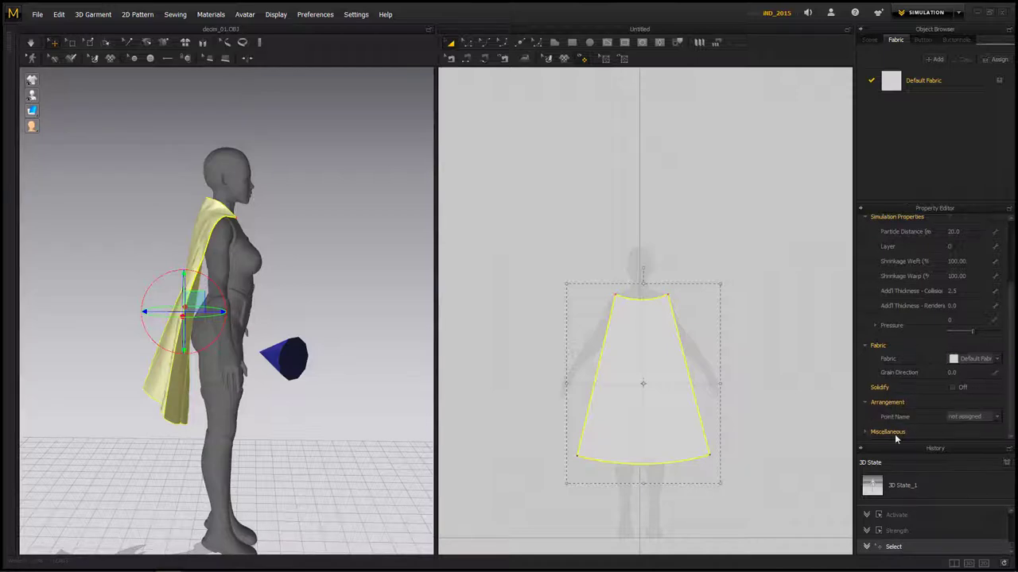
{"action": "scroll", "coordinate": [920, 404], "scroll_direction": "down", "scroll_amount": 2}
{"action": "left_click", "coordinate": [966, 402]}
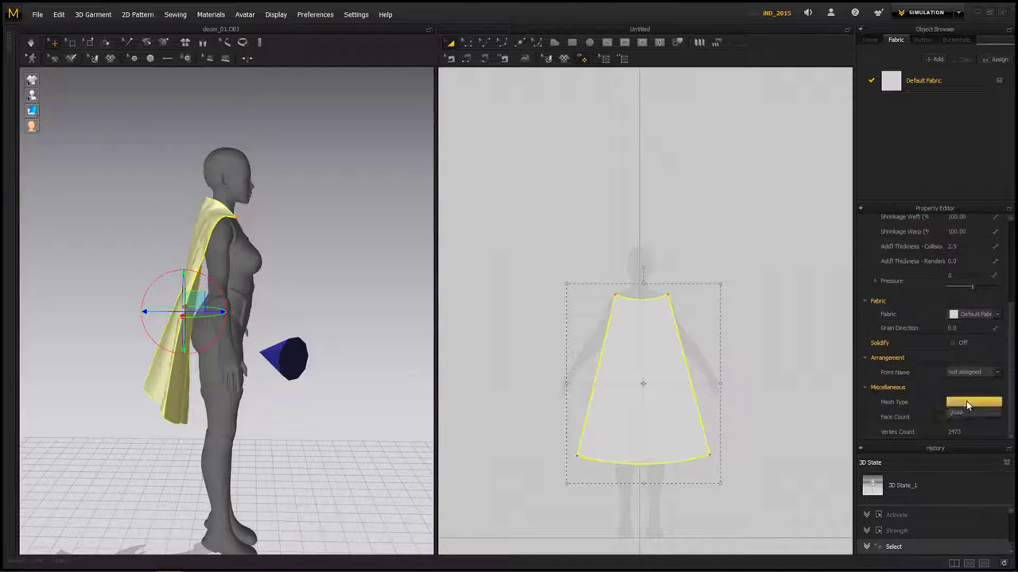
{"action": "left_click", "coordinate": [965, 413]}
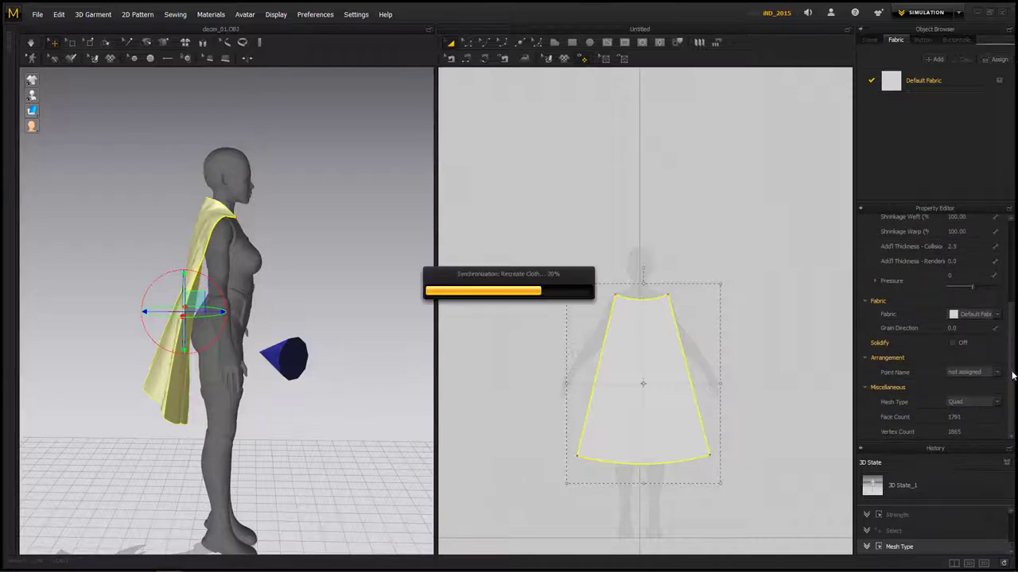
- Set the cape's particle distance to 10 mm and restart the simulation
{"action": "scroll", "coordinate": [1015, 354], "scroll_direction": "up", "scroll_amount": 3}
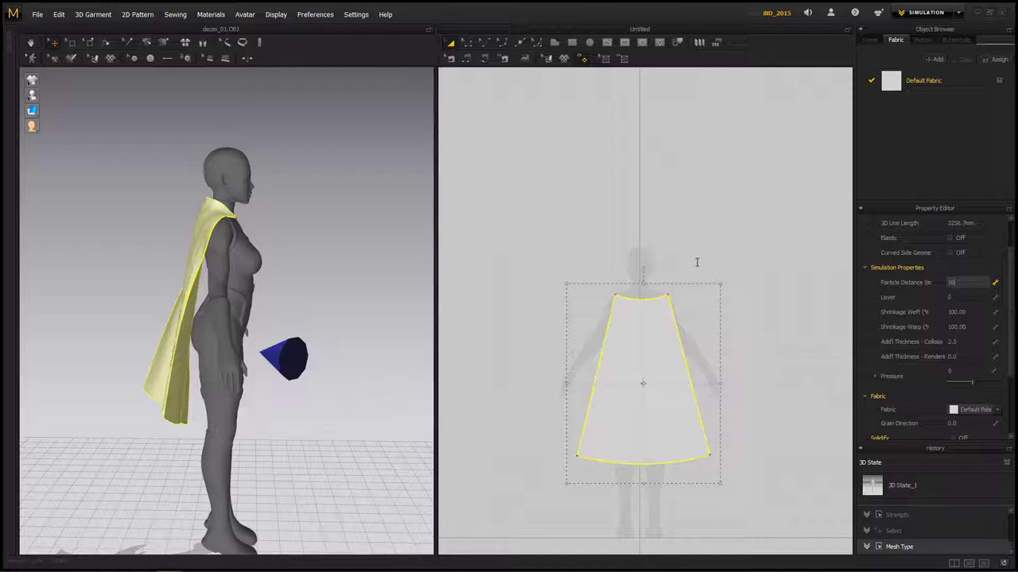
{"action": "type", "text": "10"}
{"action": "key", "text": "Return"}
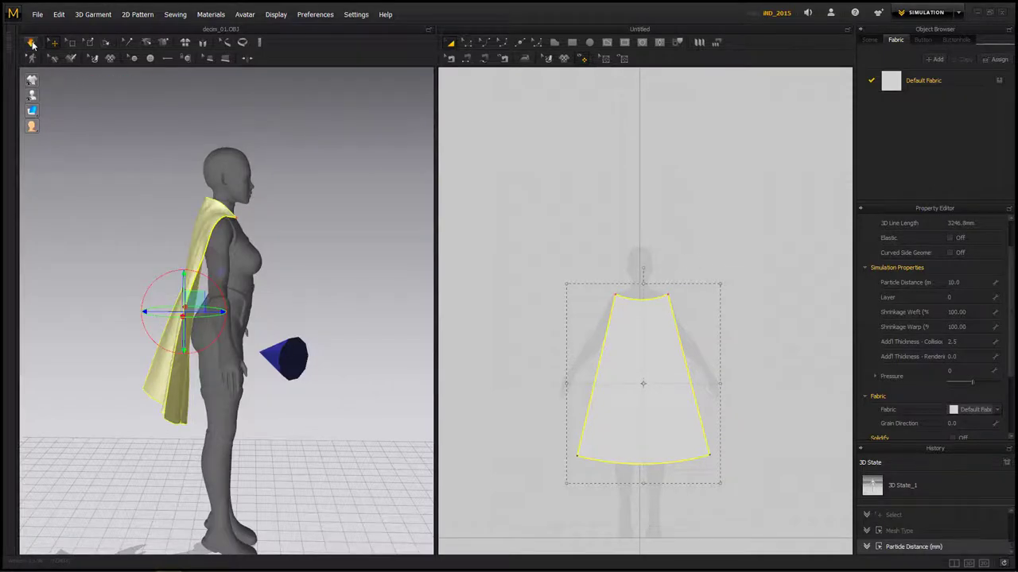
{"action": "left_click", "coordinate": [31, 43]}
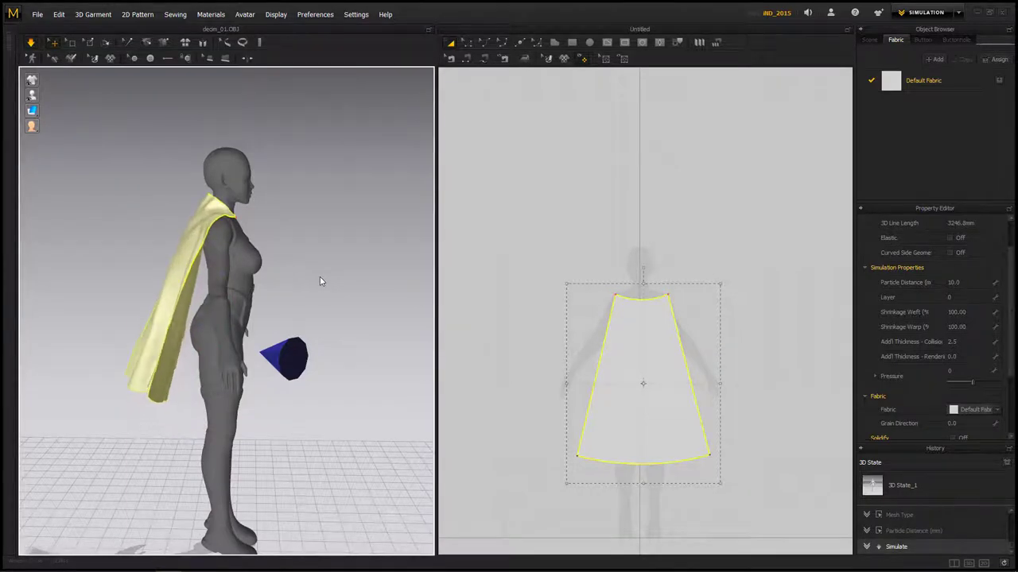
- Pull the refined cape's slipped edge back onto the avatar's right shoulder while the wind simulation runs
{"action": "right_click_drag", "start_coordinate": [320, 295], "coordinate": [424, 298]}
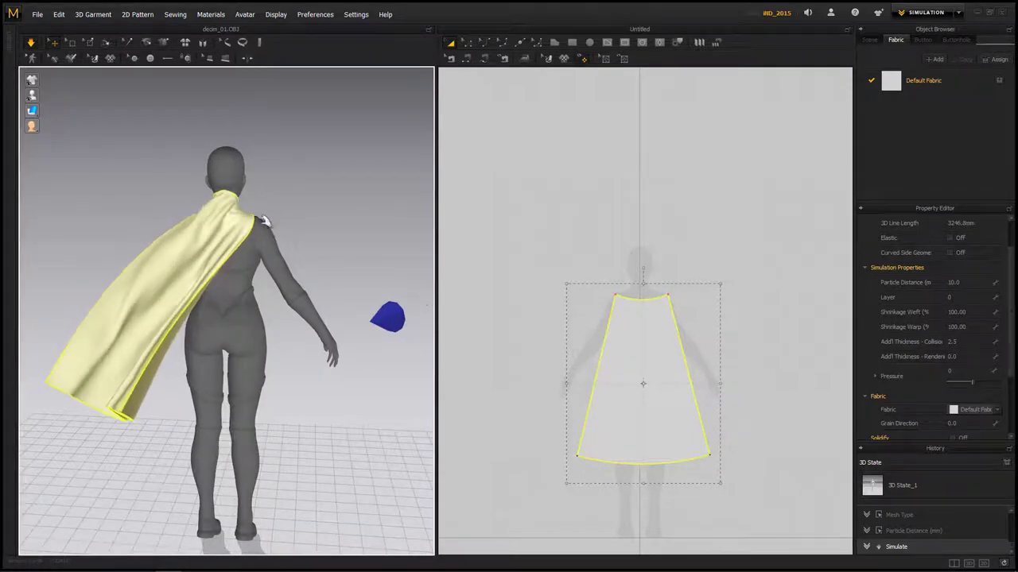
{"action": "mouse_move", "coordinate": [268, 220]}
{"action": "left_mouse_down"}
{"action": "mouse_move", "coordinate": [277, 228]}
{"action": "mouse_move", "coordinate": [268, 221]}
{"action": "left_mouse_up"}
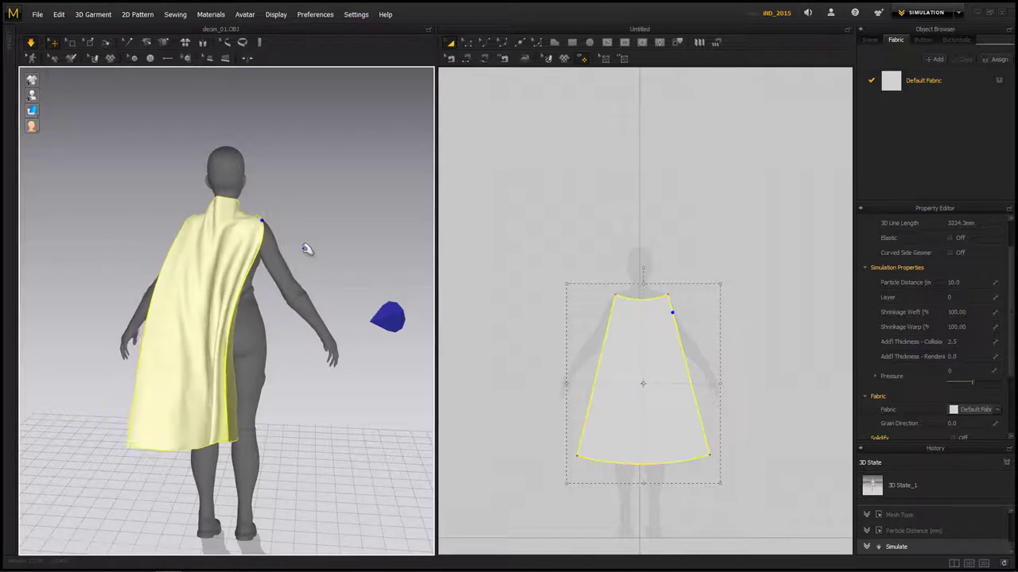
{"action": "left_click", "coordinate": [390, 320]}
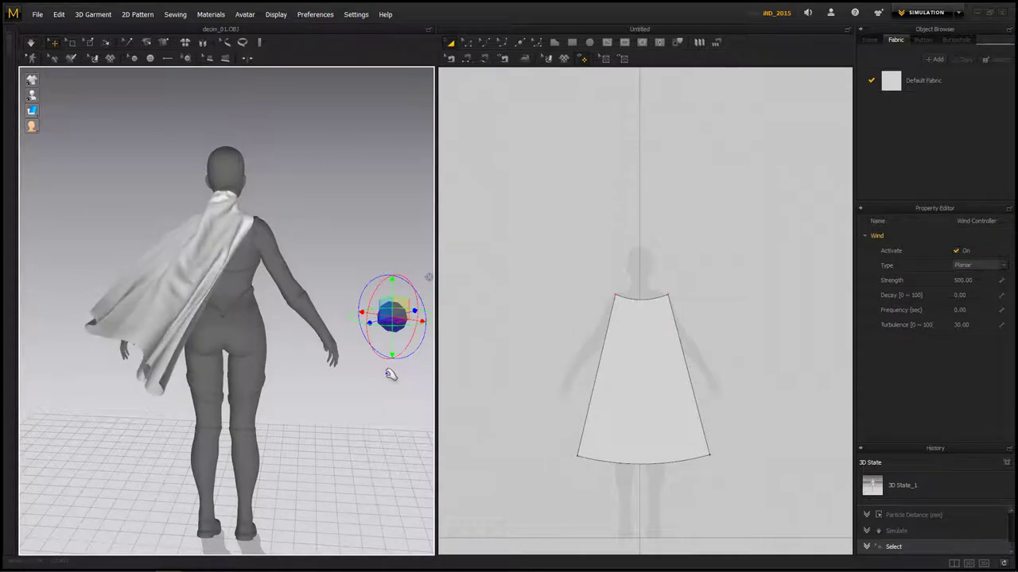
{"action": "right_click_drag", "start_coordinate": [402, 400], "coordinate": [283, 384]}
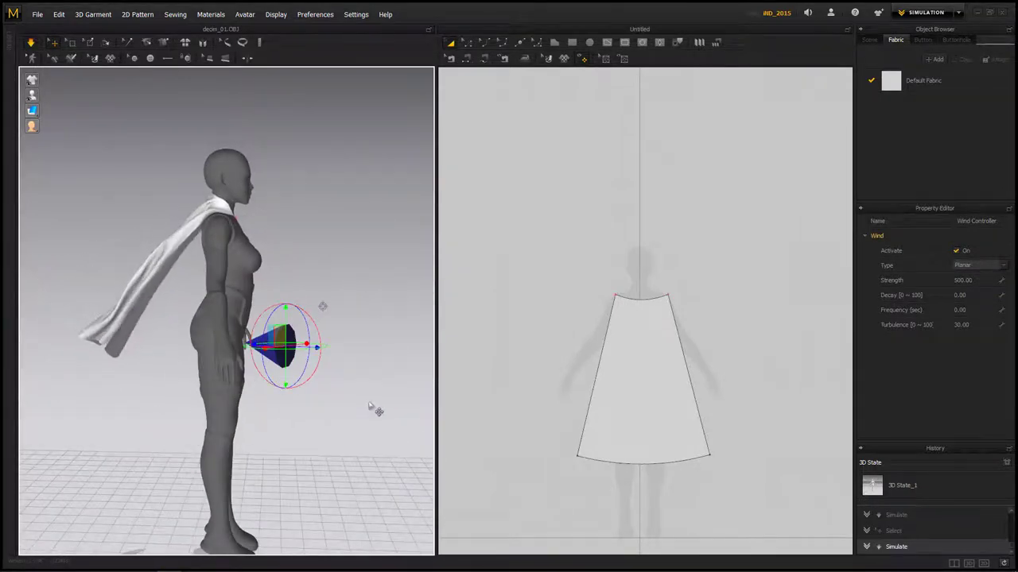
{"action": "right_click_drag", "start_coordinate": [370, 395], "coordinate": [59, 382]}
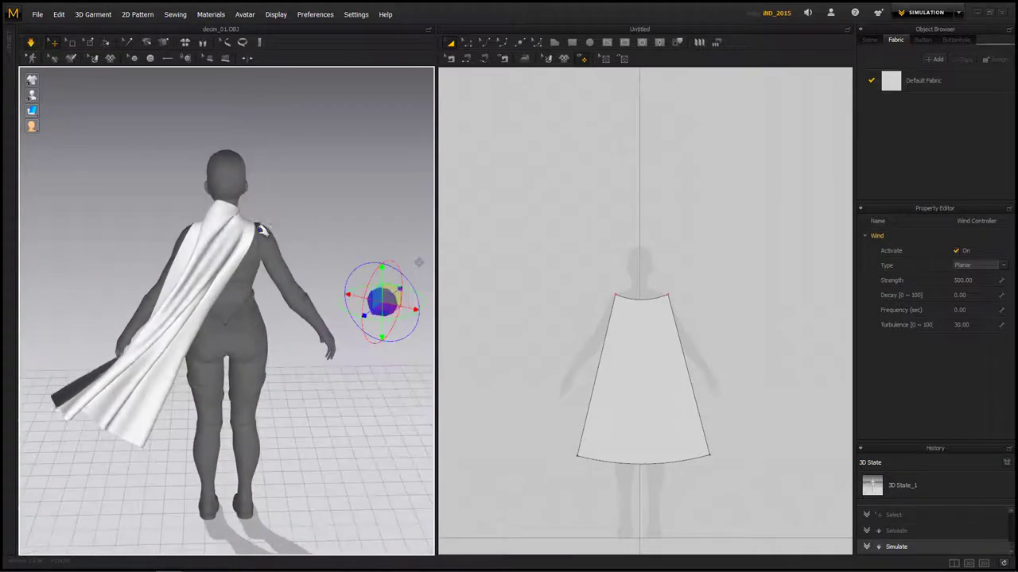
{"action": "left_click", "coordinate": [284, 231]}
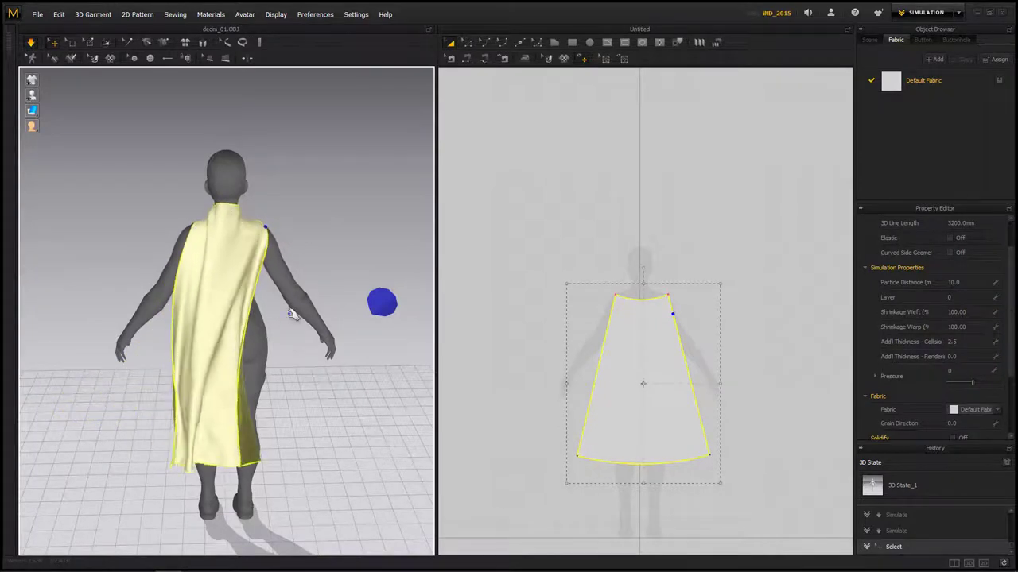
{"action": "right_click_drag", "start_coordinate": [309, 389], "coordinate": [436, 365]}
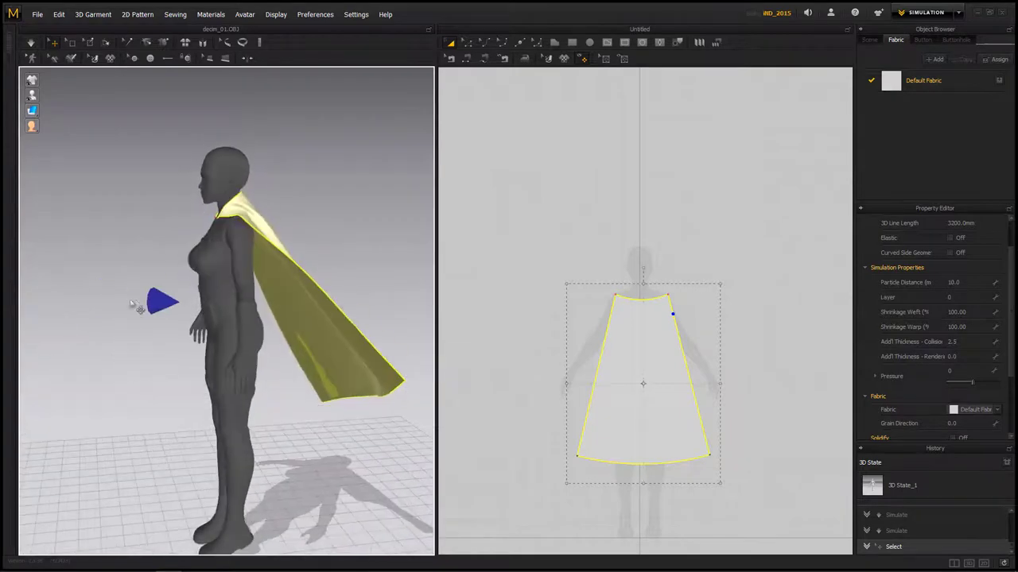
- Rotate the wind controller in front of the avatar so its cone points downward, and resimulate the cape
{"action": "left_click", "coordinate": [159, 302]}
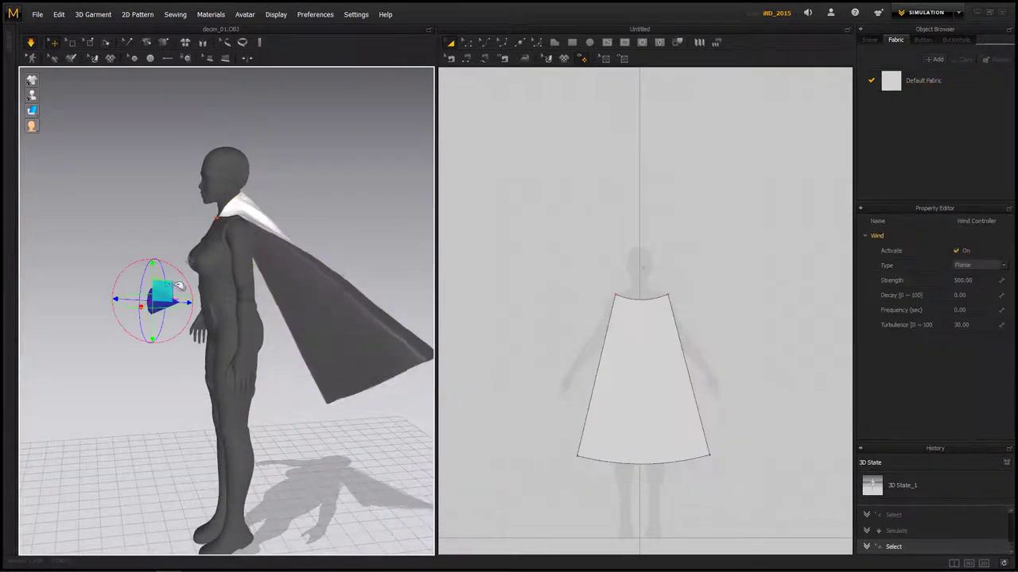
{"action": "left_click_drag", "start_coordinate": [181, 289], "coordinate": [174, 314]}
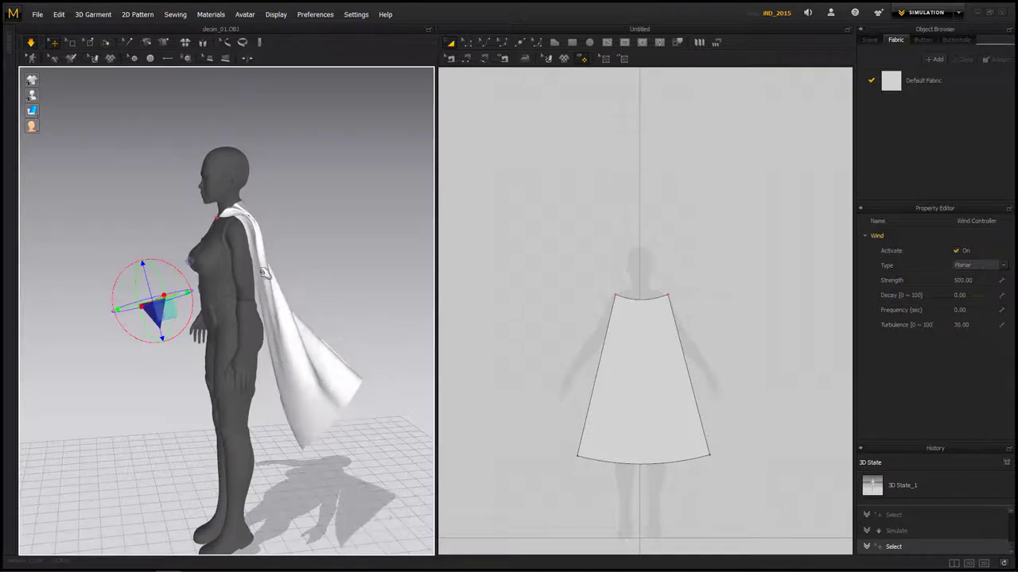
{"action": "right_click_drag", "start_coordinate": [346, 311], "coordinate": [2, 273]}
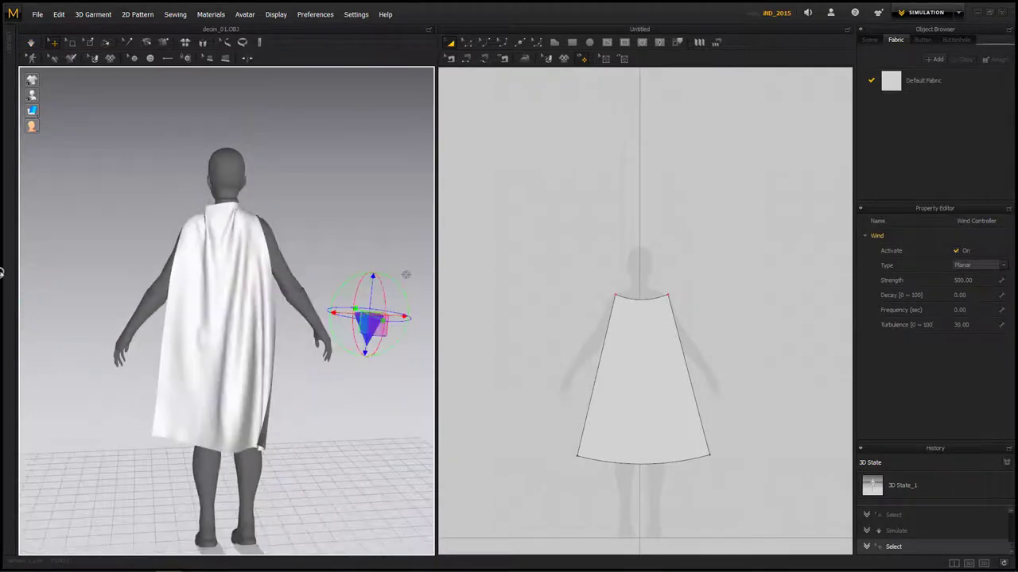
{"action": "right_click_drag", "start_coordinate": [347, 219], "coordinate": [330, 228]}
{"action": "key", "text": "space"}
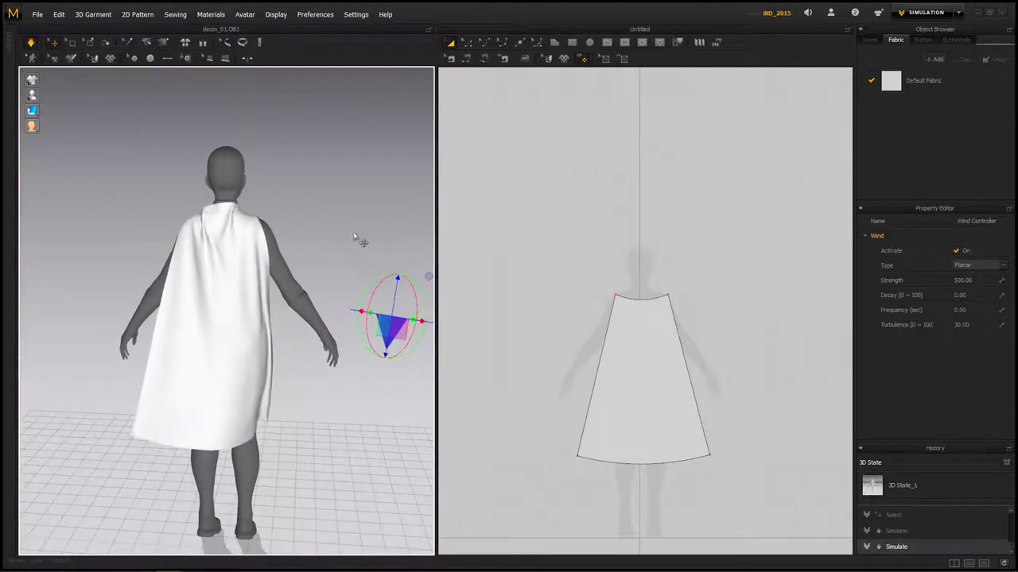
- Adjust the wind controller's angle beside the avatar while the cape simulates
{"action": "left_click_drag", "start_coordinate": [377, 296], "coordinate": [390, 313]}
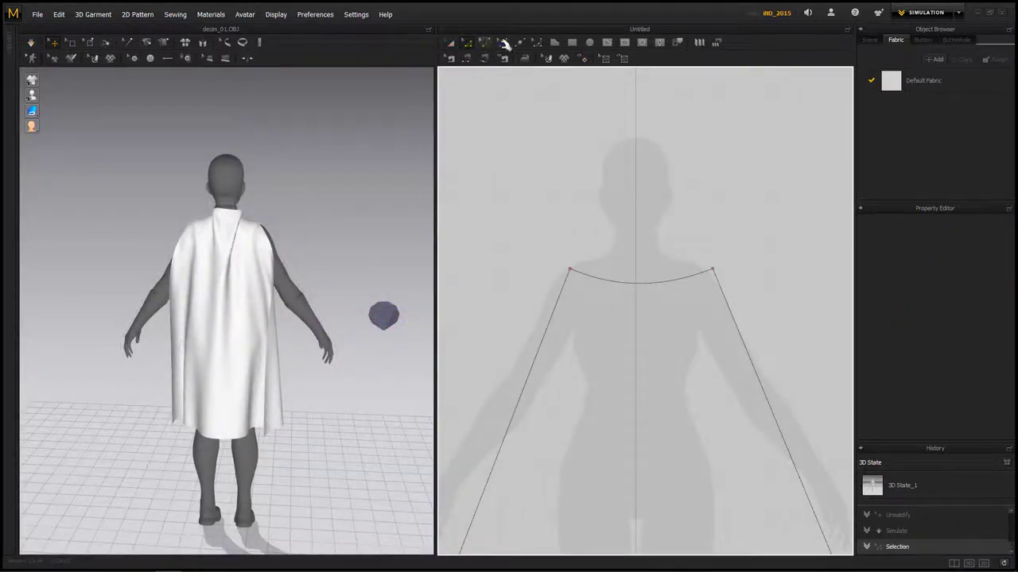
- Add a point on each side edge of the cape pattern, about 80 mm below its upper corners
{"action": "left_click", "coordinate": [522, 42]}
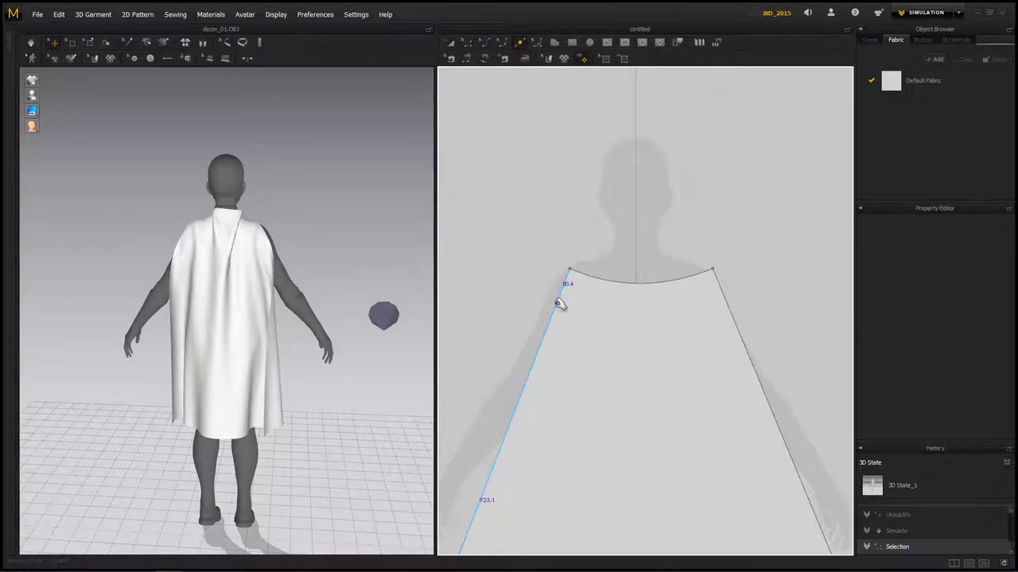
{"action": "left_click", "coordinate": [729, 300]}
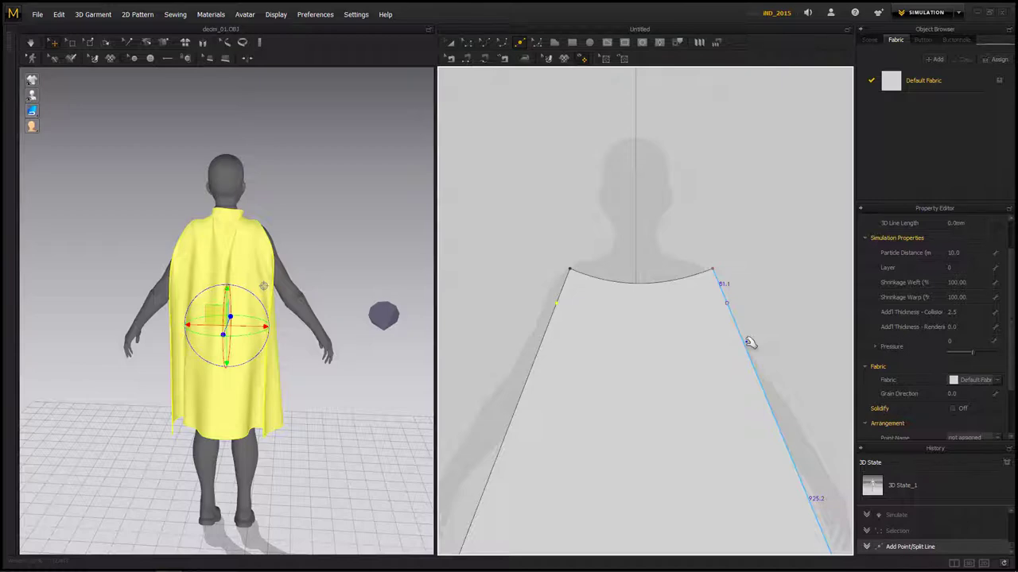
{"action": "left_click", "coordinate": [737, 318]}
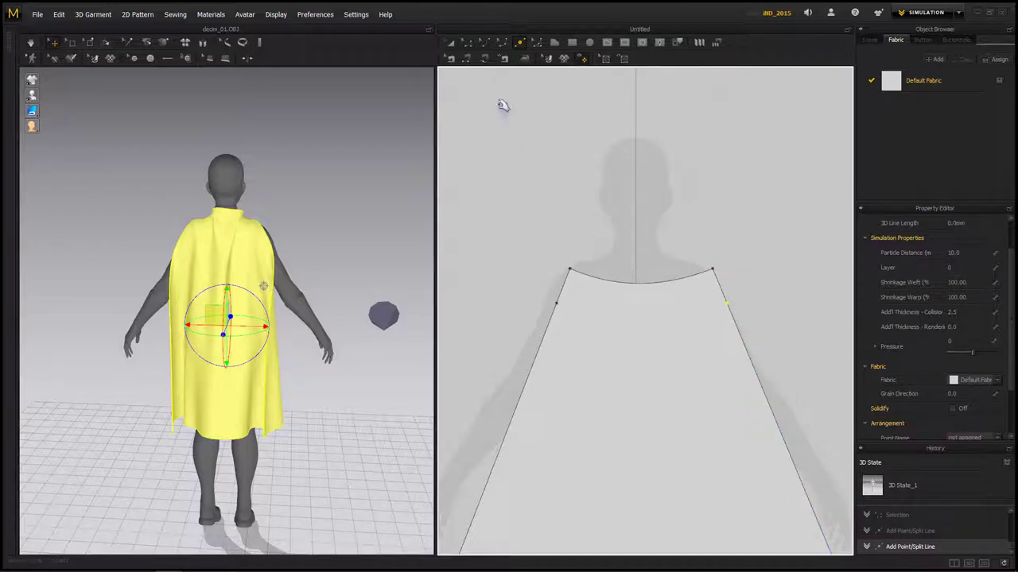
- Set the cape pattern's particle distance to 20 mm
{"action": "left_click", "coordinate": [469, 42]}
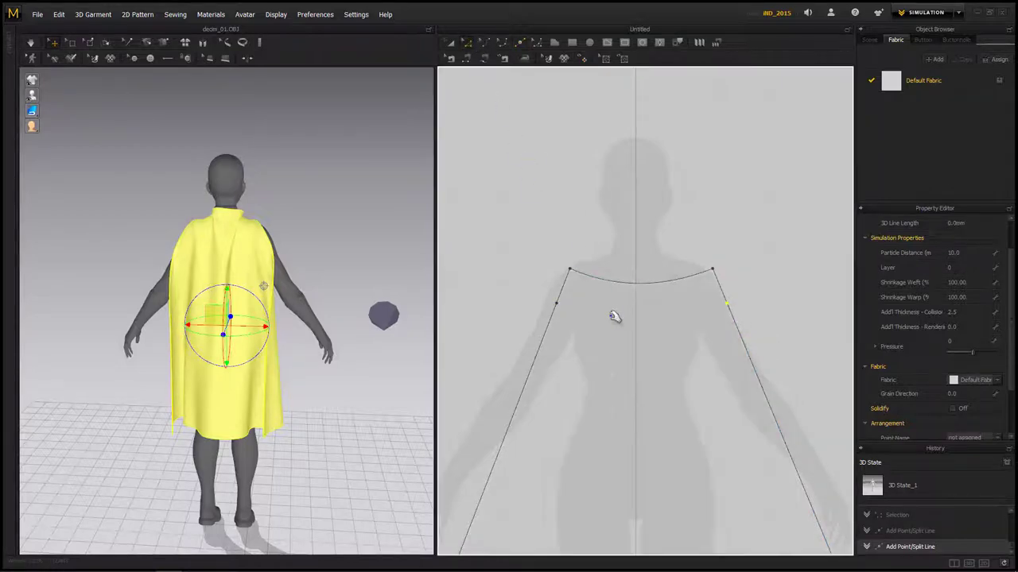
{"action": "key", "text": "a"}
{"action": "left_click", "coordinate": [666, 364]}
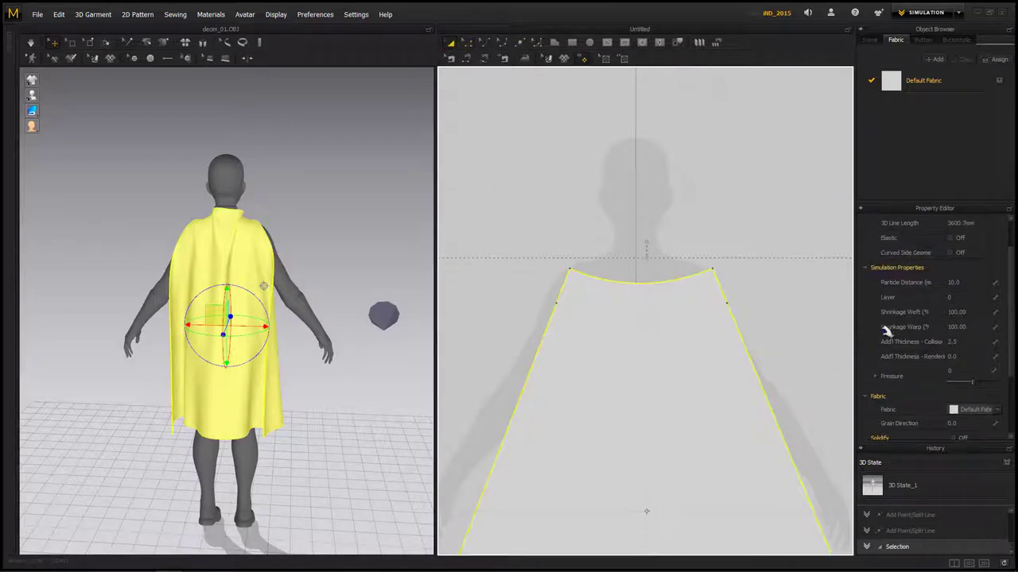
{"action": "left_click", "coordinate": [972, 283]}
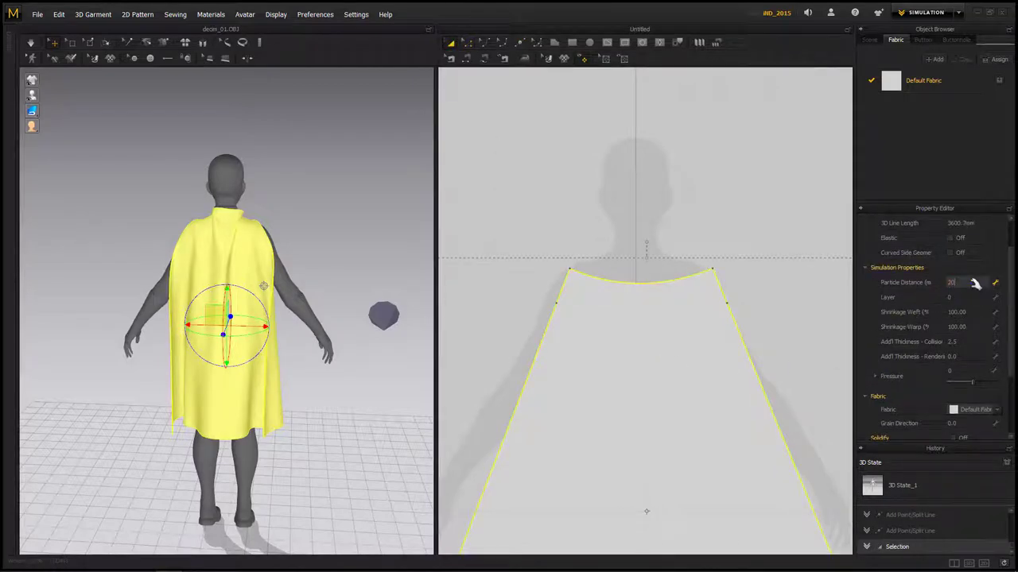
{"action": "key", "text": "Return"}
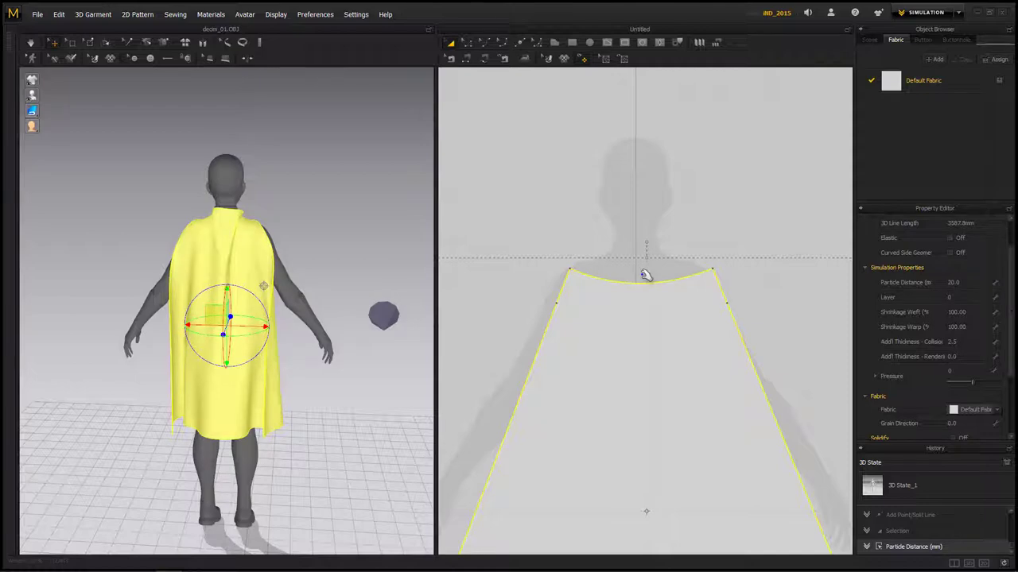
{"action": "left_click", "coordinate": [524, 208]}
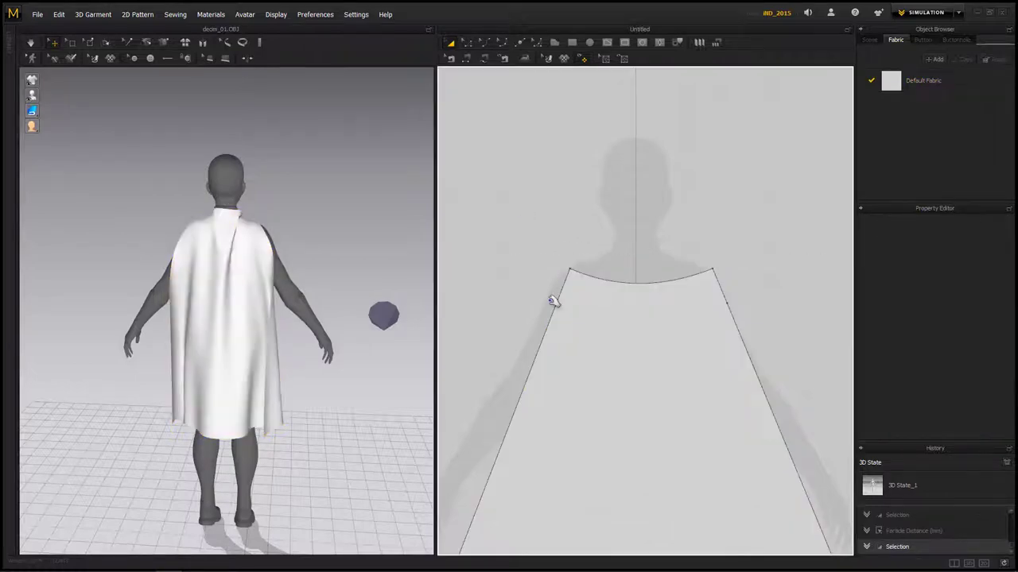
- Move the added point on each side edge outward and slightly up to widen the cape pattern at the shoulders
{"action": "left_click", "coordinate": [470, 43]}
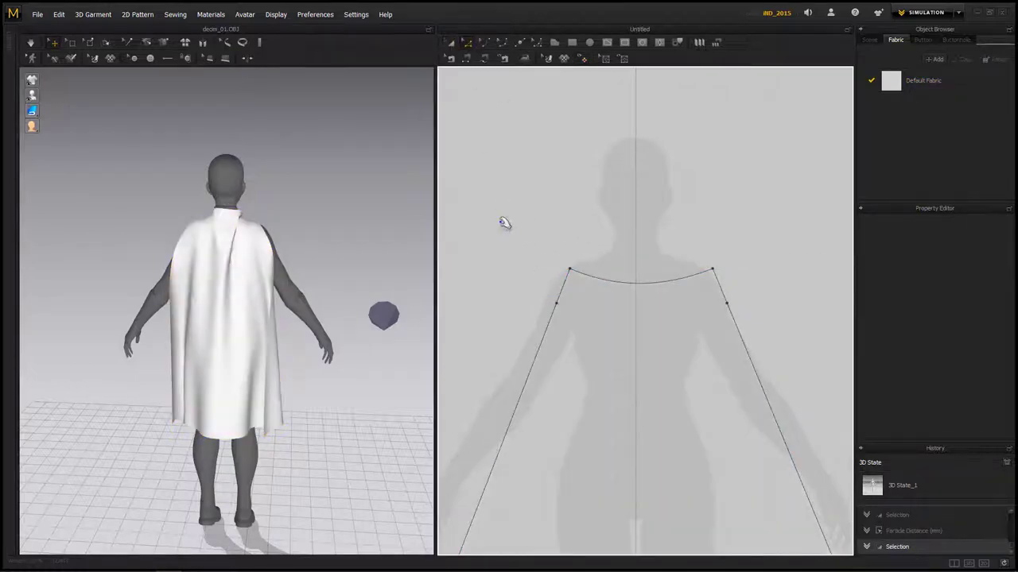
{"action": "left_click", "coordinate": [559, 302]}
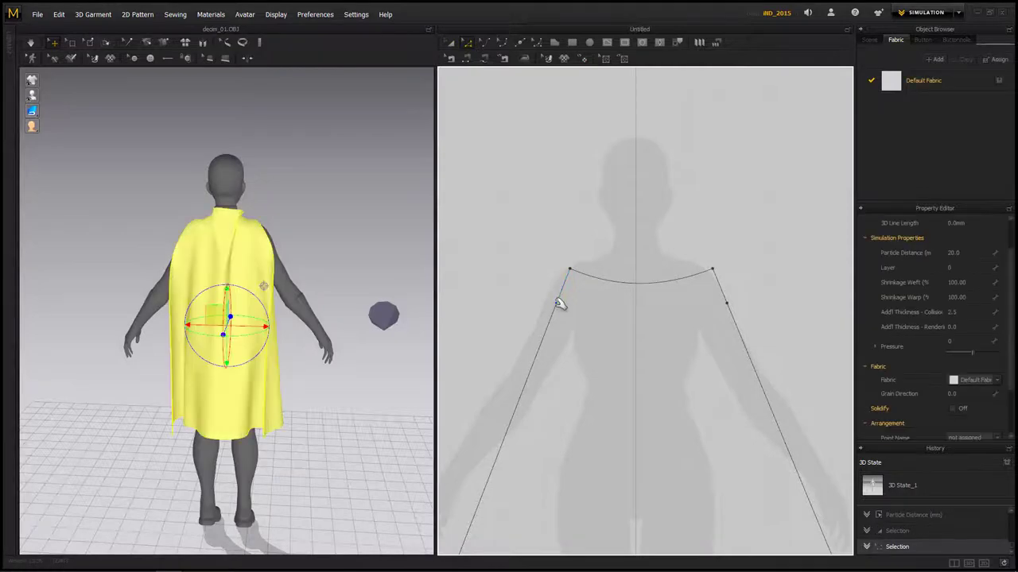
{"action": "left_click_drag", "start_coordinate": [560, 303], "coordinate": [543, 300]}
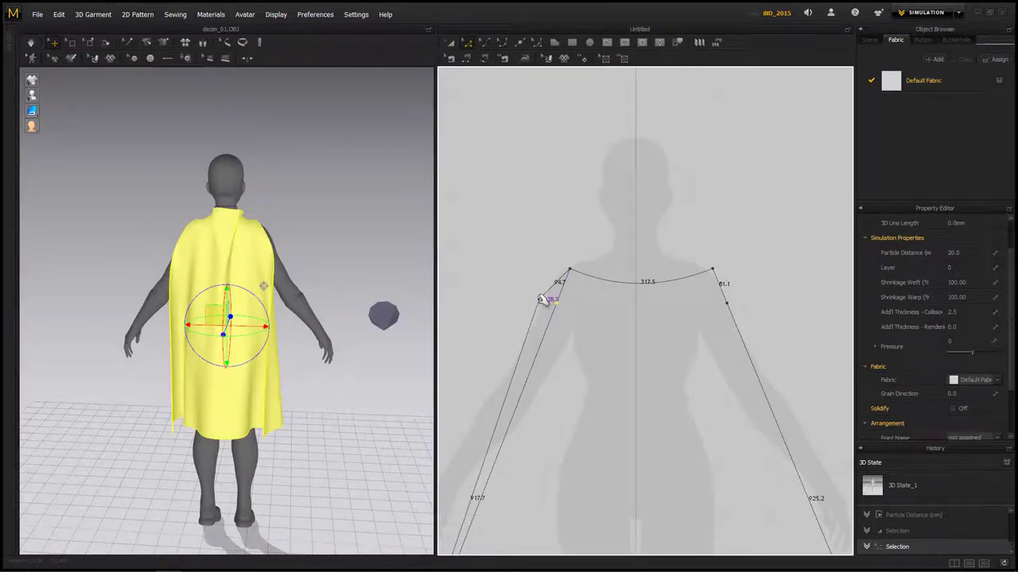
{"action": "left_click", "coordinate": [721, 303]}
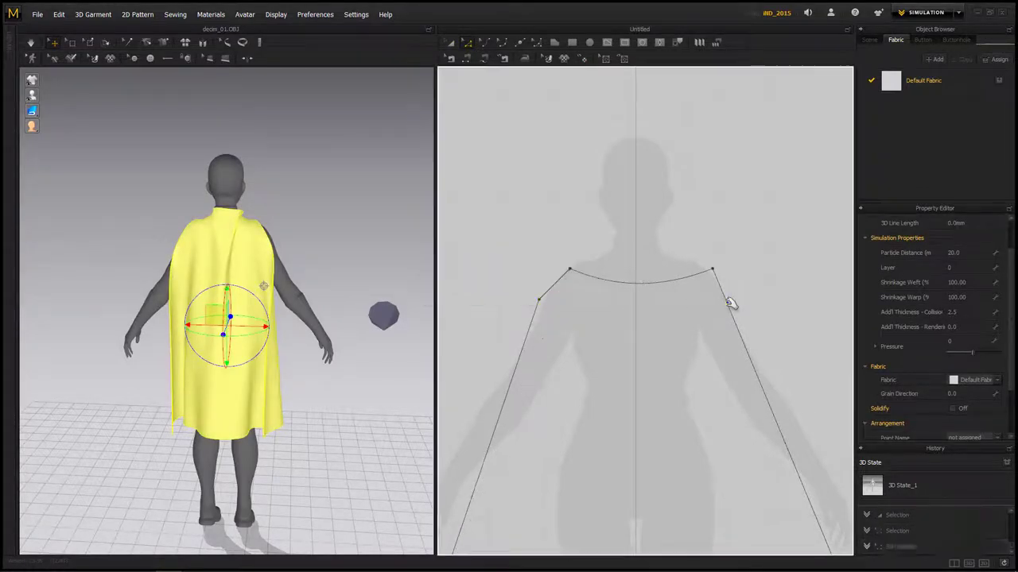
{"action": "left_click_drag", "start_coordinate": [727, 295], "coordinate": [738, 294]}
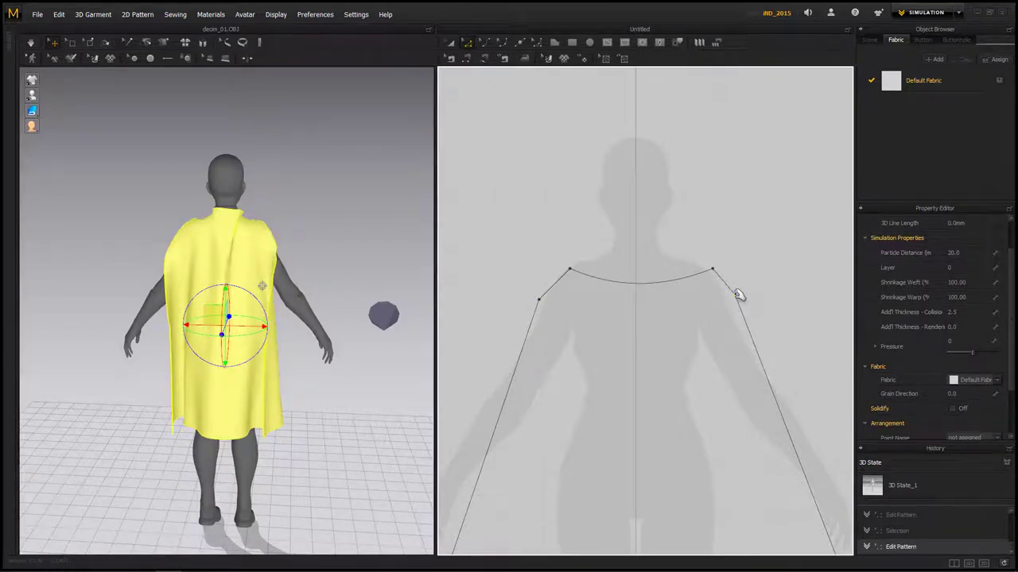
- Move both upper corners of the cape pattern inward and up toward the neck, narrowing the neckline
{"action": "left_click", "coordinate": [578, 271]}
{"action": "left_click_drag", "start_coordinate": [573, 267], "coordinate": [600, 259]}
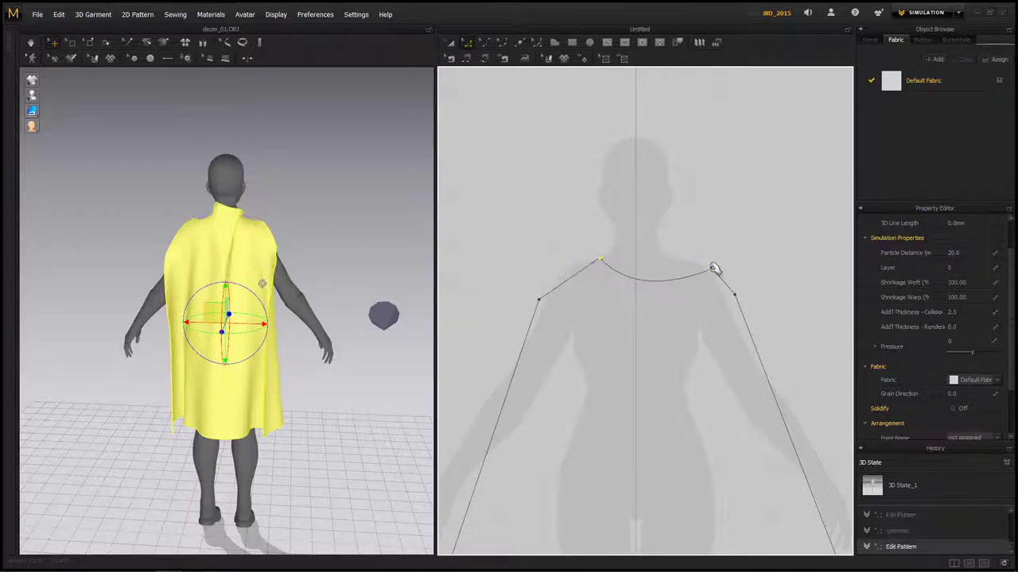
{"action": "left_click_drag", "start_coordinate": [708, 268], "coordinate": [673, 259]}
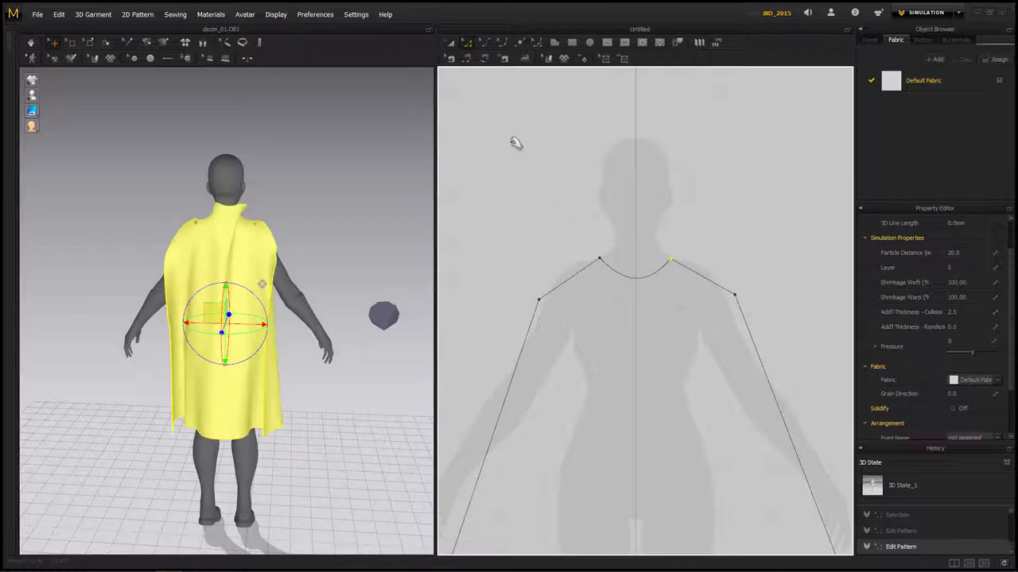
- Curve both shoulder edges of the cape pattern outward so they follow the avatar's rounded shoulders
{"action": "left_click", "coordinate": [486, 41]}
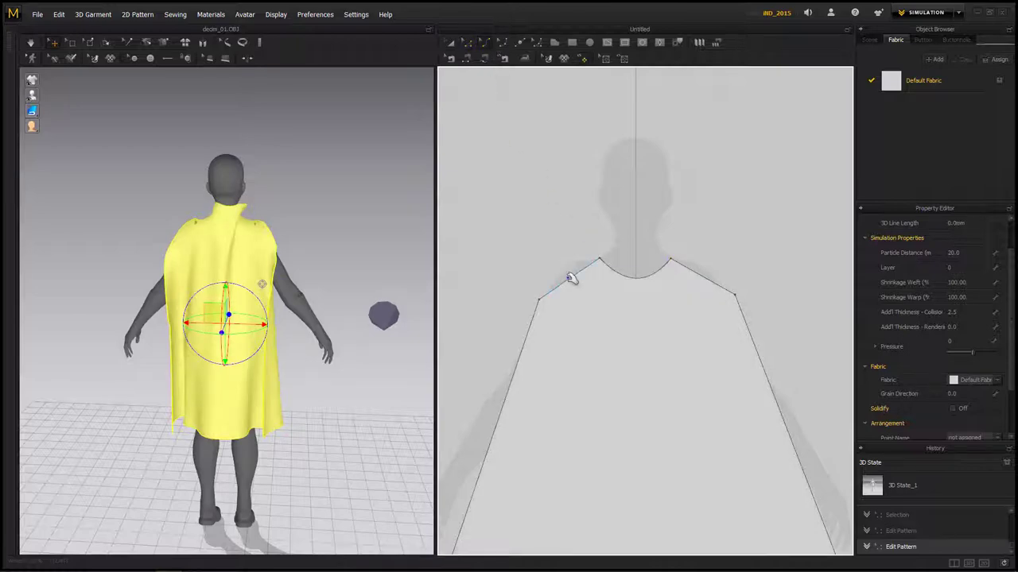
{"action": "left_click_drag", "start_coordinate": [561, 267], "coordinate": [556, 268]}
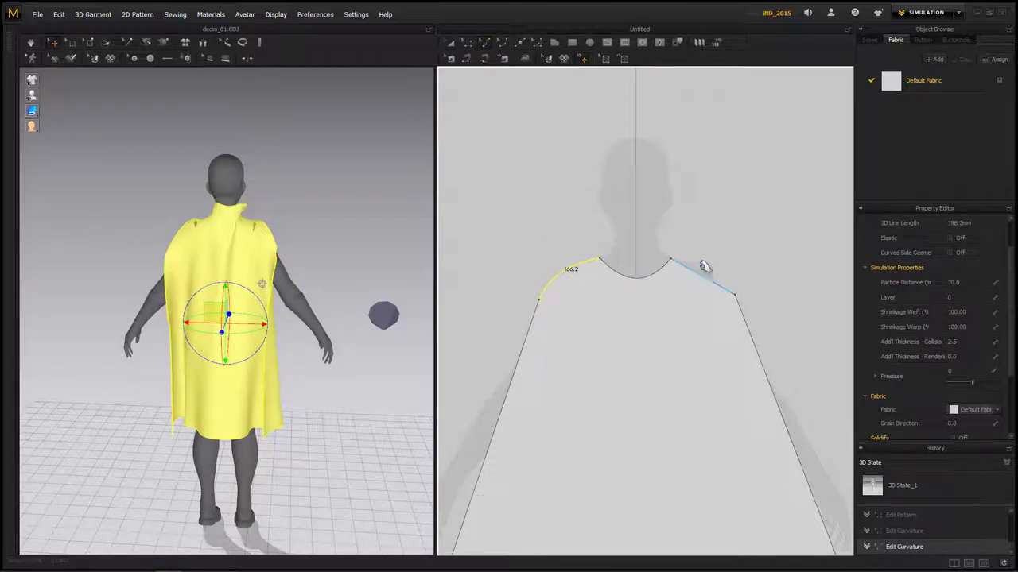
{"action": "left_click_drag", "start_coordinate": [709, 263], "coordinate": [710, 265]}
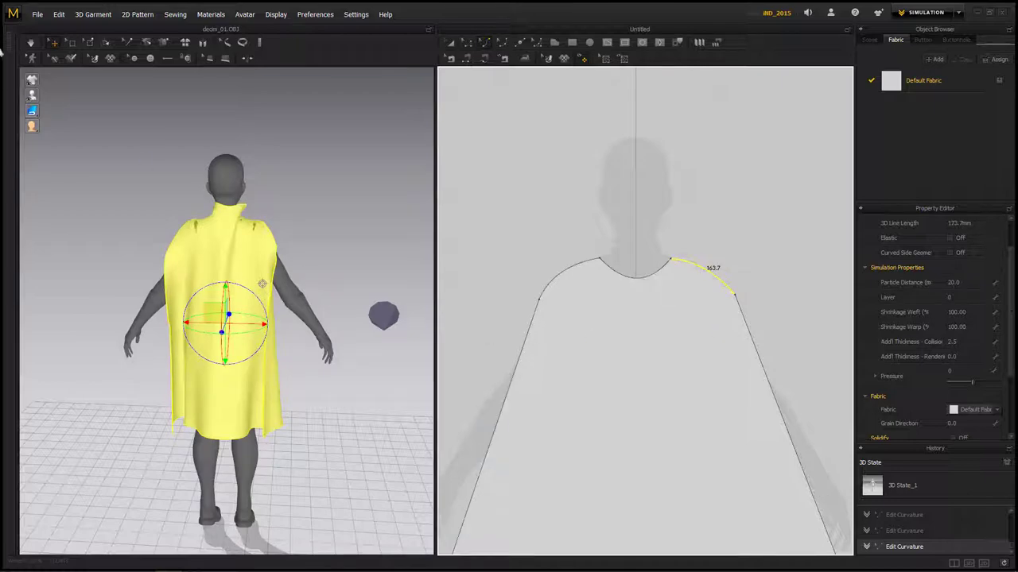
- Try to simulate the reshaped cape on the avatar and undo the simulation
{"action": "left_click", "coordinate": [33, 43]}
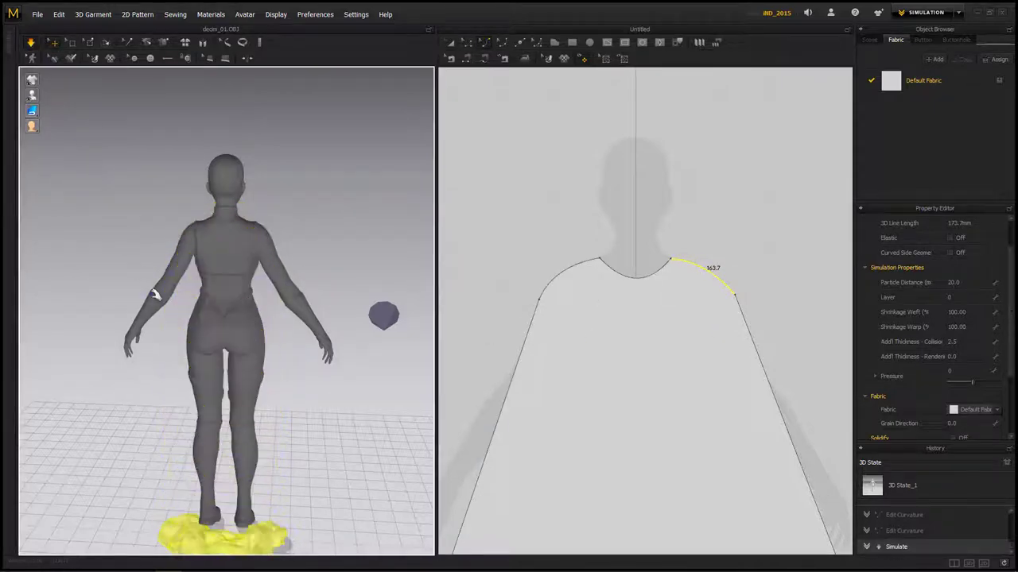
{"action": "key", "text": "space"}
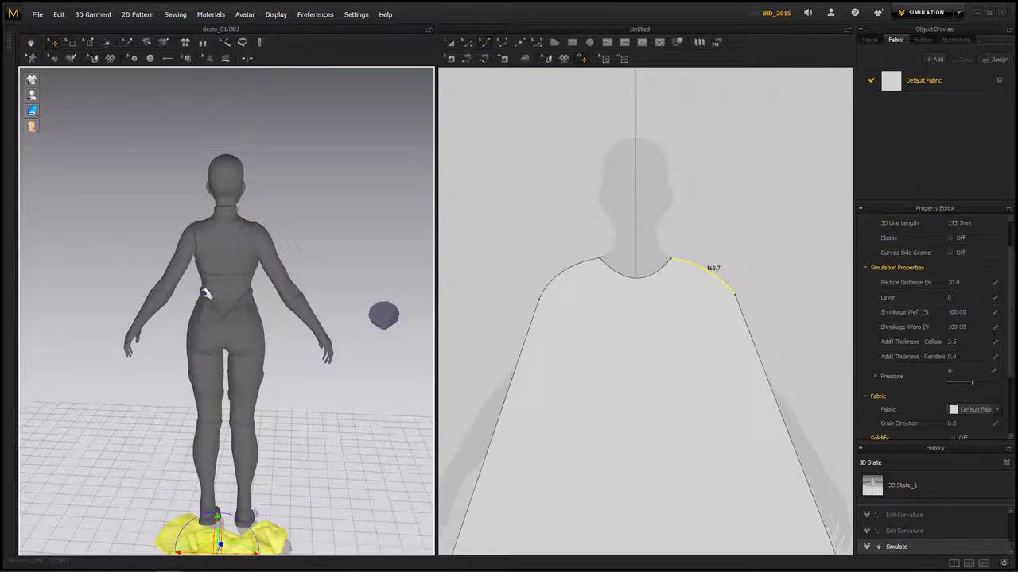
{"action": "key", "text": "ctrl+z"}
- Pin the cape's two upper neckline corners beside the avatar's neck with Pin (Box)
{"action": "right_click_drag", "start_coordinate": [353, 233], "coordinate": [124, 267]}
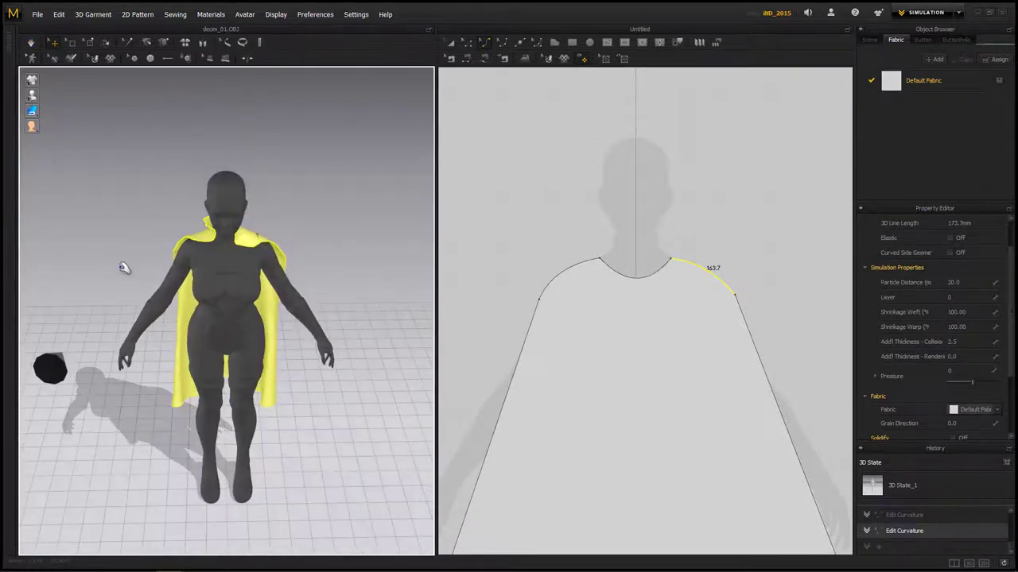
{"action": "scroll", "coordinate": [248, 221], "scroll_direction": "up", "scroll_amount": 5}
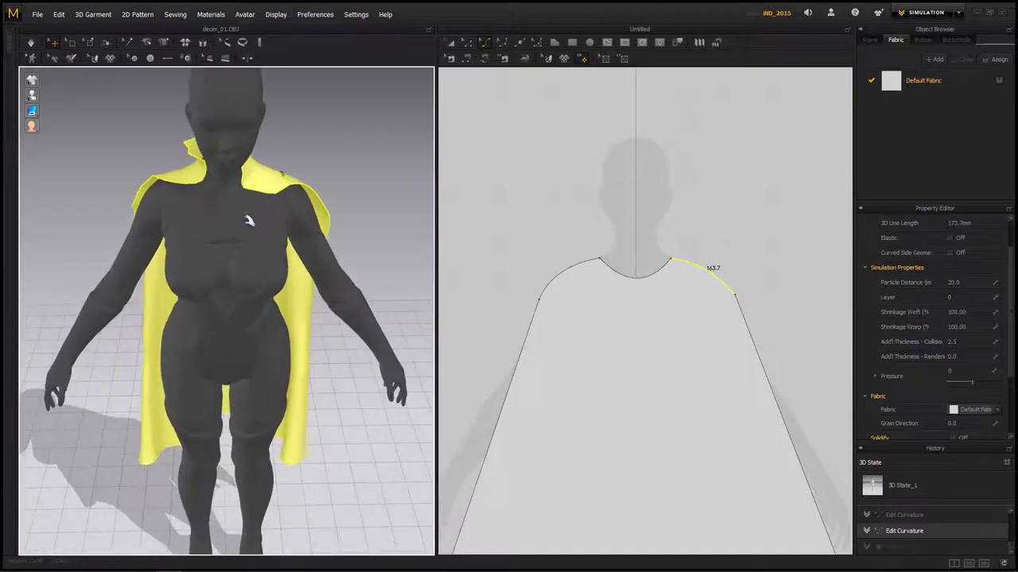
{"action": "right_click_drag", "start_coordinate": [230, 195], "coordinate": [303, 171]}
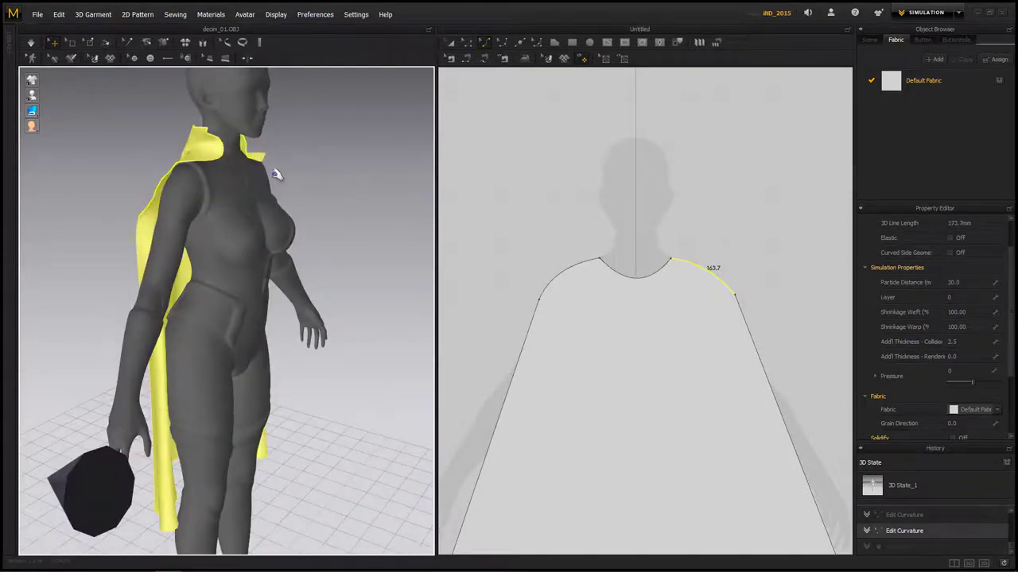
{"action": "scroll", "coordinate": [280, 289], "scroll_direction": "down", "scroll_amount": 3}
{"action": "scroll", "coordinate": [263, 293], "scroll_direction": "up", "scroll_amount": 7}
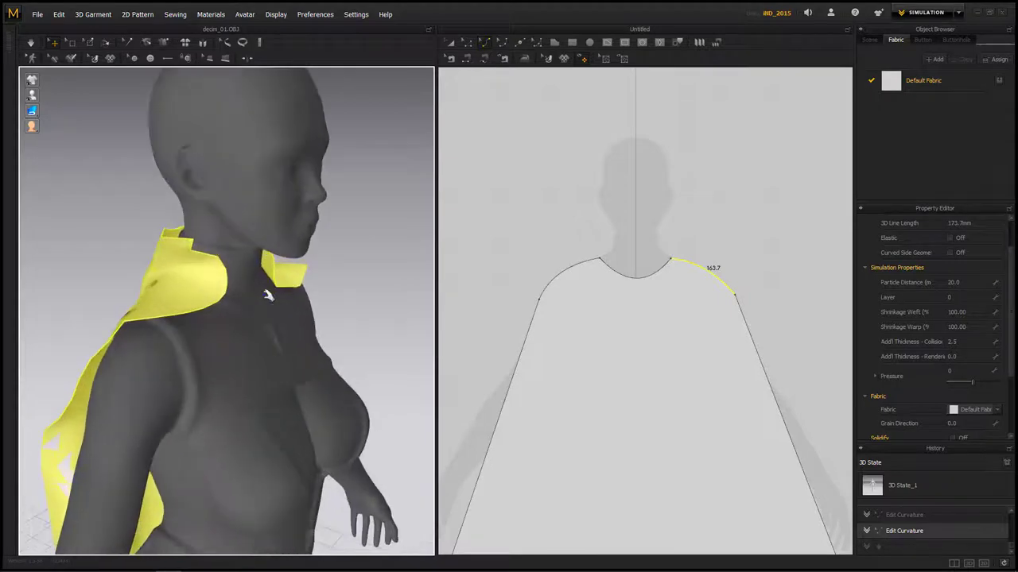
{"action": "right_click_drag", "start_coordinate": [268, 295], "coordinate": [289, 288]}
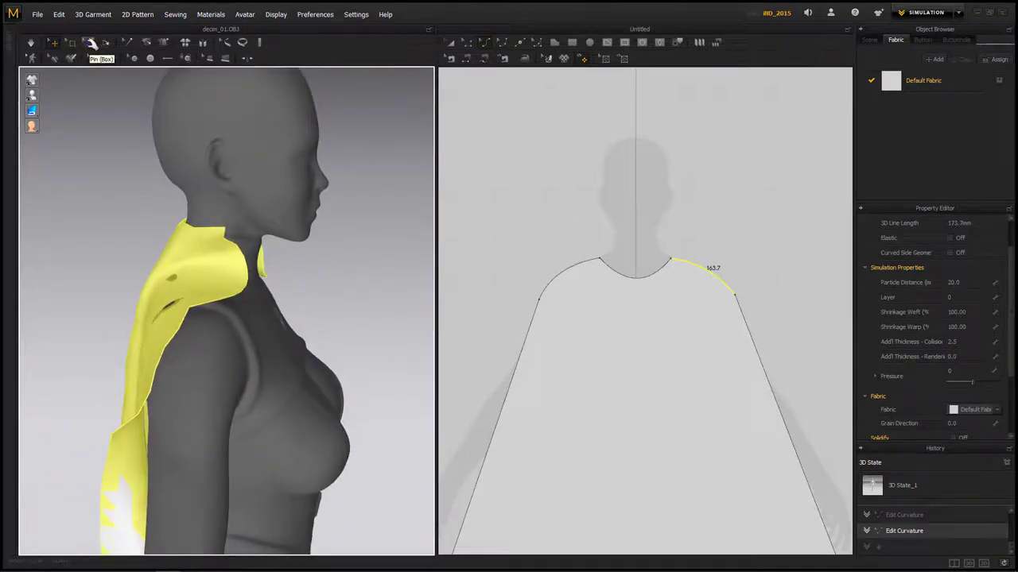
{"action": "left_click", "coordinate": [88, 43]}
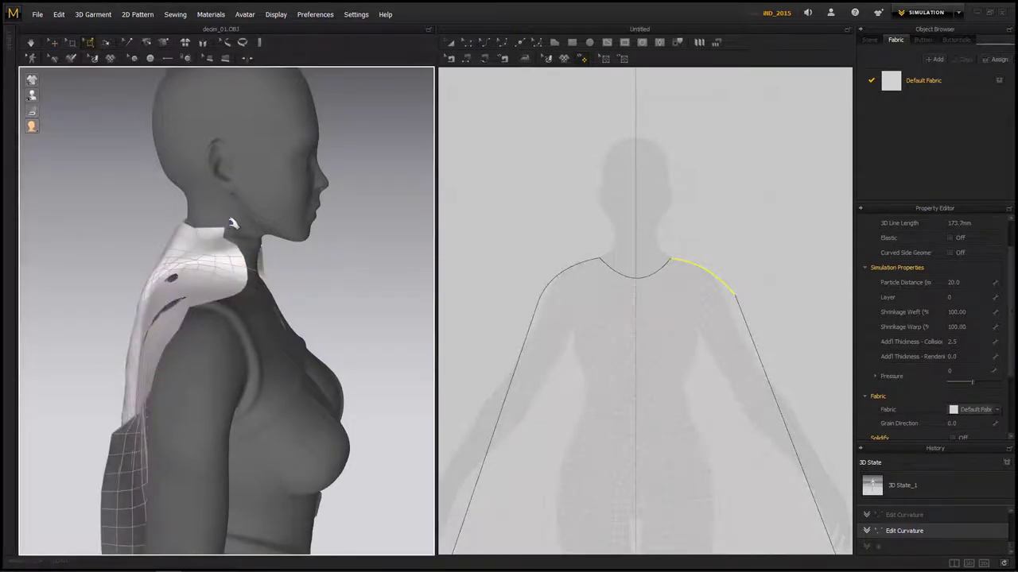
{"action": "left_click_drag", "start_coordinate": [221, 232], "coordinate": [311, 268]}
{"action": "right_click_drag", "start_coordinate": [311, 268], "coordinate": [164, 266]}
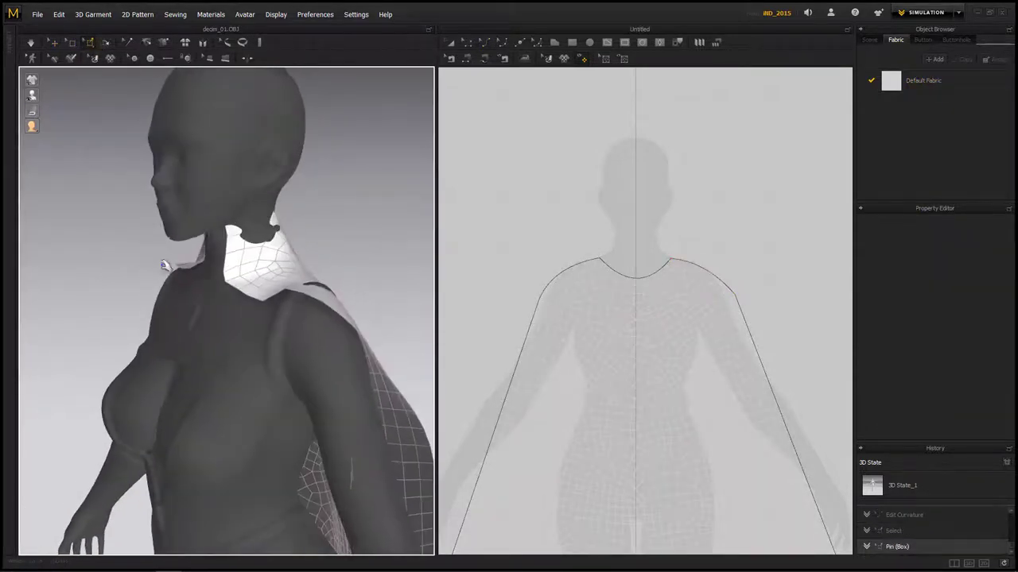
{"action": "left_click", "coordinate": [229, 227]}
{"action": "right_click_drag", "start_coordinate": [229, 229], "coordinate": [300, 276]}
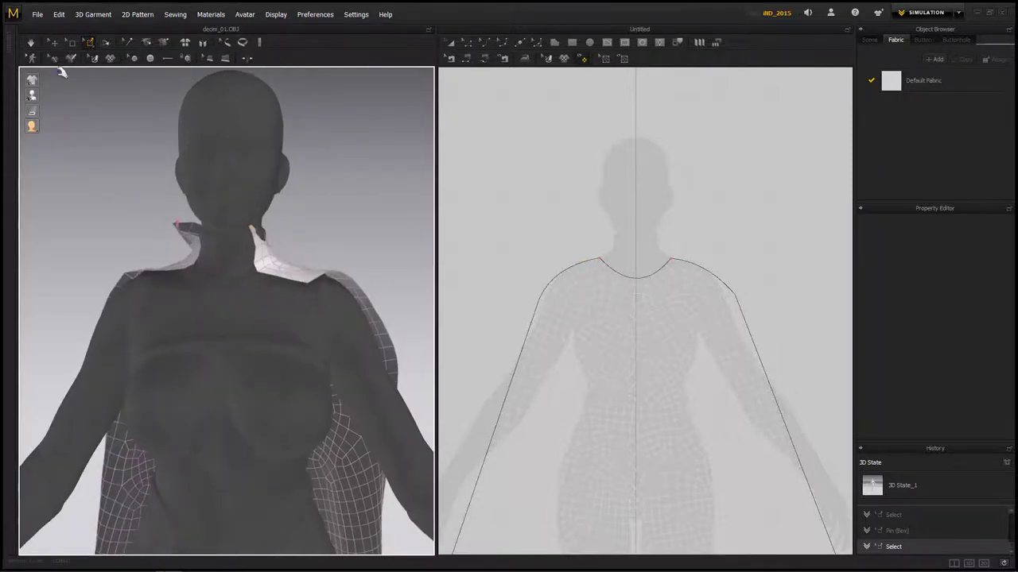
- Simulate the pinned cape and pull the pinned corner on the avatar's right side down onto the shoulder
{"action": "left_click", "coordinate": [30, 42]}
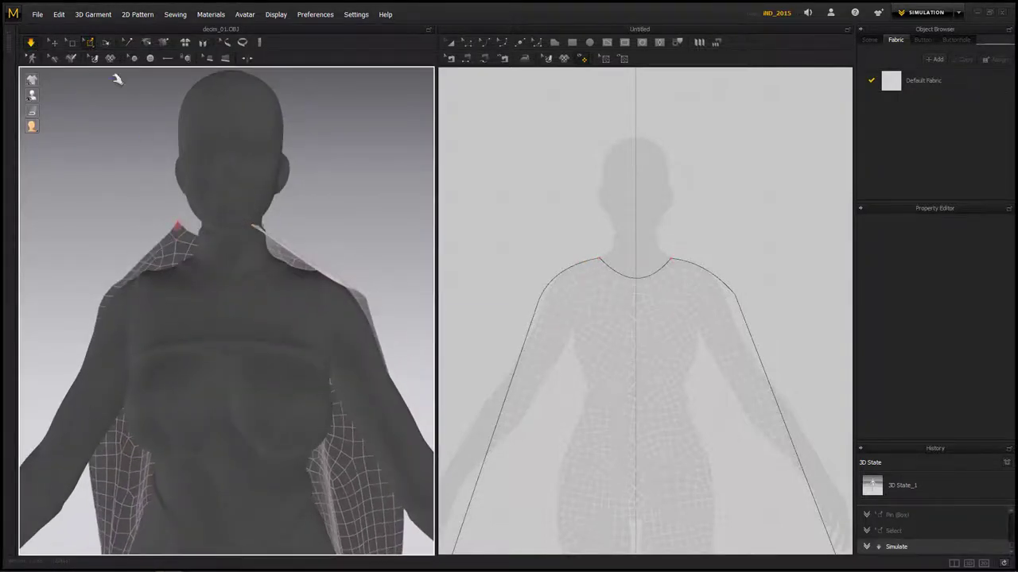
{"action": "left_click", "coordinate": [55, 42]}
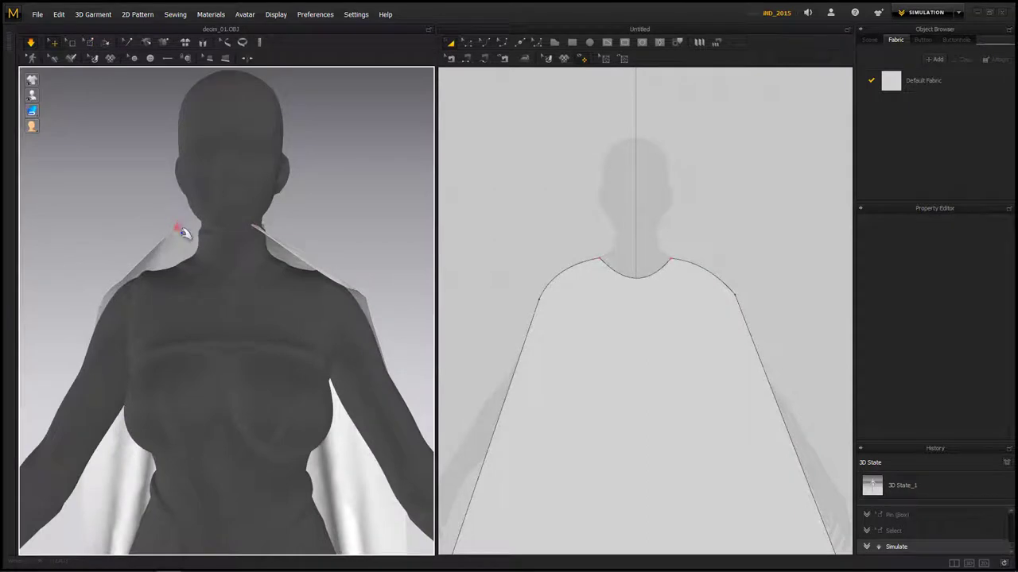
{"action": "left_click_drag", "start_coordinate": [183, 233], "coordinate": [190, 253]}
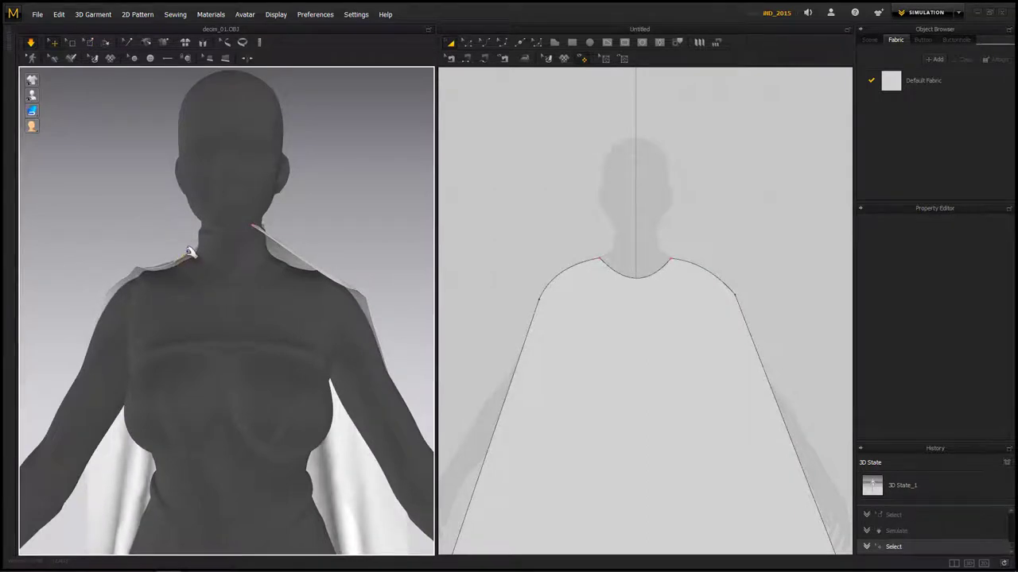
- Pull the cape's pinned neckline corner on the avatar's left side down onto the shoulder beside the neck
{"action": "left_click", "coordinate": [259, 226]}
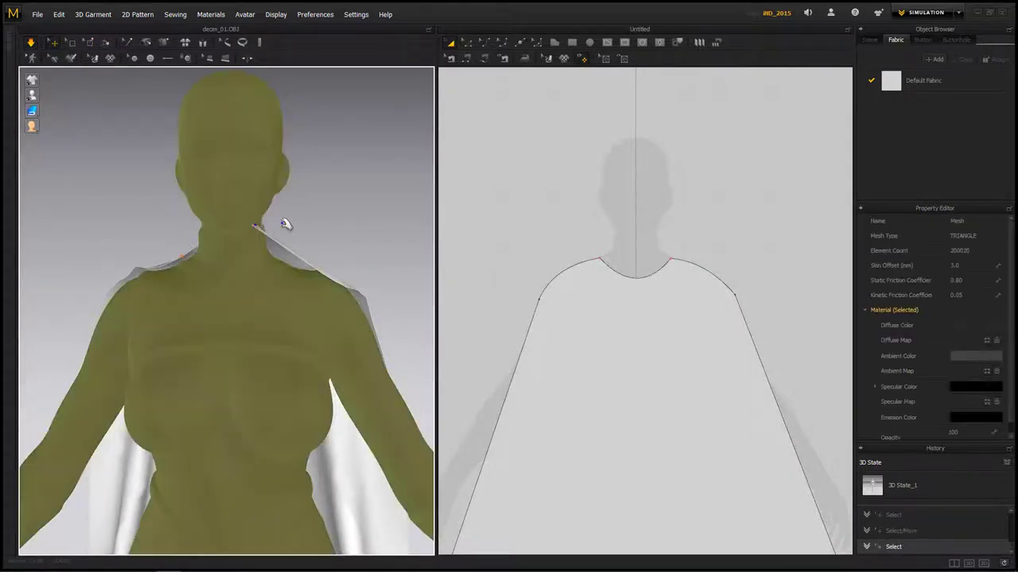
{"action": "left_click", "coordinate": [285, 224]}
{"action": "left_click", "coordinate": [259, 225]}
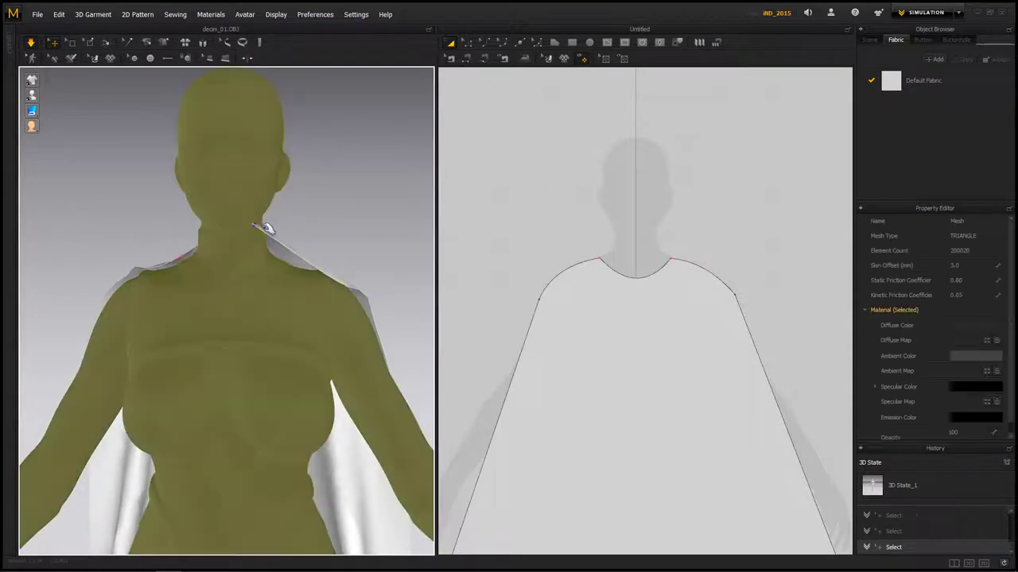
{"action": "right_click_drag", "start_coordinate": [353, 215], "coordinate": [284, 239]}
{"action": "left_click", "coordinate": [235, 244]}
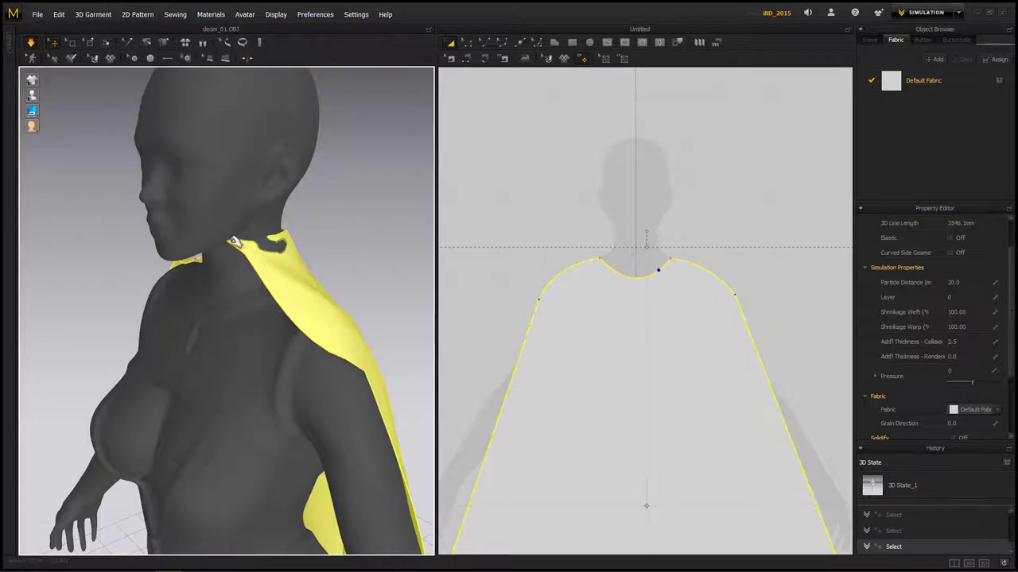
{"action": "left_click", "coordinate": [233, 238]}
{"action": "left_click", "coordinate": [324, 242]}
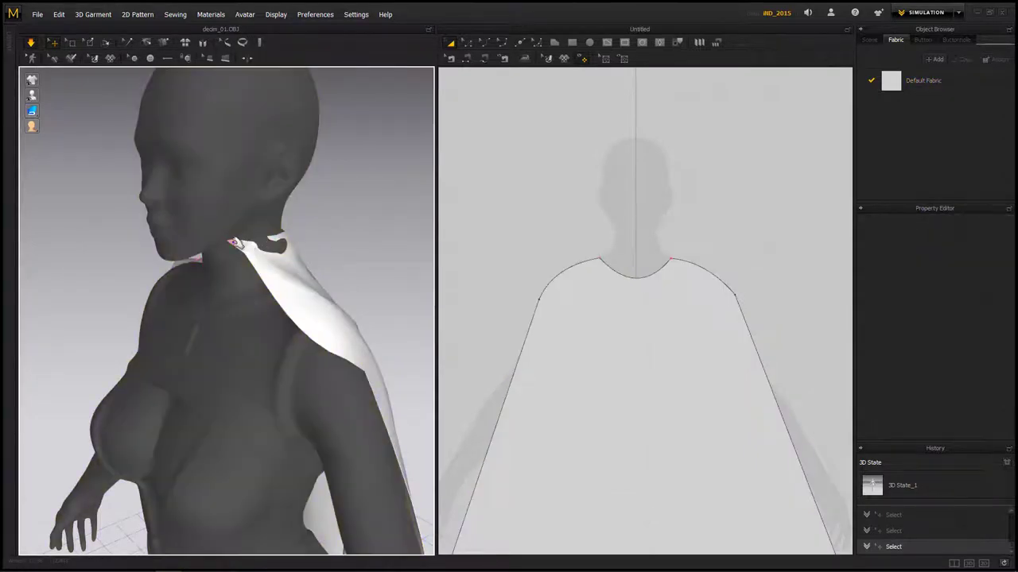
{"action": "left_click_drag", "start_coordinate": [233, 243], "coordinate": [249, 288]}
{"action": "right_click_drag", "start_coordinate": [292, 329], "coordinate": [333, 311]}
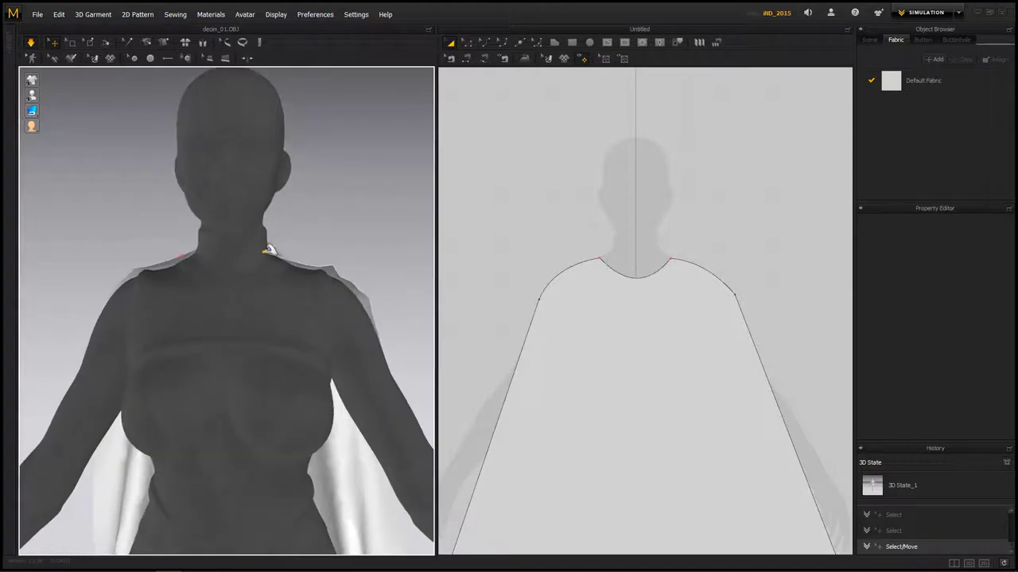
{"action": "left_click_drag", "start_coordinate": [267, 253], "coordinate": [262, 258]}
- Adjust the pinned neckline corner on the avatar's right side inward toward the base of the neck
{"action": "right_click_drag", "start_coordinate": [178, 220], "coordinate": [202, 229]}
{"action": "scroll", "coordinate": [203, 231], "scroll_direction": "down", "scroll_amount": 1}
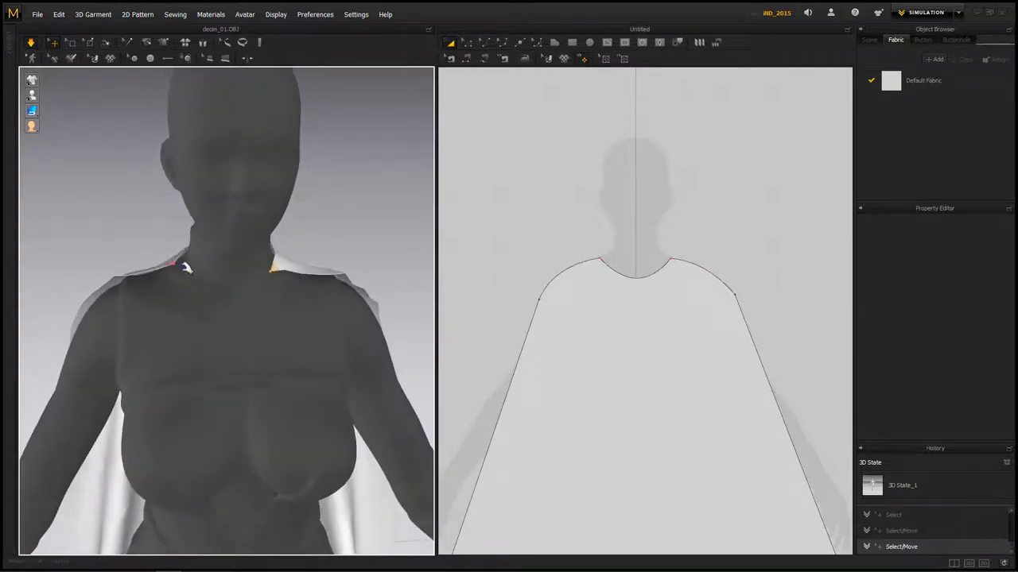
{"action": "left_click_drag", "start_coordinate": [176, 264], "coordinate": [177, 266]}
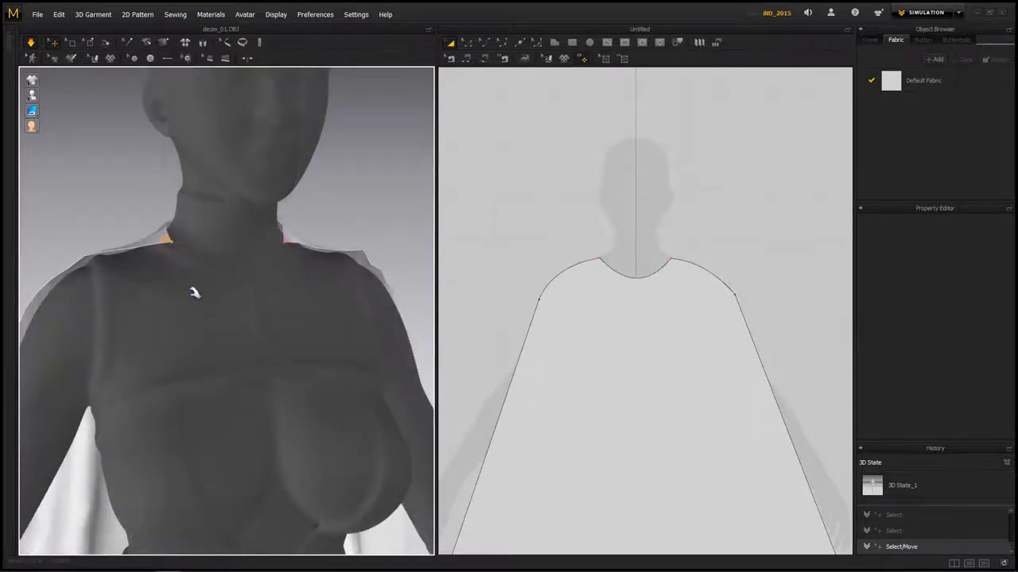
{"action": "right_click_drag", "start_coordinate": [193, 292], "coordinate": [263, 310]}
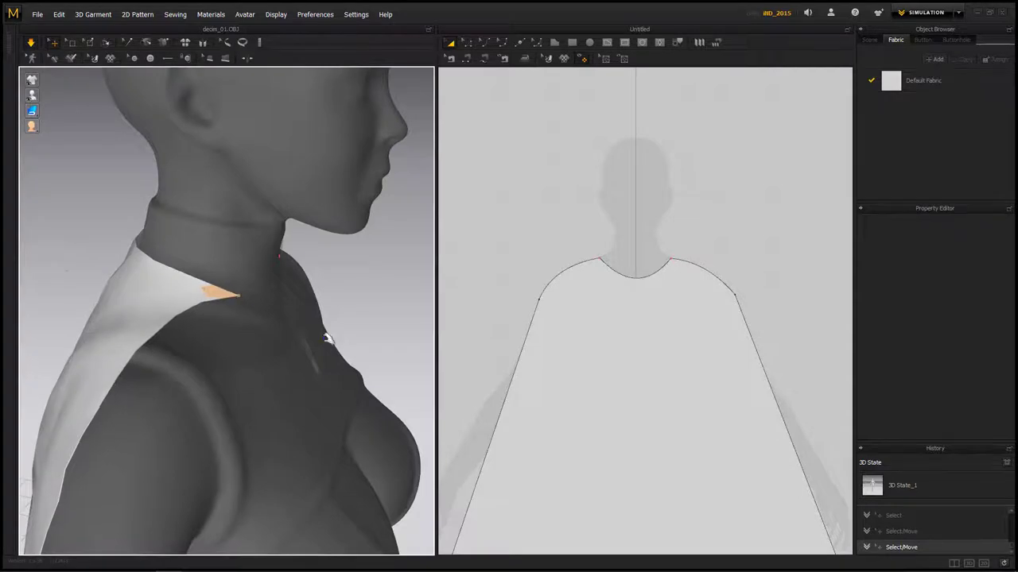
{"action": "right_click_drag", "start_coordinate": [329, 336], "coordinate": [262, 350]}
{"action": "left_click_drag", "start_coordinate": [146, 316], "coordinate": [171, 315]}
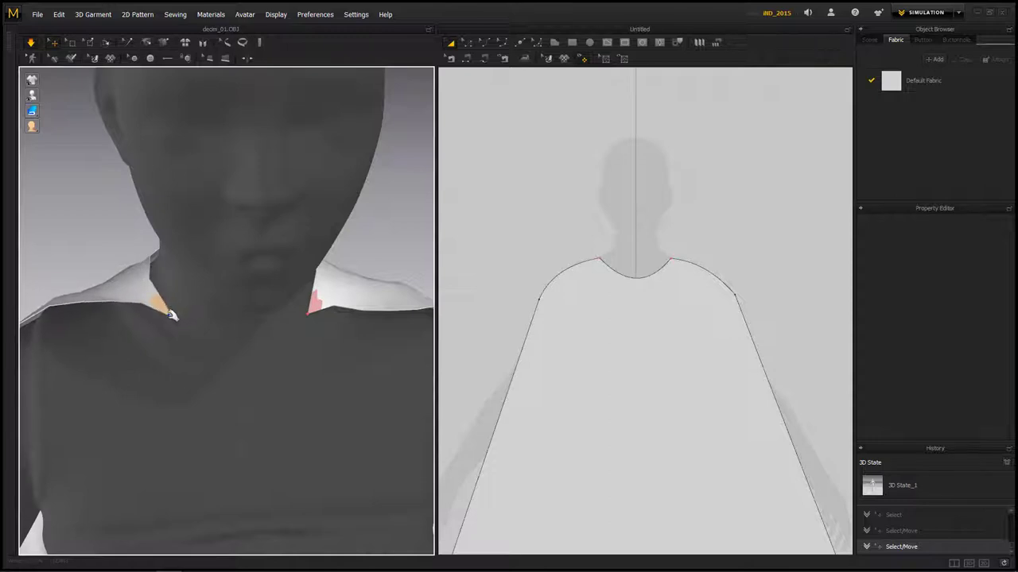
{"action": "scroll", "coordinate": [268, 345], "scroll_direction": "down", "scroll_amount": 5}
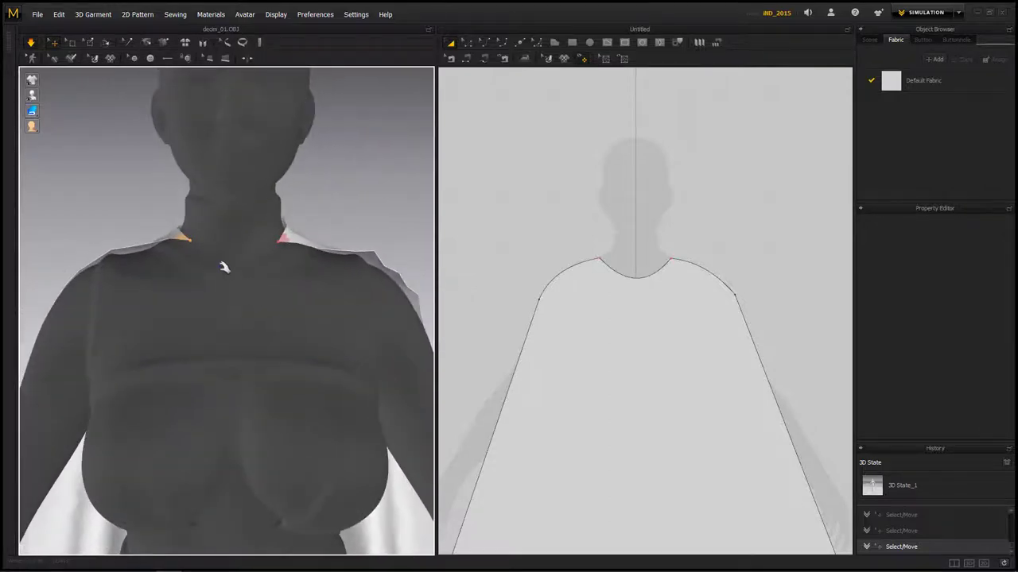
- Lower both pinned neckline corners so they rest on the avatar's collarbones on either side of the neck
{"action": "left_click_drag", "start_coordinate": [185, 238], "coordinate": [173, 258]}
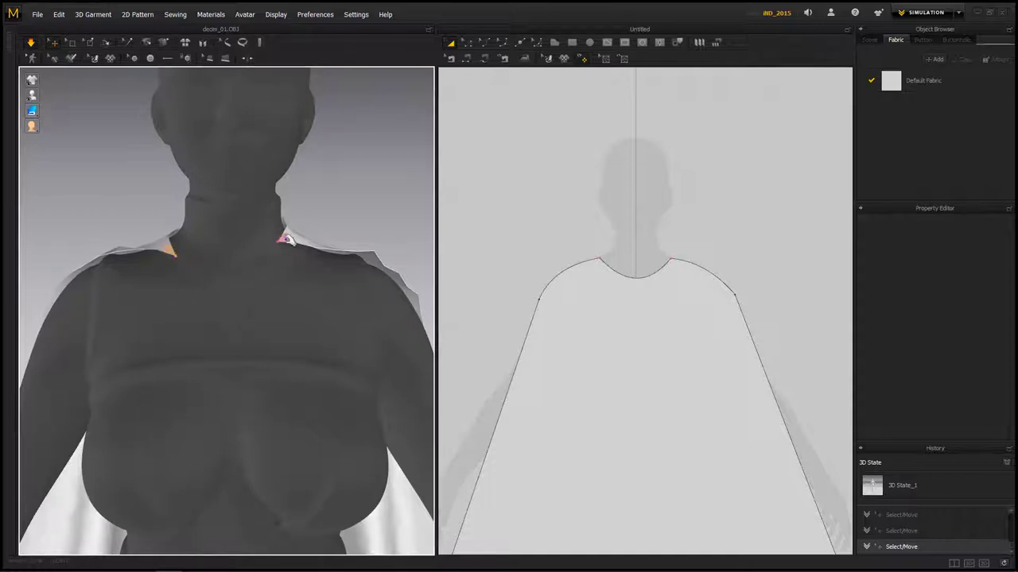
{"action": "left_click_drag", "start_coordinate": [292, 240], "coordinate": [294, 259]}
{"action": "right_click_drag", "start_coordinate": [307, 254], "coordinate": [307, 289]}
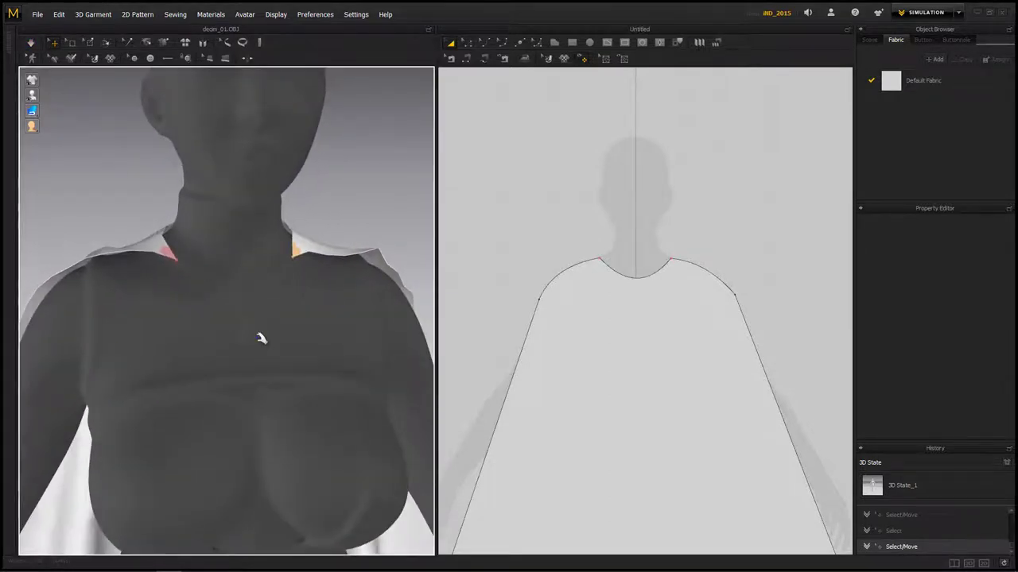
- Activate the wind controller, simulate the cape and check from several angles how it blows behind the avatar
{"action": "scroll", "coordinate": [264, 337], "scroll_direction": "down", "scroll_amount": 6}
{"action": "mouse_move", "coordinate": [341, 359]}
{"action": "right_mouse_down"}
{"action": "mouse_move", "coordinate": [246, 386]}
{"action": "mouse_move", "coordinate": [100, 370]}
{"action": "mouse_move", "coordinate": [96, 398]}
{"action": "mouse_move", "coordinate": [170, 404]}
{"action": "mouse_move", "coordinate": [329, 347]}
{"action": "mouse_move", "coordinate": [324, 357]}
{"action": "right_mouse_up"}
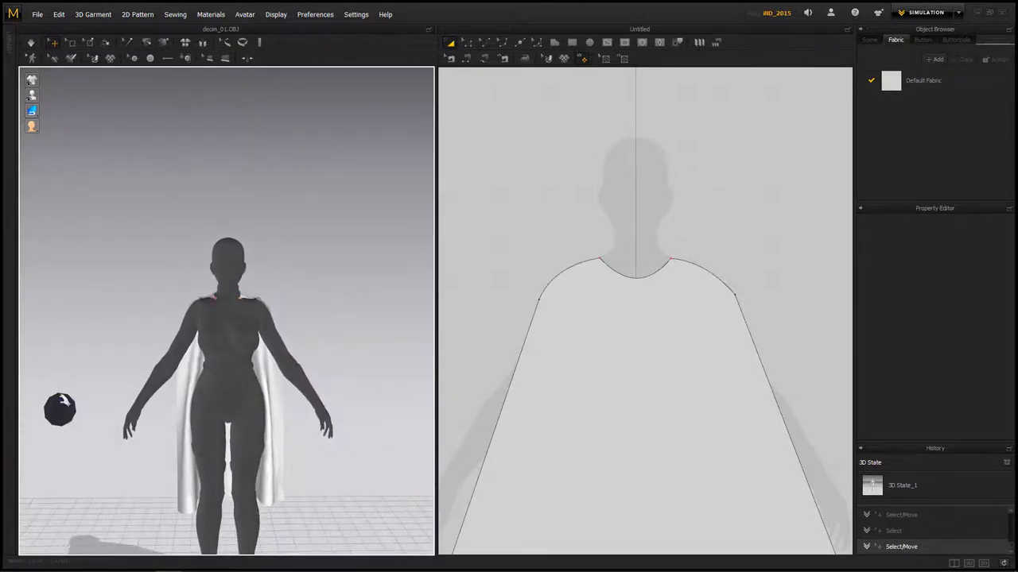
{"action": "left_click", "coordinate": [64, 402]}
{"action": "left_click", "coordinate": [958, 250]}
{"action": "key", "text": "space"}
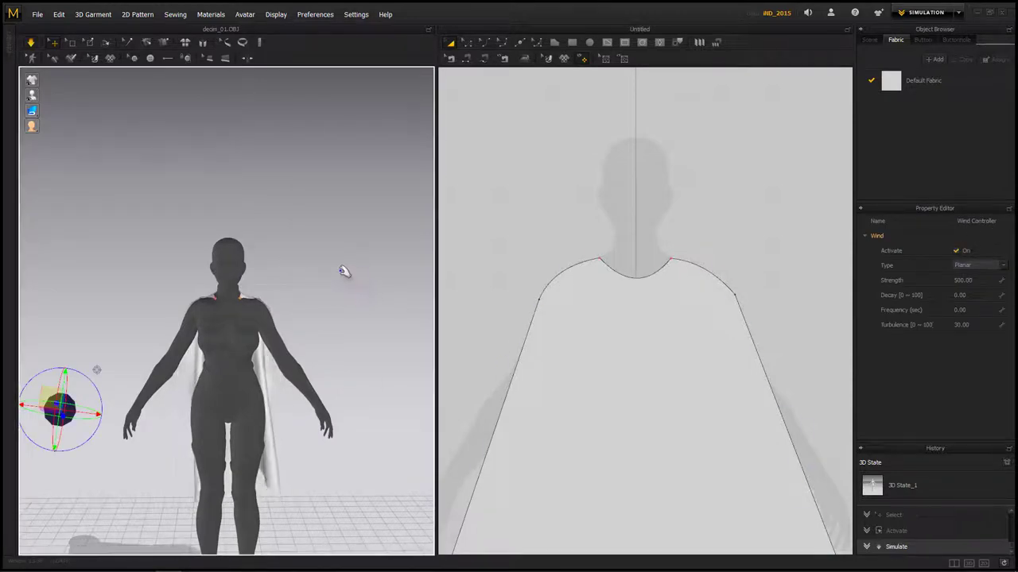
{"action": "right_click_drag", "start_coordinate": [342, 272], "coordinate": [159, 300]}
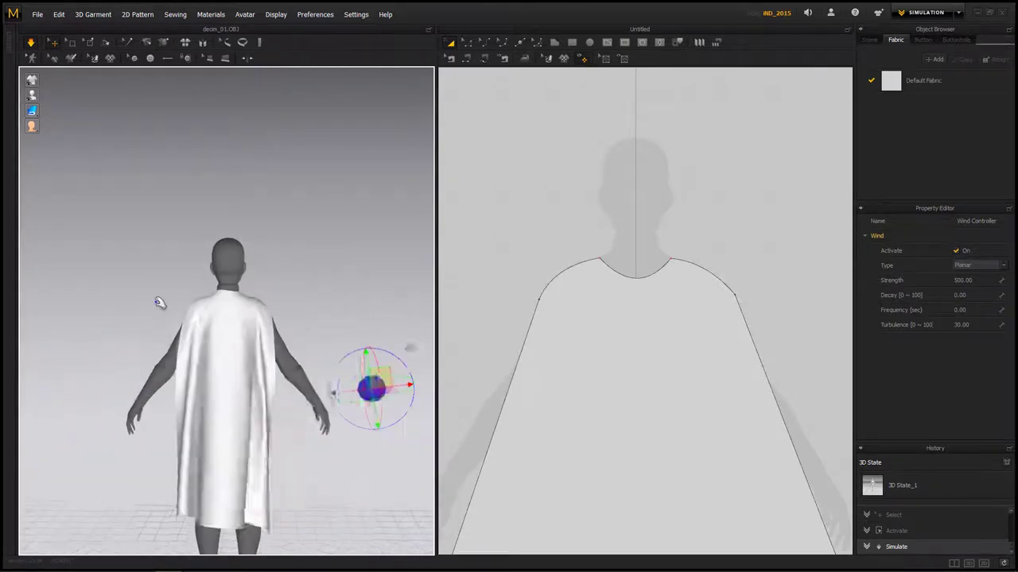
{"action": "right_click_drag", "start_coordinate": [325, 314], "coordinate": [299, 334]}
{"action": "scroll", "coordinate": [298, 332], "scroll_direction": "down", "scroll_amount": 1}
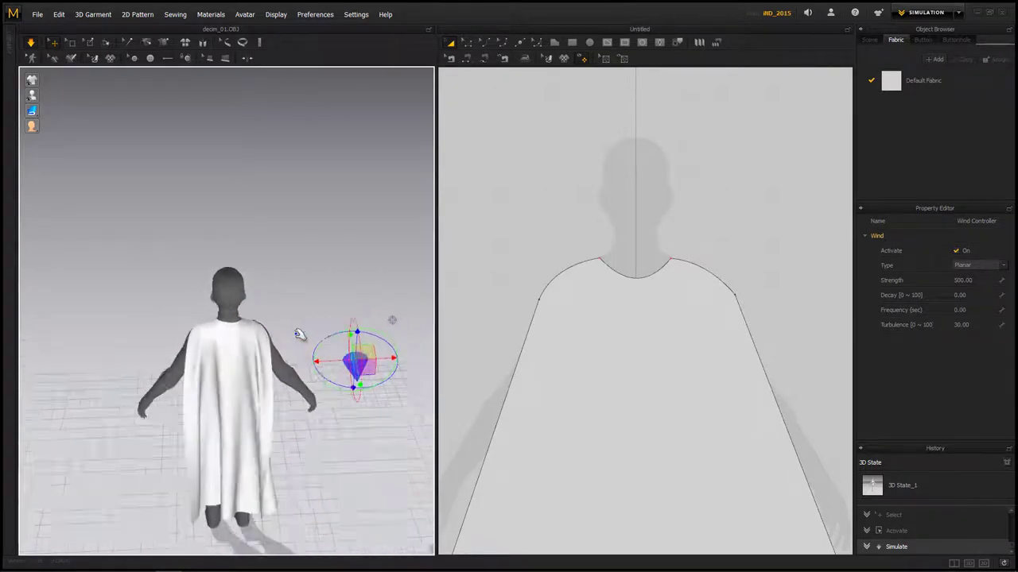
{"action": "scroll", "coordinate": [297, 331], "scroll_direction": "up", "scroll_amount": 5}
{"action": "right_click_drag", "start_coordinate": [359, 313], "coordinate": [339, 266]}
{"action": "scroll", "coordinate": [355, 339], "scroll_direction": "down", "scroll_amount": 3}
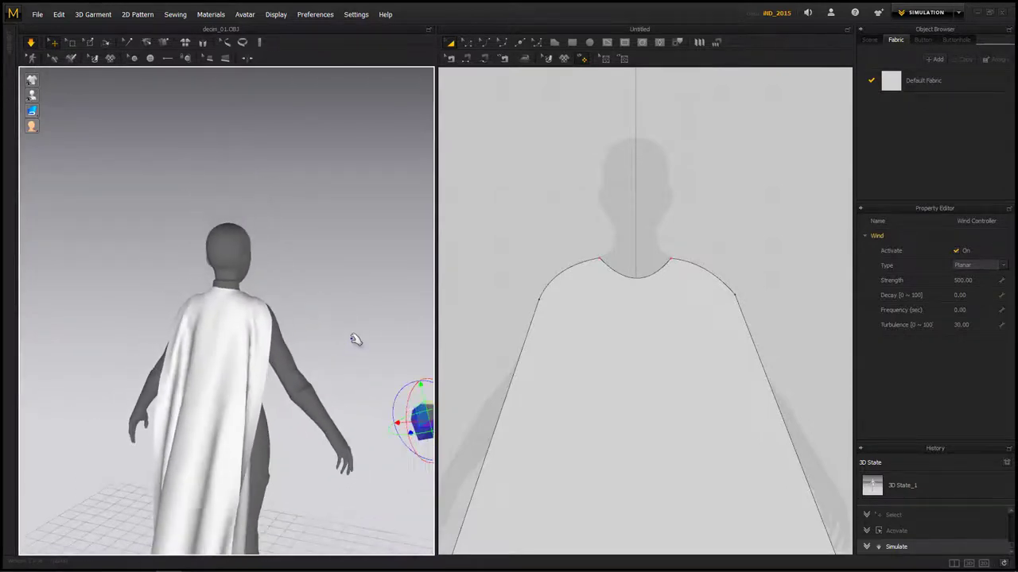
{"action": "right_click_drag", "start_coordinate": [350, 295], "coordinate": [373, 288]}
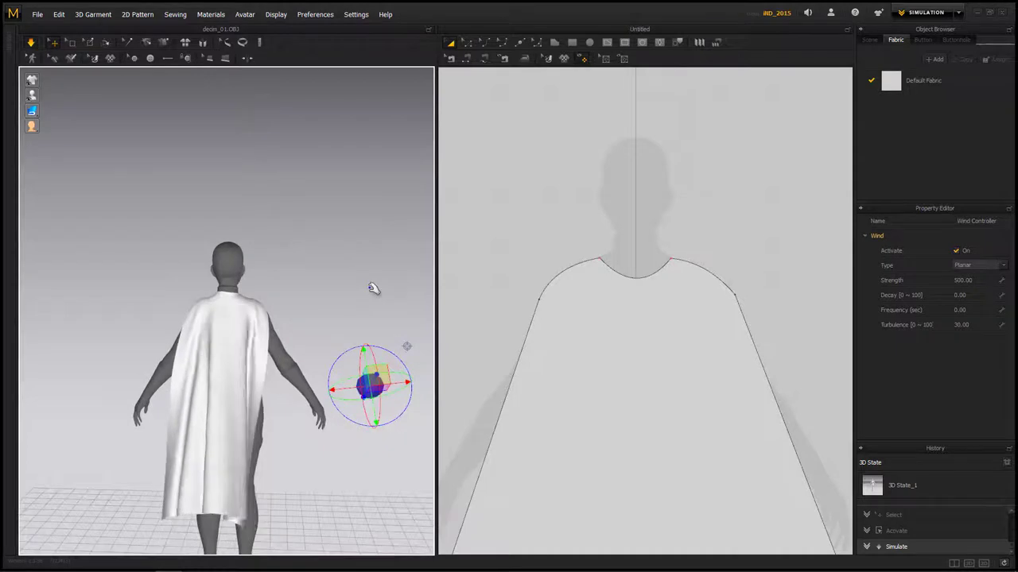
- Set the cape pattern's particle distance to 15 mm and simulate it in the wind again
{"action": "left_click", "coordinate": [654, 321]}
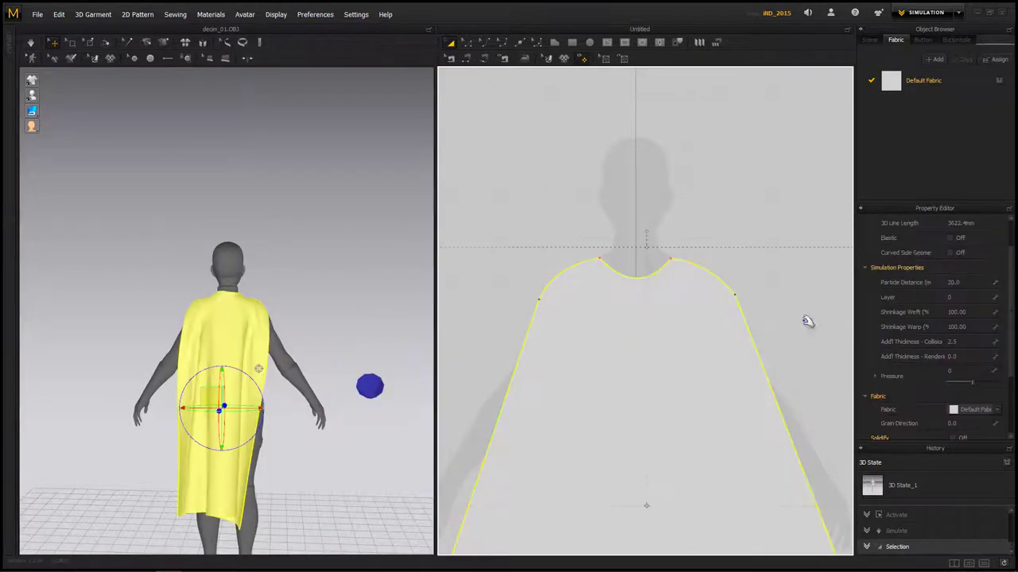
{"action": "left_click", "coordinate": [976, 283]}
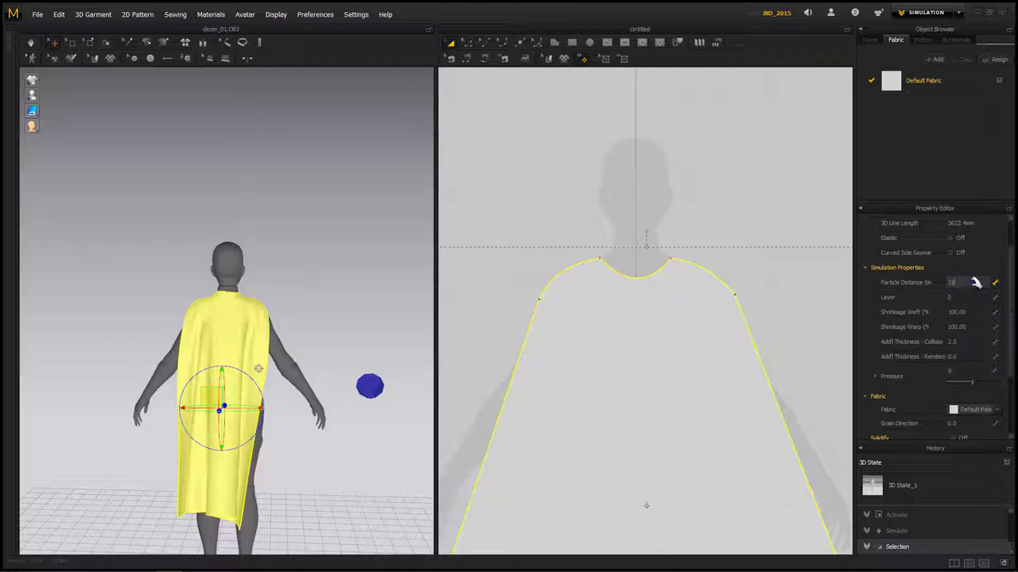
{"action": "key", "text": "Return"}
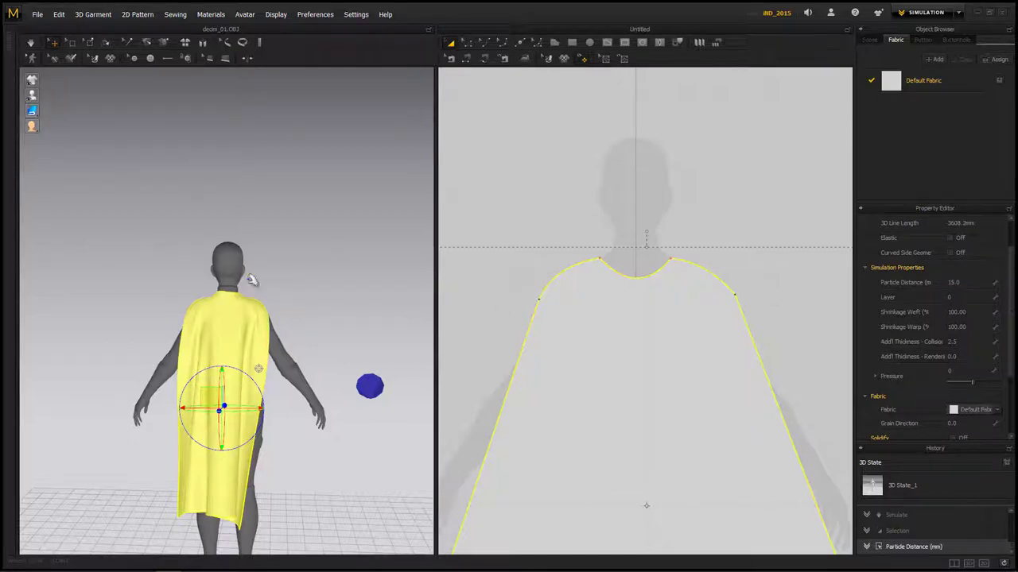
{"action": "left_click", "coordinate": [32, 43]}
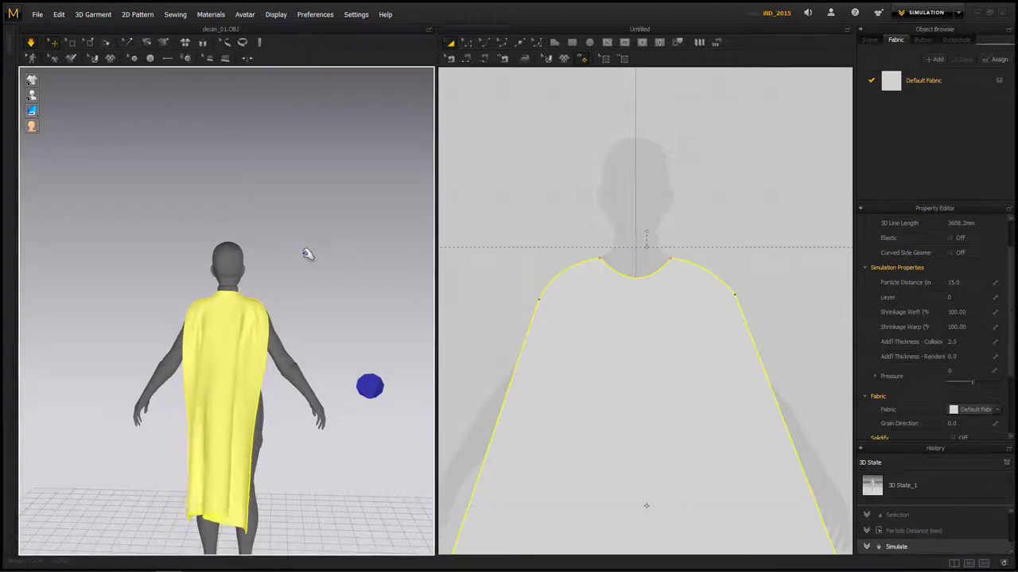
{"action": "right_click_drag", "start_coordinate": [342, 291], "coordinate": [239, 291]}
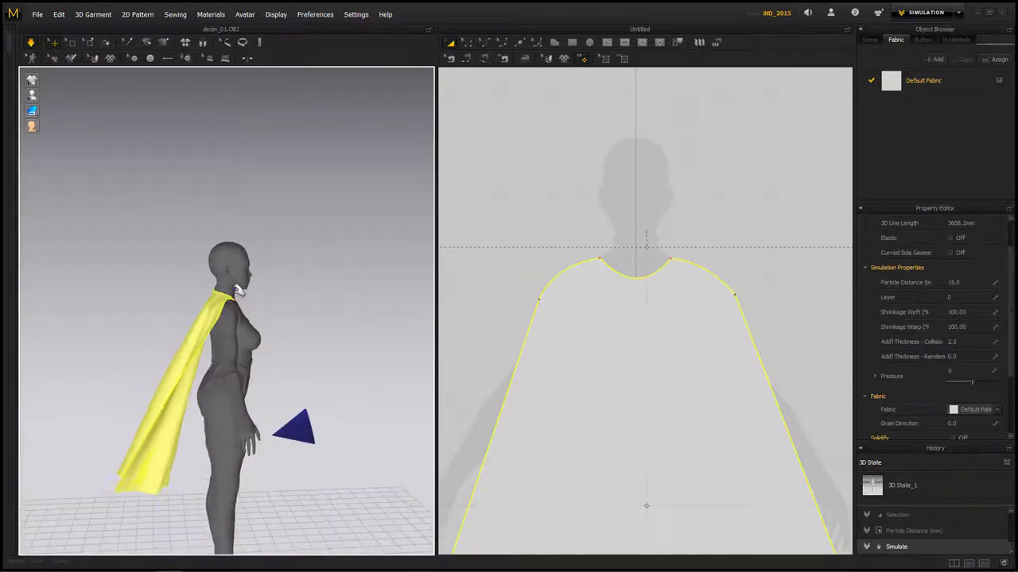
{"action": "right_click_drag", "start_coordinate": [370, 362], "coordinate": [454, 357]}
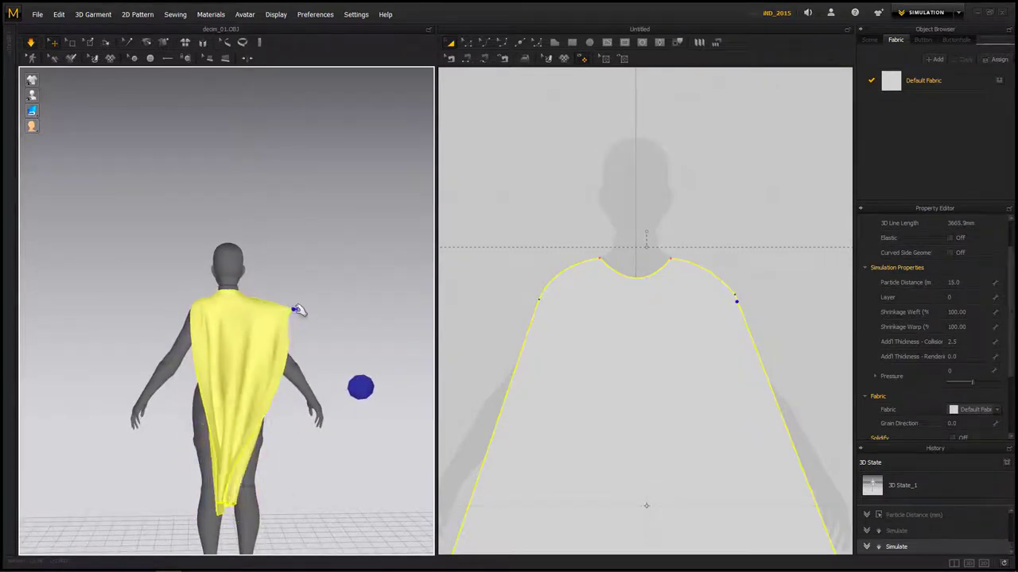
- Tug the cape's shoulder edges and lower hem during the wind simulation to spread the cloth evenly behind the avatar
{"action": "left_click_drag", "start_coordinate": [307, 310], "coordinate": [228, 326]}
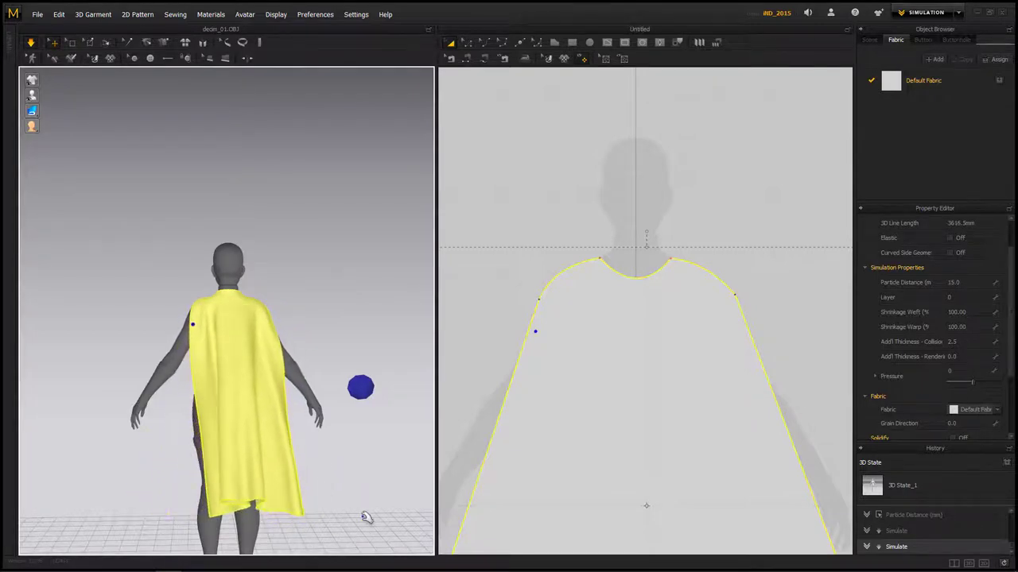
{"action": "right_click_drag", "start_coordinate": [315, 450], "coordinate": [280, 398]}
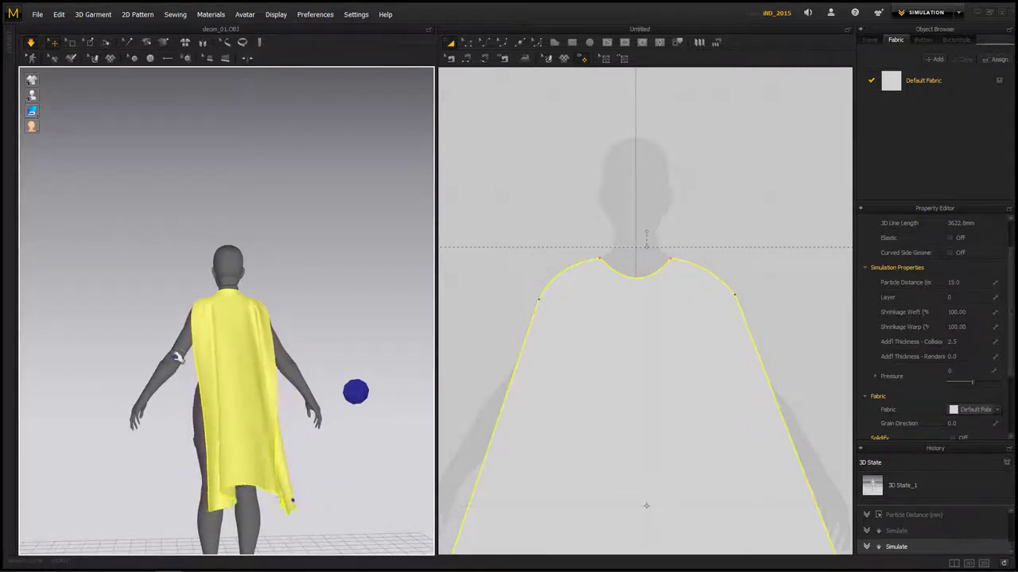
{"action": "left_click_drag", "start_coordinate": [145, 359], "coordinate": [130, 361]}
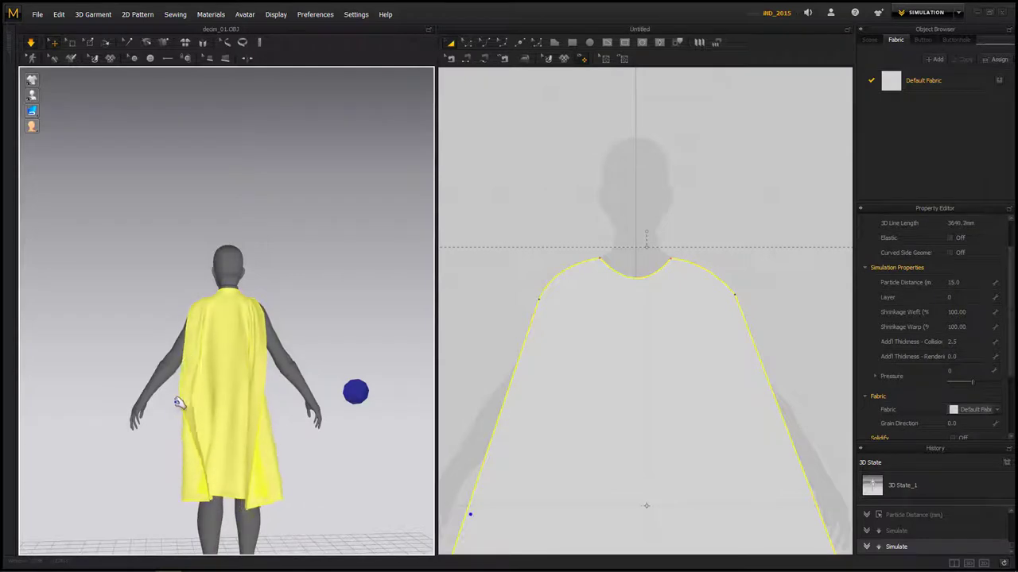
{"action": "left_click_drag", "start_coordinate": [146, 408], "coordinate": [132, 417]}
{"action": "right_click_drag", "start_coordinate": [307, 329], "coordinate": [273, 345]}
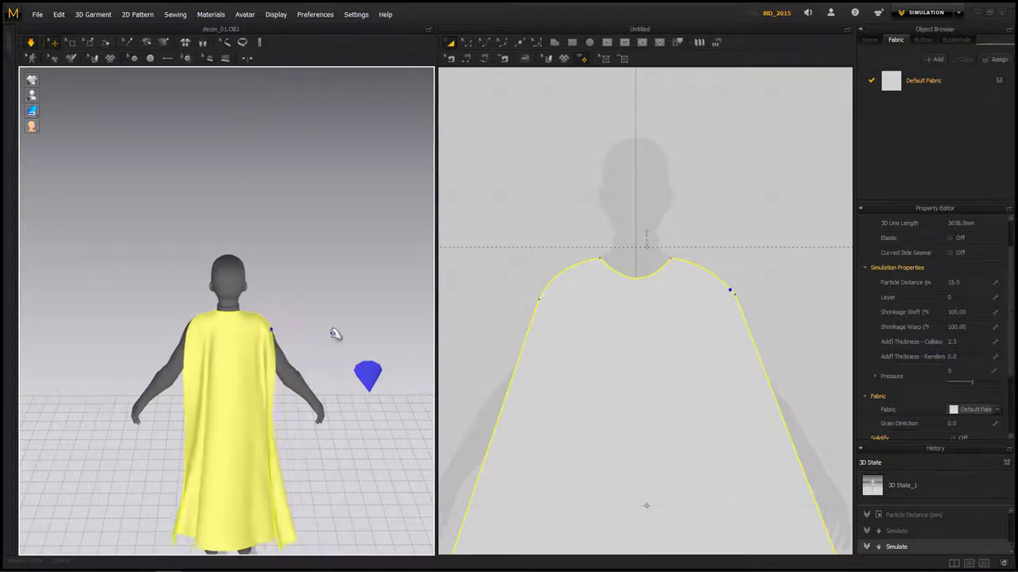
{"action": "right_click_drag", "start_coordinate": [304, 343], "coordinate": [210, 367]}
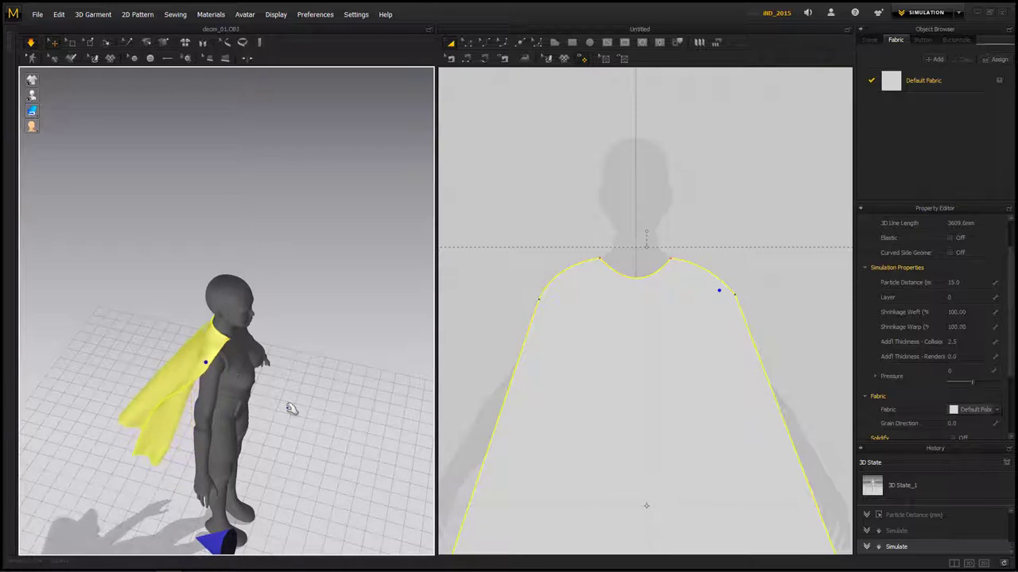
{"action": "key", "text": "space"}
{"action": "right_click_drag", "start_coordinate": [299, 399], "coordinate": [438, 355]}
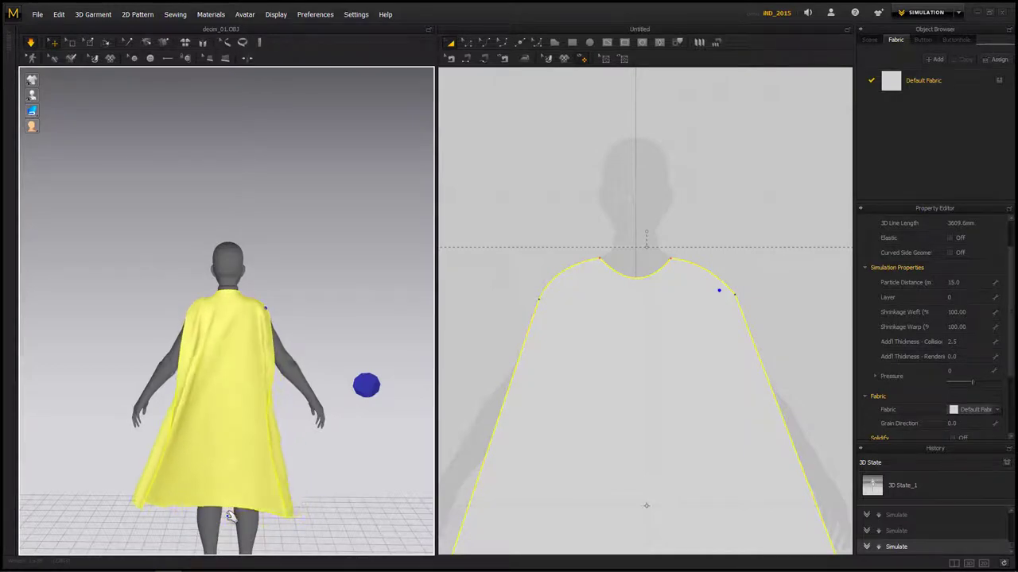
- Deactivate the wind controller and simulate the cape so it settles without wind behind the avatar
{"action": "right_click_drag", "start_coordinate": [357, 466], "coordinate": [63, 477]}
{"action": "mouse_move", "coordinate": [400, 327]}
{"action": "right_mouse_down"}
{"action": "mouse_move", "coordinate": [257, 318]}
{"action": "mouse_move", "coordinate": [332, 321]}
{"action": "mouse_move", "coordinate": [351, 276]}
{"action": "mouse_move", "coordinate": [373, 309]}
{"action": "mouse_move", "coordinate": [505, 314]}
{"action": "mouse_move", "coordinate": [663, 303]}
{"action": "mouse_move", "coordinate": [633, 311]}
{"action": "mouse_move", "coordinate": [562, 286]}
{"action": "mouse_move", "coordinate": [377, 320]}
{"action": "mouse_move", "coordinate": [389, 317]}
{"action": "right_mouse_up"}
{"action": "left_click", "coordinate": [348, 275]}
{"action": "right_click_drag", "start_coordinate": [371, 358], "coordinate": [379, 314]}
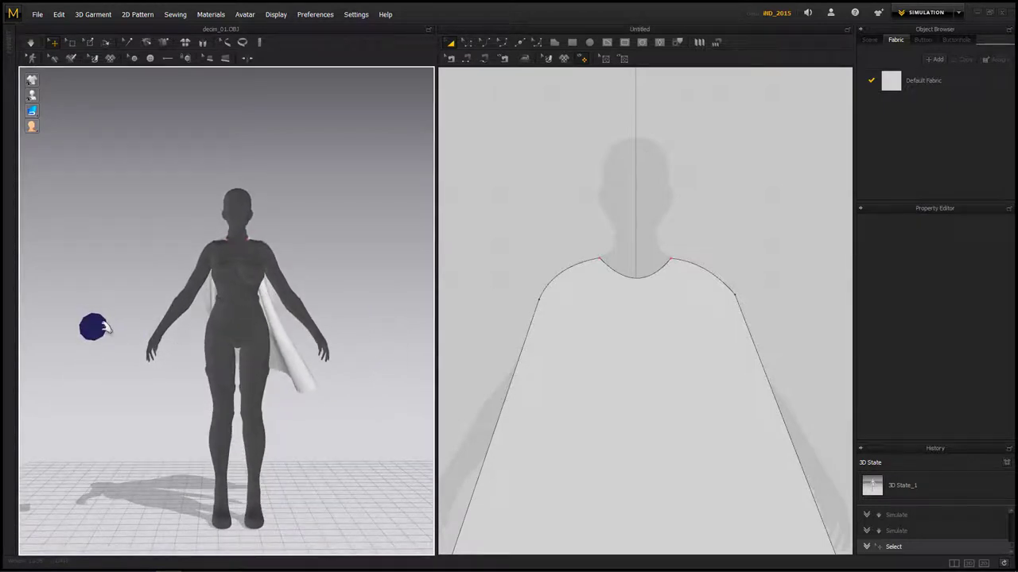
{"action": "left_click", "coordinate": [93, 326]}
{"action": "left_click", "coordinate": [957, 251]}
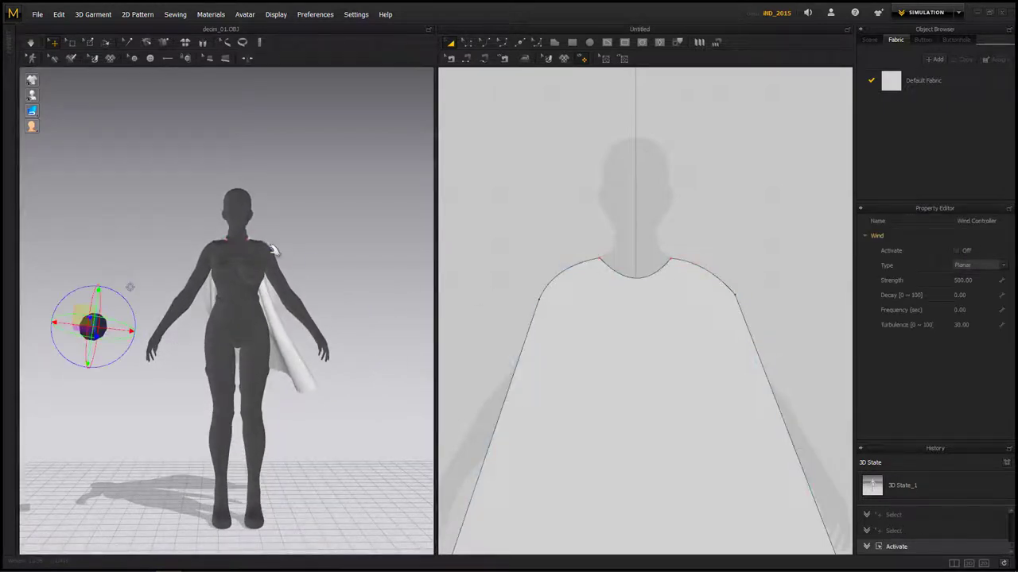
{"action": "key", "text": "space"}
{"action": "right_click_drag", "start_coordinate": [234, 356], "coordinate": [387, 398]}
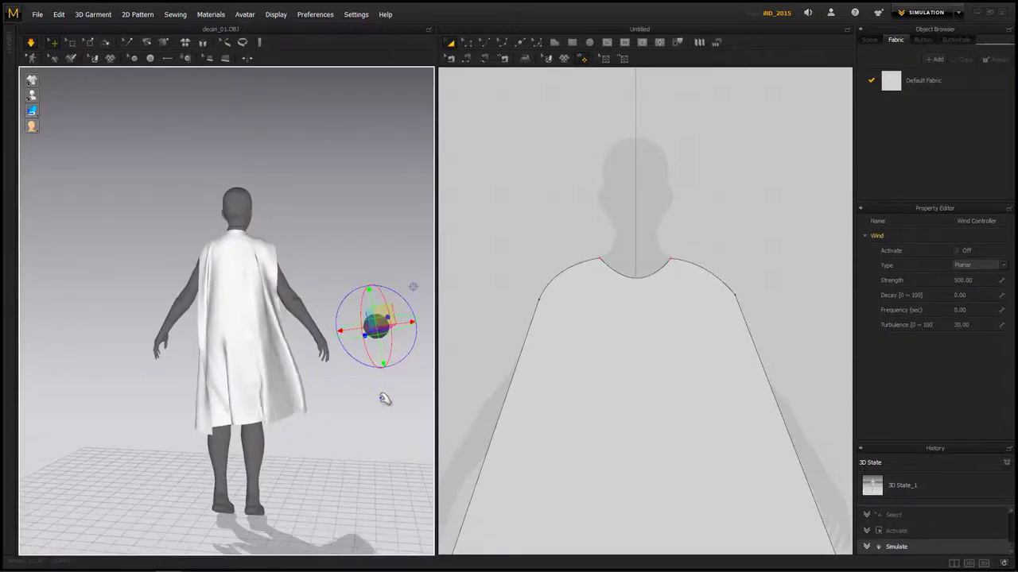
{"action": "right_click_drag", "start_coordinate": [329, 374], "coordinate": [343, 388]}
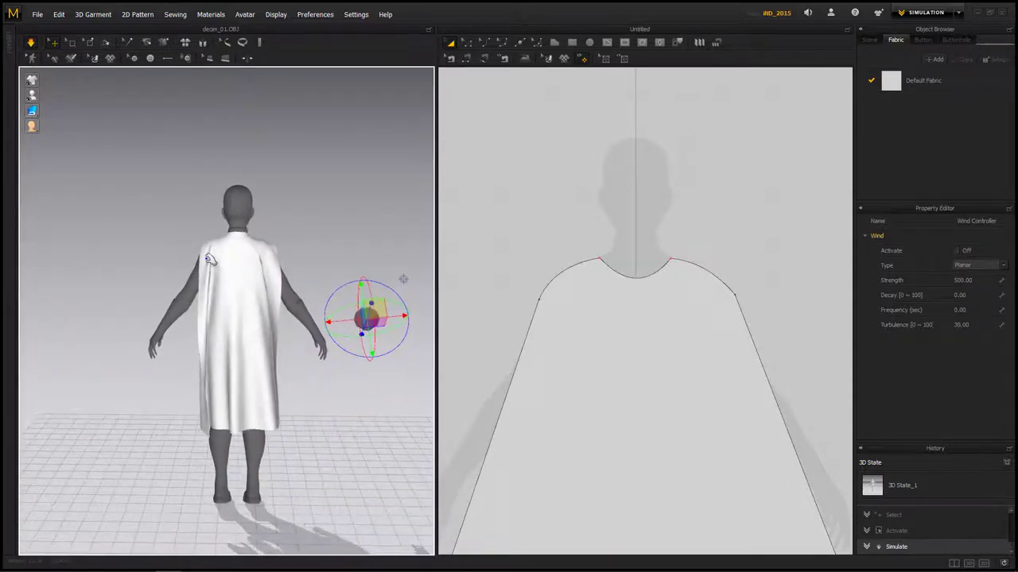
- Pull the cape's two shoulder edges outward over the avatar's shoulders during the simulation
{"action": "left_click_drag", "start_coordinate": [207, 259], "coordinate": [170, 242]}
{"action": "left_click_drag", "start_coordinate": [260, 267], "coordinate": [292, 251]}
{"action": "right_click_drag", "start_coordinate": [290, 256], "coordinate": [224, 291]}
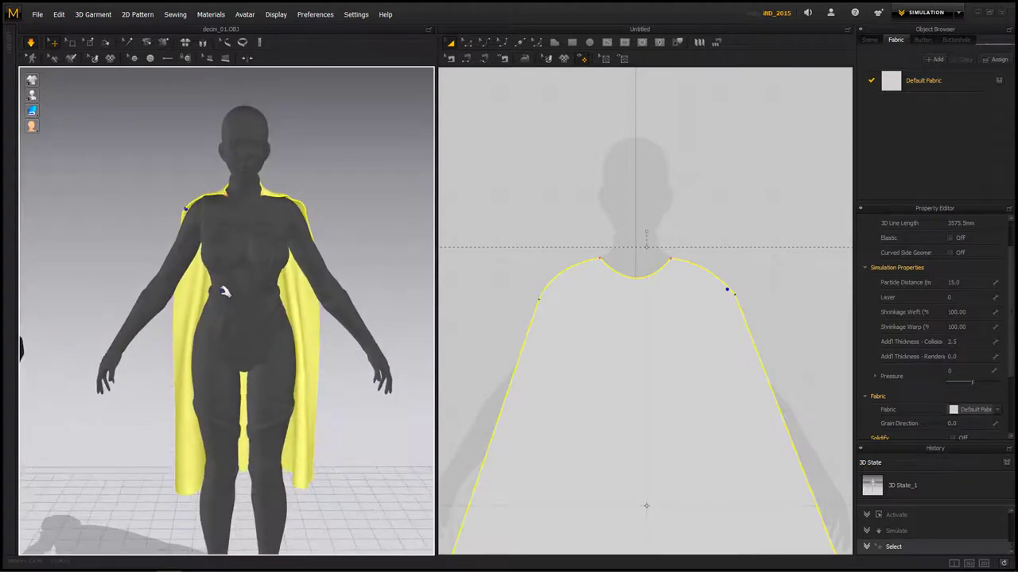
- Tug the cape's edge outward over the avatar's left shoulder while the simulation runs, and release the selection
{"action": "left_click", "coordinate": [312, 205]}
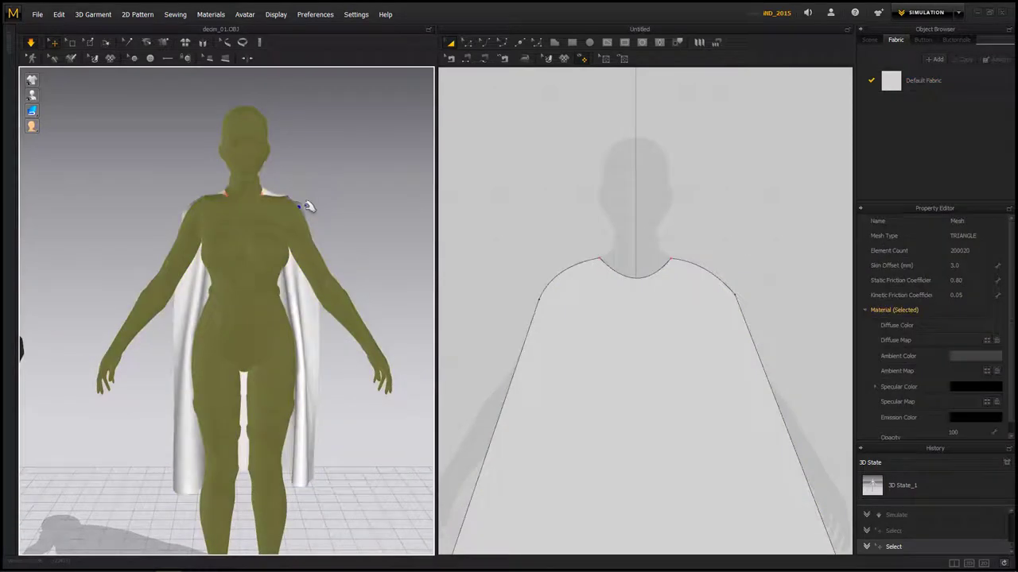
{"action": "left_click", "coordinate": [311, 208]}
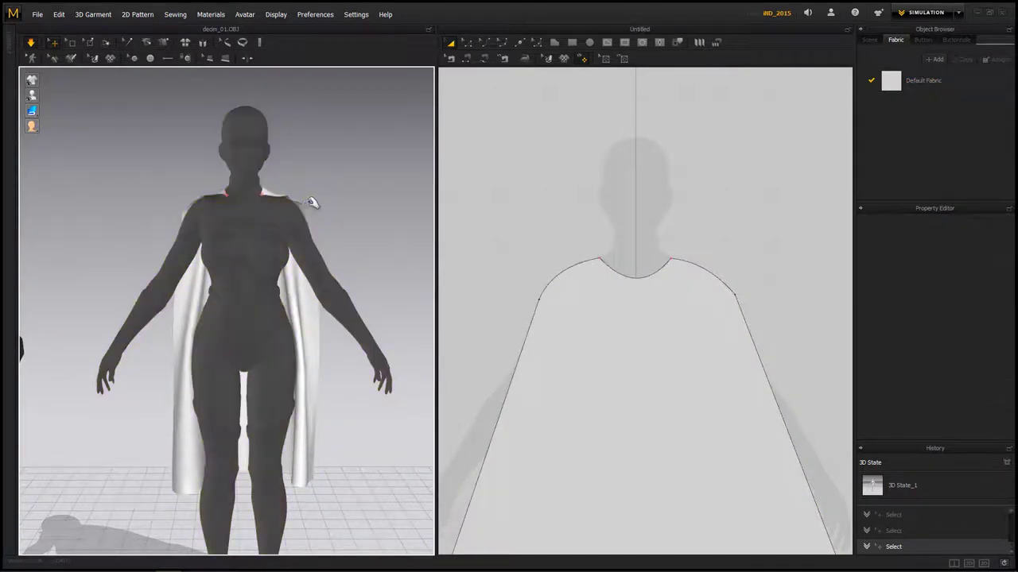
{"action": "left_click_drag", "start_coordinate": [312, 203], "coordinate": [343, 219]}
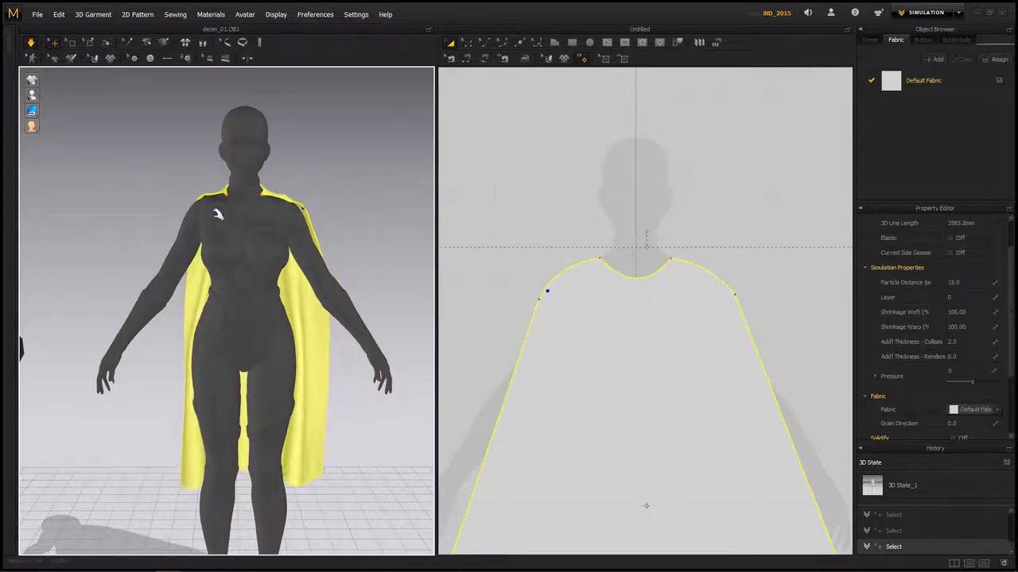
{"action": "left_click", "coordinate": [201, 194]}
{"action": "left_click", "coordinate": [154, 182]}
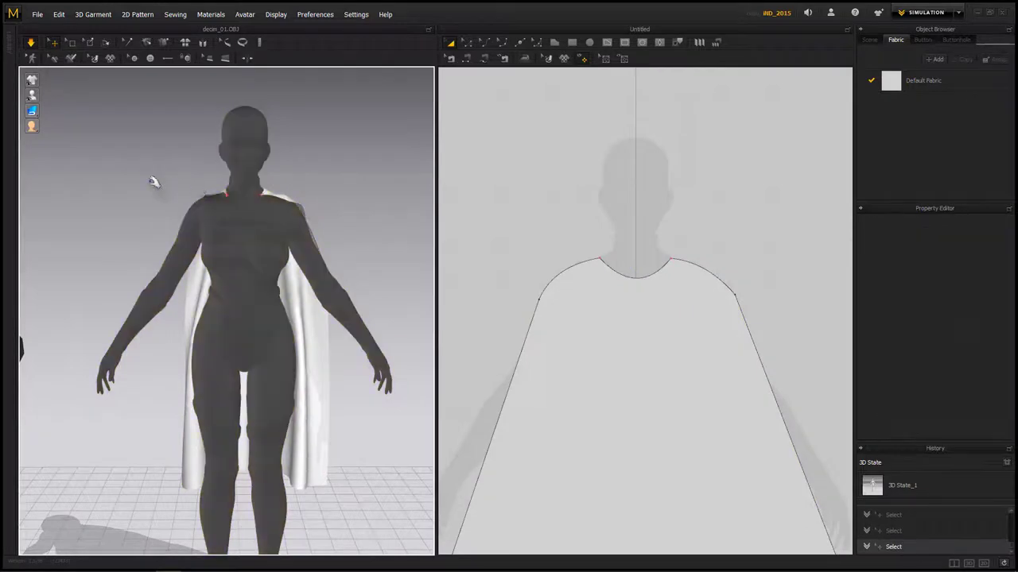
- Pull the cape's edge outward at the avatar's right shoulder and along the same side during the simulation
{"action": "right_click_drag", "start_coordinate": [154, 181], "coordinate": [277, 286]}
{"action": "left_click", "coordinate": [270, 261]}
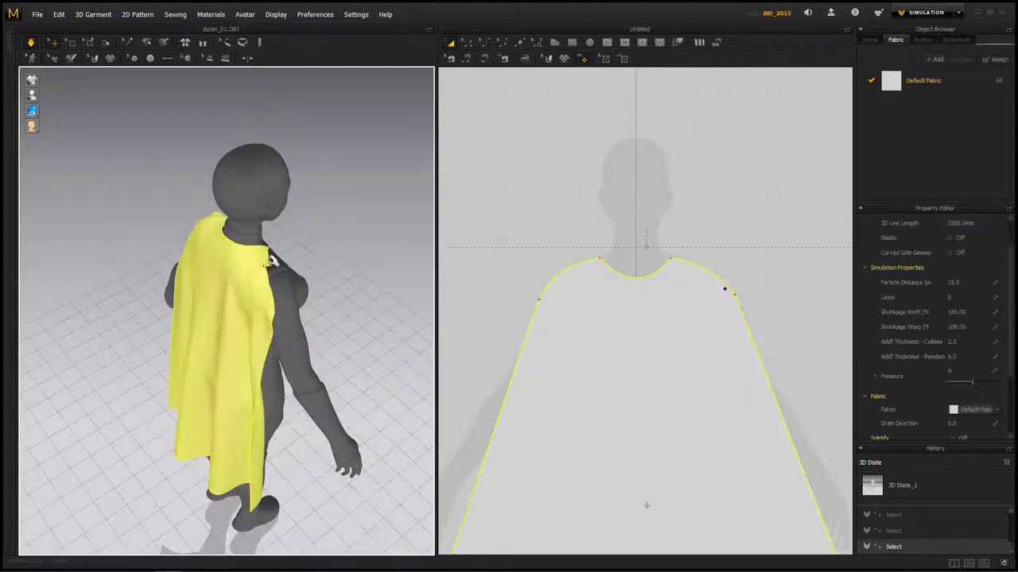
{"action": "left_click_drag", "start_coordinate": [270, 261], "coordinate": [327, 291]}
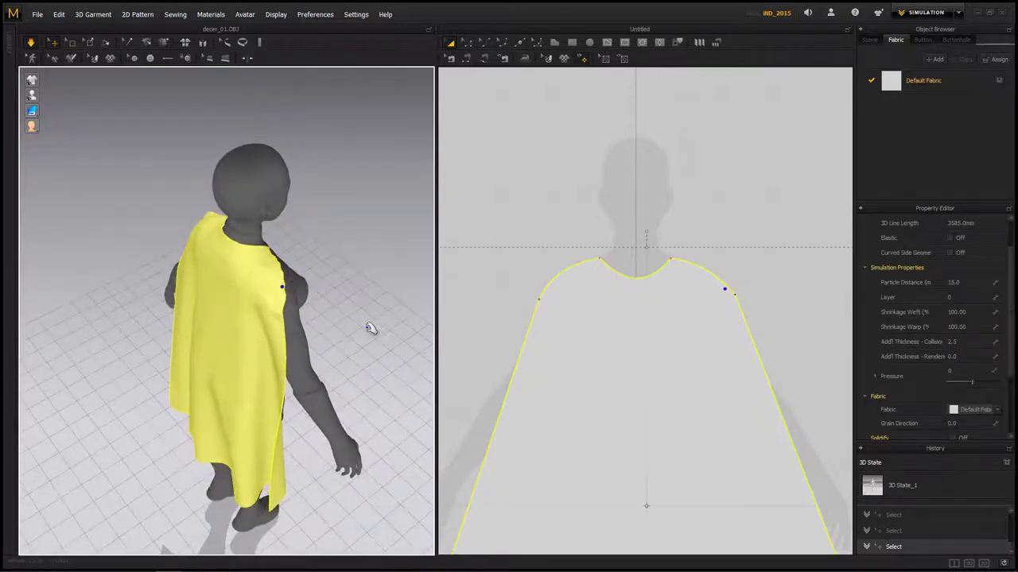
{"action": "right_click_drag", "start_coordinate": [369, 328], "coordinate": [211, 280]}
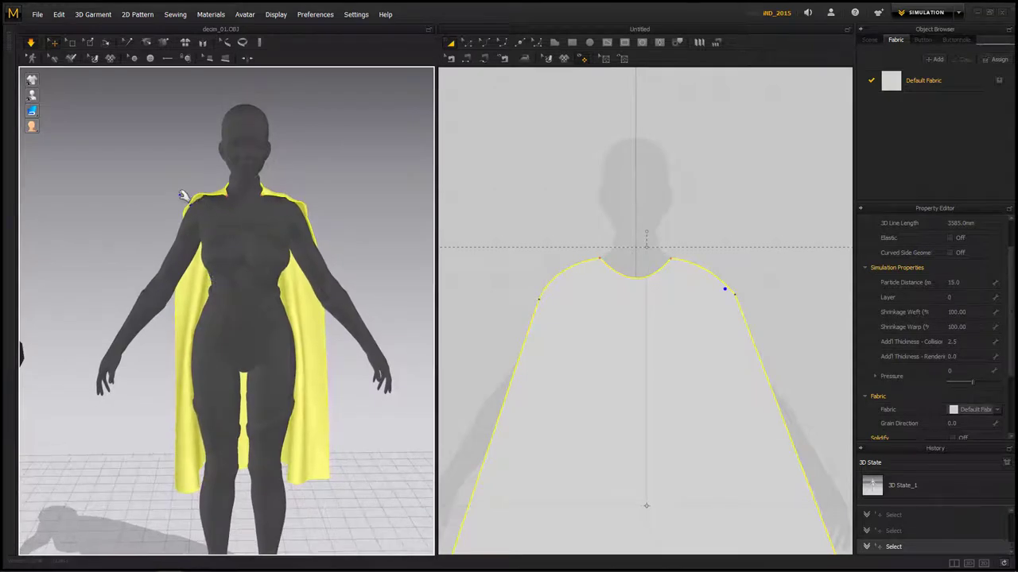
{"action": "mouse_move", "coordinate": [183, 195]}
{"action": "left_mouse_down"}
{"action": "mouse_move", "coordinate": [166, 193]}
{"action": "mouse_move", "coordinate": [170, 210]}
{"action": "left_mouse_up"}
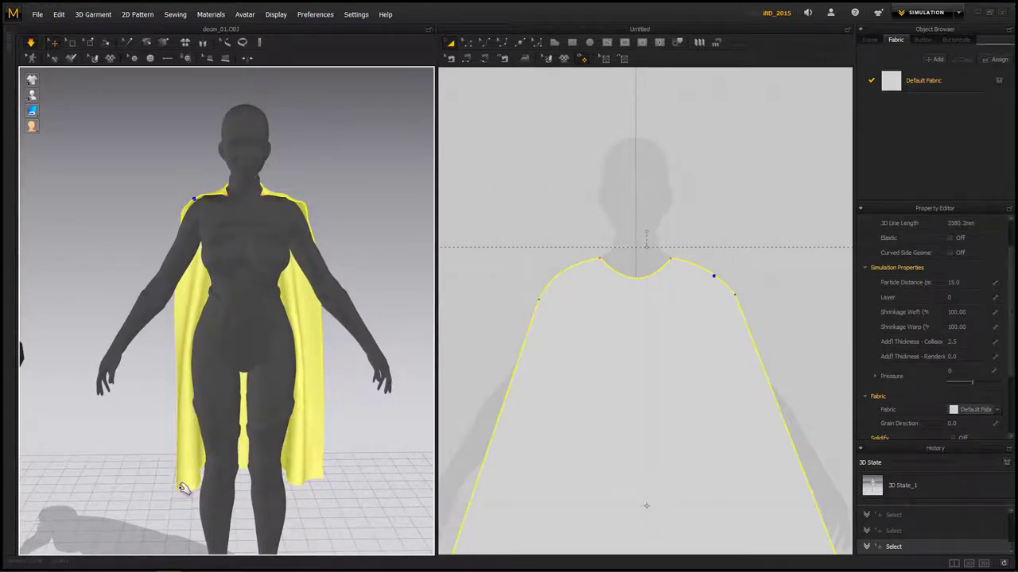
{"action": "left_click_drag", "start_coordinate": [178, 338], "coordinate": [116, 365]}
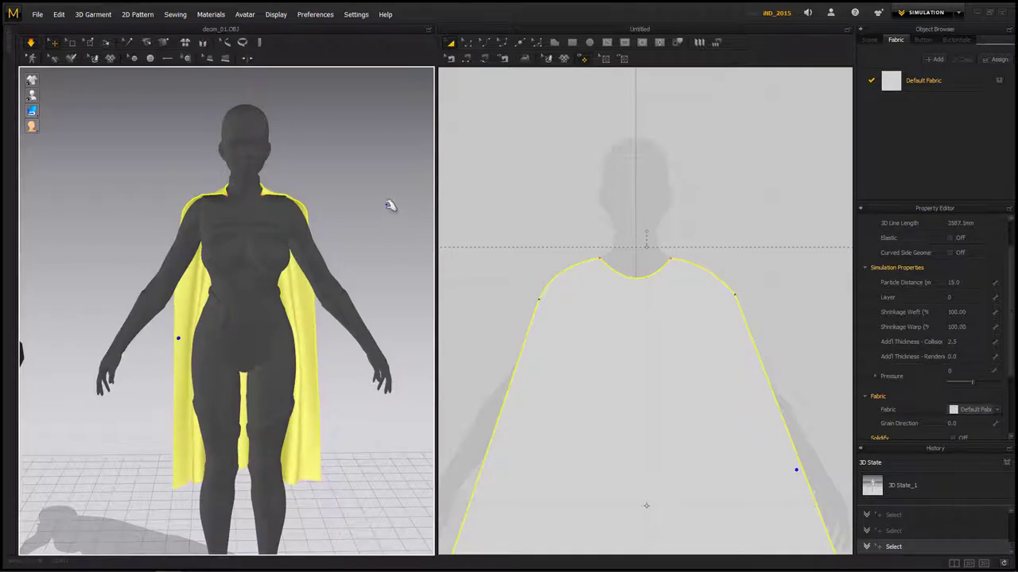
- Move the cape pattern's two outer shoulder points slightly down together and simulate the changed shape
{"action": "left_click", "coordinate": [468, 42]}
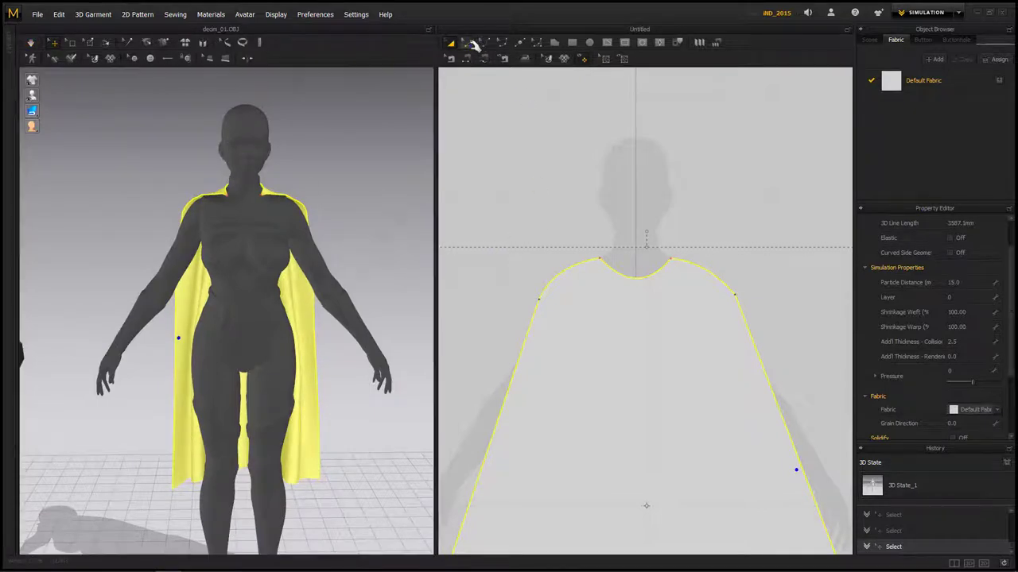
{"action": "left_click", "coordinate": [526, 288]}
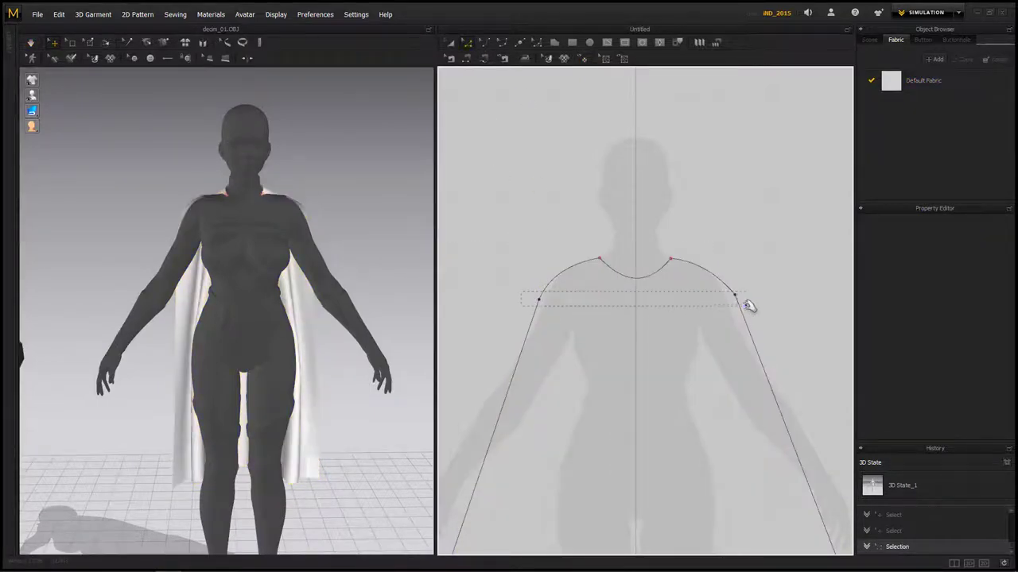
{"action": "mouse_move", "coordinate": [747, 304]}
{"action": "left_mouse_down"}
{"action": "mouse_move", "coordinate": [739, 295]}
{"action": "mouse_move", "coordinate": [739, 310]}
{"action": "left_mouse_up"}
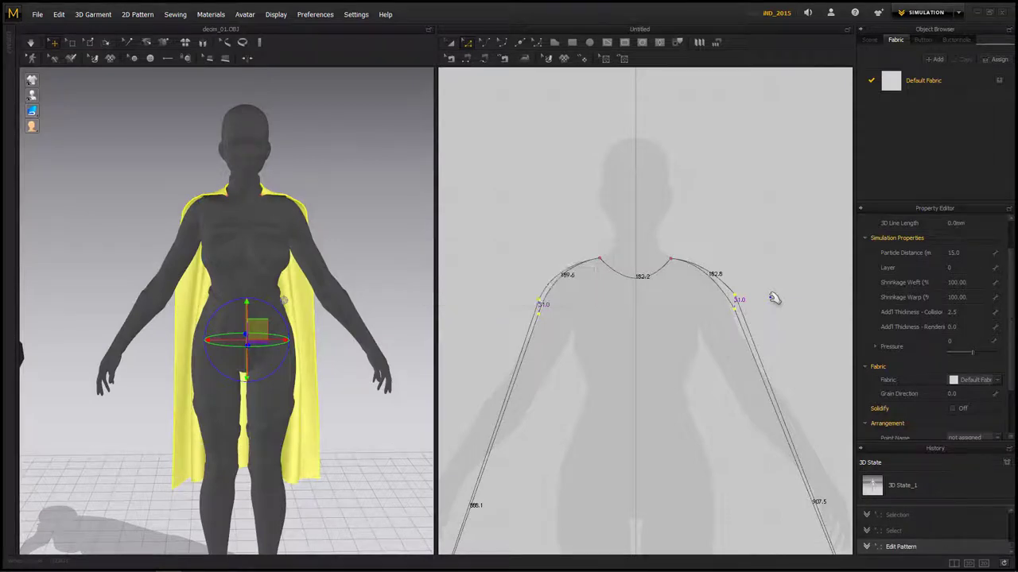
{"action": "left_click", "coordinate": [772, 296]}
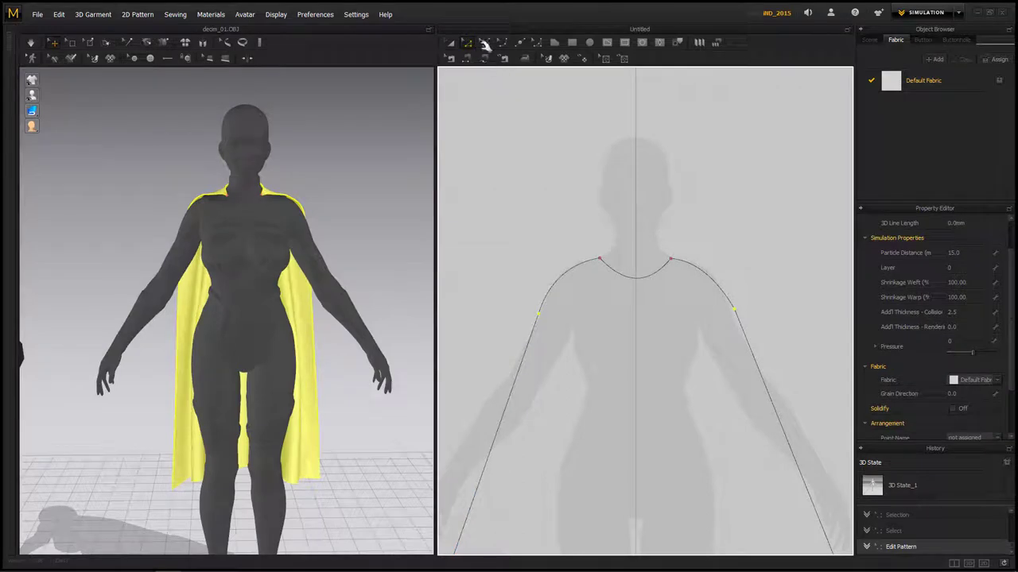
{"action": "left_click", "coordinate": [30, 41]}
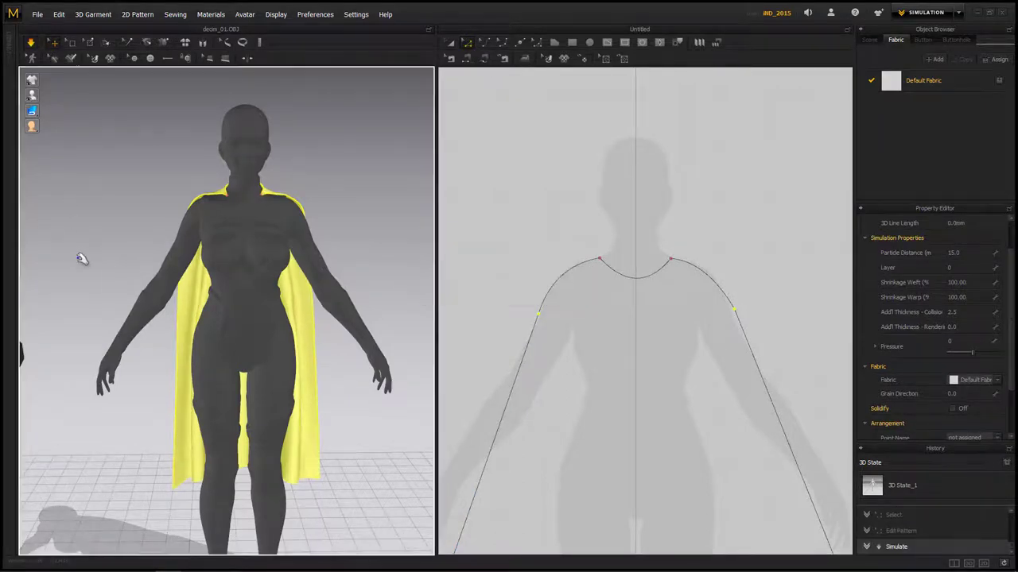
- Activate the wind controller with strength 1000 and tug both shoulder edges of the cape outward in the wind
{"action": "right_click_drag", "start_coordinate": [375, 284], "coordinate": [397, 354]}
{"action": "left_click", "coordinate": [397, 354]}
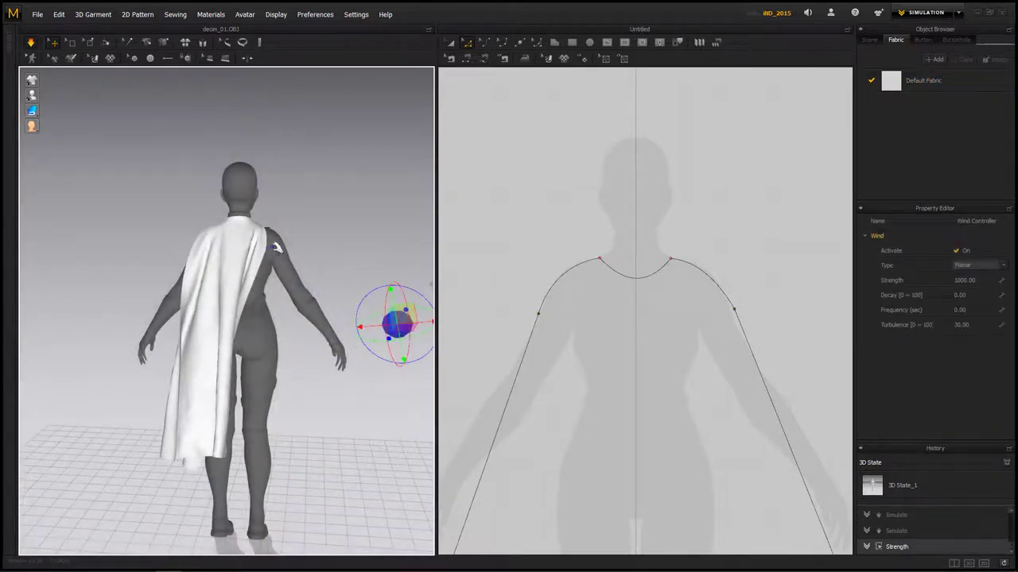
{"action": "left_click", "coordinate": [303, 240]}
{"action": "left_click_drag", "start_coordinate": [300, 238], "coordinate": [299, 248]}
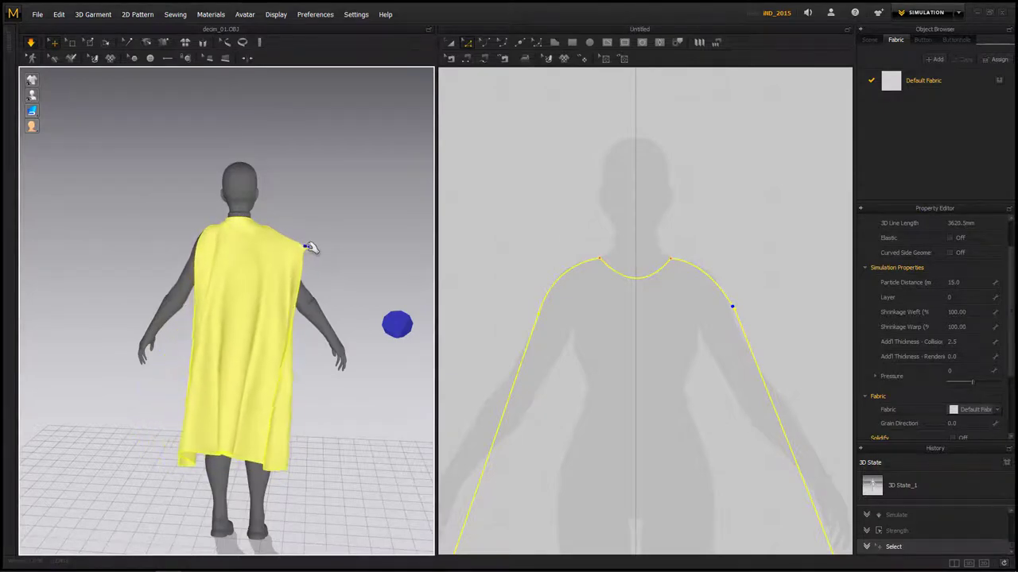
{"action": "left_click_drag", "start_coordinate": [310, 247], "coordinate": [353, 420]}
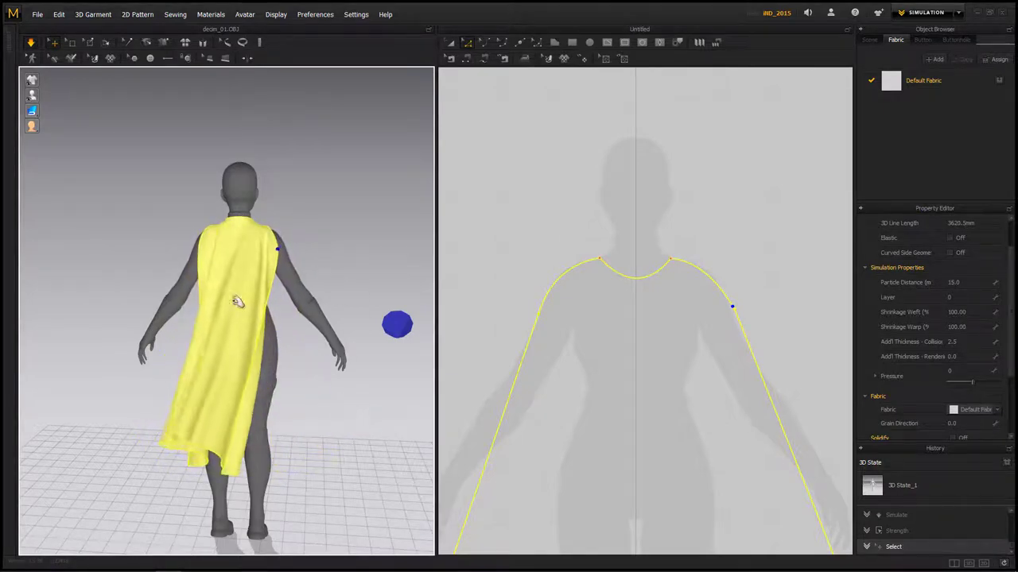
{"action": "left_click_drag", "start_coordinate": [159, 233], "coordinate": [161, 235]}
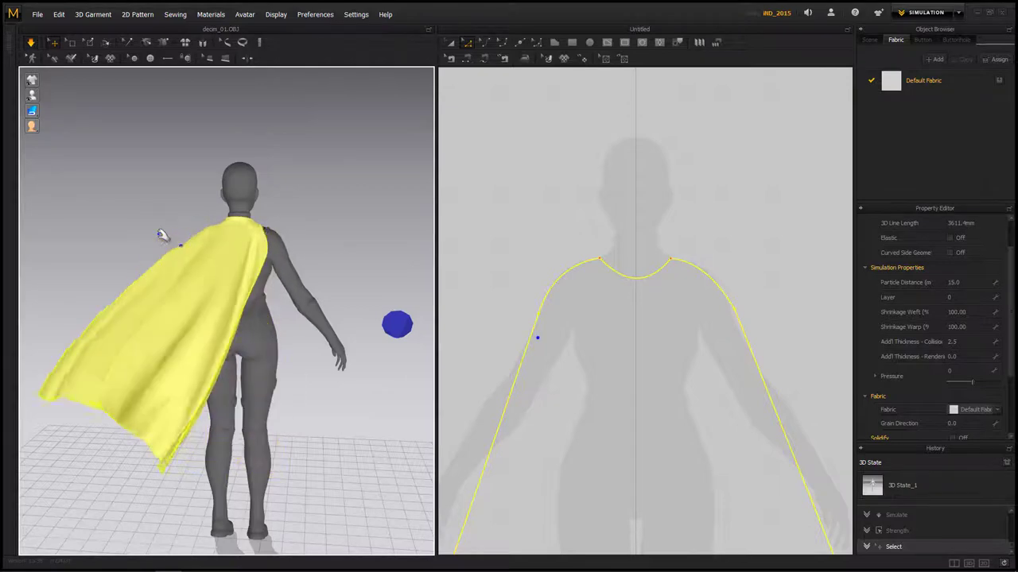
- Tack the cape's right shoulder edge onto the avatar's right shoulder
{"action": "right_click_drag", "start_coordinate": [253, 234], "coordinate": [166, 300]}
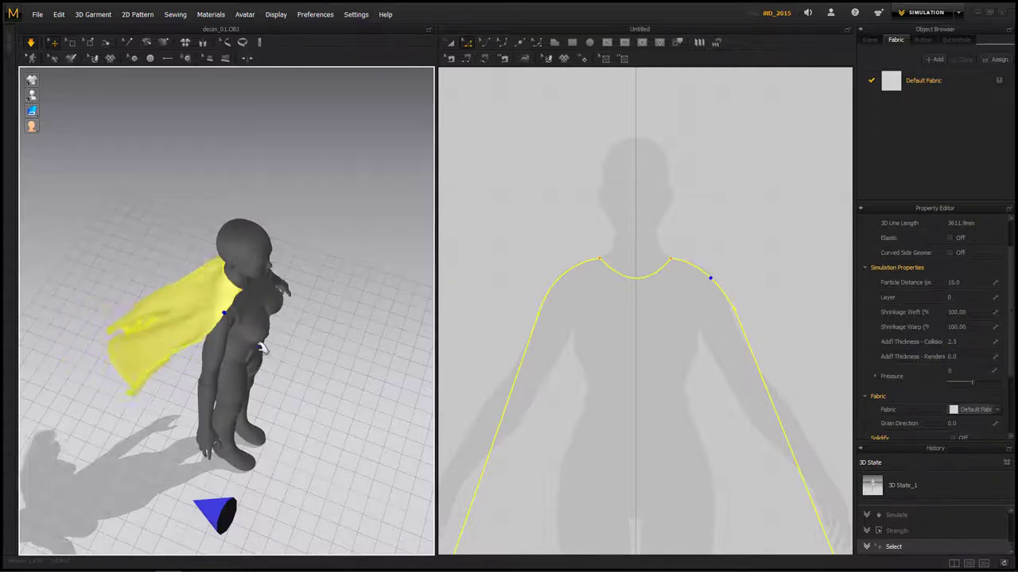
{"action": "scroll", "coordinate": [233, 332], "scroll_direction": "up", "scroll_amount": 5}
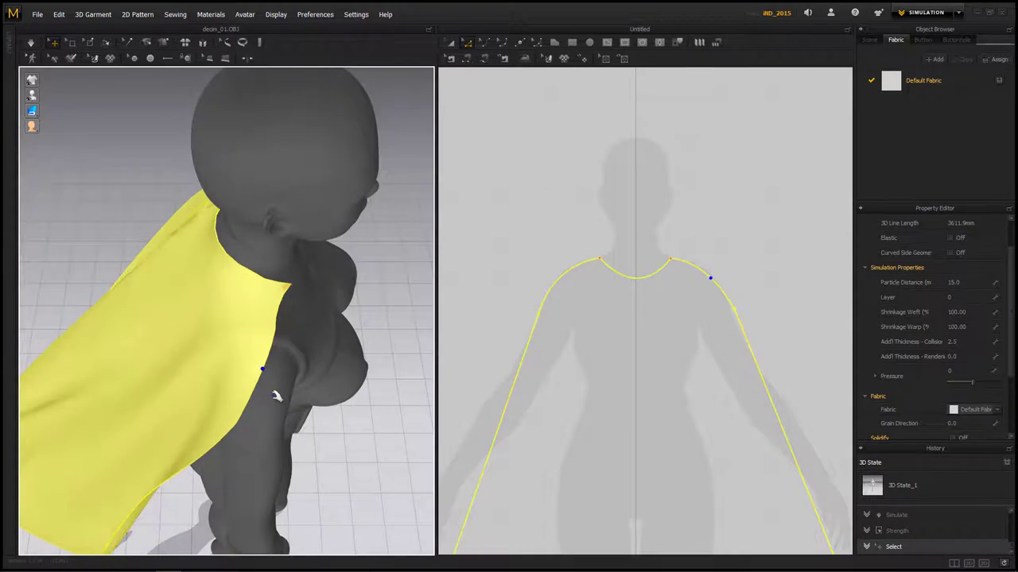
{"action": "scroll", "coordinate": [275, 395], "scroll_direction": "up", "scroll_amount": 3}
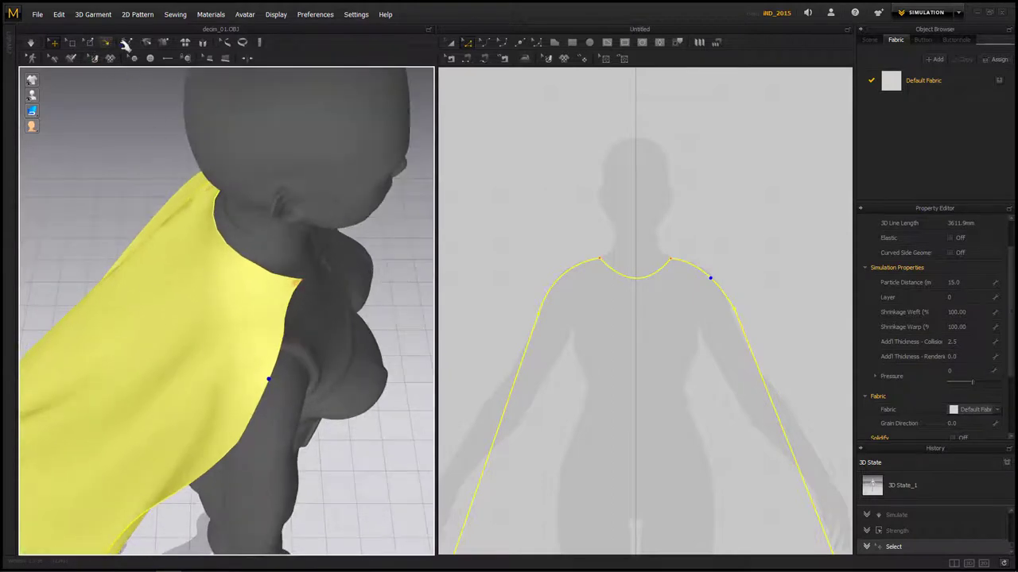
{"action": "left_click", "coordinate": [166, 43]}
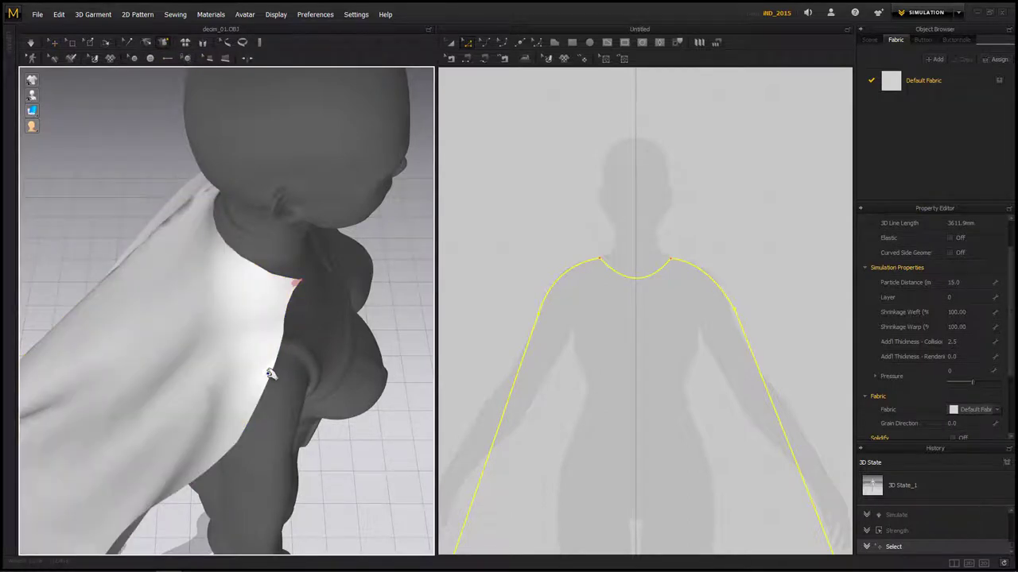
{"action": "left_click", "coordinate": [270, 374]}
{"action": "left_click", "coordinate": [309, 397]}
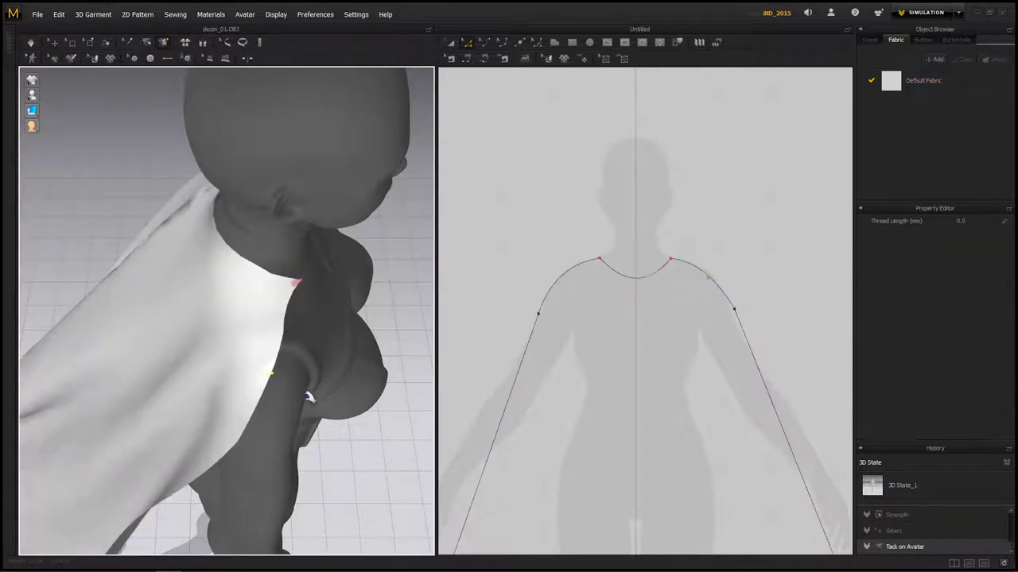
- Simulate the tacked cape and pull its free edge forward over the avatar's left shoulder
{"action": "mouse_move", "coordinate": [357, 346]}
{"action": "right_mouse_down"}
{"action": "mouse_move", "coordinate": [122, 336]}
{"action": "mouse_move", "coordinate": [125, 223]}
{"action": "right_mouse_up"}
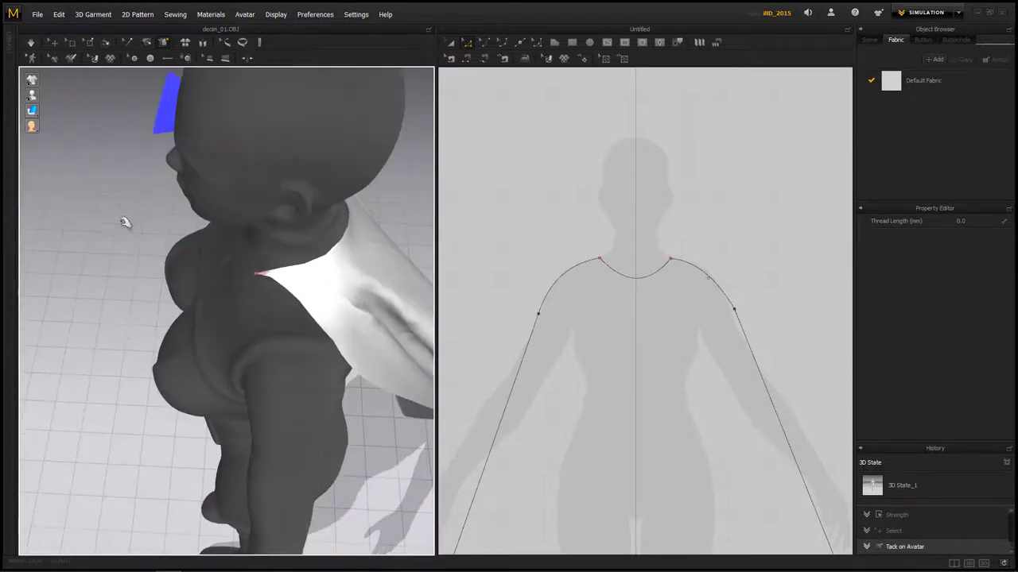
{"action": "left_click", "coordinate": [31, 42]}
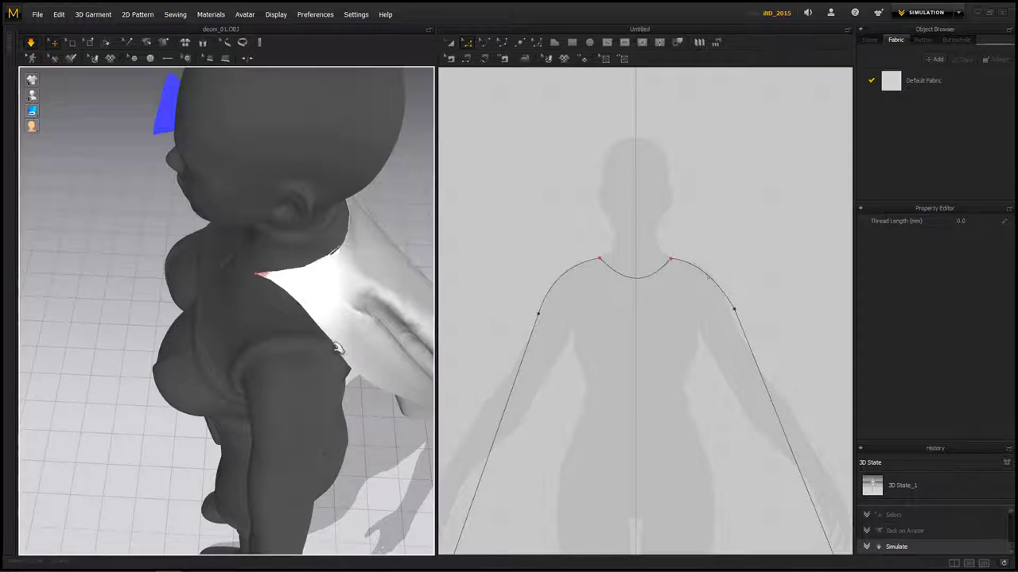
{"action": "left_click", "coordinate": [332, 358]}
{"action": "left_click_drag", "start_coordinate": [332, 358], "coordinate": [305, 388]}
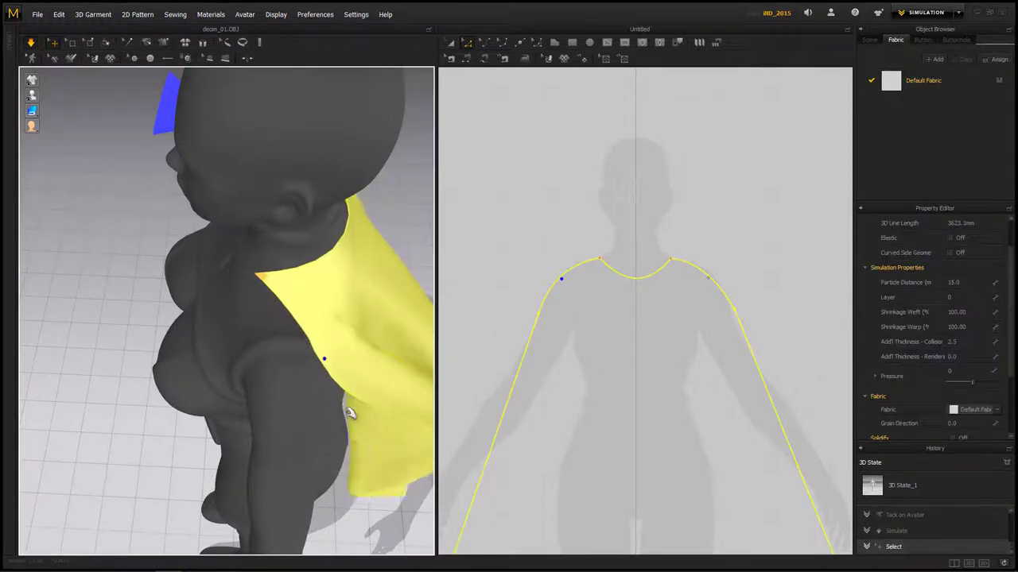
- Deactivate the wind controller and adjust the cape's edge on the avatar's left shoulder
{"action": "left_click", "coordinate": [169, 102]}
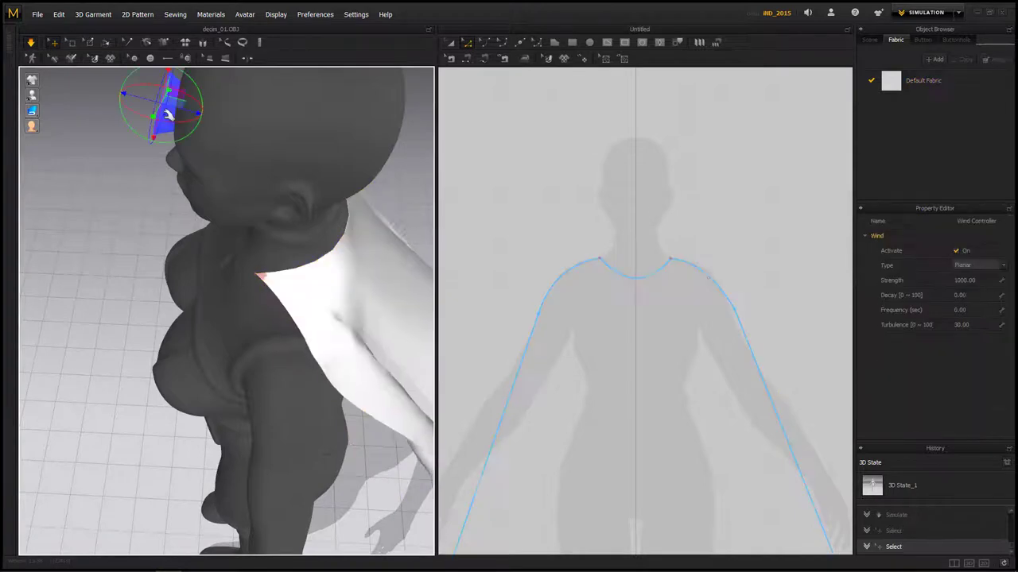
{"action": "left_click", "coordinate": [957, 251]}
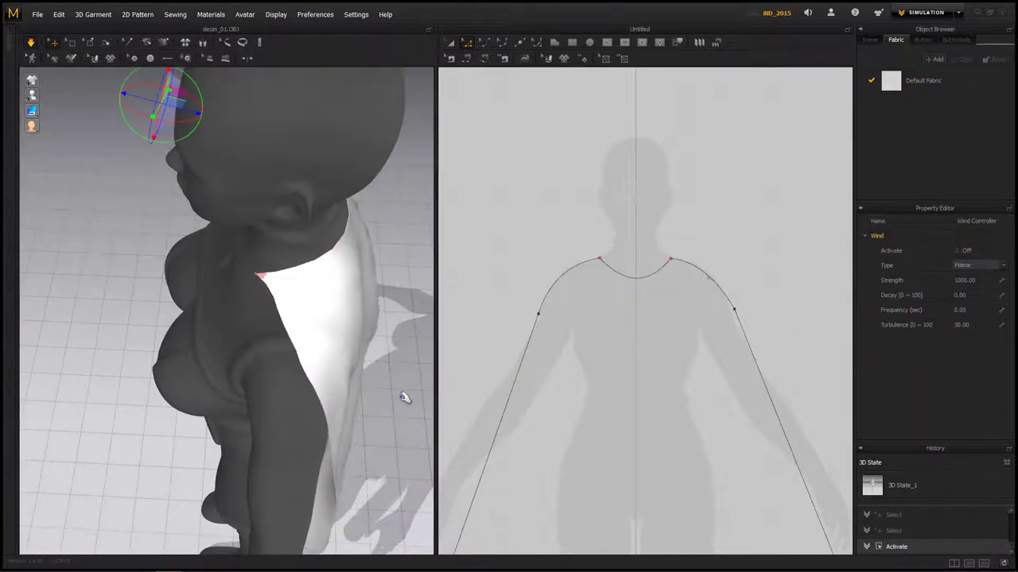
{"action": "right_click_drag", "start_coordinate": [404, 398], "coordinate": [352, 244]}
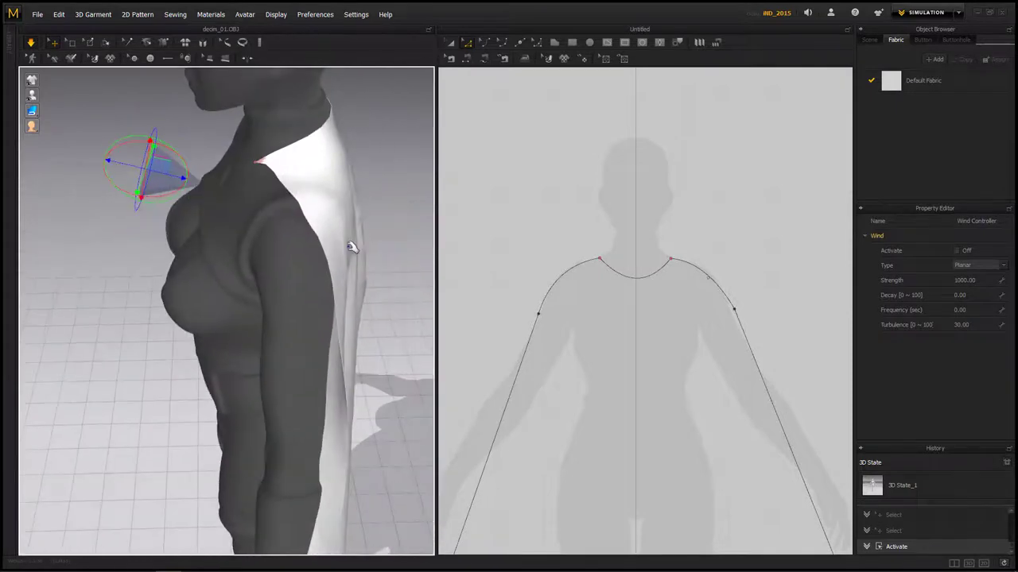
{"action": "left_click", "coordinate": [307, 232]}
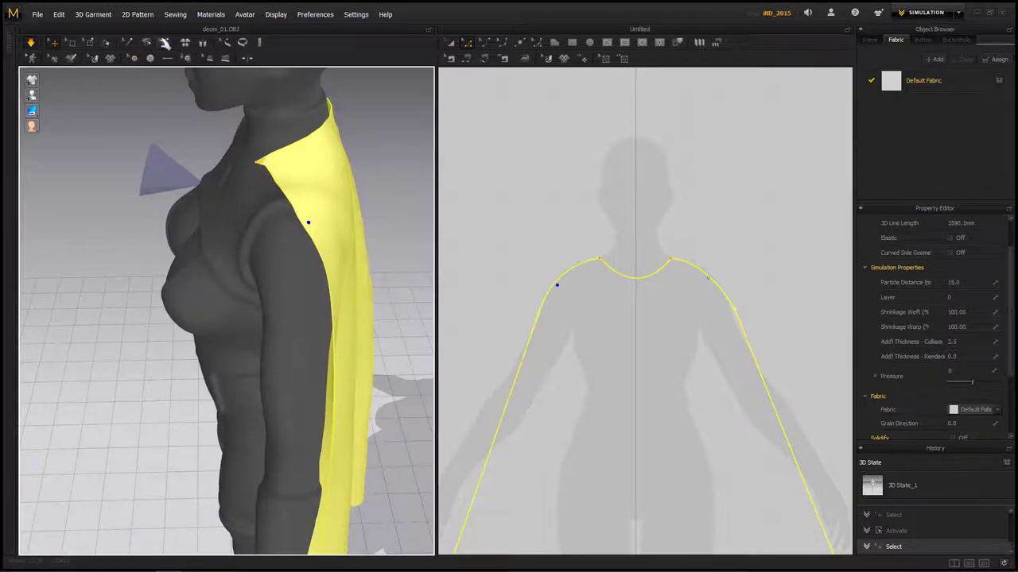
- Tack the cape's left shoulder edge onto the avatar's left shoulder, hiding the garment to place the tack, and simulate
{"action": "left_click", "coordinate": [233, 190]}
{"action": "right_click_drag", "start_coordinate": [317, 268], "coordinate": [311, 288]}
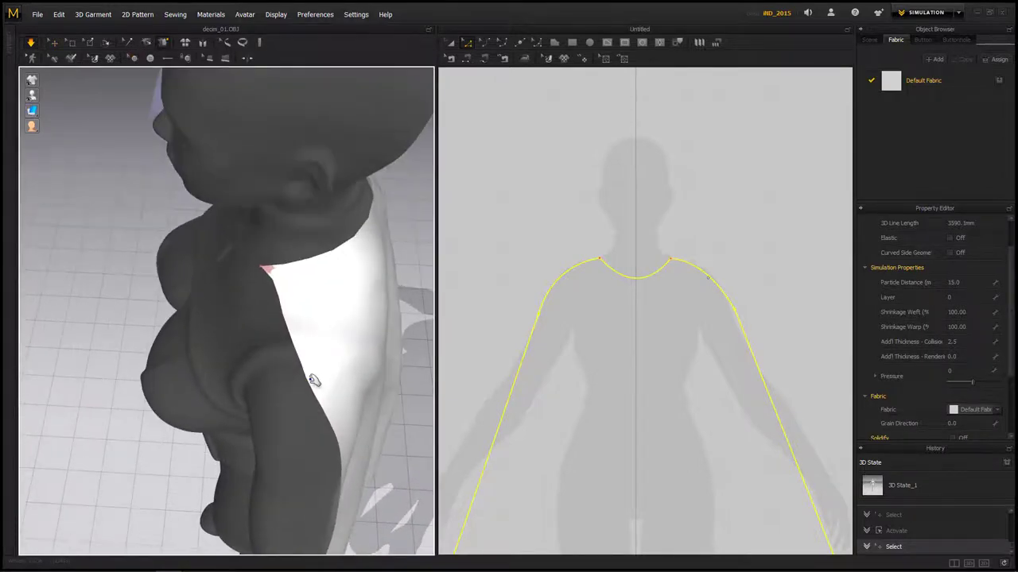
{"action": "key", "text": "shift+c"}
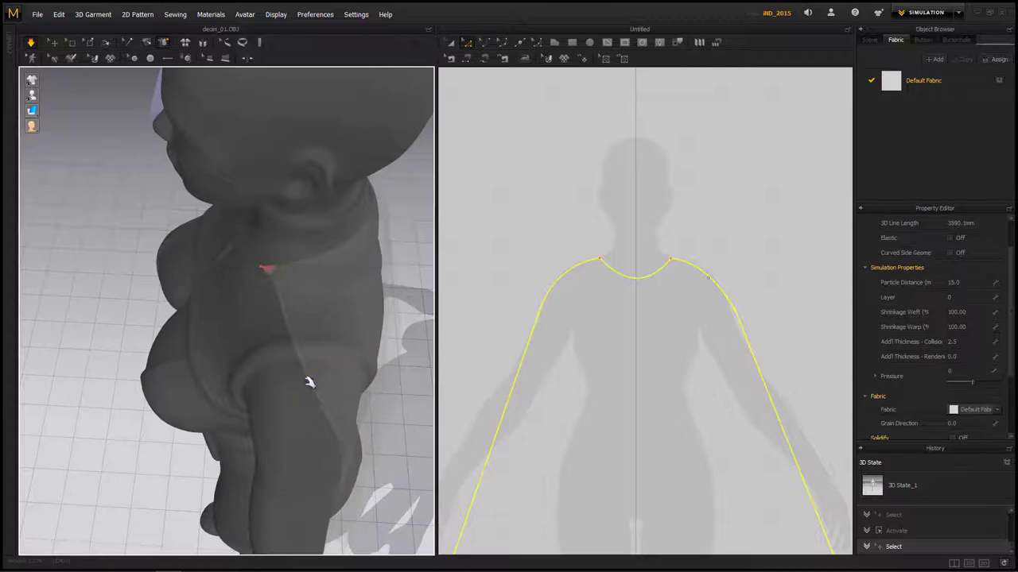
{"action": "left_click", "coordinate": [306, 381]}
{"action": "right_click_drag", "start_coordinate": [347, 378], "coordinate": [517, 323]}
{"action": "scroll", "coordinate": [287, 338], "scroll_direction": "up", "scroll_amount": 3}
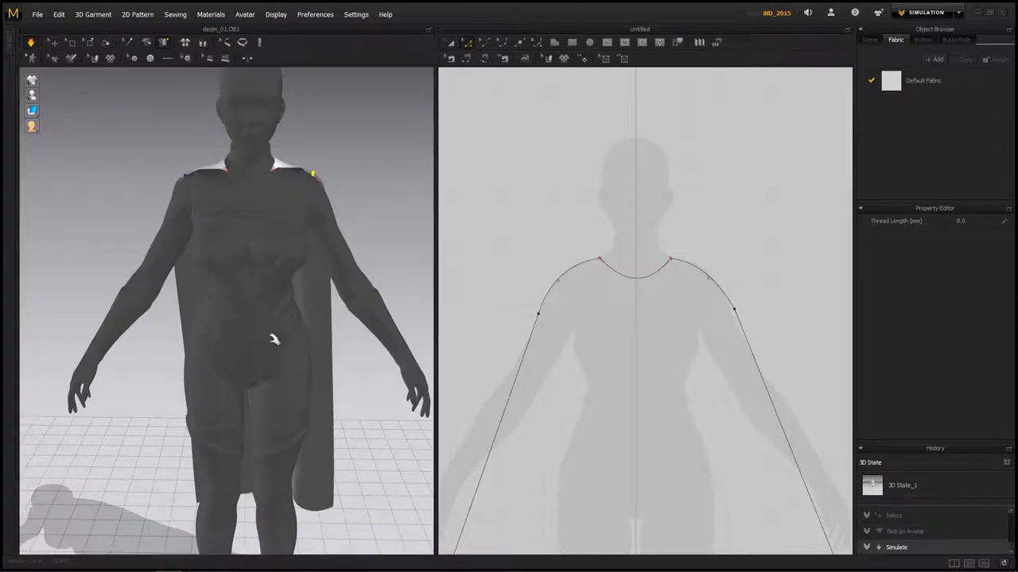
- Activate the wind controller in front of the avatar and inspect the blowing cape from the back and side
{"action": "right_click_drag", "start_coordinate": [368, 390], "coordinate": [268, 388]}
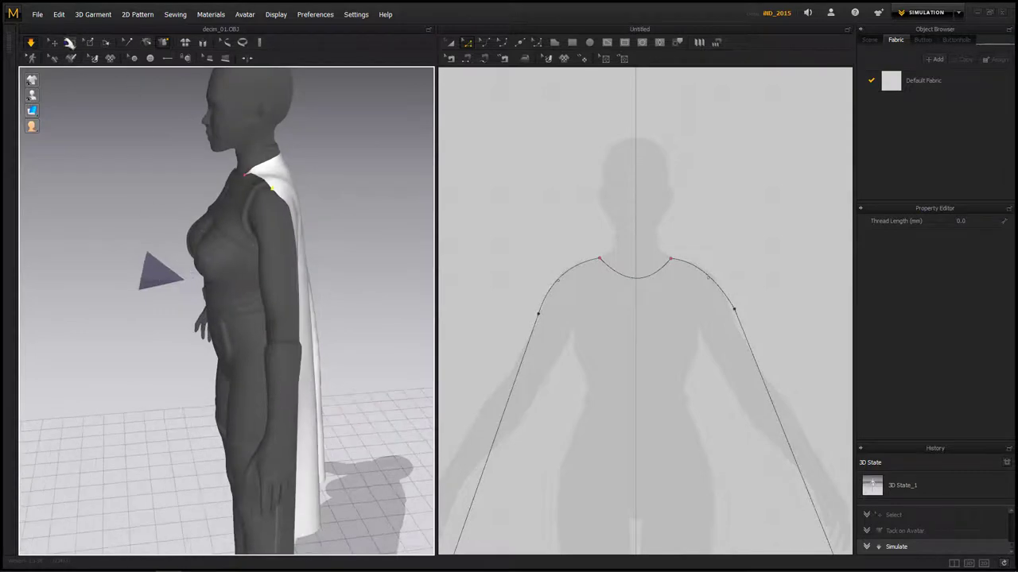
{"action": "left_click", "coordinate": [158, 276]}
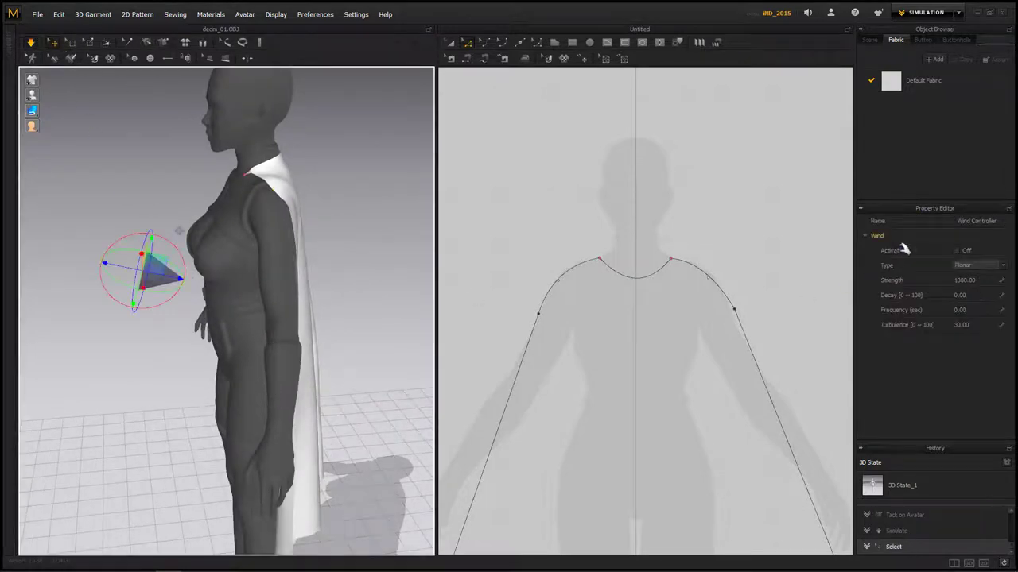
{"action": "left_click", "coordinate": [958, 250]}
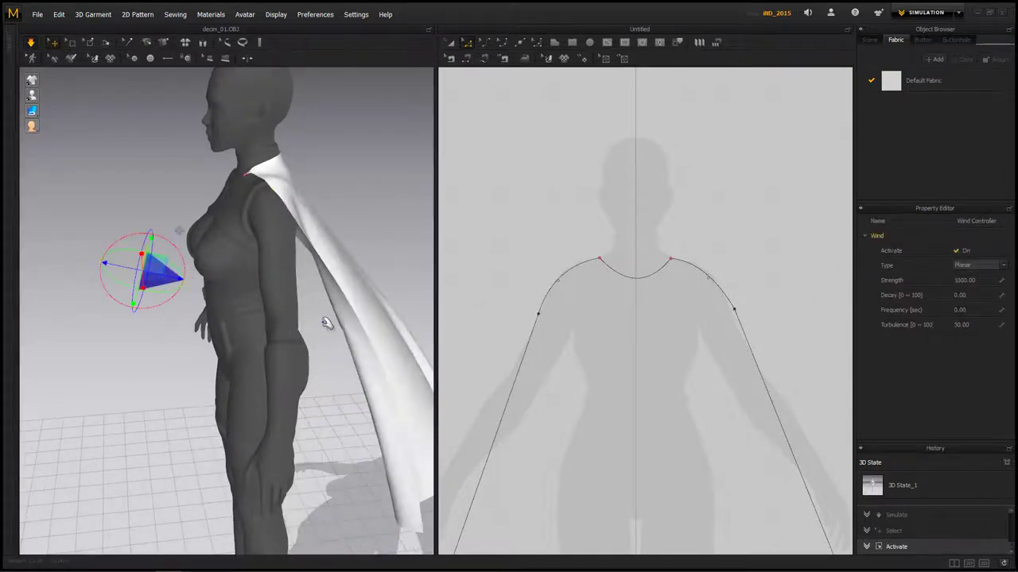
{"action": "scroll", "coordinate": [335, 325], "scroll_direction": "up", "scroll_amount": 1}
{"action": "scroll", "coordinate": [335, 325], "scroll_direction": "down", "scroll_amount": 2}
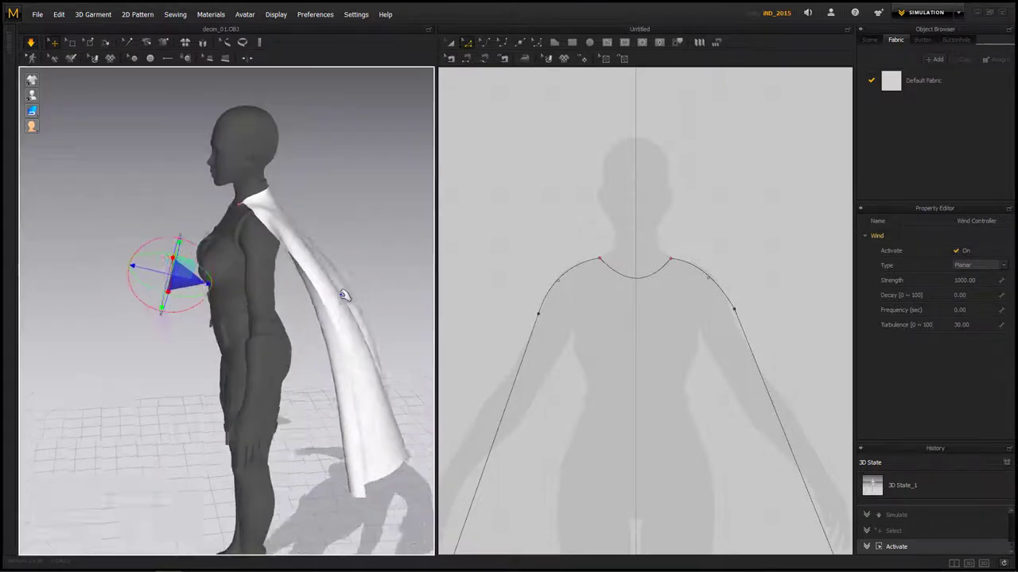
{"action": "right_click_drag", "start_coordinate": [341, 291], "coordinate": [227, 291]}
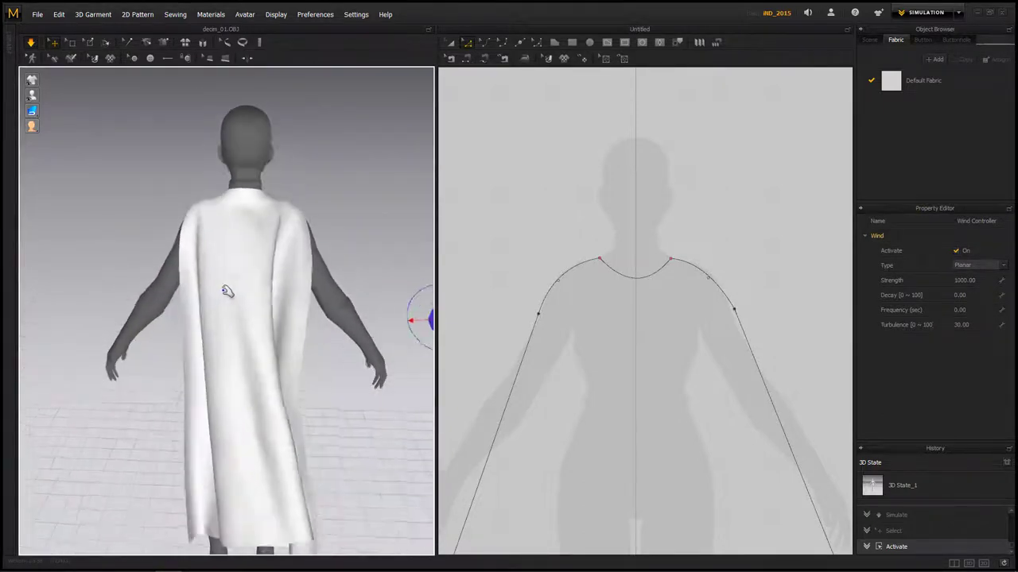
{"action": "scroll", "coordinate": [270, 291], "scroll_direction": "down", "scroll_amount": 2}
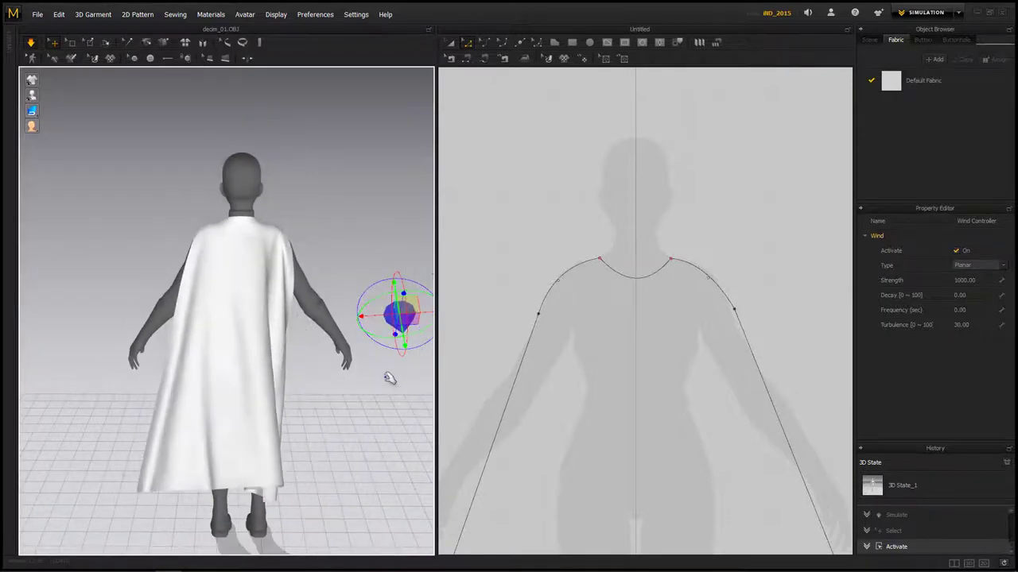
{"action": "right_click_drag", "start_coordinate": [390, 374], "coordinate": [284, 368]}
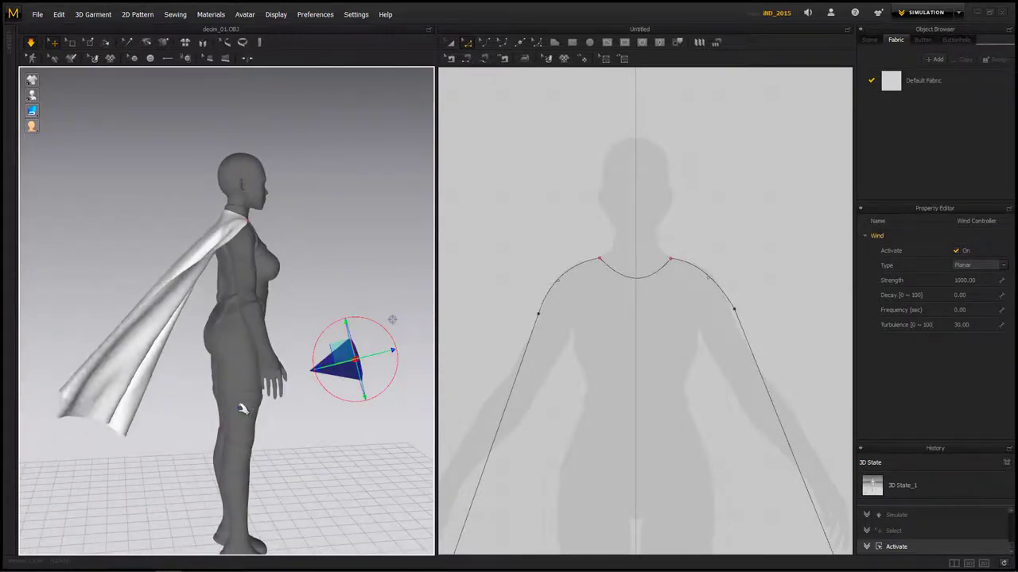
{"action": "right_click_drag", "start_coordinate": [241, 411], "coordinate": [353, 405]}
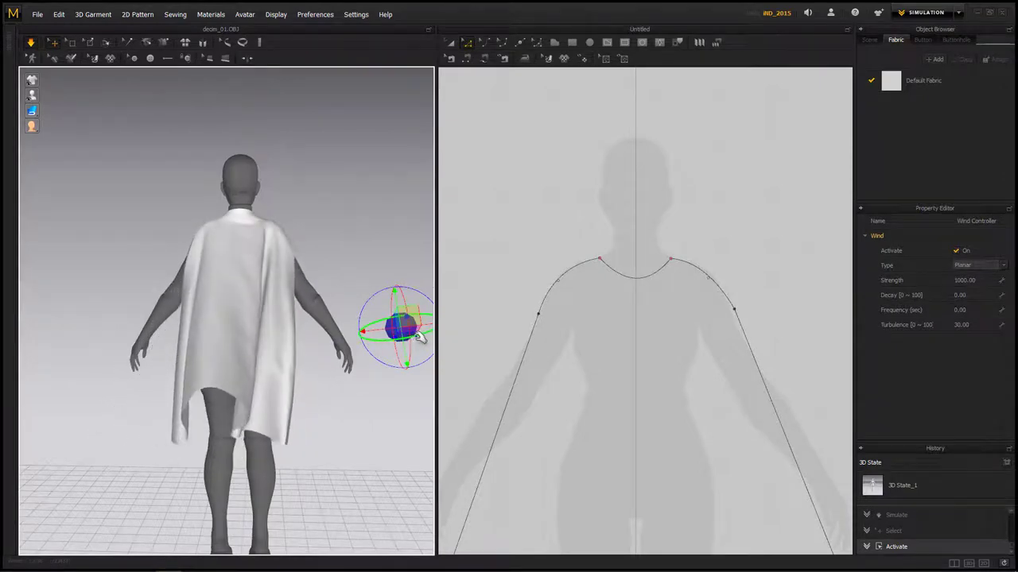
- Rotate the wind controller to change the direction in which the wind blows the simulated cape
{"action": "left_click_drag", "start_coordinate": [420, 336], "coordinate": [395, 354]}
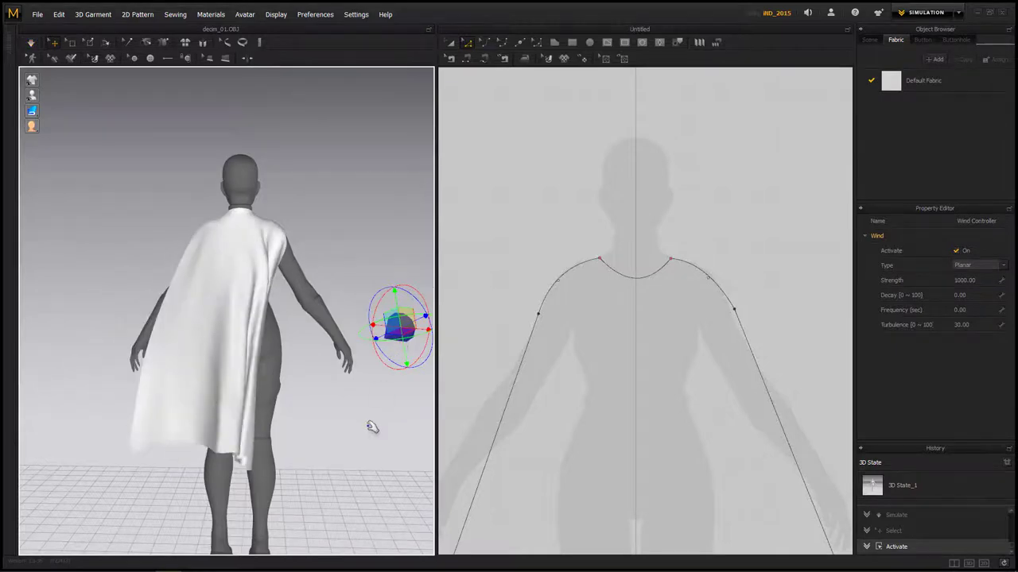
{"action": "right_click_drag", "start_coordinate": [372, 427], "coordinate": [156, 422]}
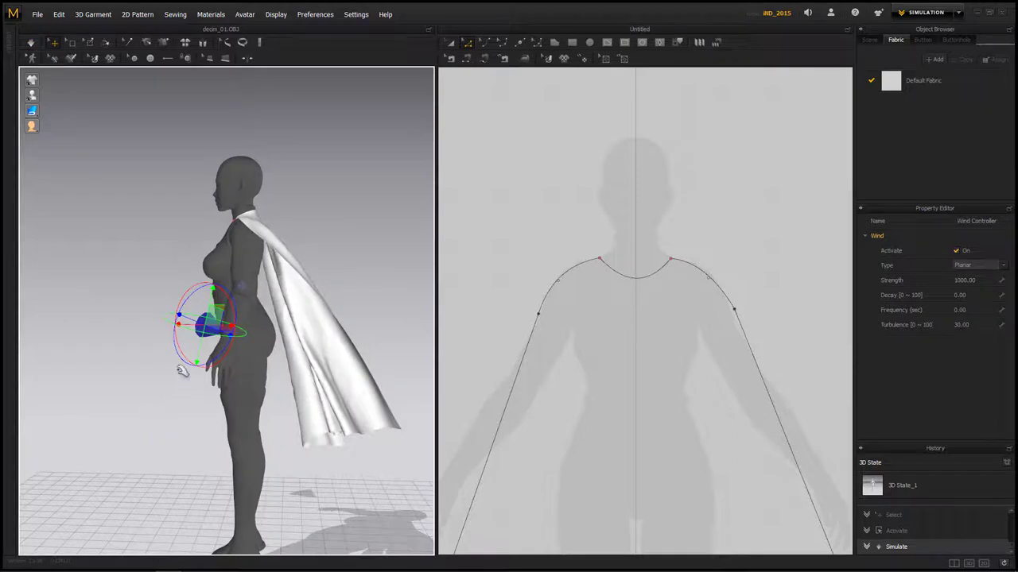
{"action": "left_click_drag", "start_coordinate": [182, 371], "coordinate": [171, 325]}
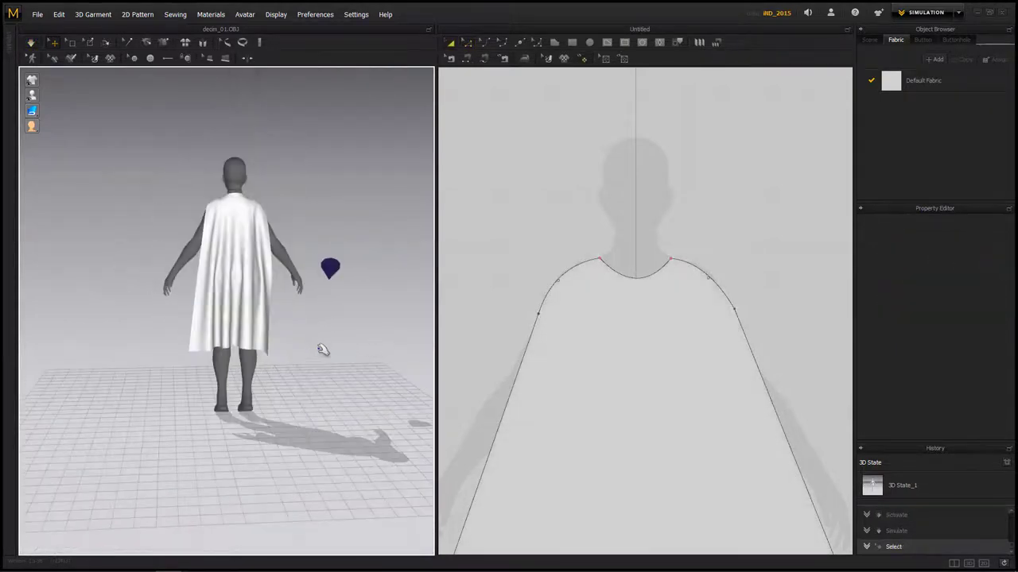
- Raise both bottom corner points of the 2D cape pattern together by about 215 mm
{"action": "left_click", "coordinate": [321, 347]}
{"action": "key", "text": "2"}
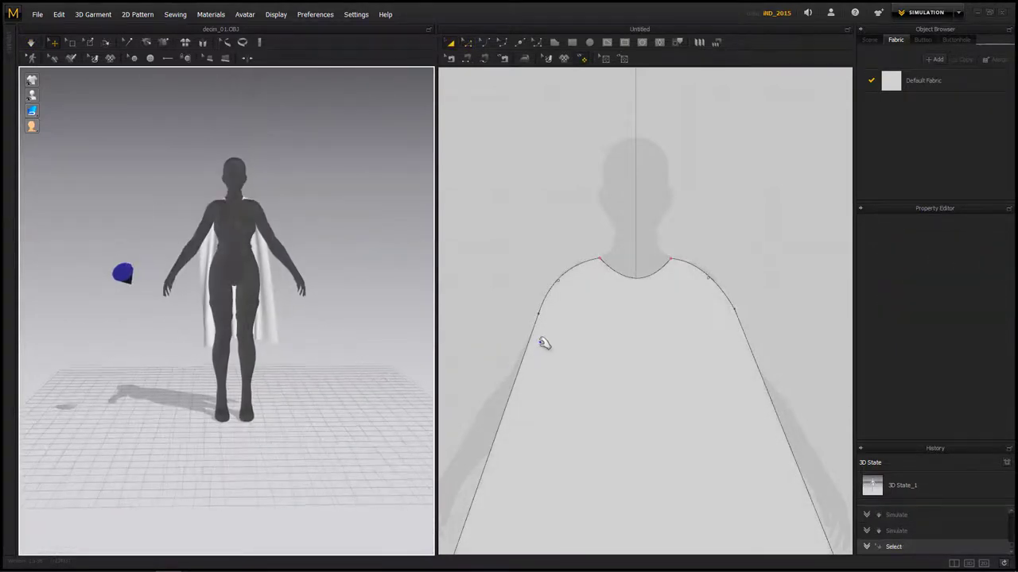
{"action": "right_click_drag", "start_coordinate": [360, 351], "coordinate": [129, 350]}
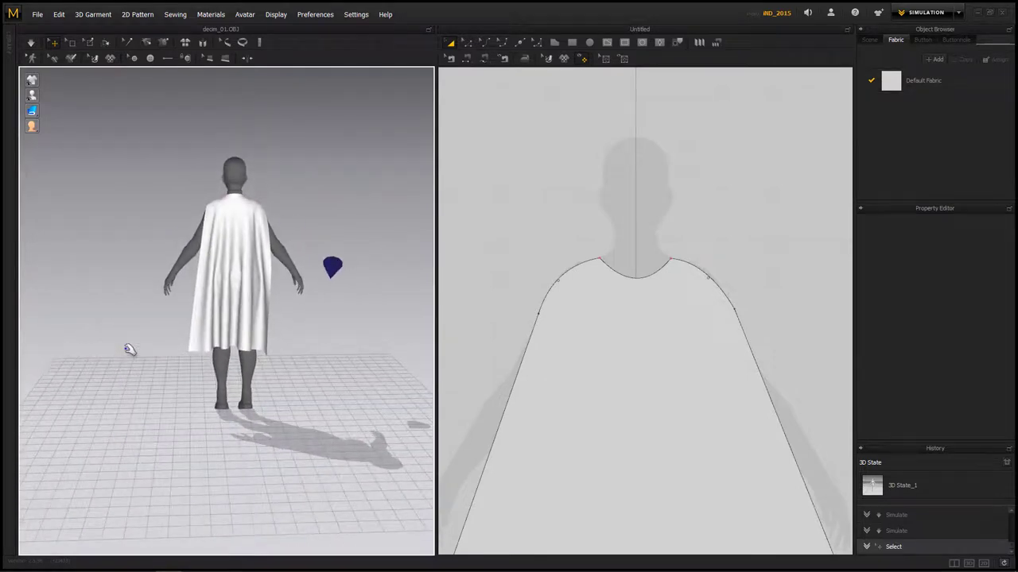
{"action": "left_click", "coordinate": [588, 358]}
{"action": "scroll", "coordinate": [590, 363], "scroll_direction": "down", "scroll_amount": 3}
{"action": "scroll", "coordinate": [718, 302], "scroll_direction": "down", "scroll_amount": 3}
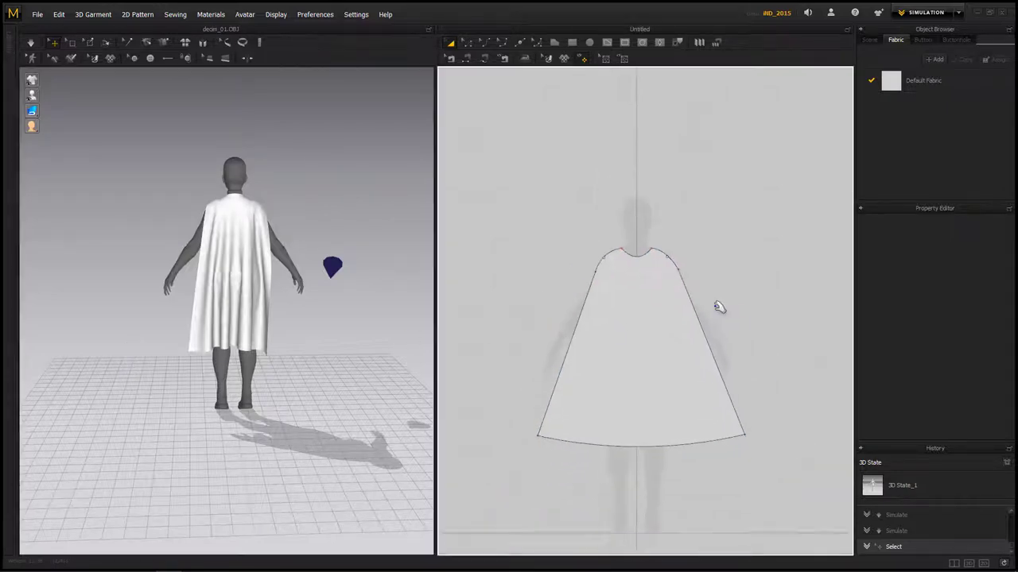
{"action": "scroll", "coordinate": [670, 347], "scroll_direction": "up", "scroll_amount": 5}
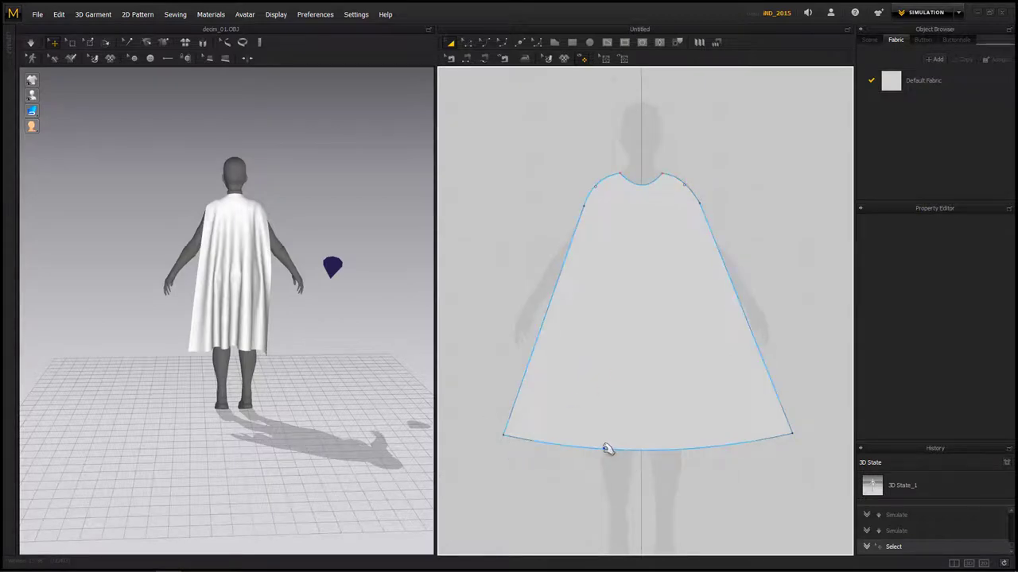
{"action": "key", "text": "z"}
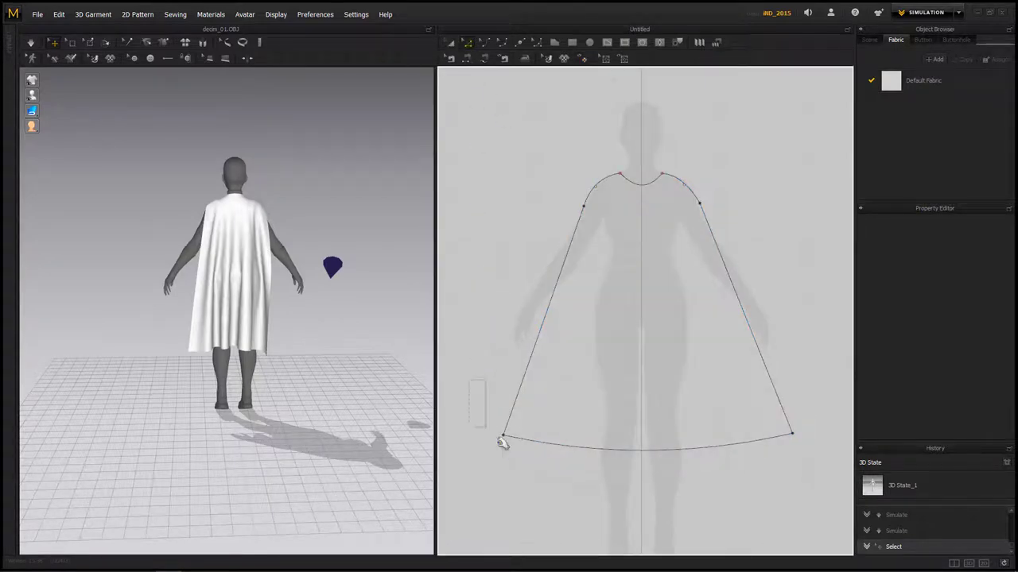
{"action": "left_click_drag", "start_coordinate": [499, 439], "coordinate": [508, 454]}
{"action": "left_click_drag", "start_coordinate": [809, 424], "coordinate": [797, 375]}
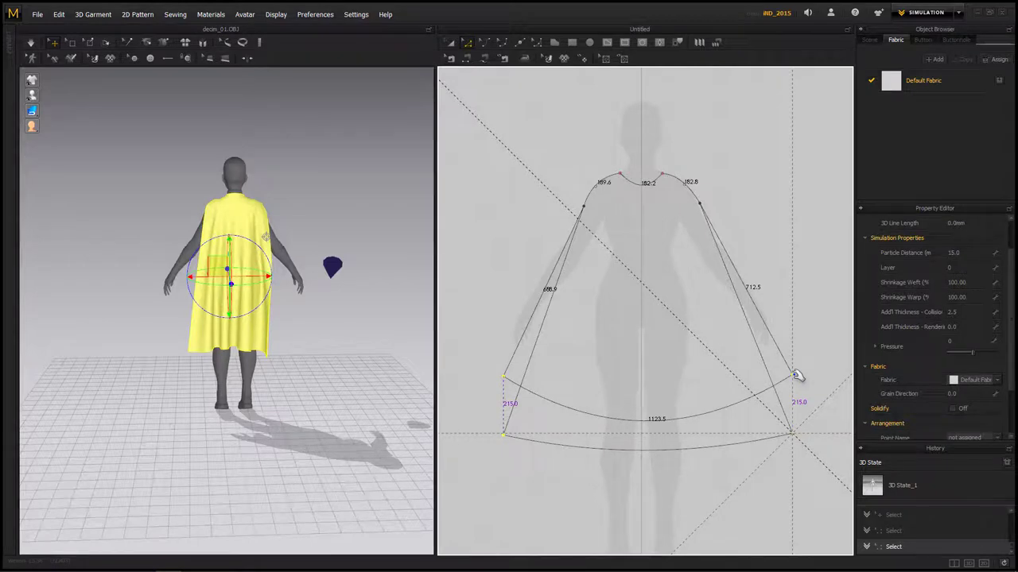
{"action": "left_click_drag", "start_coordinate": [798, 375], "coordinate": [796, 375]}
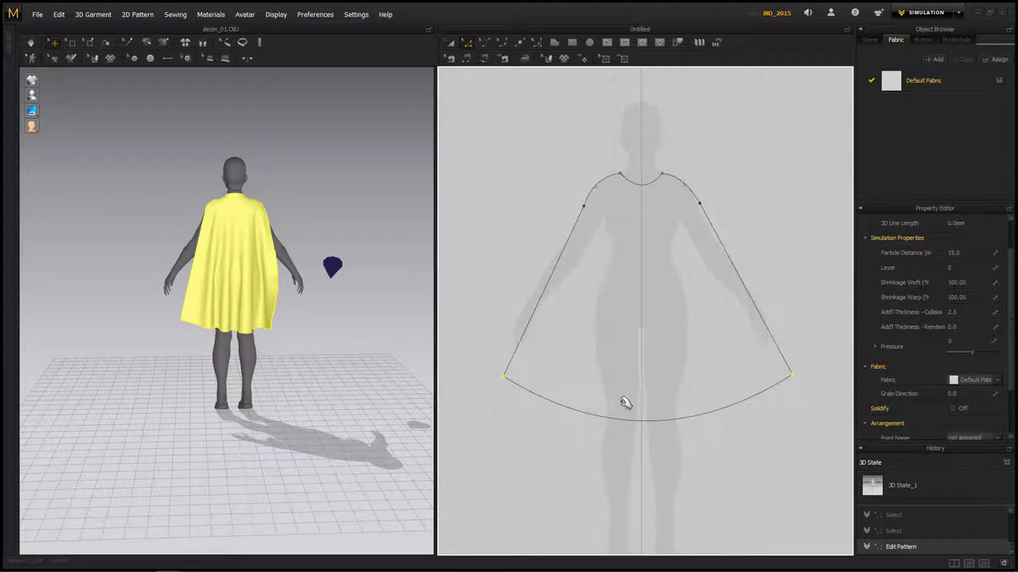
- Nudge the whole cape pattern slightly left so its hem is centred on the avatar silhouette's centre line
{"action": "left_click", "coordinate": [451, 43]}
{"action": "left_click", "coordinate": [673, 256]}
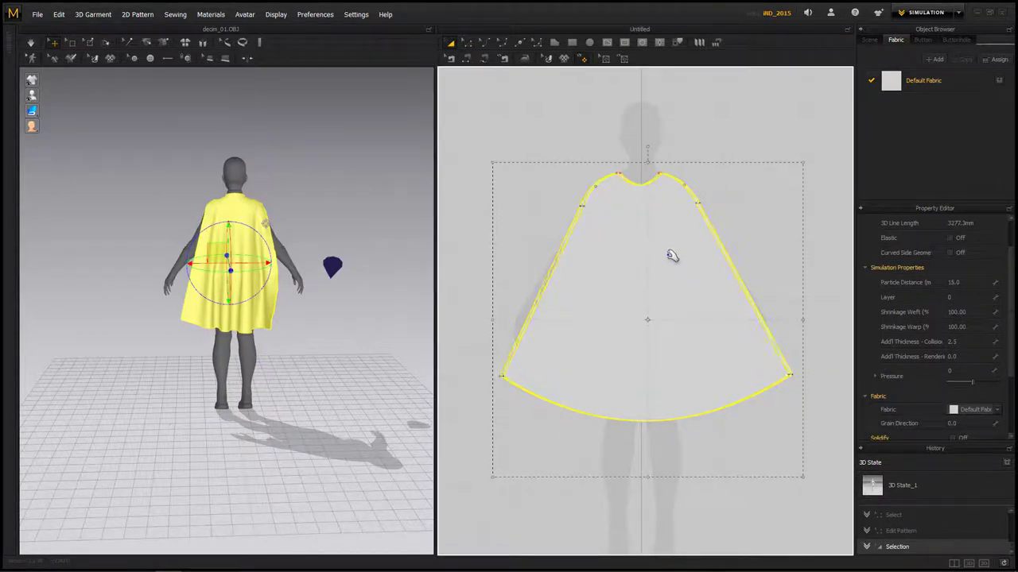
{"action": "key", "text": "Left"}
{"action": "key", "text": "Left"}
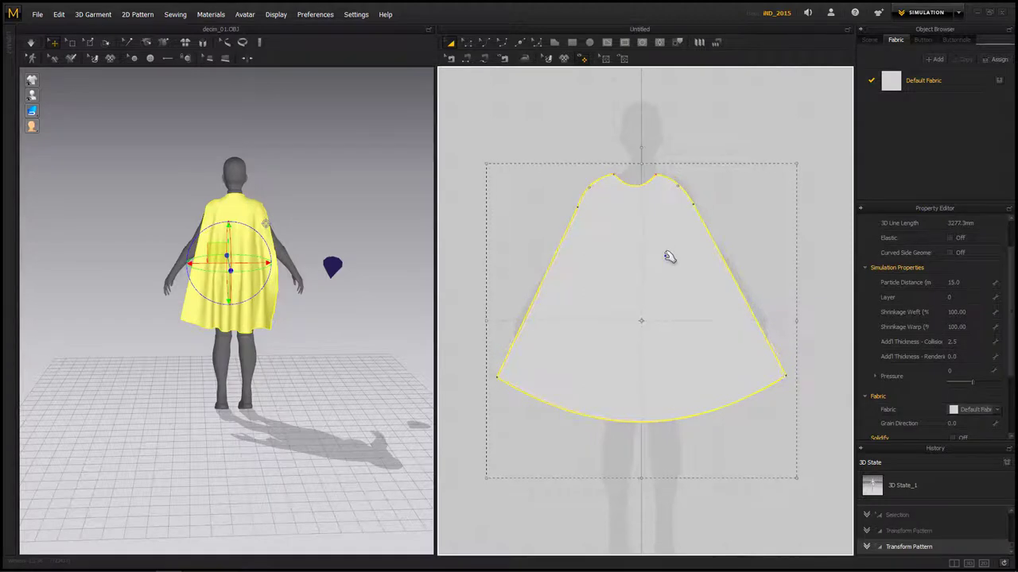
{"action": "key", "text": "Right"}
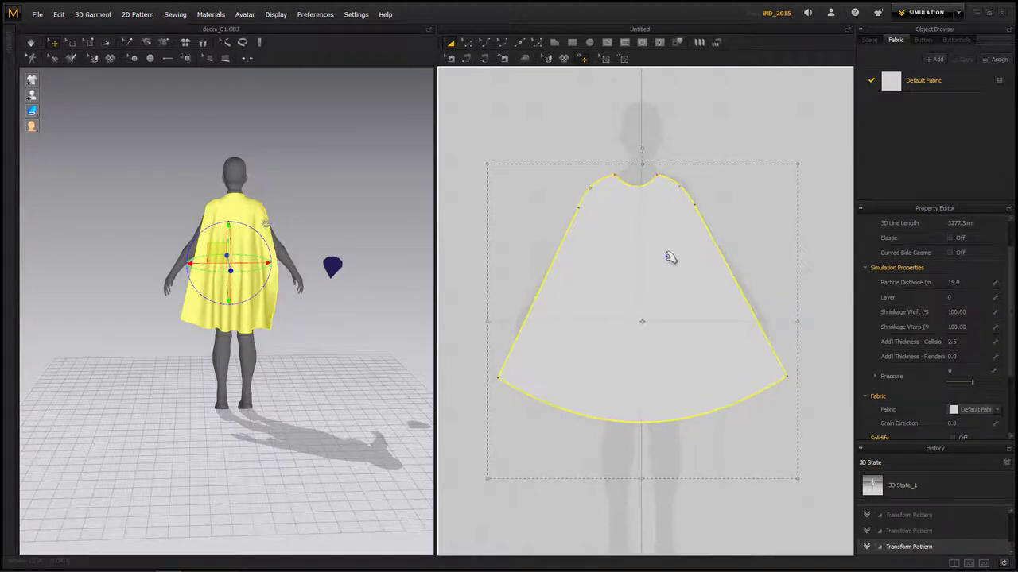
{"action": "left_click", "coordinate": [468, 357]}
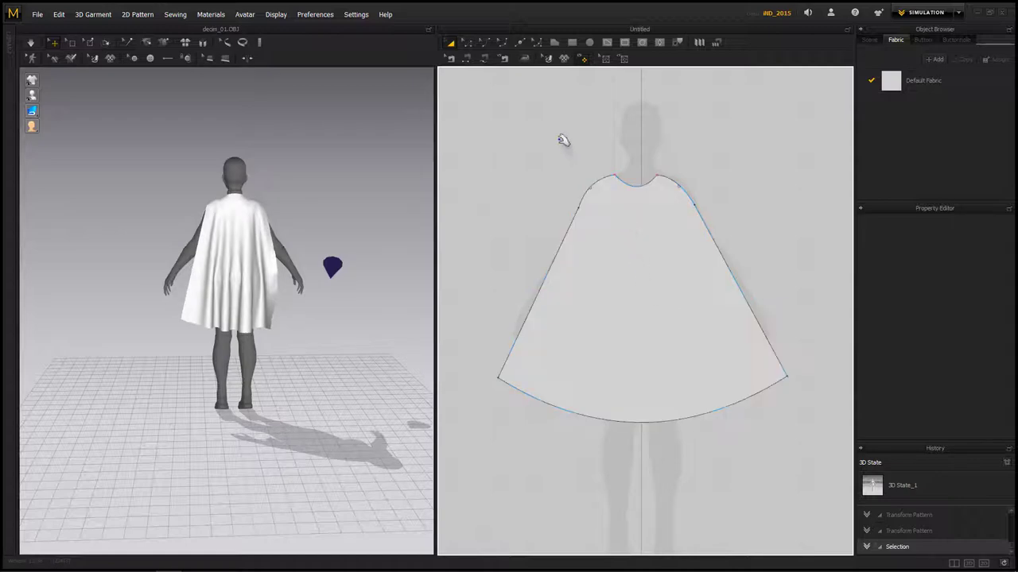
- Move the cape pattern's neckline and shoulder curves together about 17.7 mm to re-centre them on the avatar silhouette
{"action": "left_click", "coordinate": [467, 42]}
{"action": "left_click_drag", "start_coordinate": [562, 143], "coordinate": [725, 236]}
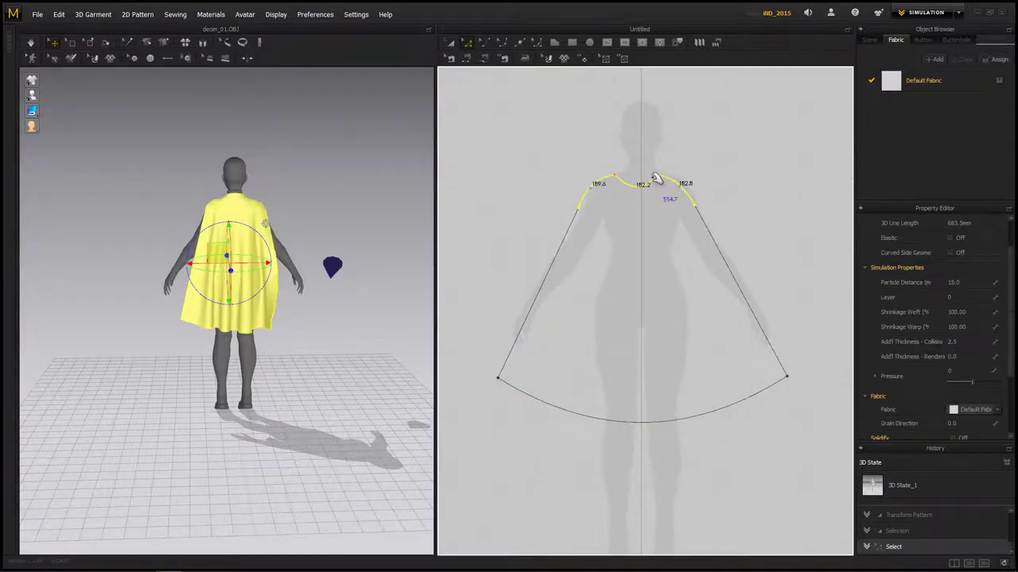
{"action": "left_click_drag", "start_coordinate": [655, 178], "coordinate": [662, 176]}
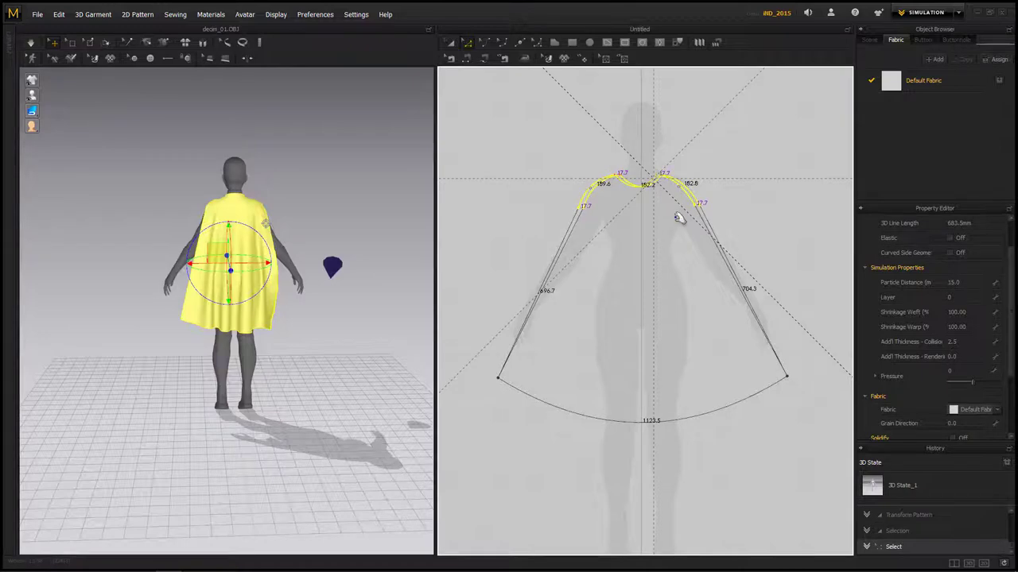
{"action": "left_click_drag", "start_coordinate": [678, 219], "coordinate": [677, 219]}
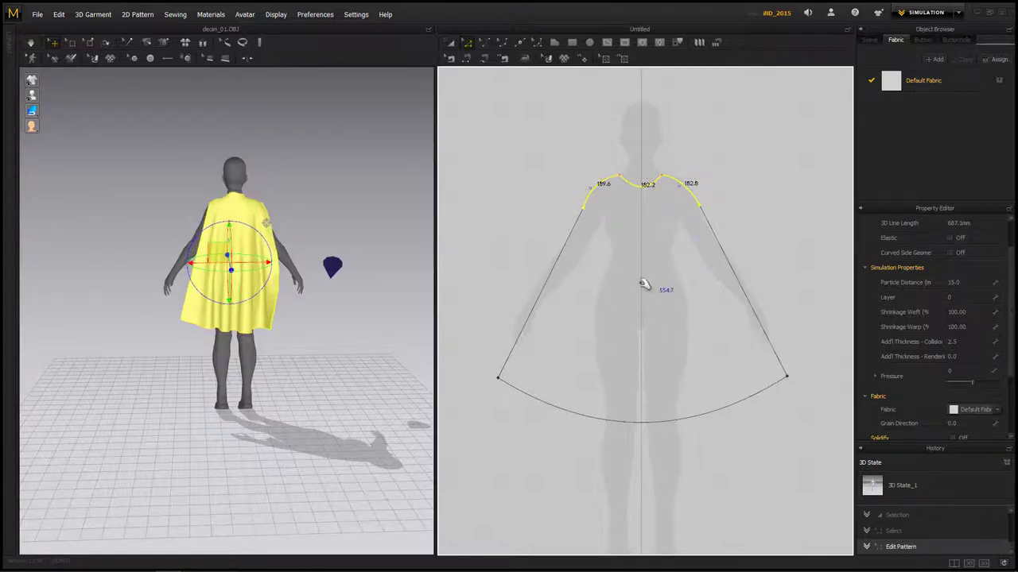
- Edit the hem's curvature, pulling its middle downward into a deeper arc about 1231.5 mm long
{"action": "mouse_move", "coordinate": [484, 366]}
{"action": "left_mouse_down"}
{"action": "mouse_move", "coordinate": [530, 409]}
{"action": "mouse_move", "coordinate": [499, 379]}
{"action": "left_mouse_up"}
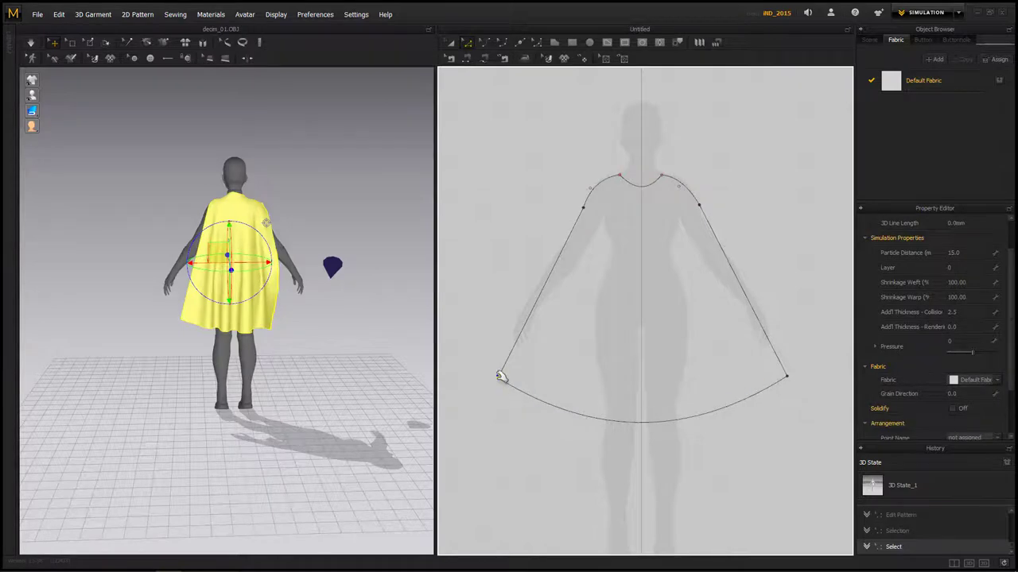
{"action": "left_click", "coordinate": [485, 42]}
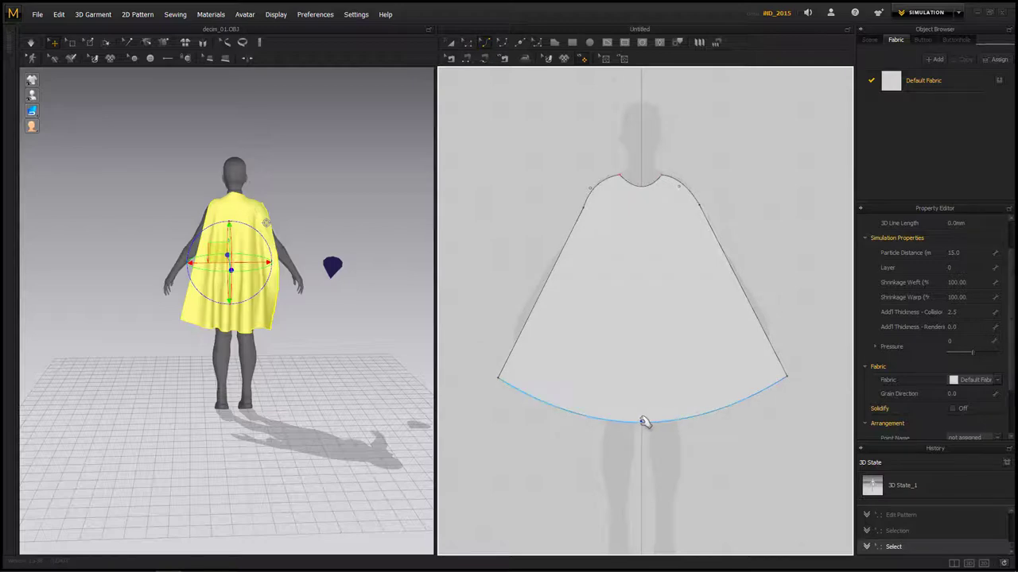
{"action": "left_click_drag", "start_coordinate": [644, 422], "coordinate": [641, 485]}
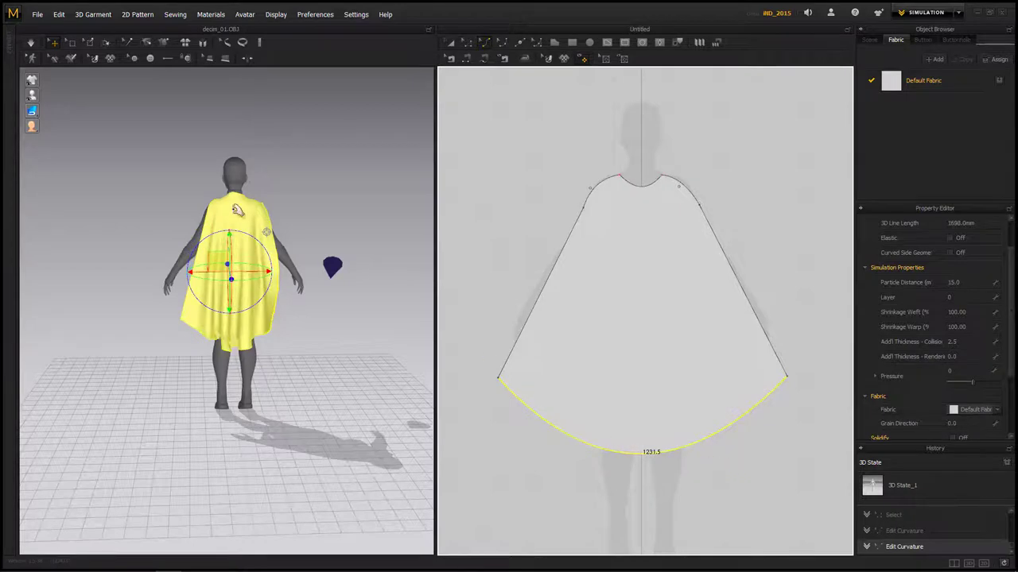
- Simulate the reshaped cape and pull its lower side edges outward on both sides of the avatar
{"action": "left_click", "coordinate": [32, 42]}
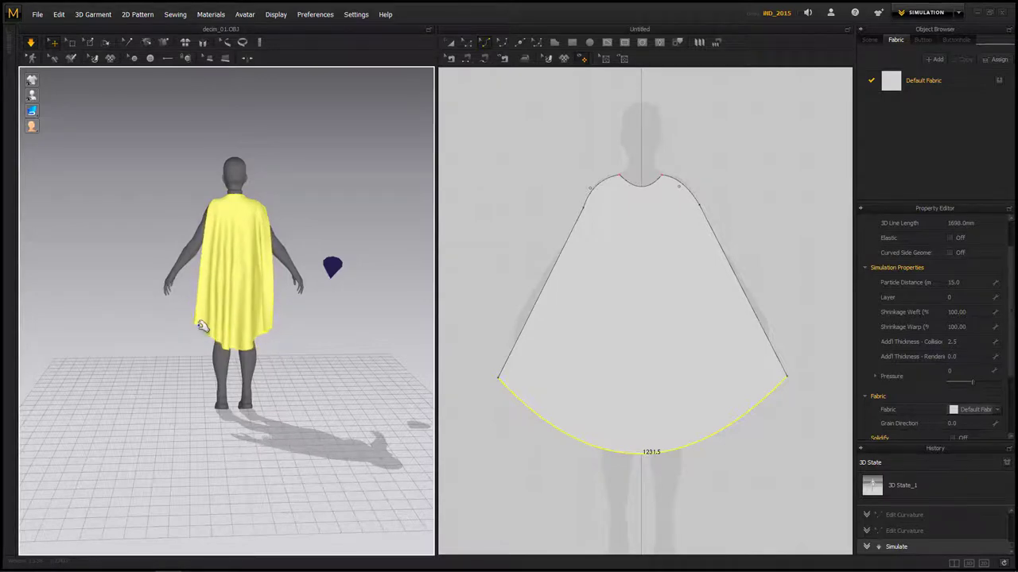
{"action": "left_click", "coordinate": [171, 314]}
{"action": "left_click_drag", "start_coordinate": [169, 312], "coordinate": [148, 293]}
{"action": "left_click_drag", "start_coordinate": [275, 328], "coordinate": [329, 313]}
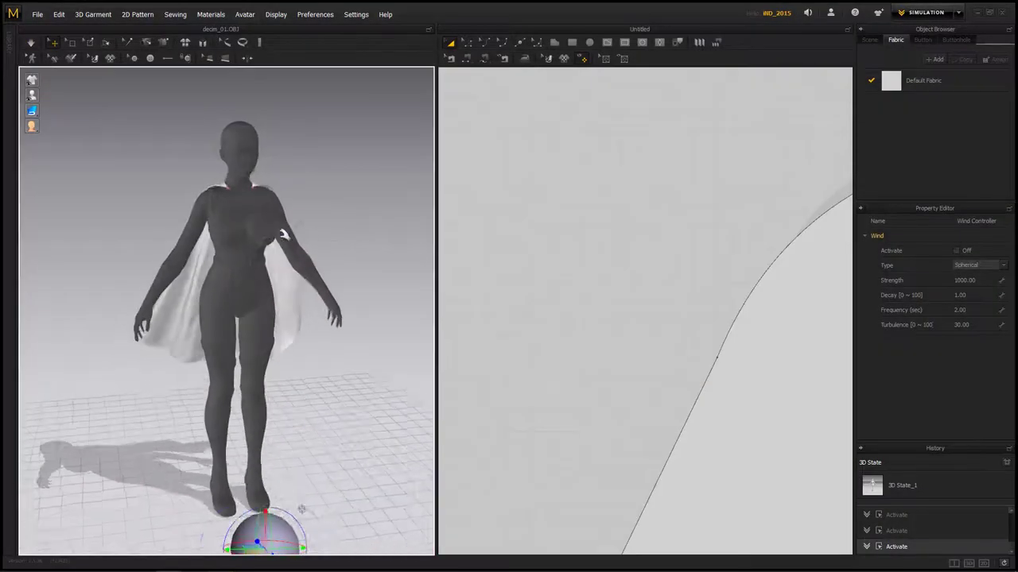
- Export only the cape as cape_test1.obj, excluding avatars, as a single unwelded thin object with unified UV coordinates in cm (DAZ Studio) scale
{"action": "right_click_drag", "start_coordinate": [283, 235], "coordinate": [39, 228]}
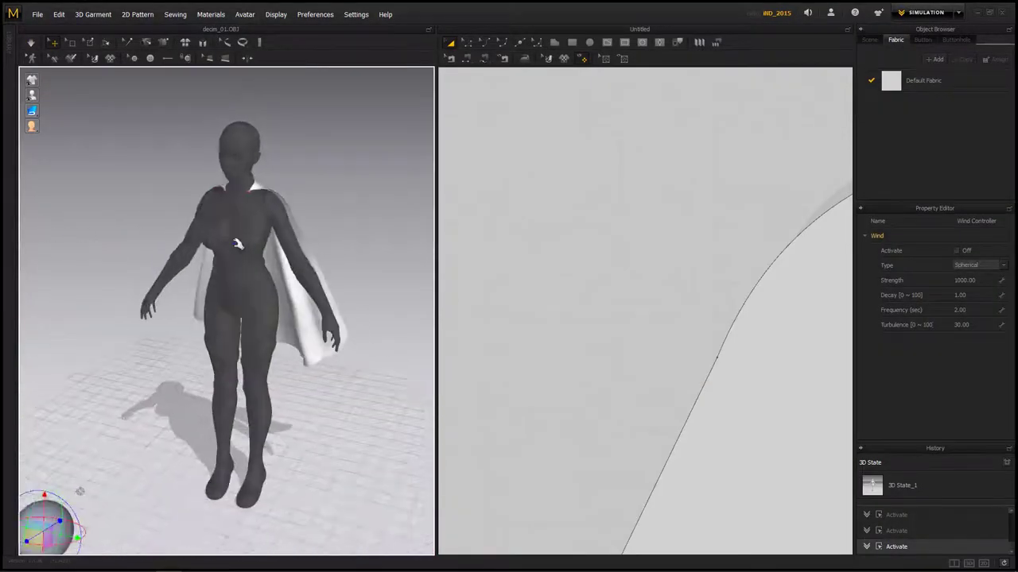
{"action": "right_click_drag", "start_coordinate": [237, 244], "coordinate": [228, 243]}
{"action": "left_click", "coordinate": [37, 13]}
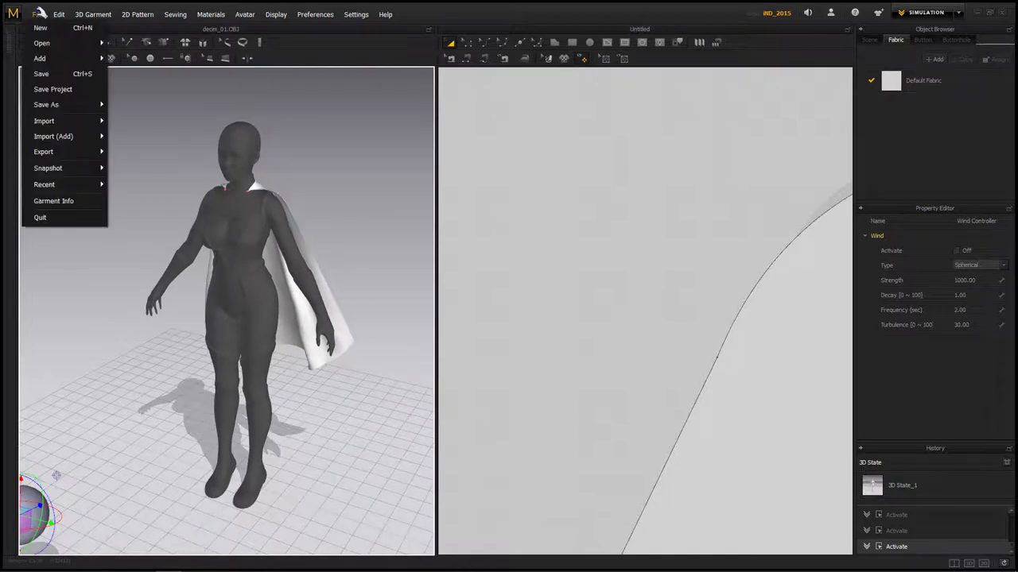
{"action": "mouse_move", "coordinate": [69, 153]}
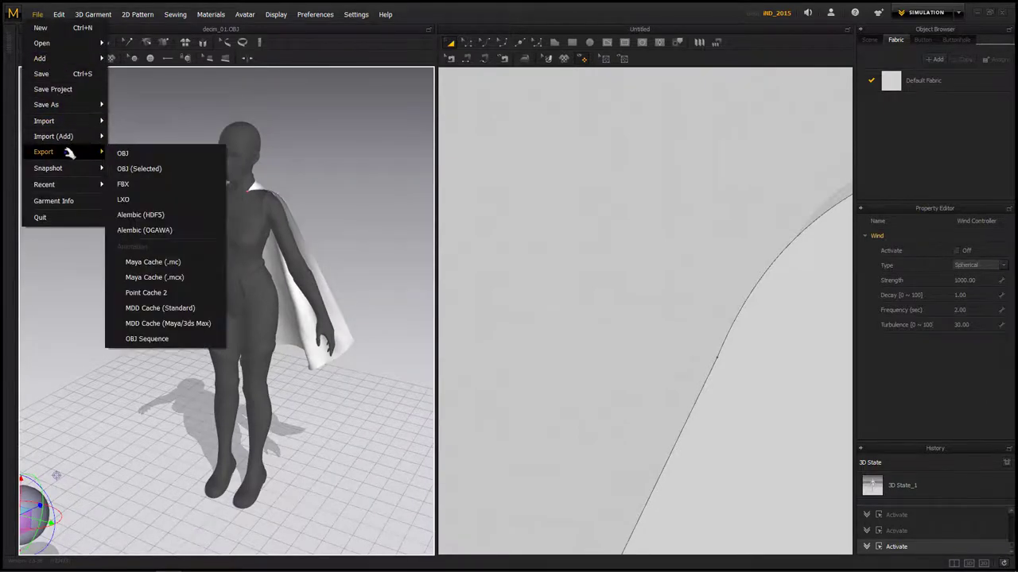
{"action": "left_click", "coordinate": [138, 153]}
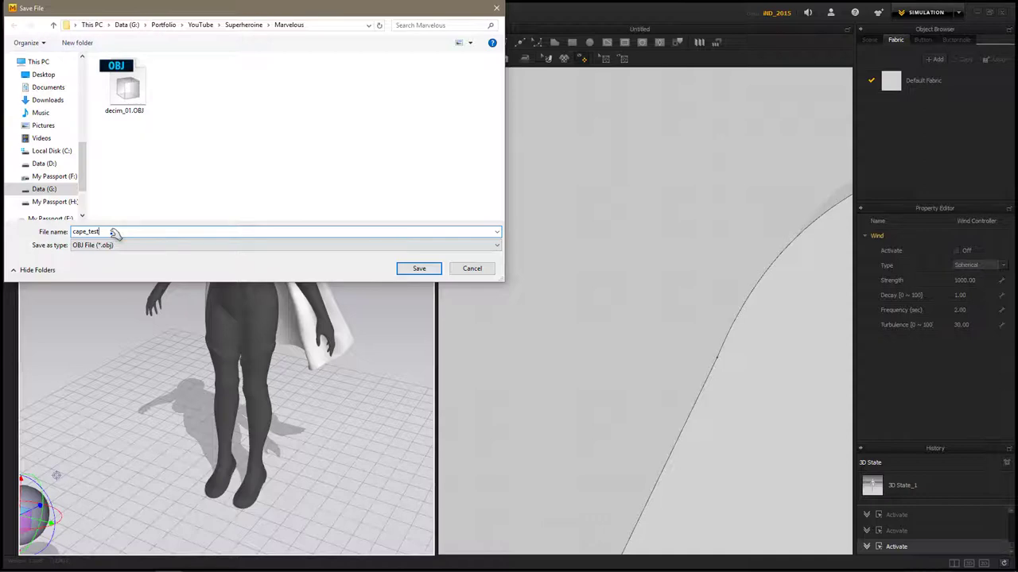
{"action": "key", "text": "Return"}
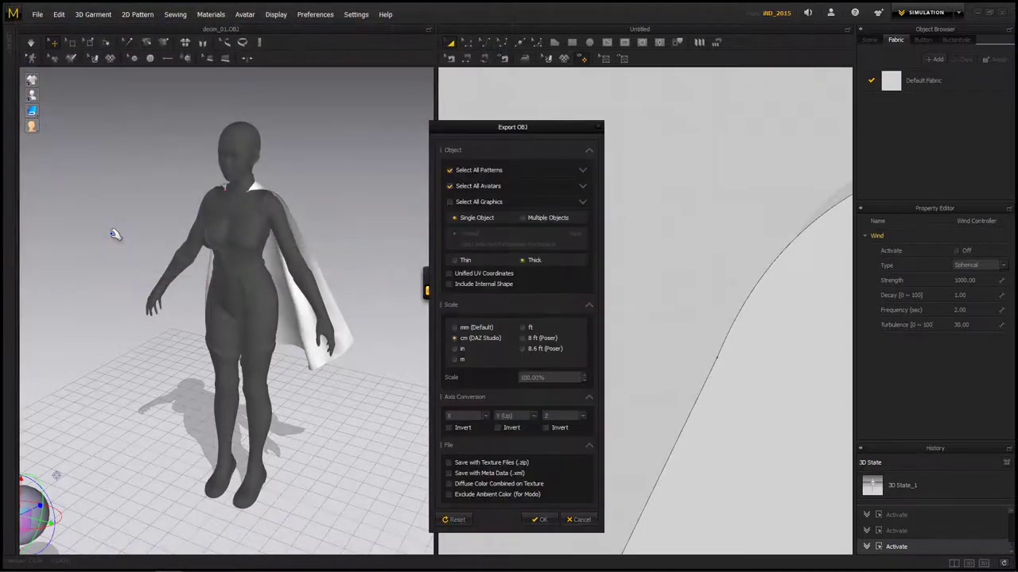
{"action": "left_click", "coordinate": [459, 260]}
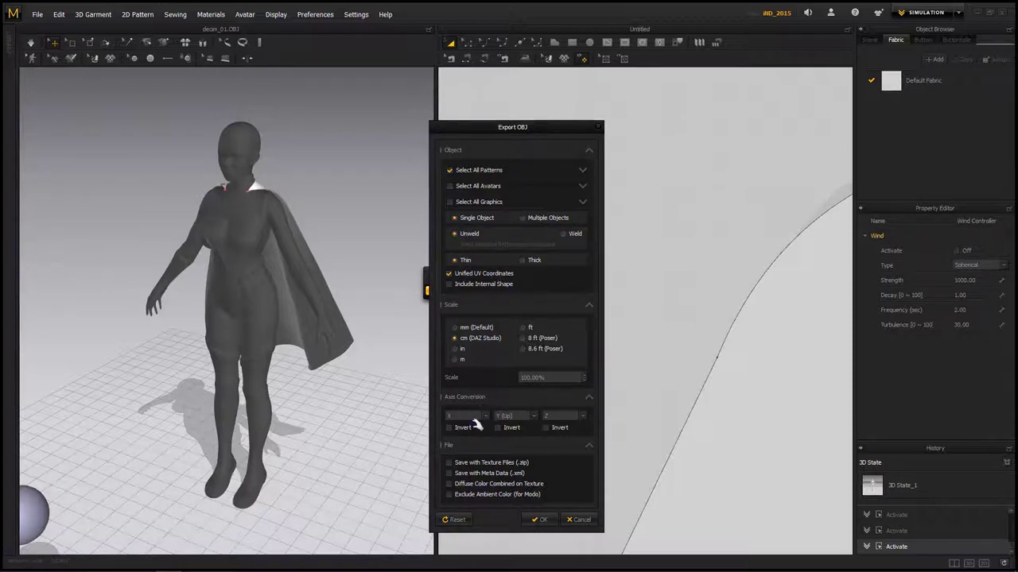
{"action": "left_click", "coordinate": [541, 520]}
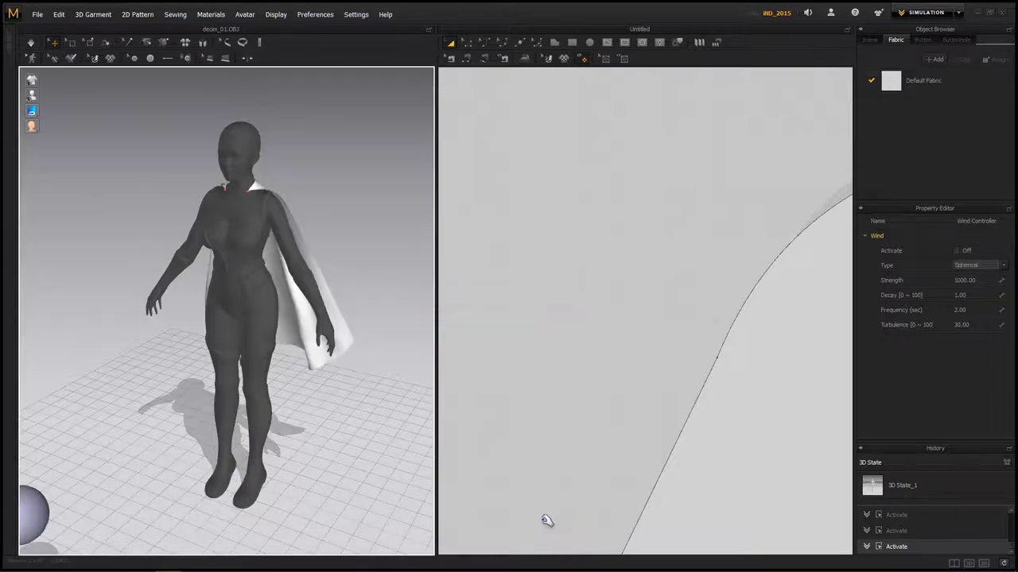
- Switch to ZBrush, append a Sphereinder3D subtool to the costume figure and replace it with the imported cape_test1.obj
{"action": "key", "text": "alt+Tab"}
{"action": "key", "text": "Tab"}
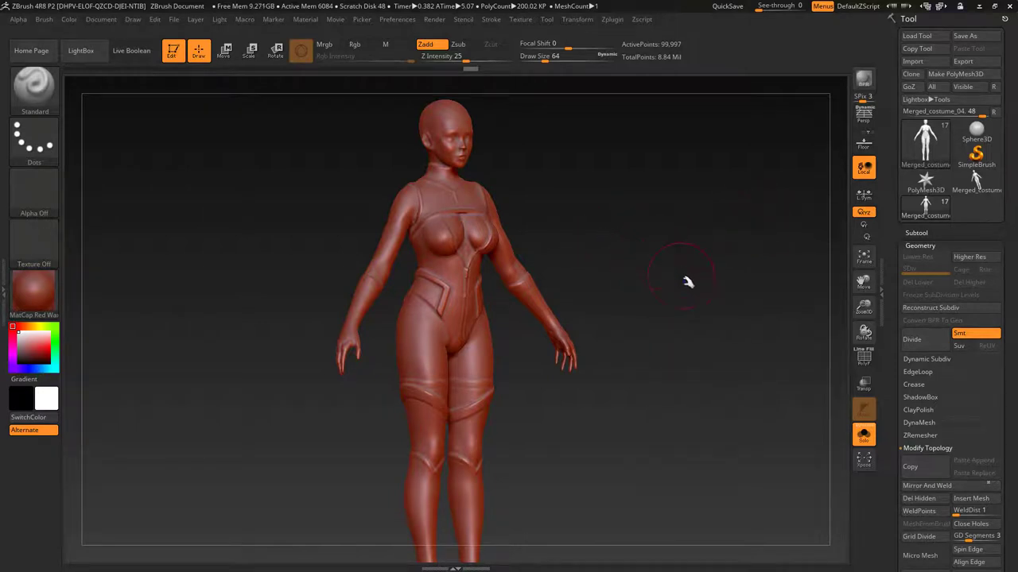
{"action": "left_click", "coordinate": [916, 232]}
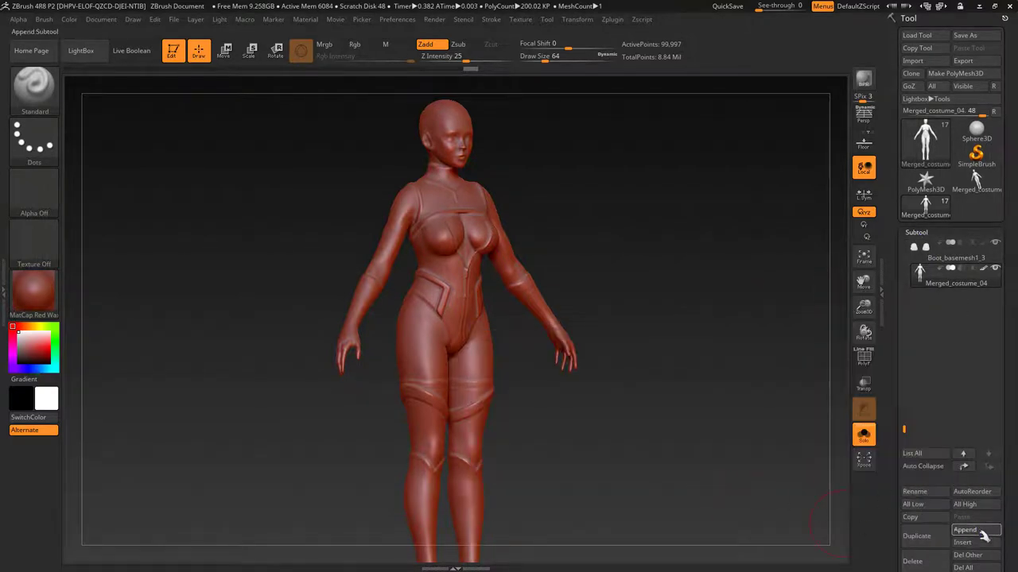
{"action": "left_click", "coordinate": [982, 530]}
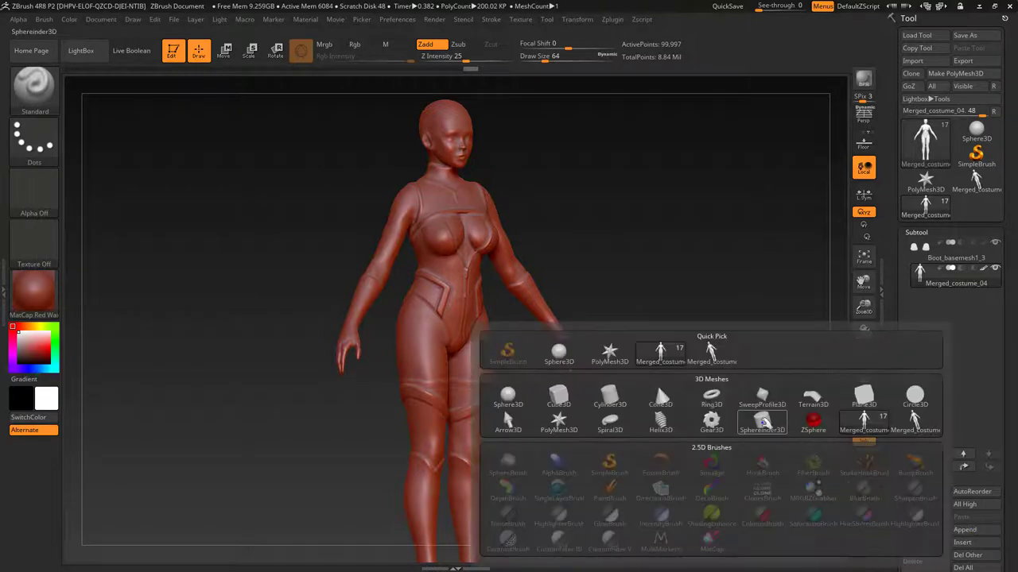
{"action": "left_click", "coordinate": [815, 420]}
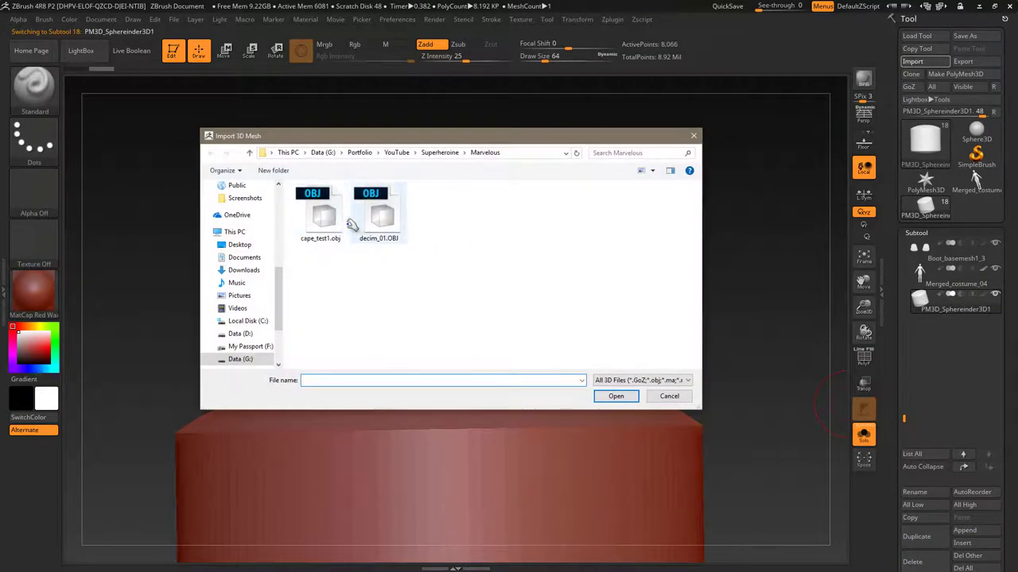
{"action": "left_click", "coordinate": [322, 216]}
{"action": "left_click", "coordinate": [613, 397]}
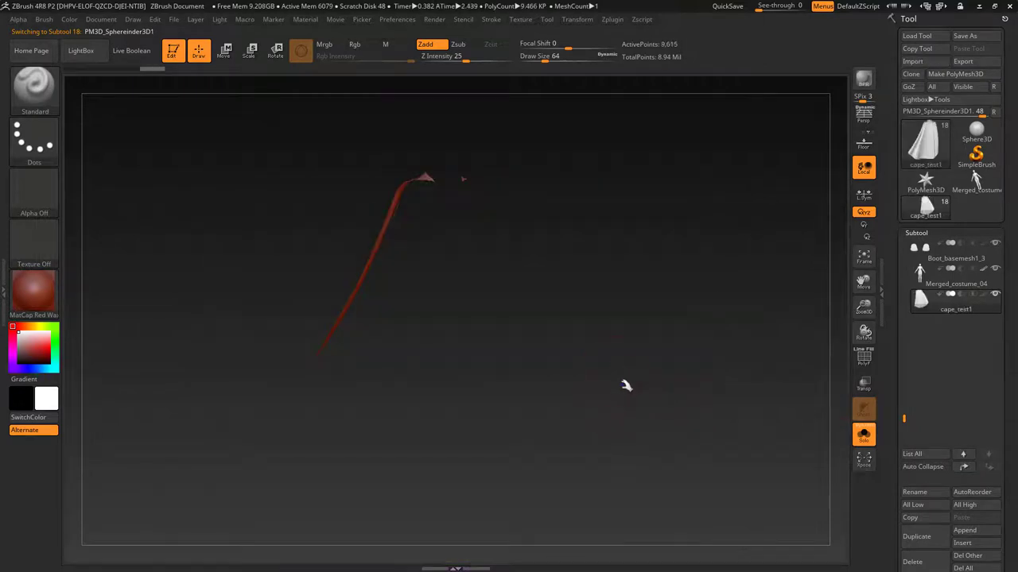
- Try subdividing the imported cape mesh several times to check its smoothness, and return it to the undivided mesh
{"action": "left_click_drag", "start_coordinate": [625, 386], "coordinate": [712, 402]}
{"action": "mouse_move", "coordinate": [683, 366]}
{"action": "left_mouse_down", "text": "alt"}
{"action": "mouse_move", "coordinate": [723, 331]}
{"action": "mouse_move", "coordinate": [711, 352]}
{"action": "mouse_move", "coordinate": [673, 345]}
{"action": "mouse_move", "coordinate": [677, 336]}
{"action": "mouse_move", "coordinate": [739, 450]}
{"action": "mouse_move", "coordinate": [727, 461]}
{"action": "mouse_move", "coordinate": [615, 249]}
{"action": "mouse_move", "coordinate": [680, 439]}
{"action": "mouse_move", "coordinate": [699, 445]}
{"action": "left_mouse_up", "text": "alt"}
{"action": "key", "text": "ctrl"}
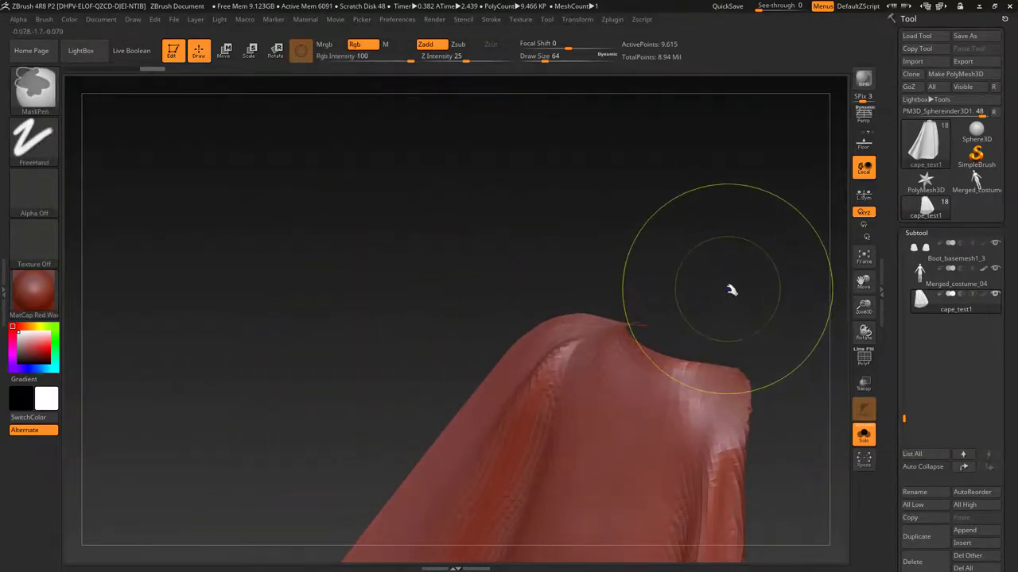
{"action": "key", "text": "ctrl+d"}
{"action": "left_click_drag", "start_coordinate": [755, 309], "coordinate": [734, 299]}
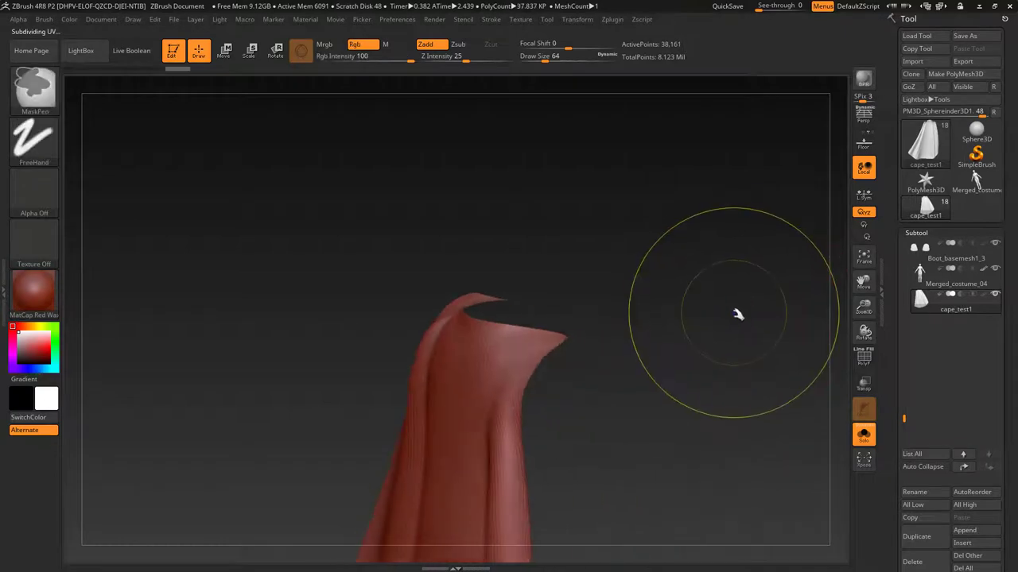
{"action": "key", "text": "ctrl+d"}
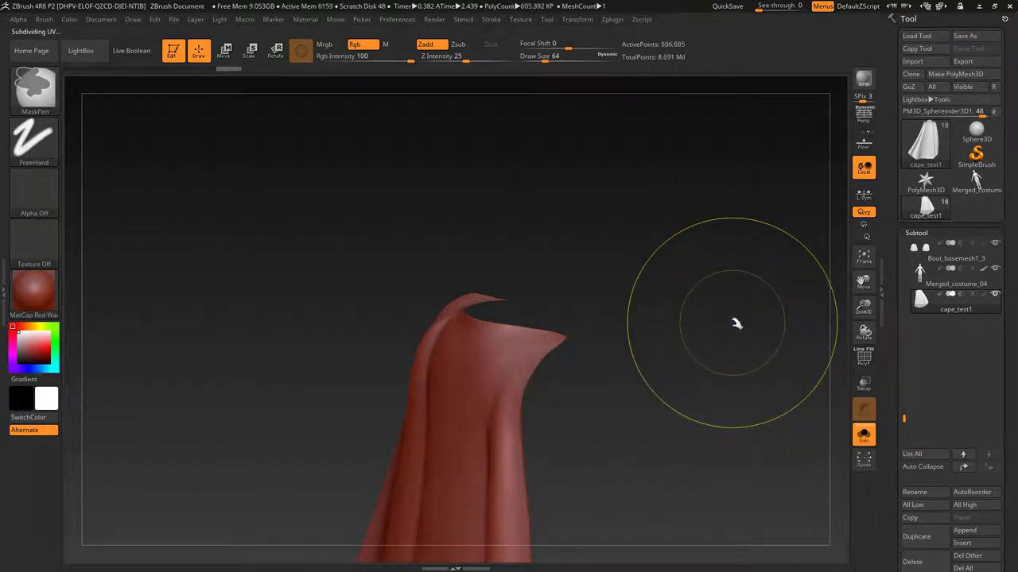
{"action": "left_click_drag", "start_coordinate": [707, 363], "coordinate": [718, 364]}
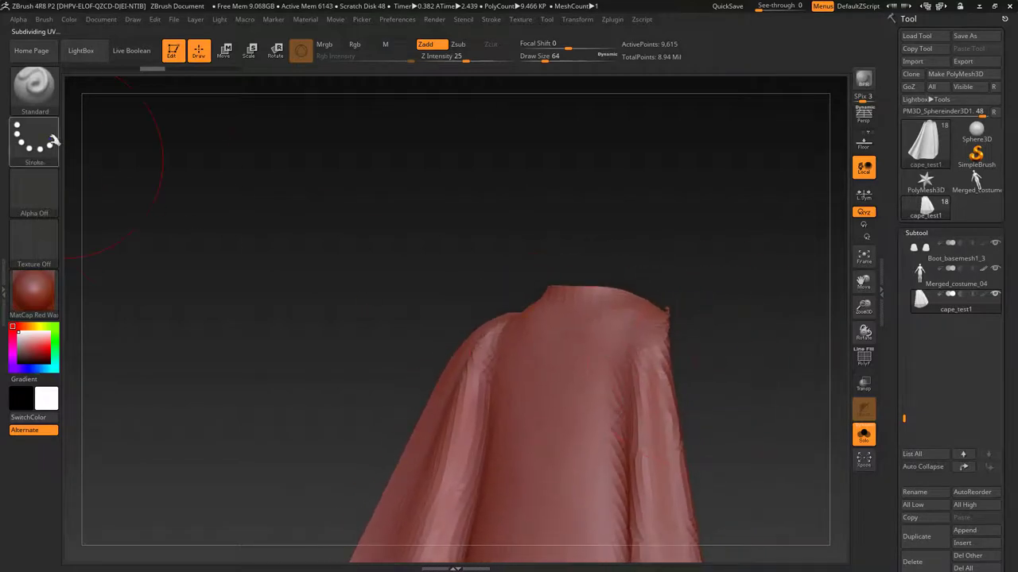
- Choose the ZModeler brush for the cape and set its draw size to 4
{"action": "left_click", "coordinate": [36, 88]}
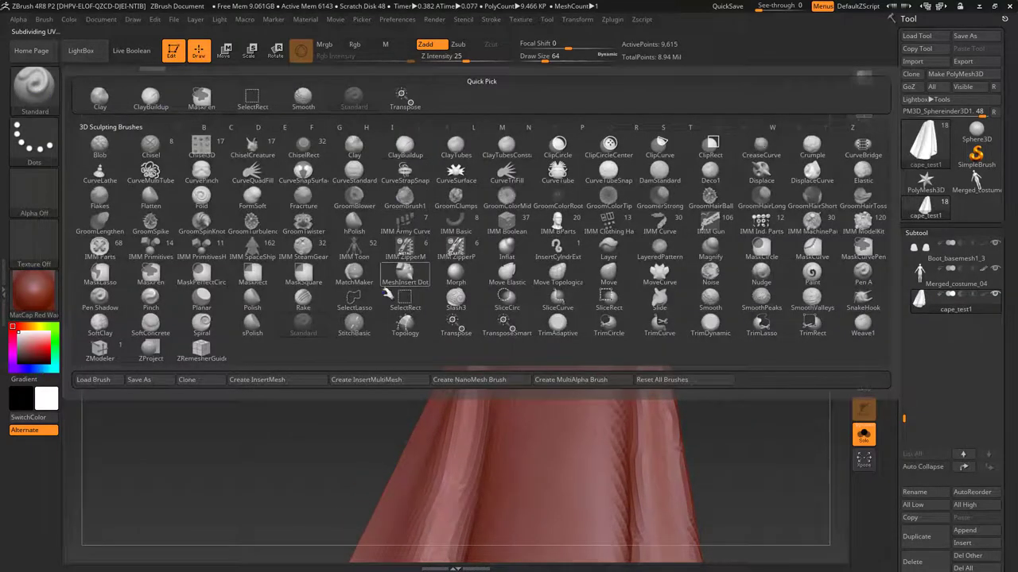
{"action": "left_click", "coordinate": [101, 347]}
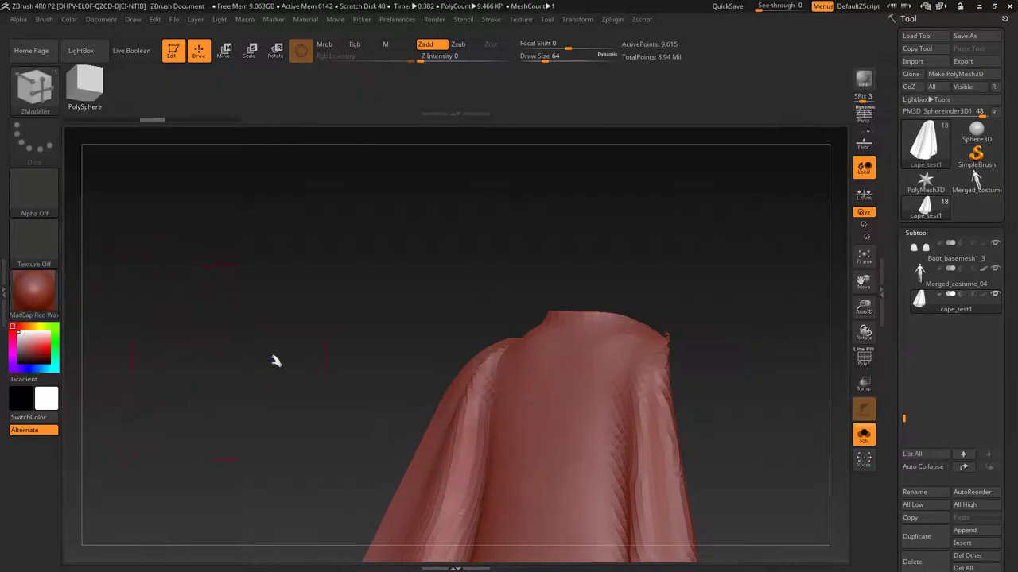
{"action": "left_click_drag", "start_coordinate": [674, 288], "coordinate": [526, 203], "text": "alt"}
{"action": "left_click_drag", "start_coordinate": [613, 266], "coordinate": [624, 295], "text": "alt"}
{"action": "key", "text": "s"}
{"action": "left_click_drag", "start_coordinate": [434, 297], "coordinate": [412, 297]}
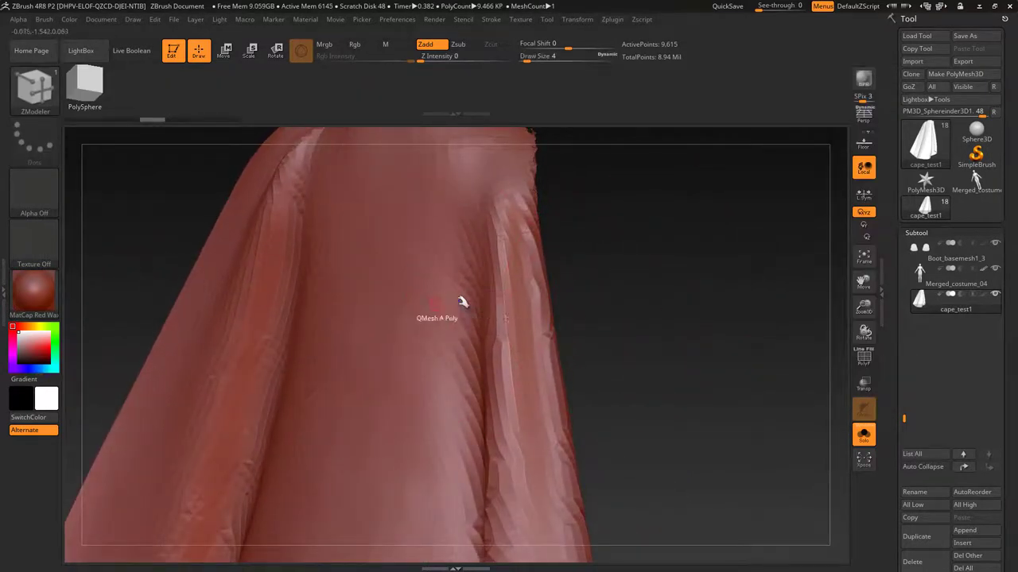
- Extrude the cape's polygons with the Polygroup All target to give the cloth a small thickness
{"action": "key", "text": "space"}
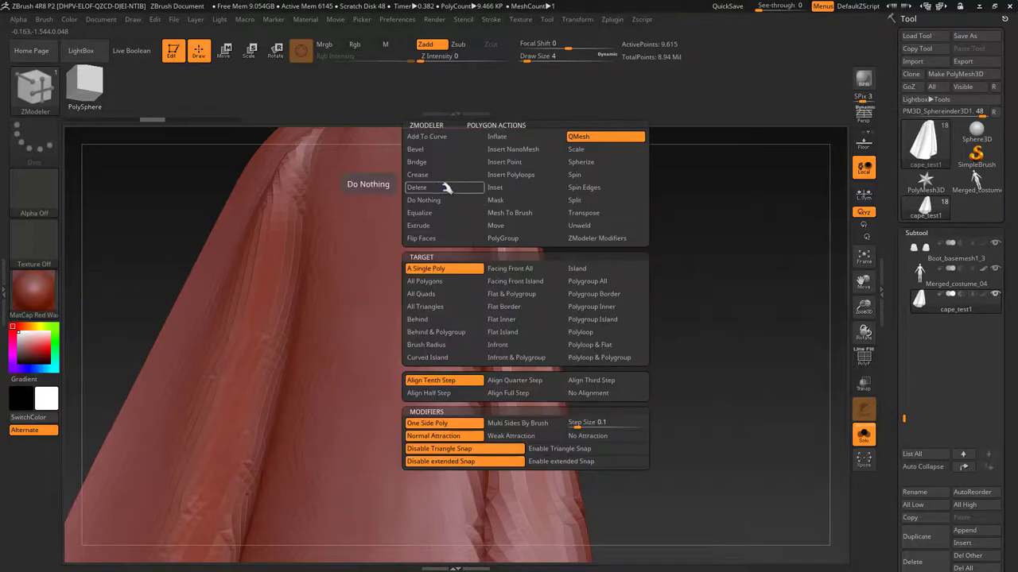
{"action": "left_click", "coordinate": [438, 226]}
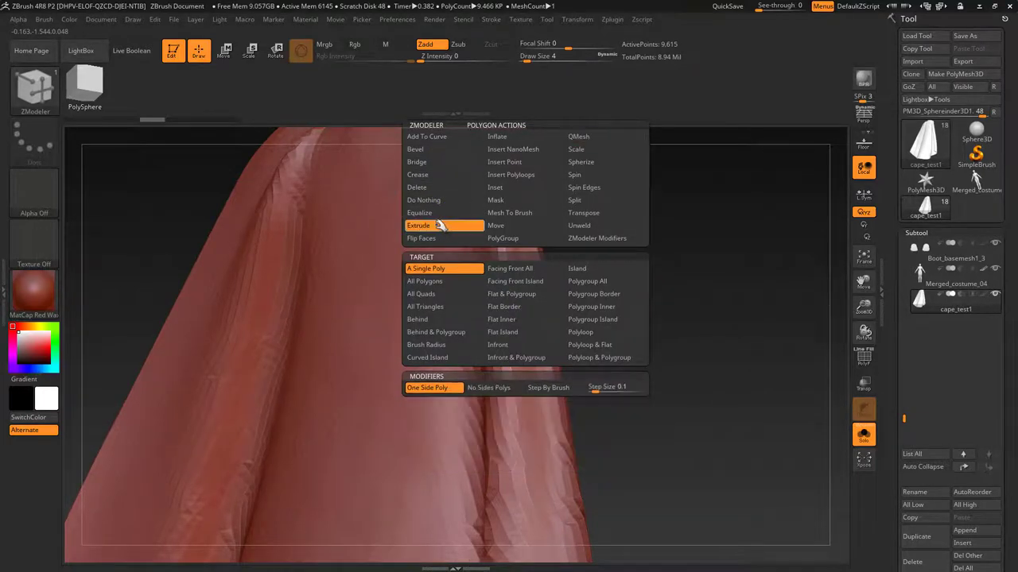
{"action": "left_click", "coordinate": [604, 282]}
{"action": "left_click_drag", "start_coordinate": [660, 318], "coordinate": [509, 343]}
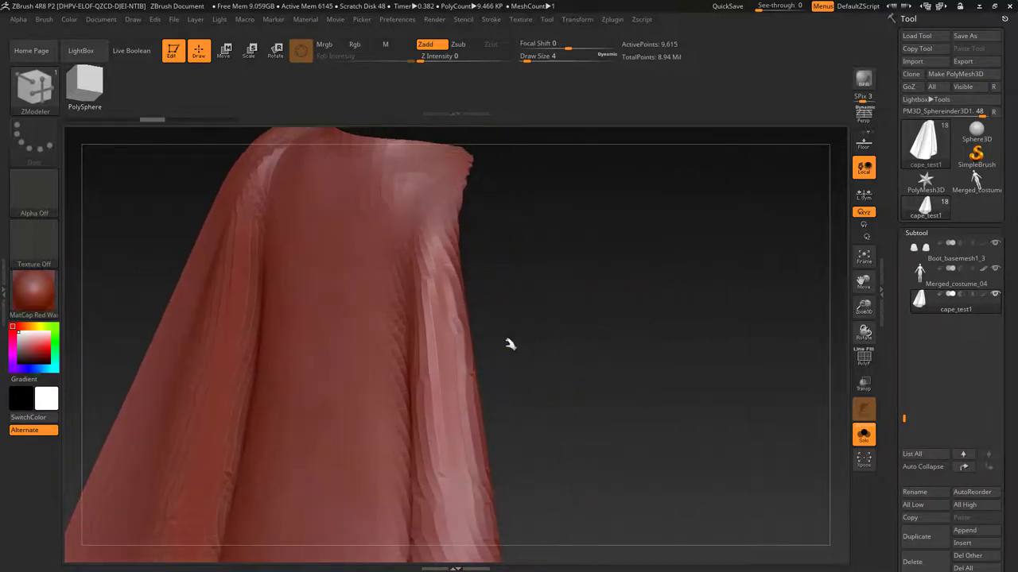
{"action": "left_click_drag", "start_coordinate": [557, 286], "coordinate": [541, 336]}
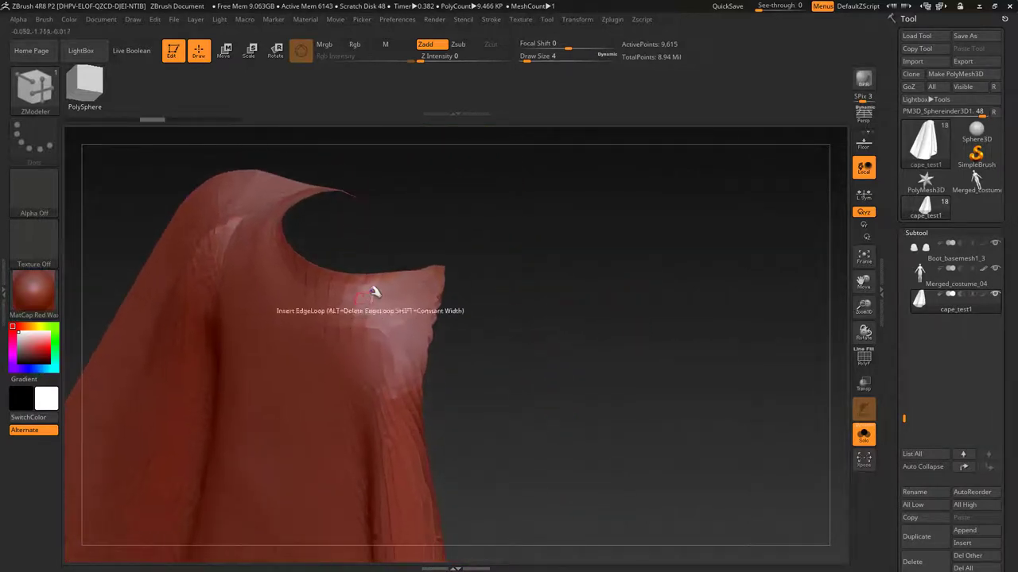
{"action": "left_click", "coordinate": [340, 282]}
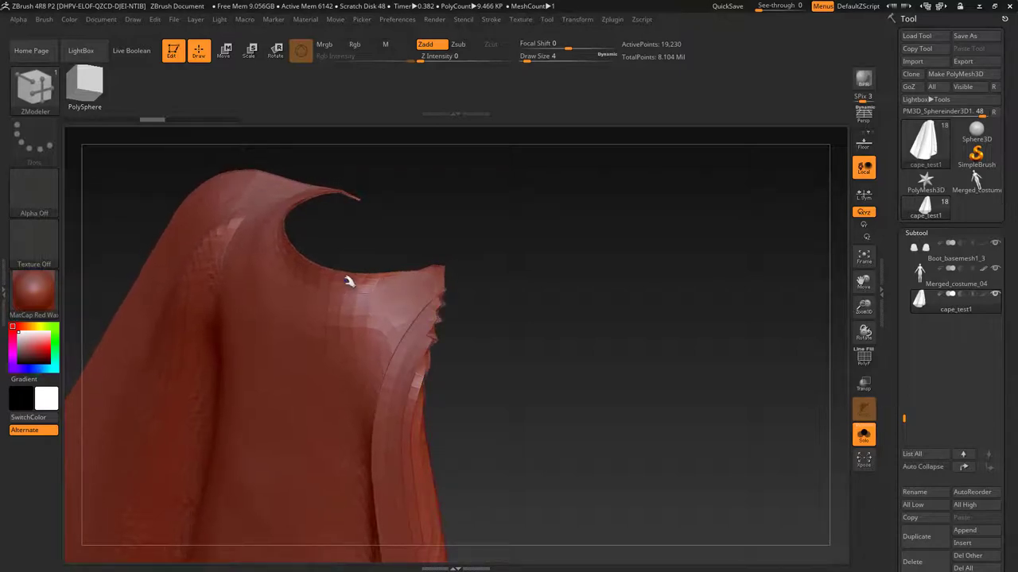
{"action": "right_click_drag", "start_coordinate": [351, 279], "coordinate": [338, 286]}
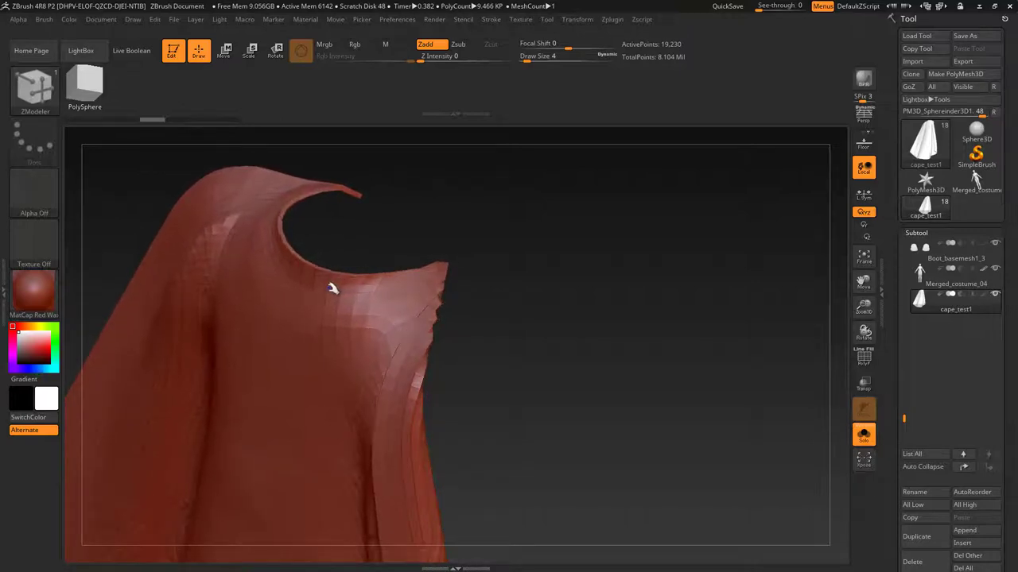
- Show the cape together with the other subtools on the body and hide the Merged_costume_04 subtool
{"action": "left_click", "coordinate": [863, 435]}
{"action": "left_click_drag", "start_coordinate": [711, 332], "coordinate": [745, 386]}
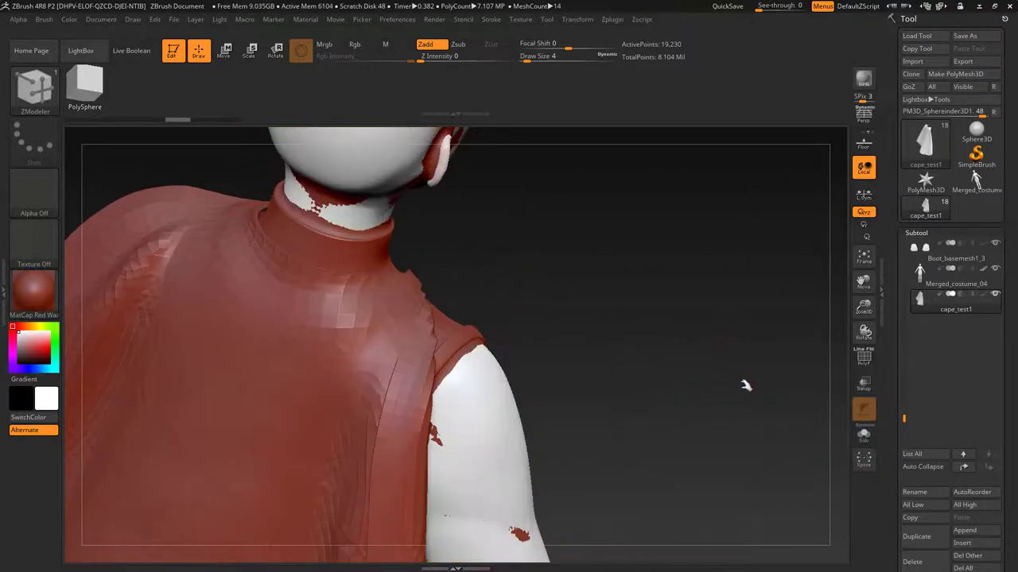
{"action": "left_click", "coordinate": [993, 270]}
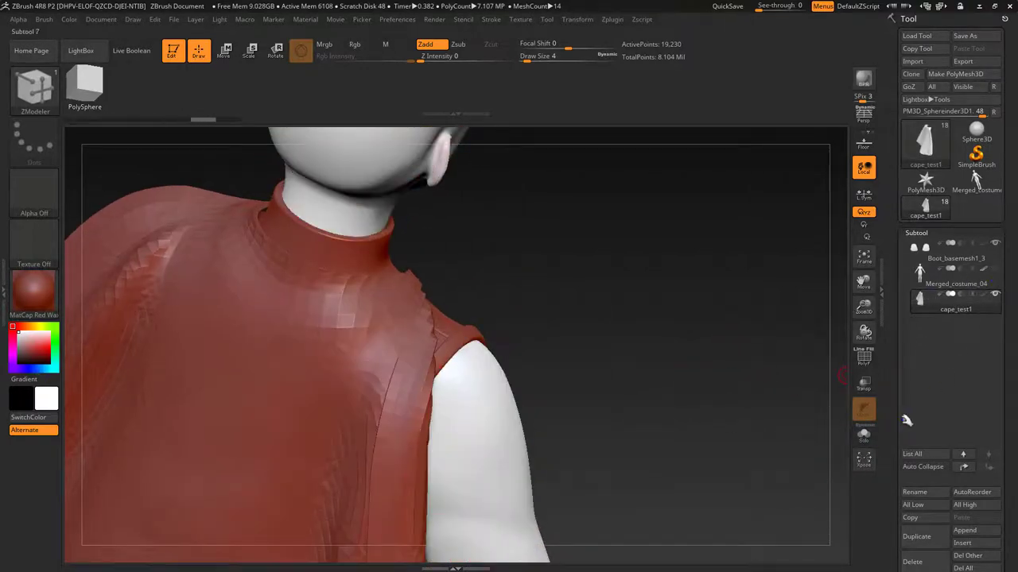
{"action": "mouse_move", "coordinate": [689, 384]}
{"action": "left_mouse_down"}
{"action": "mouse_move", "coordinate": [650, 341]}
{"action": "mouse_move", "coordinate": [695, 350]}
{"action": "mouse_move", "coordinate": [688, 368]}
{"action": "mouse_move", "coordinate": [708, 390]}
{"action": "left_mouse_up"}
- Isolate the thickened cape, display its polygon wireframe and apply the MatCap Gray material
{"action": "left_click", "coordinate": [863, 435]}
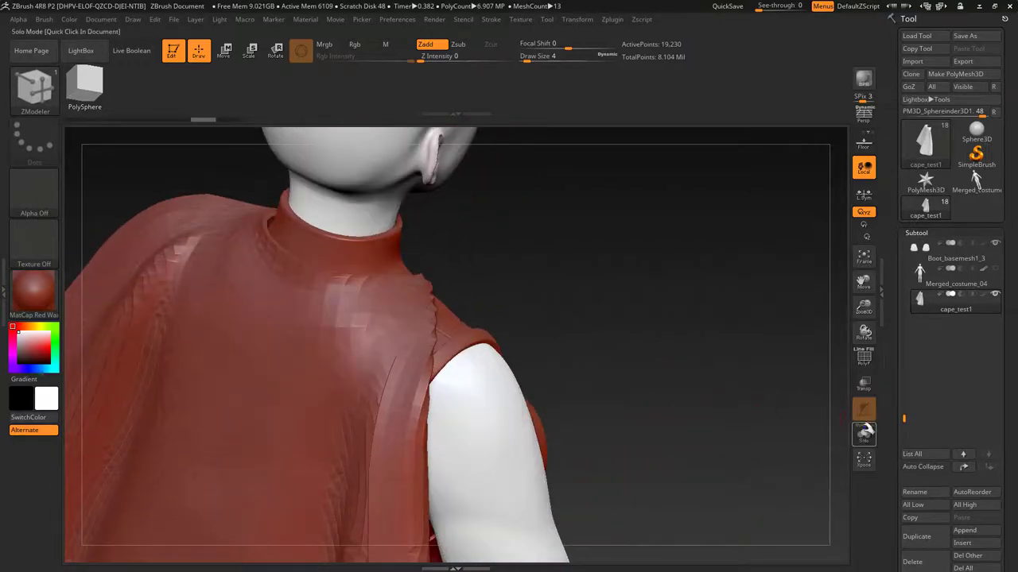
{"action": "left_click_drag", "start_coordinate": [680, 440], "coordinate": [572, 425]}
{"action": "left_click", "coordinate": [862, 359]}
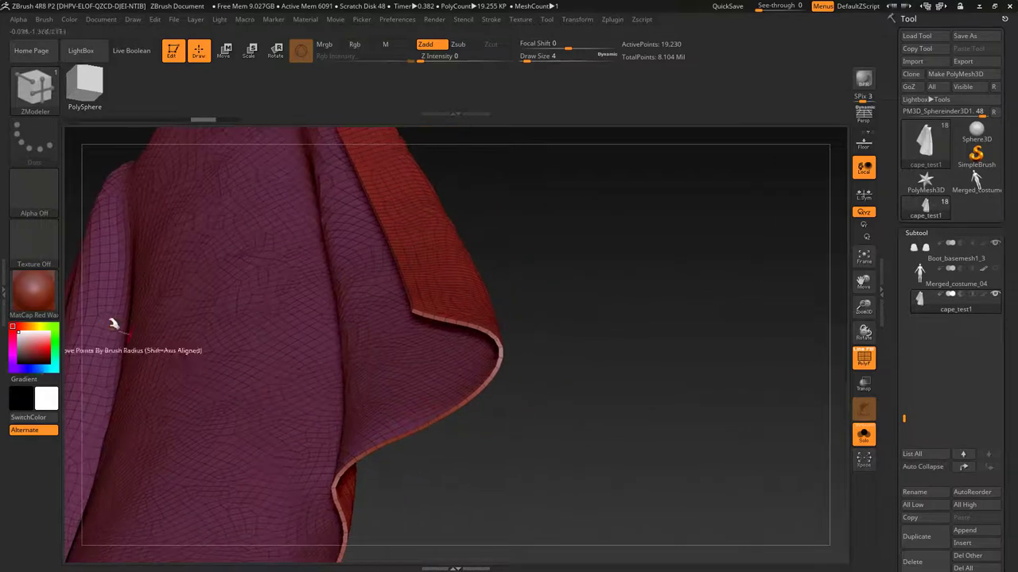
{"action": "left_click", "coordinate": [34, 292]}
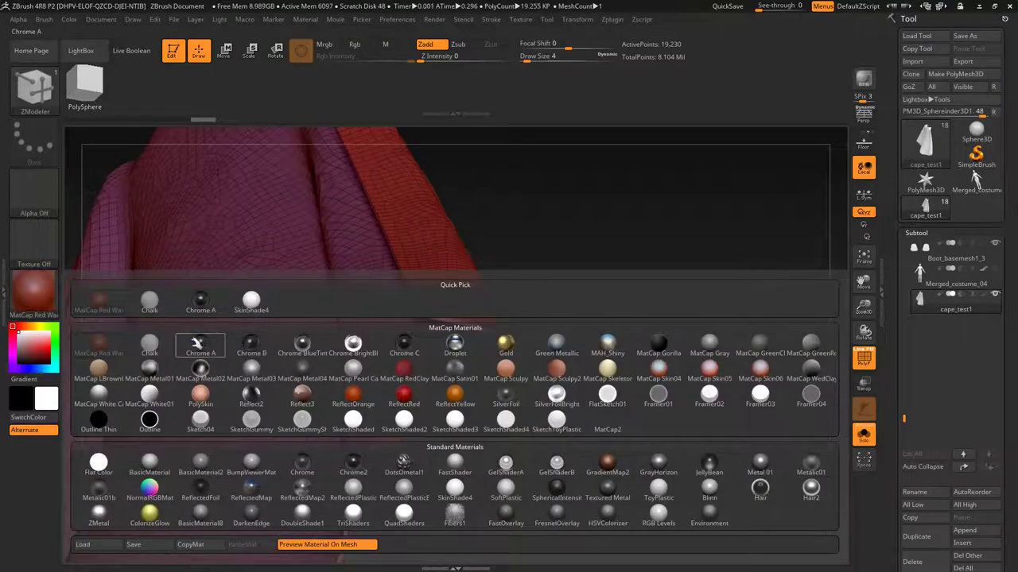
{"action": "left_click", "coordinate": [710, 343]}
- Insert two single edge loops along the thin rim strip at the cape's lower edge
{"action": "left_click_drag", "start_coordinate": [654, 400], "coordinate": [636, 334], "text": "alt"}
{"action": "key", "text": "space"}
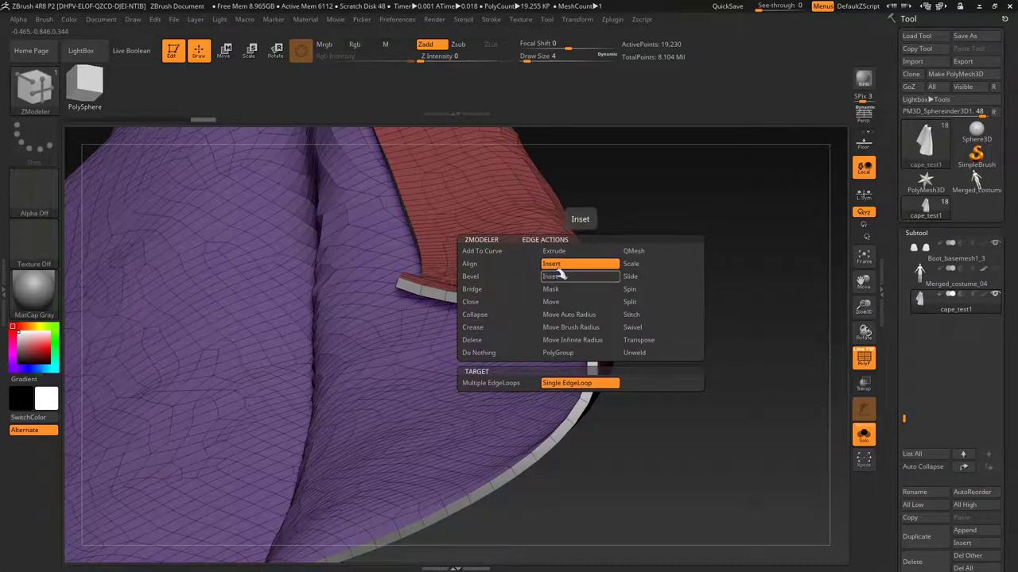
{"action": "left_click", "coordinate": [552, 384]}
{"action": "left_click_drag", "start_coordinate": [693, 409], "coordinate": [519, 370]}
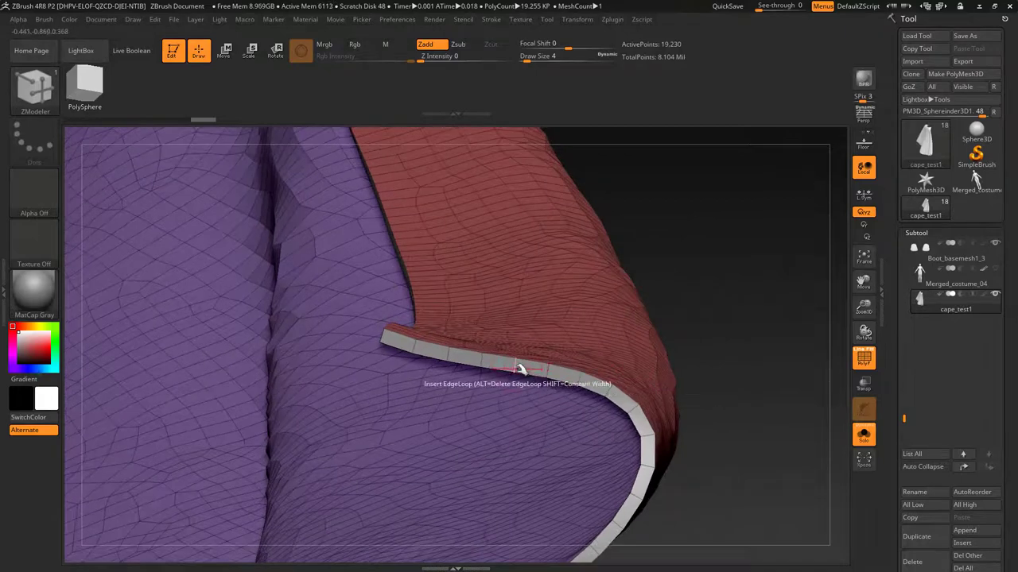
{"action": "left_click", "coordinate": [518, 365]}
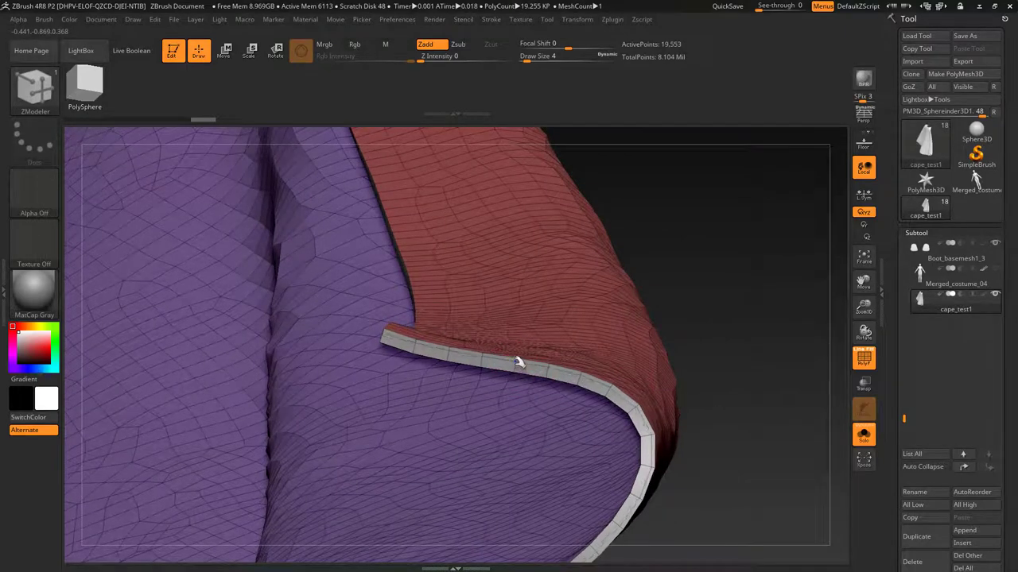
{"action": "left_click", "coordinate": [518, 367]}
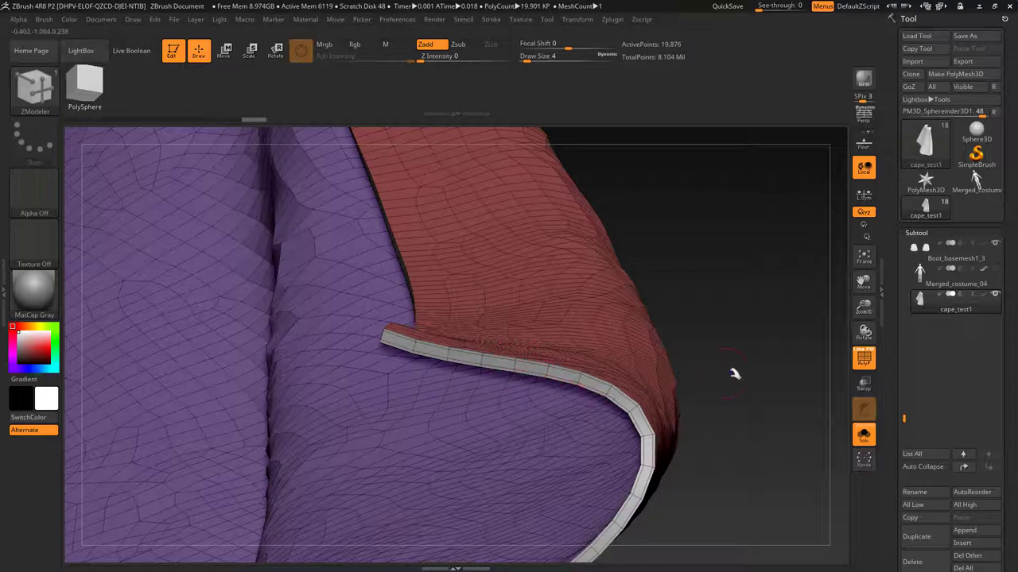
{"action": "mouse_move", "coordinate": [734, 374]}
{"action": "left_mouse_down"}
{"action": "mouse_move", "coordinate": [682, 348]}
{"action": "mouse_move", "coordinate": [709, 358]}
{"action": "mouse_move", "coordinate": [699, 359]}
{"action": "mouse_move", "coordinate": [697, 401]}
{"action": "left_mouse_up"}
{"action": "key", "text": "ctrl"}
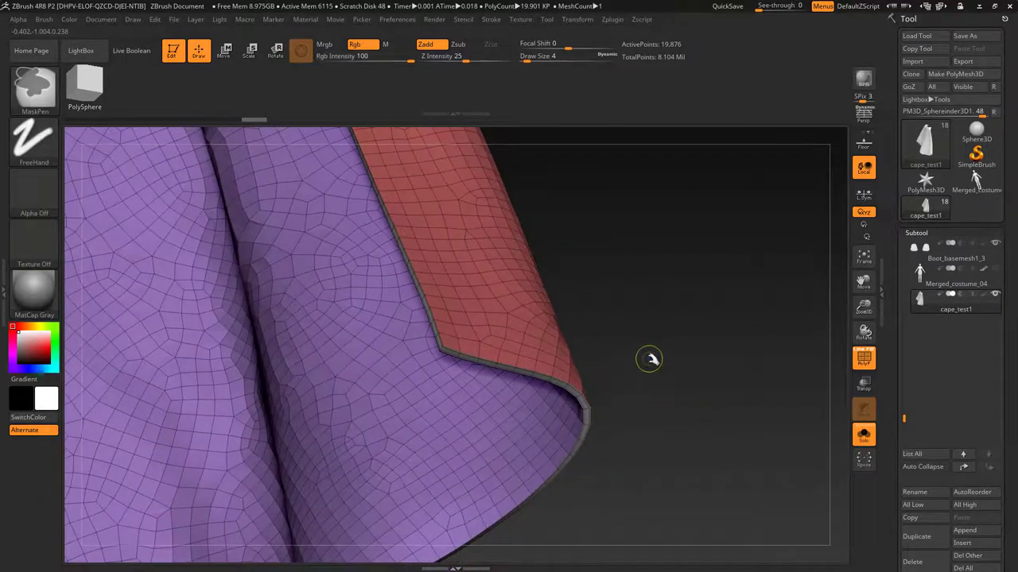
- Subdivide the cape three times and inspect how the rim and surface round off
{"action": "right_click_drag", "start_coordinate": [652, 339], "coordinate": [775, 446], "text": "ctrl"}
{"action": "left_click_drag", "start_coordinate": [747, 283], "coordinate": [749, 291]}
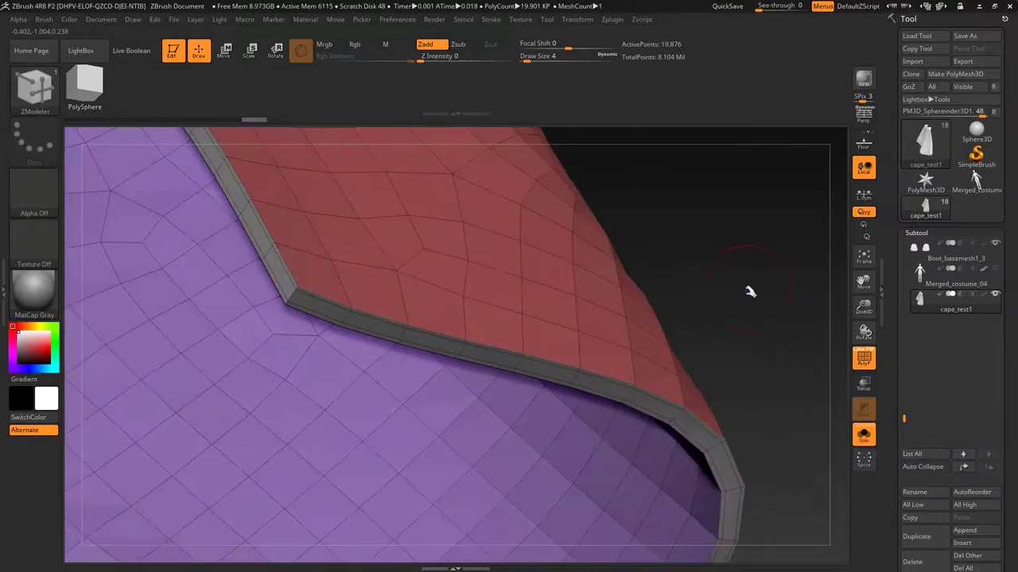
{"action": "key", "text": "ctrl+d"}
{"action": "key", "text": "ctrl+d"}
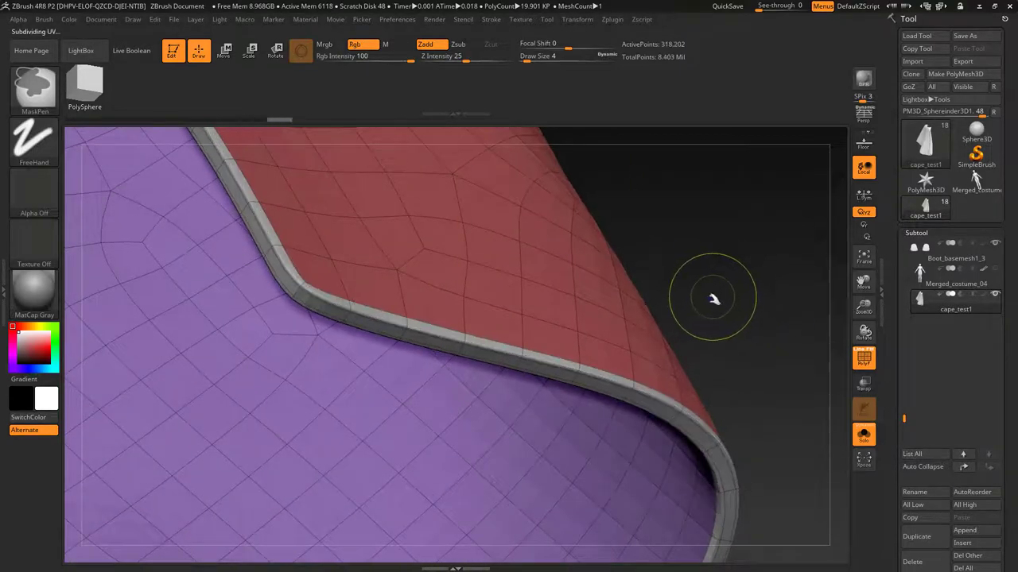
{"action": "key", "text": "ctrl+d"}
{"action": "mouse_move", "coordinate": [715, 311]}
{"action": "left_mouse_down", "text": "alt"}
{"action": "mouse_move", "coordinate": [679, 338]}
{"action": "mouse_move", "coordinate": [652, 323]}
{"action": "mouse_move", "coordinate": [627, 392]}
{"action": "mouse_move", "coordinate": [674, 391]}
{"action": "left_mouse_up", "text": "alt"}
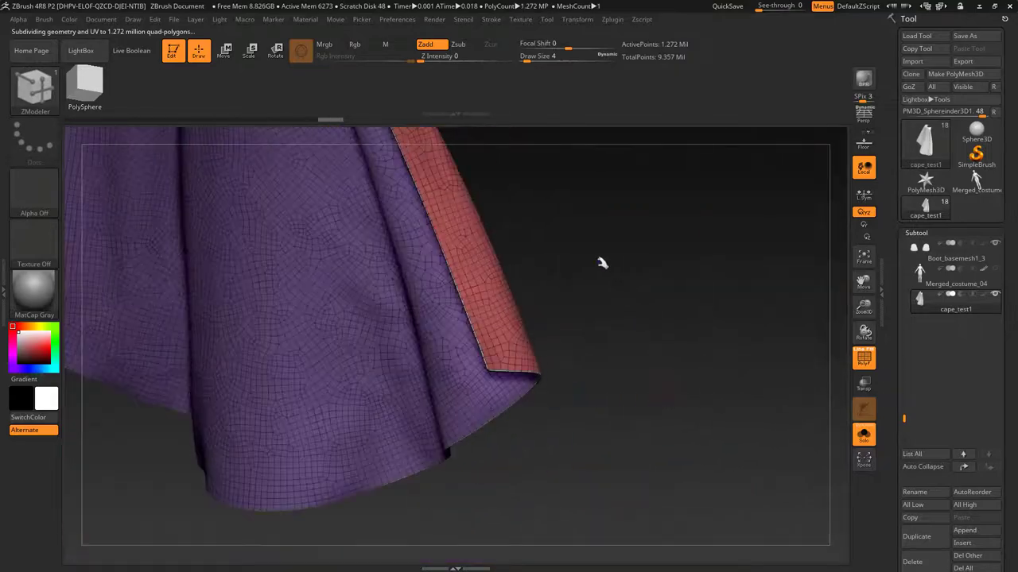
{"action": "mouse_move", "coordinate": [601, 264]}
{"action": "left_mouse_down"}
{"action": "mouse_move", "coordinate": [639, 448]}
{"action": "mouse_move", "coordinate": [641, 382]}
{"action": "mouse_move", "coordinate": [647, 457]}
{"action": "mouse_move", "coordinate": [634, 407]}
{"action": "left_mouse_up"}
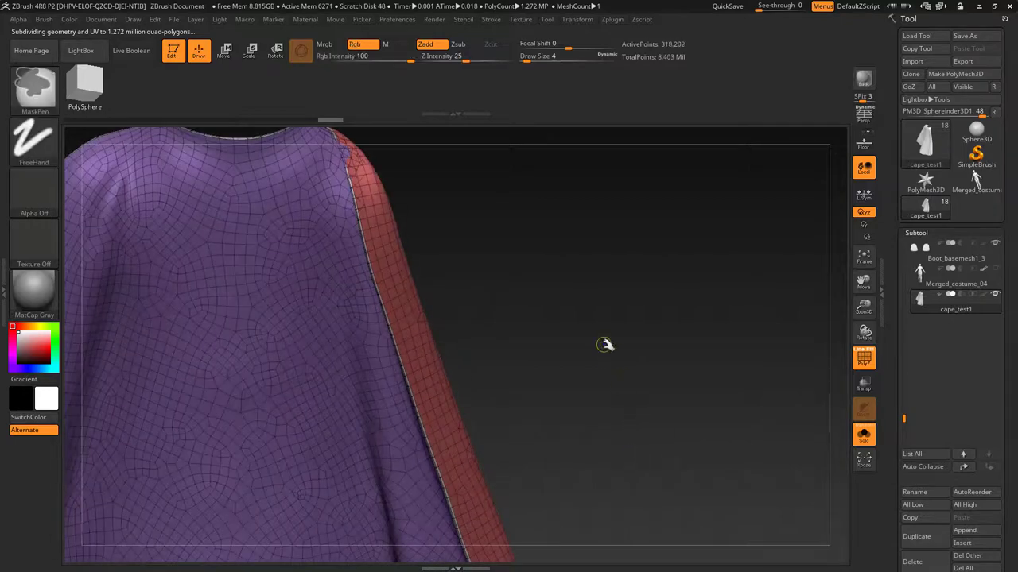
- Undo the cape's subdivisions back to its base mesh
{"action": "key", "text": "ctrl+z"}
{"action": "mouse_move", "coordinate": [600, 313]}
{"action": "left_mouse_down", "text": "alt"}
{"action": "mouse_move", "coordinate": [622, 415]}
{"action": "mouse_move", "coordinate": [630, 399]}
{"action": "mouse_move", "coordinate": [628, 409]}
{"action": "left_mouse_up", "text": "alt"}
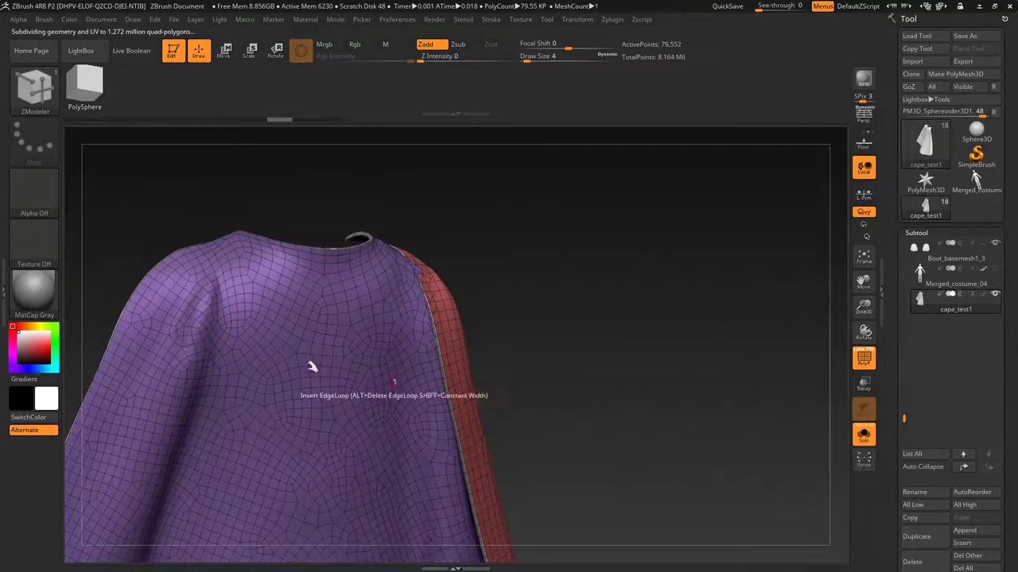
{"action": "left_click", "coordinate": [34, 87]}
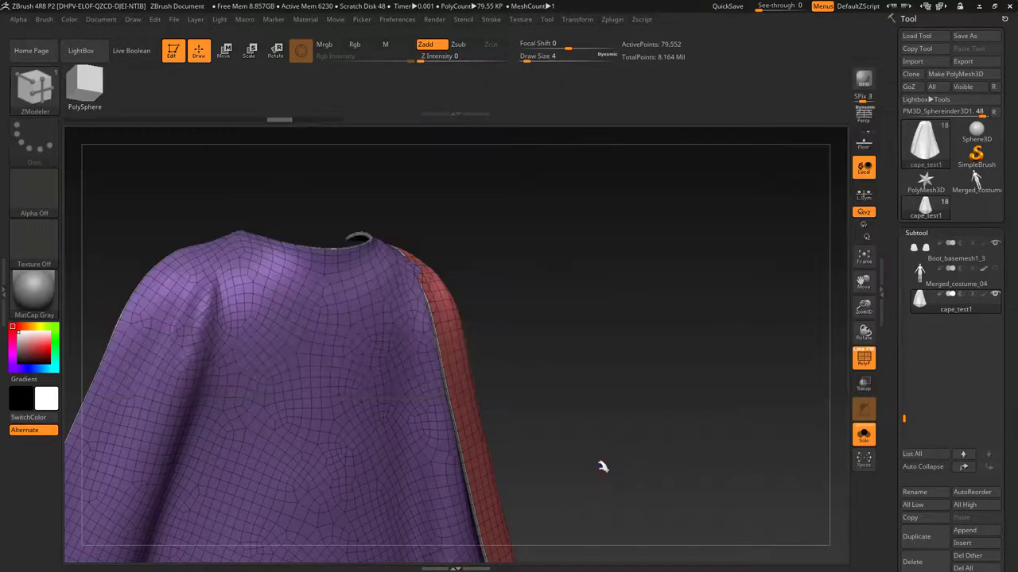
{"action": "key", "text": "ctrl+z"}
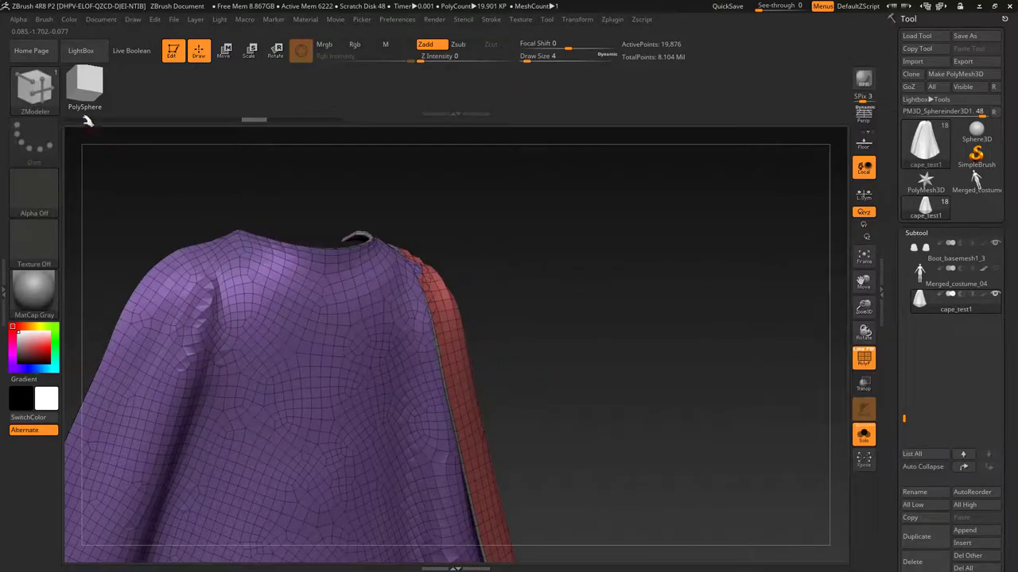
- With the Move Topological brush at draw size 20, reshape the cape's uneven front edge along the shoulder
{"action": "left_click", "coordinate": [34, 88]}
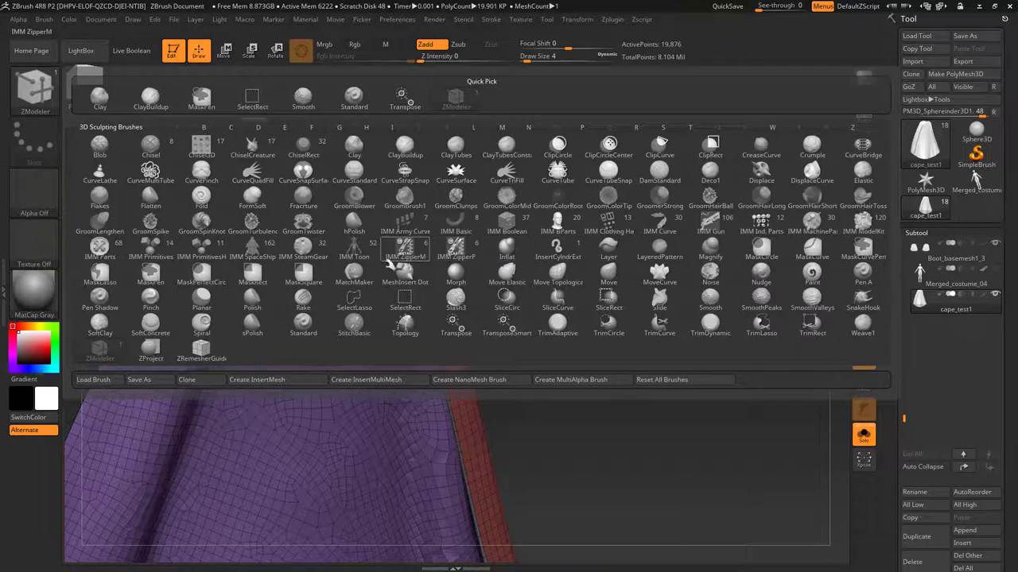
{"action": "left_click", "coordinate": [557, 274]}
{"action": "left_click_drag", "start_coordinate": [464, 256], "coordinate": [471, 269]}
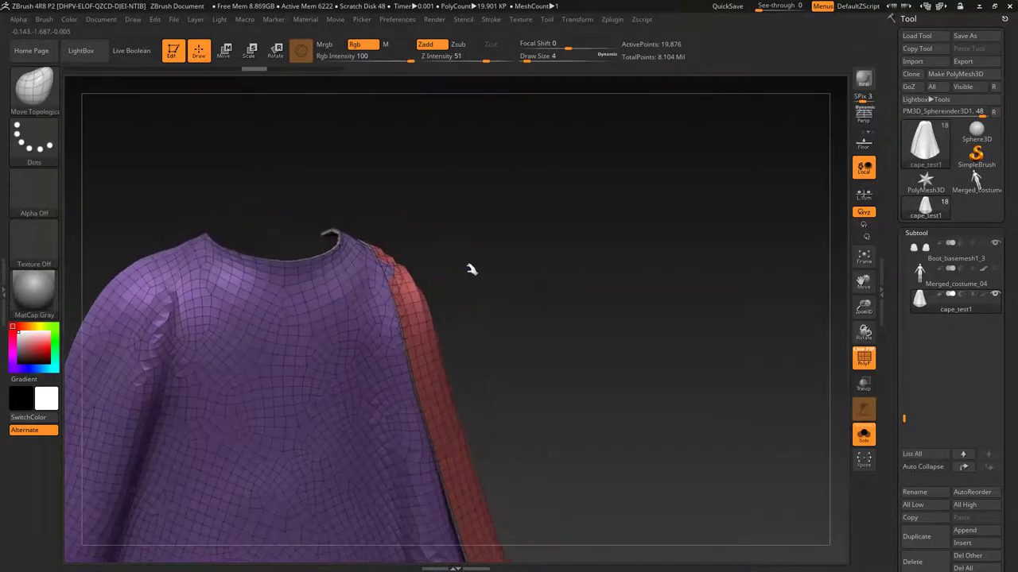
{"action": "left_click_drag", "start_coordinate": [399, 278], "coordinate": [407, 278]}
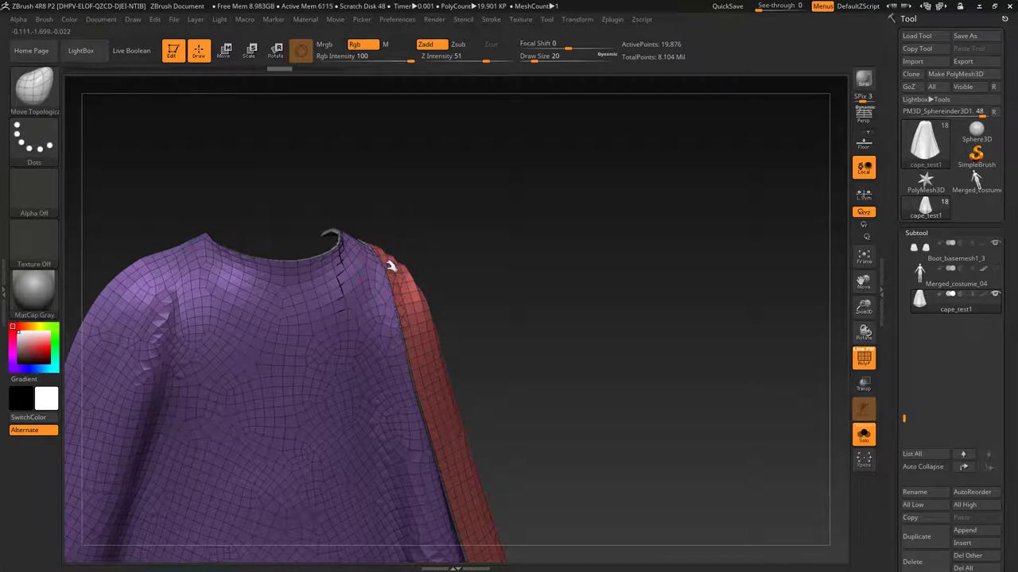
{"action": "left_click_drag", "start_coordinate": [493, 298], "coordinate": [425, 294]}
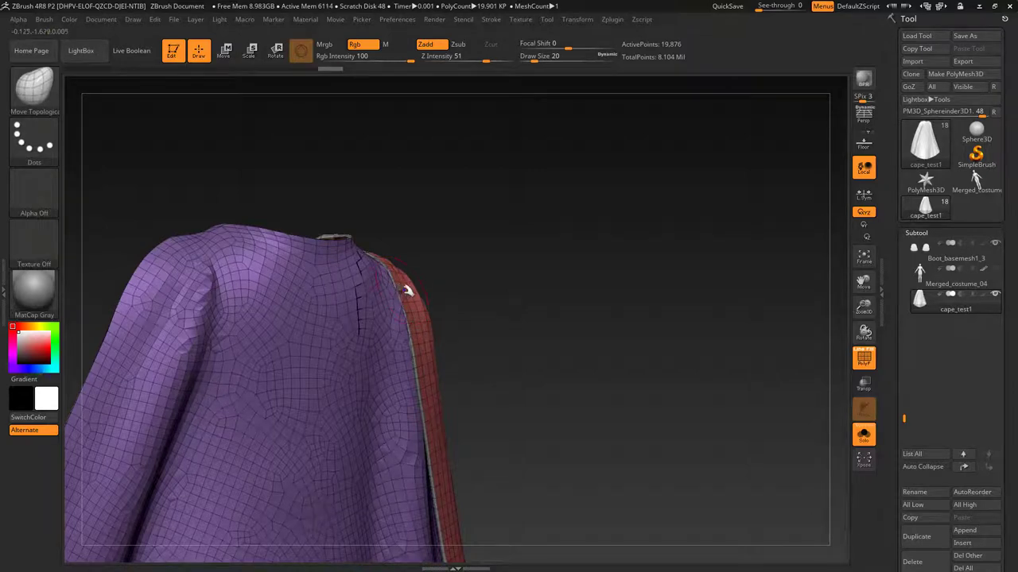
{"action": "left_click_drag", "start_coordinate": [476, 288], "coordinate": [531, 392]}
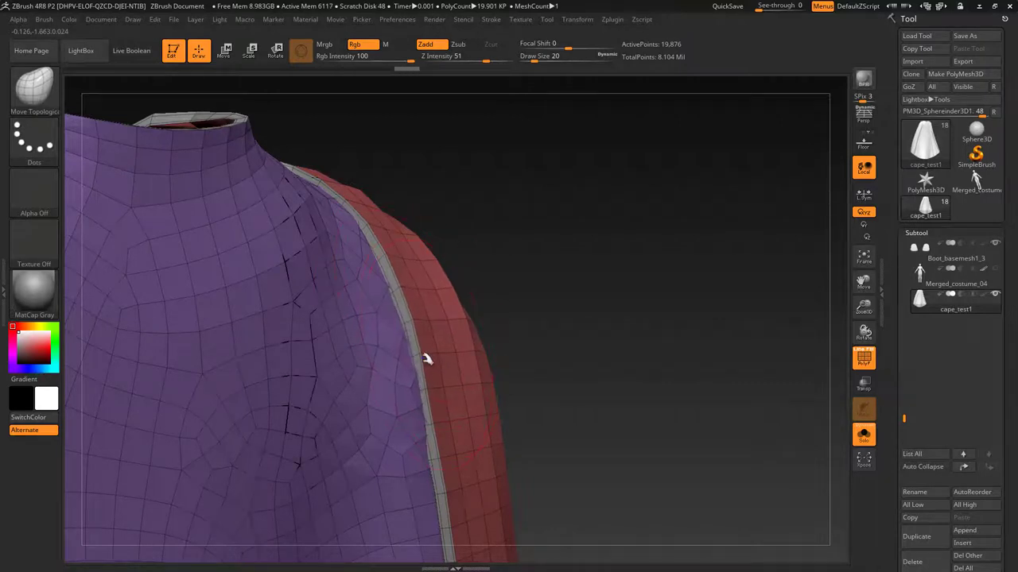
{"action": "left_click_drag", "start_coordinate": [426, 389], "coordinate": [441, 389]}
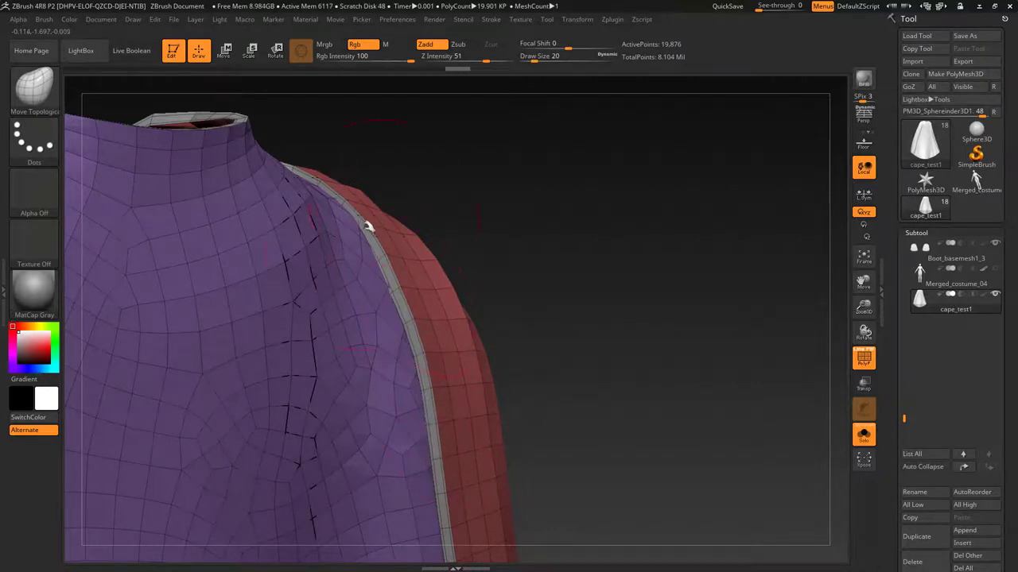
{"action": "left_click_drag", "start_coordinate": [372, 223], "coordinate": [380, 225]}
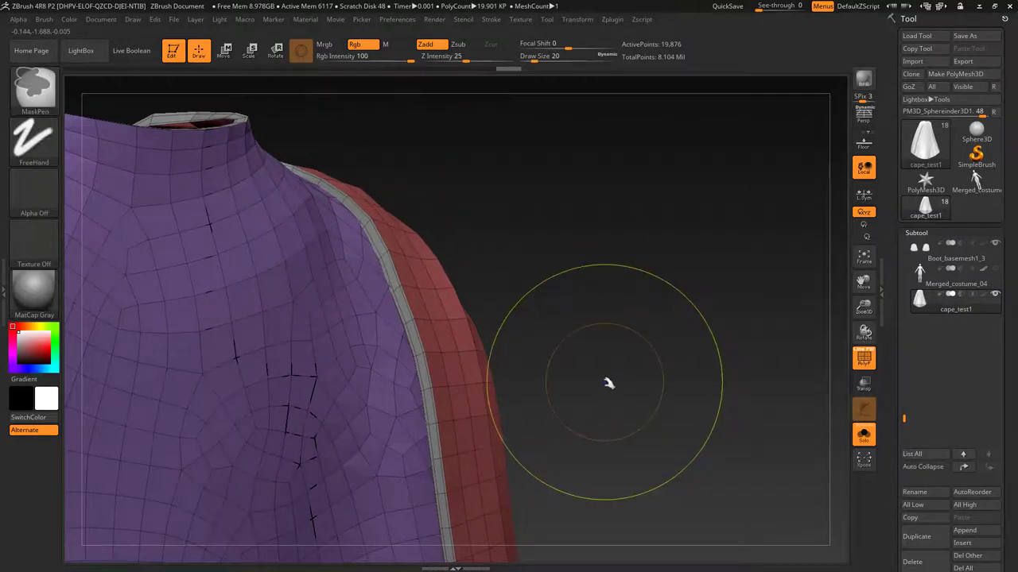
- Subdivide the cape three times and hide its polygon wireframe
{"action": "key", "text": "ctrl+d"}
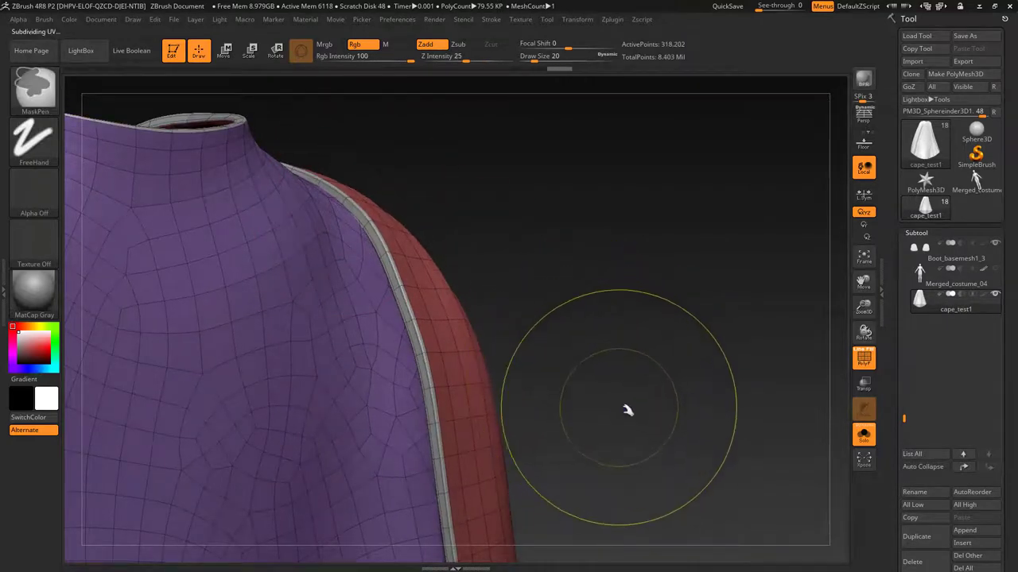
{"action": "key", "text": "ctrl+d"}
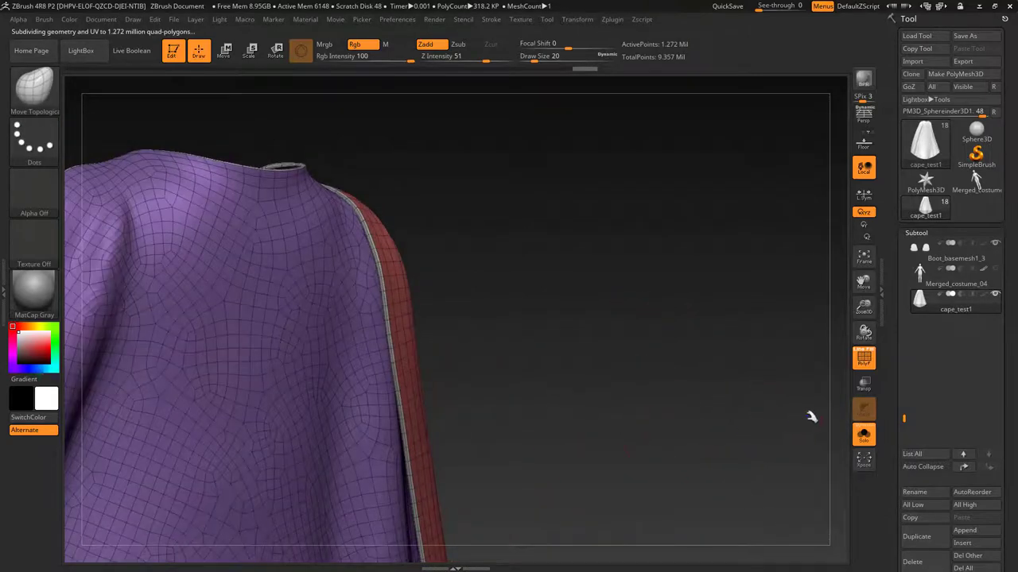
{"action": "left_click", "coordinate": [863, 358]}
{"action": "mouse_move", "coordinate": [684, 422]}
{"action": "left_mouse_down"}
{"action": "mouse_move", "coordinate": [577, 363]}
{"action": "mouse_move", "coordinate": [656, 411]}
{"action": "mouse_move", "coordinate": [636, 397]}
{"action": "mouse_move", "coordinate": [649, 416]}
{"action": "mouse_move", "coordinate": [608, 427]}
{"action": "mouse_move", "coordinate": [670, 374]}
{"action": "mouse_move", "coordinate": [749, 362]}
{"action": "left_mouse_up"}
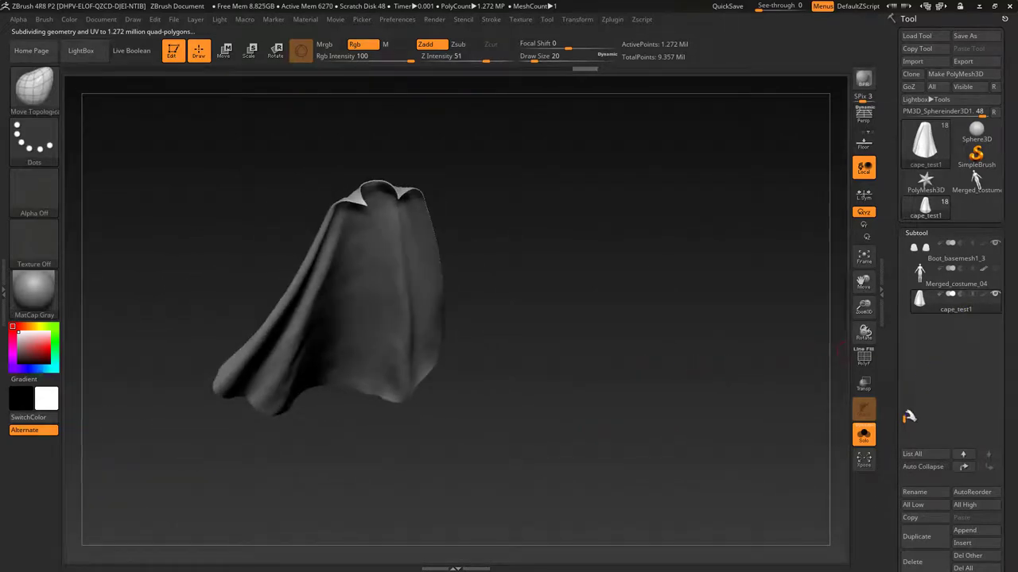
- Turn off solo display to show the cape together with the body and costume, framed on the head and shoulders
{"action": "left_click_drag", "start_coordinate": [905, 415], "coordinate": [893, 235]}
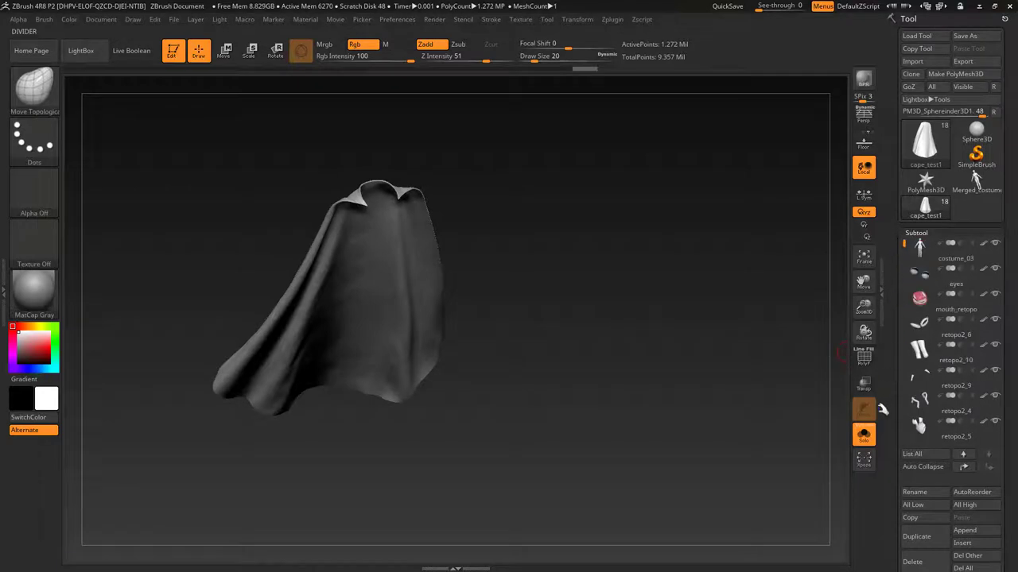
{"action": "left_click", "coordinate": [864, 434]}
{"action": "left_click_drag", "start_coordinate": [673, 336], "coordinate": [708, 335], "text": "alt"}
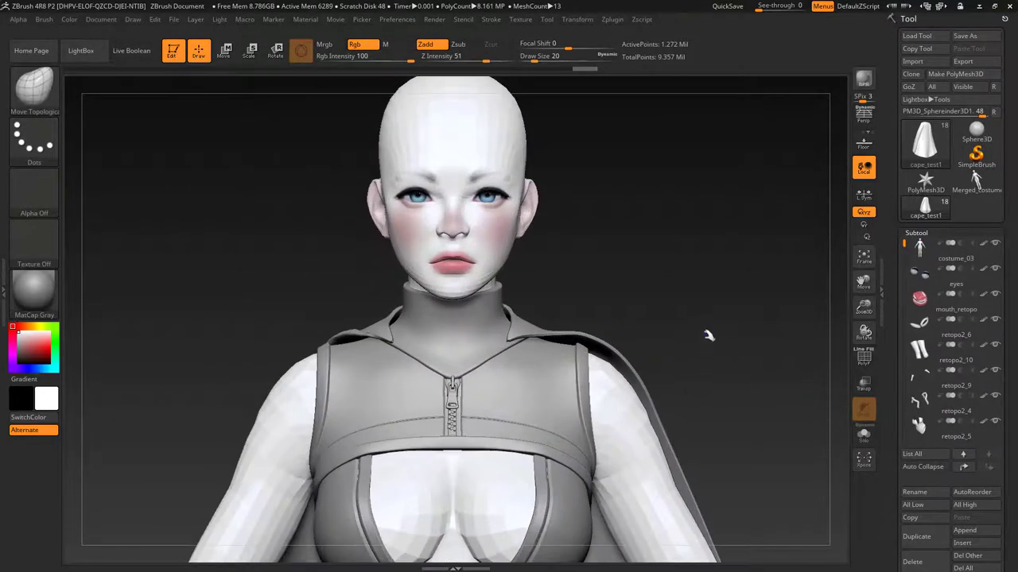
- With the Move brush at draw size 39, pull the cape's two front collar corners against the vest's neckline
{"action": "left_click", "coordinate": [34, 86]}
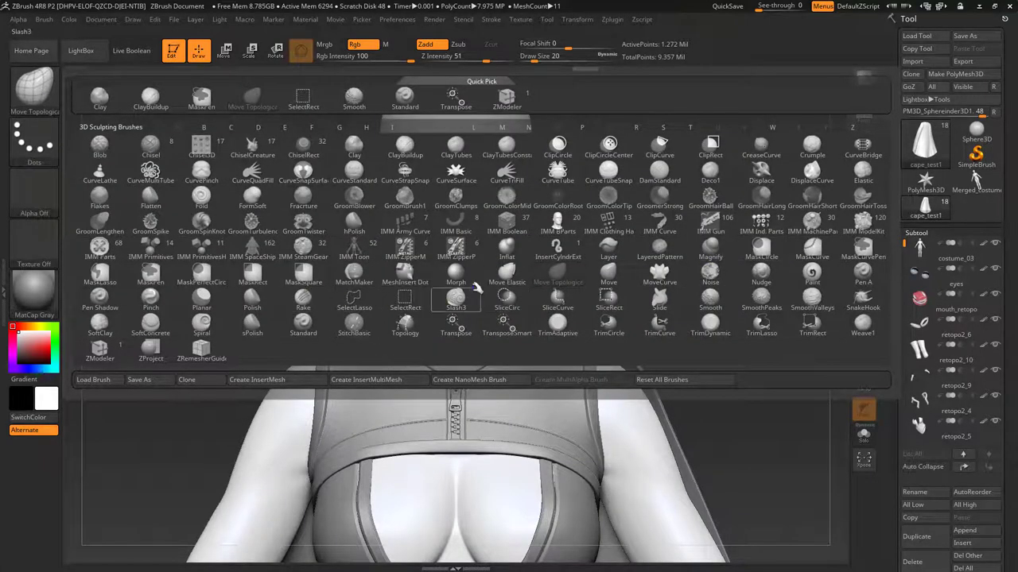
{"action": "left_click", "coordinate": [608, 274]}
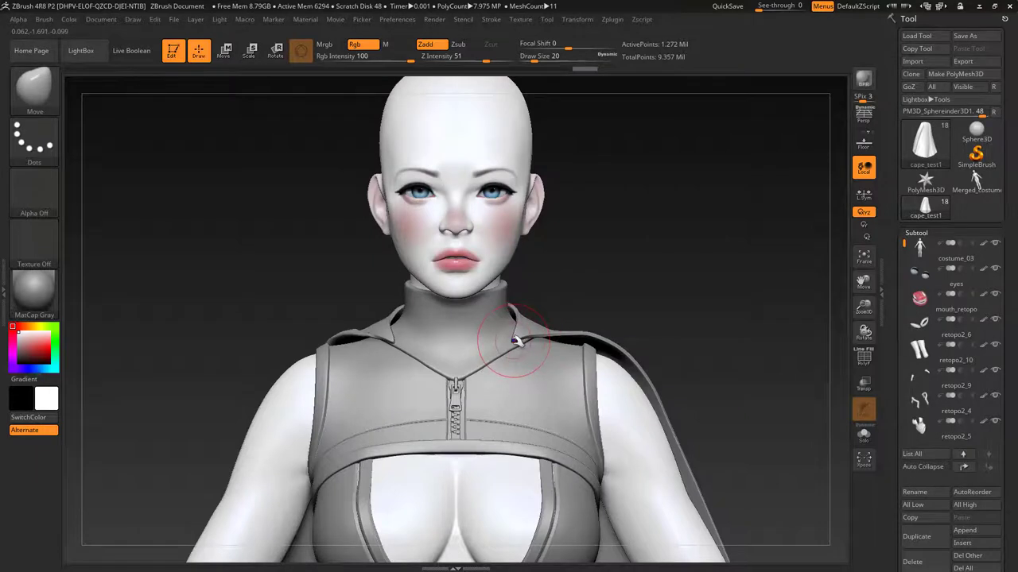
{"action": "key", "text": "s"}
{"action": "left_click", "coordinate": [515, 340]}
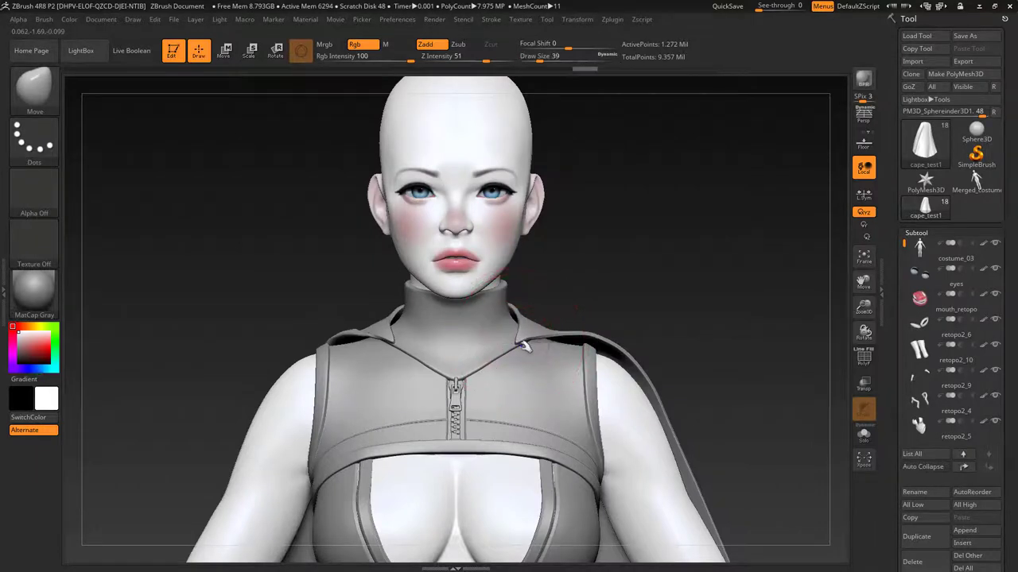
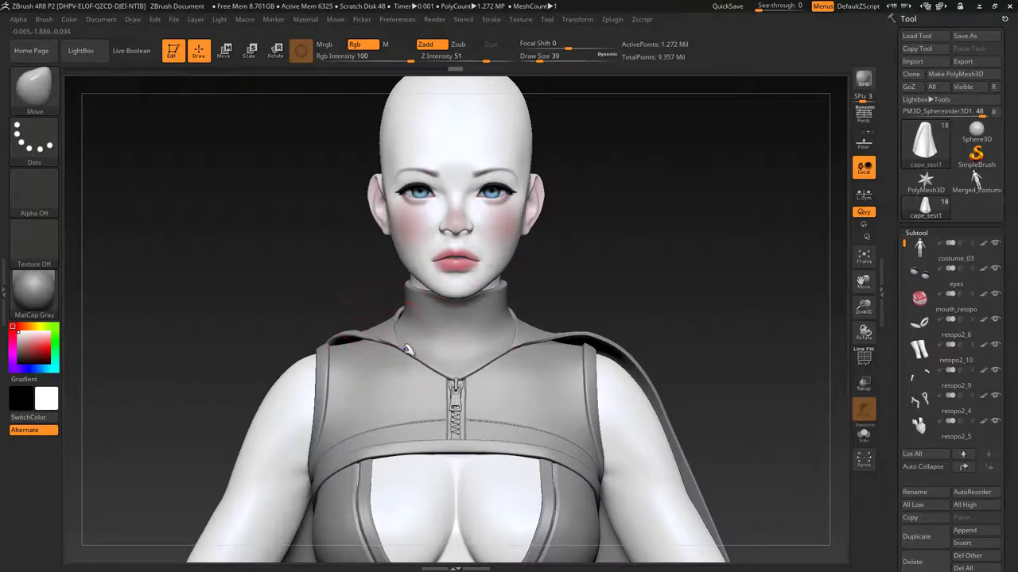
{"action": "left_click_drag", "start_coordinate": [613, 278], "coordinate": [632, 330]}
- Fit the cape's collar edge closer around the neck on the lowest subdivision level, and return to the highest level
{"action": "left_click", "coordinate": [374, 256], "text": "alt"}
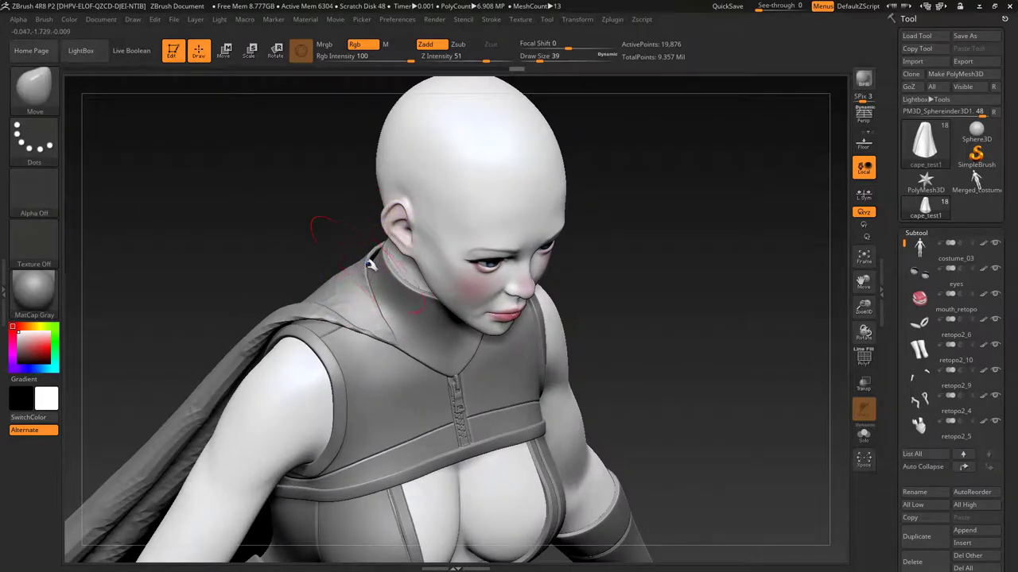
{"action": "left_click_drag", "start_coordinate": [648, 221], "coordinate": [640, 199]}
{"action": "left_click_drag", "start_coordinate": [329, 264], "coordinate": [333, 262]}
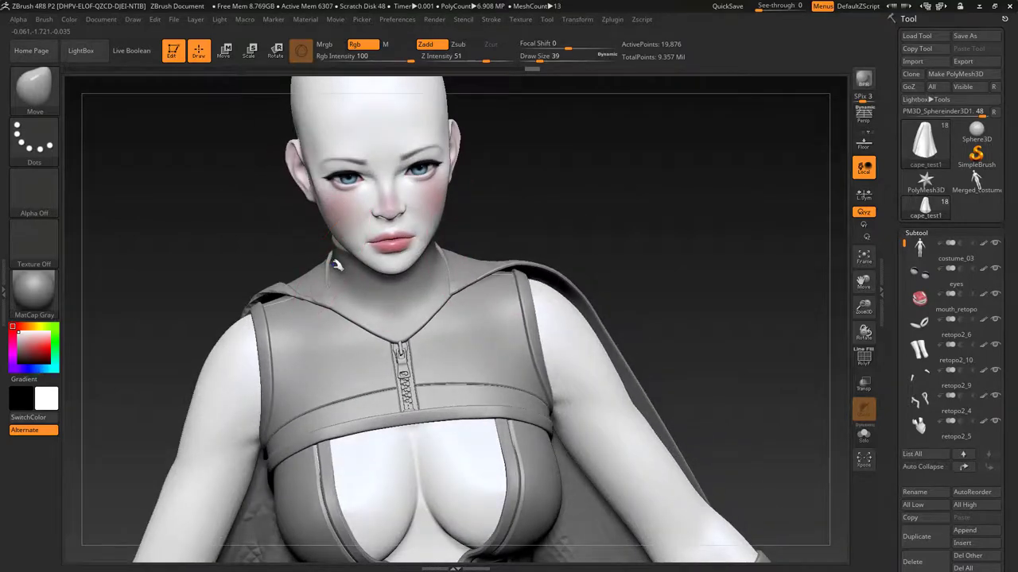
{"action": "mouse_move", "coordinate": [515, 212]}
{"action": "left_mouse_down"}
{"action": "mouse_move", "coordinate": [509, 233]}
{"action": "mouse_move", "coordinate": [477, 243]}
{"action": "mouse_move", "coordinate": [470, 230]}
{"action": "mouse_move", "coordinate": [513, 190]}
{"action": "mouse_move", "coordinate": [499, 208]}
{"action": "left_mouse_up"}
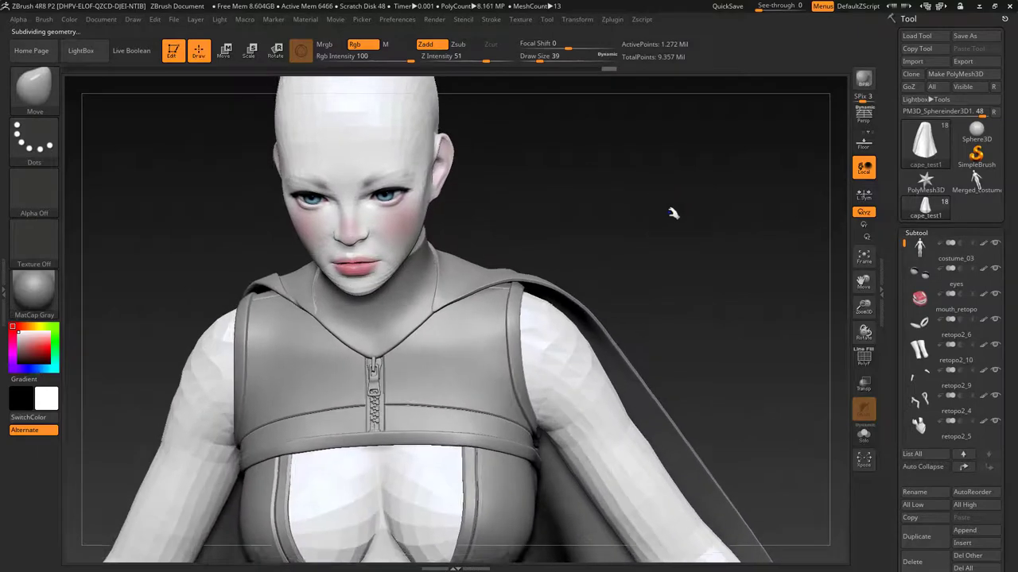
{"action": "mouse_move", "coordinate": [674, 211]}
{"action": "left_mouse_down"}
{"action": "mouse_move", "coordinate": [681, 178]}
{"action": "mouse_move", "coordinate": [685, 196]}
{"action": "left_mouse_up"}
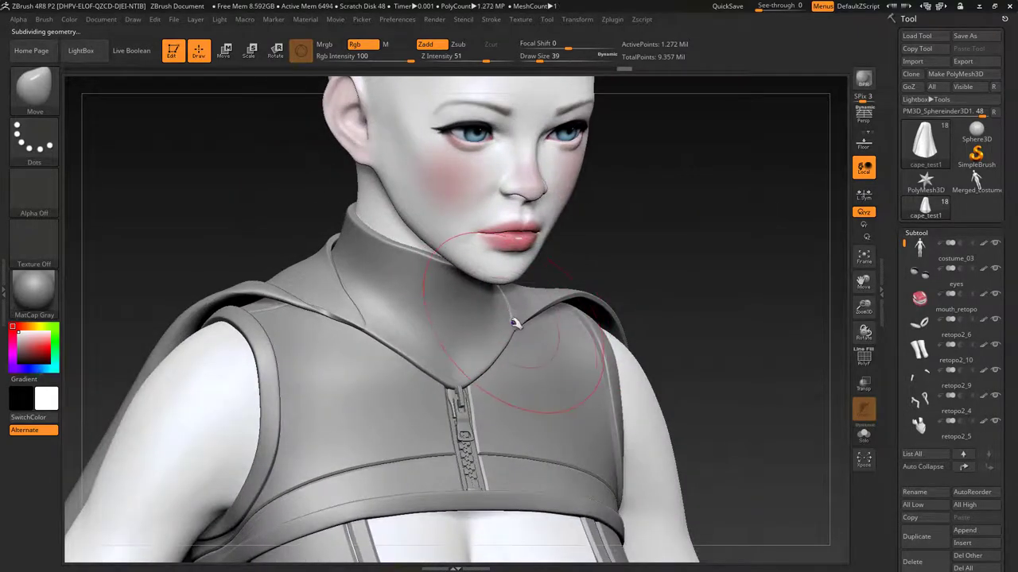
{"action": "left_click_drag", "start_coordinate": [665, 223], "coordinate": [646, 230]}
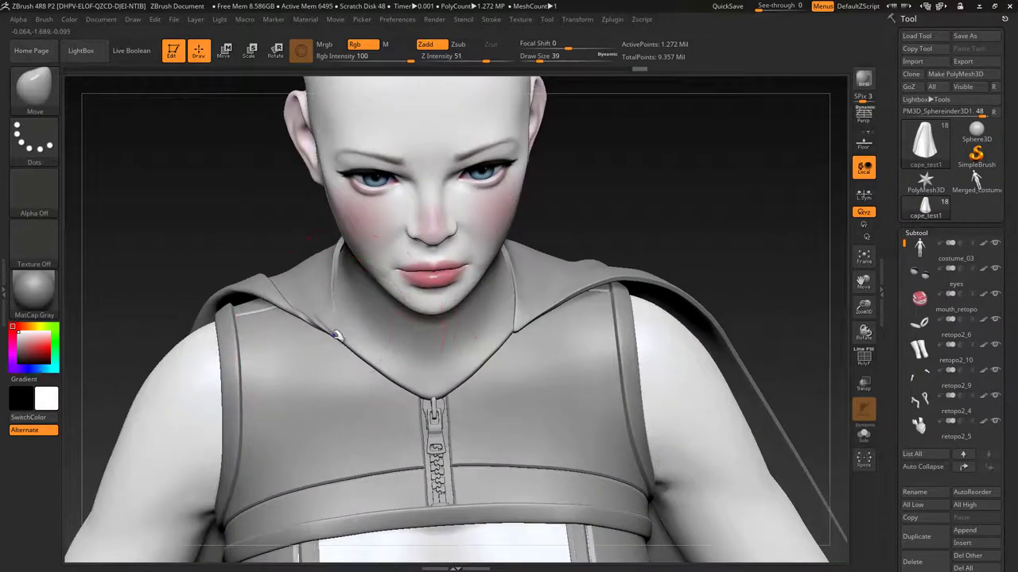
- Set the Move brush's draw size to 11 and refine the cape's collar corners and edges where they meet the vest
{"action": "key", "text": "ctrl"}
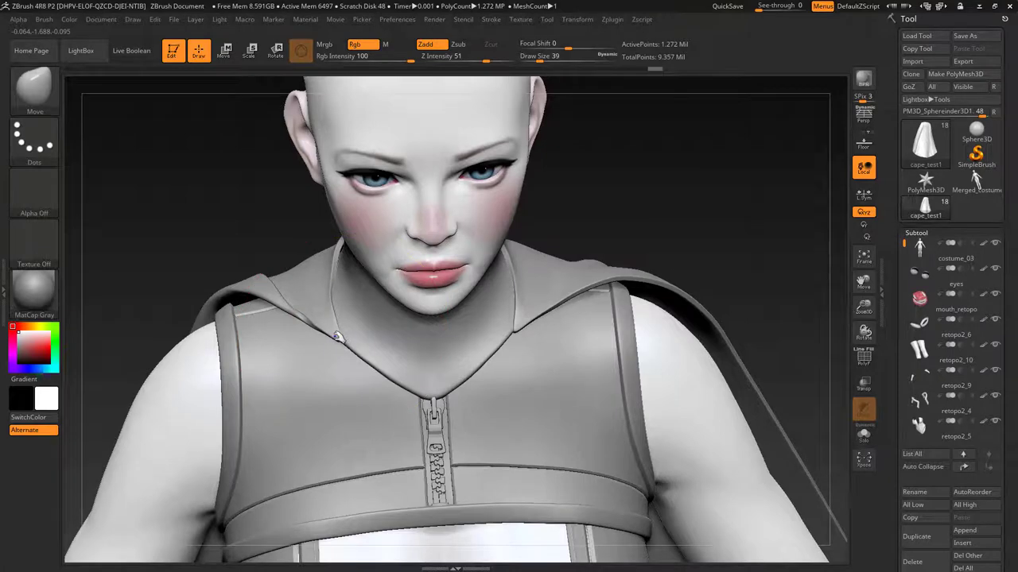
{"action": "key", "text": "s"}
{"action": "left_click_drag", "start_coordinate": [314, 311], "coordinate": [316, 321]}
{"action": "key", "text": "s"}
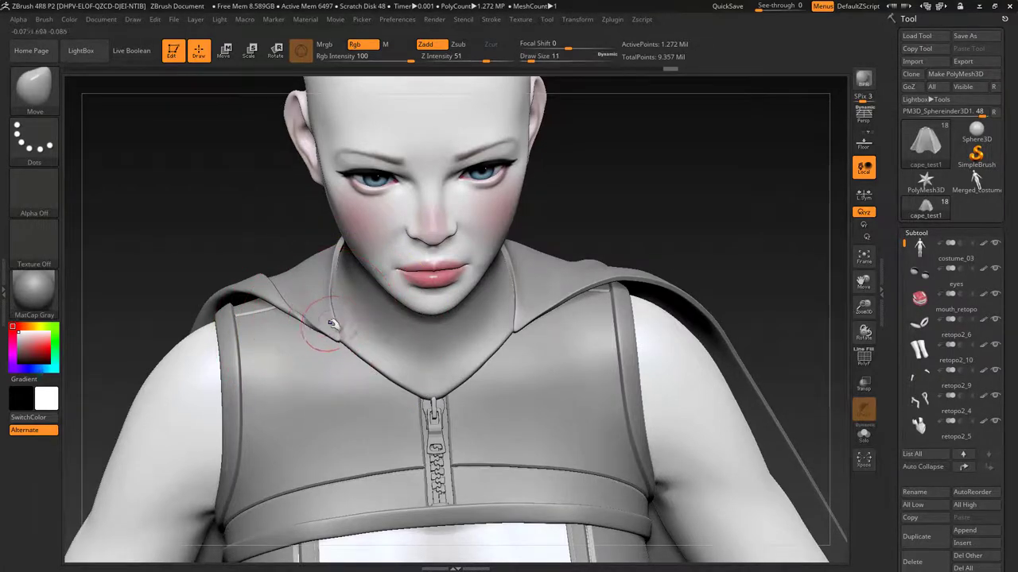
{"action": "left_click_drag", "start_coordinate": [598, 259], "coordinate": [607, 221]}
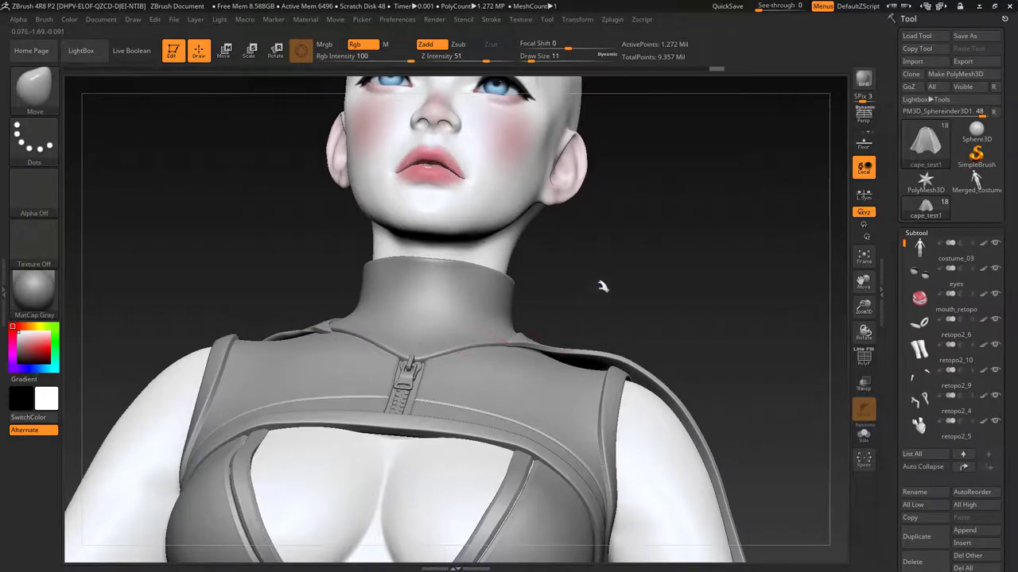
{"action": "left_click_drag", "start_coordinate": [602, 286], "coordinate": [516, 344]}
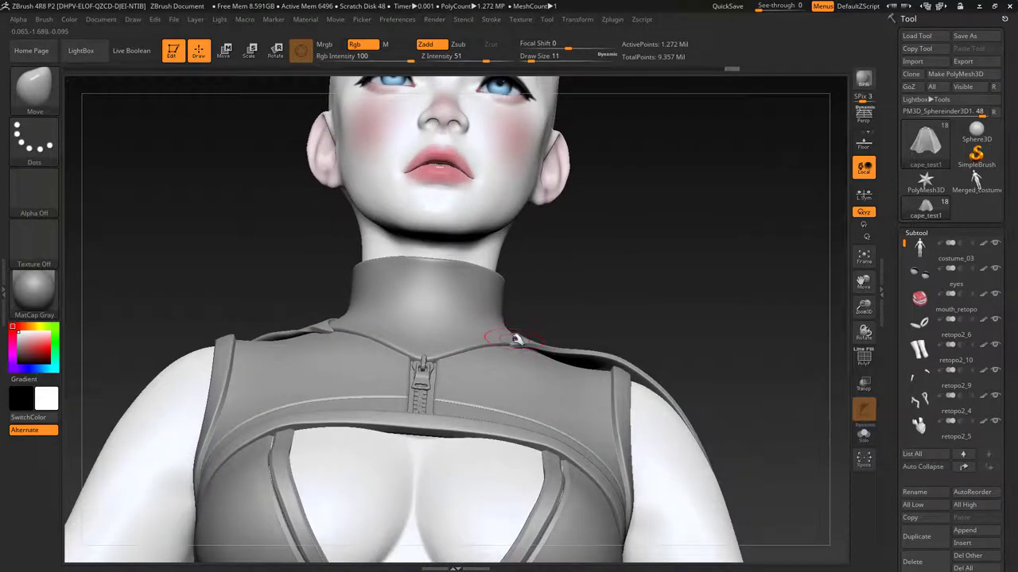
{"action": "left_click_drag", "start_coordinate": [546, 299], "coordinate": [515, 353]}
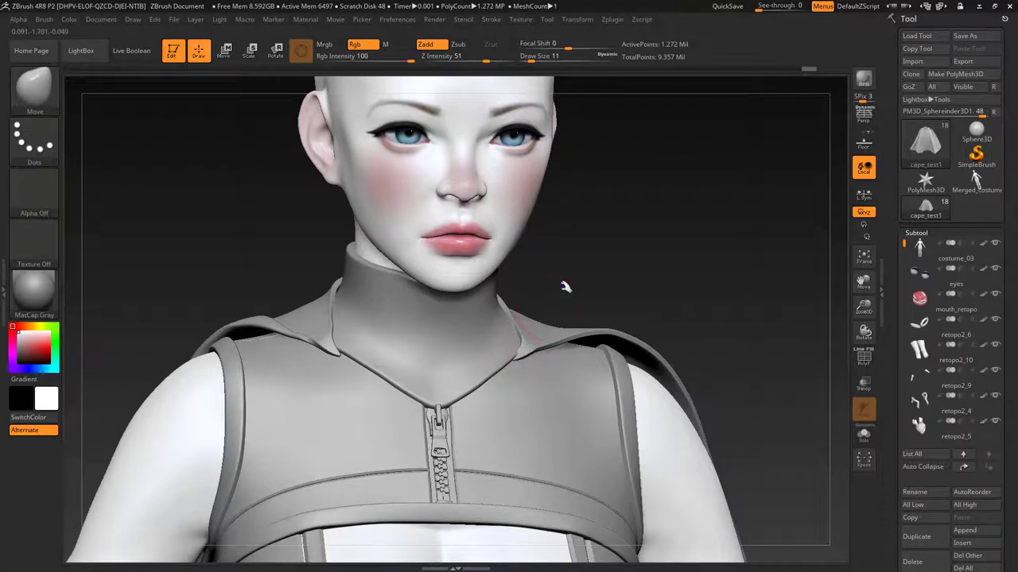
{"action": "left_click_drag", "start_coordinate": [564, 286], "coordinate": [527, 343]}
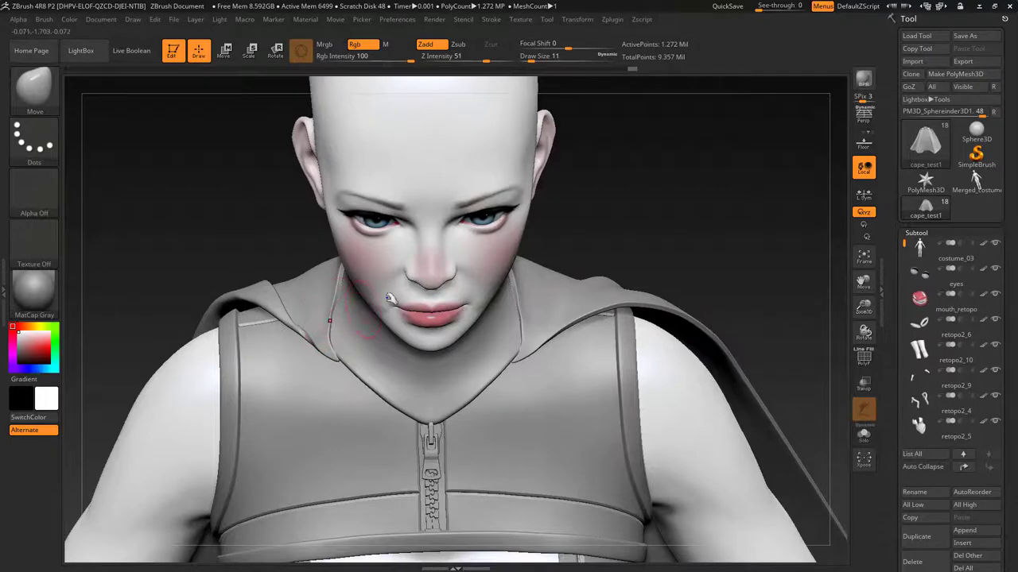
- Adjust the cape's collar edges on both sides of the neck on the lowest subdivision level, and restore the higher level
{"action": "left_click_drag", "start_coordinate": [668, 204], "coordinate": [759, 208]}
{"action": "key", "text": "shift+d"}
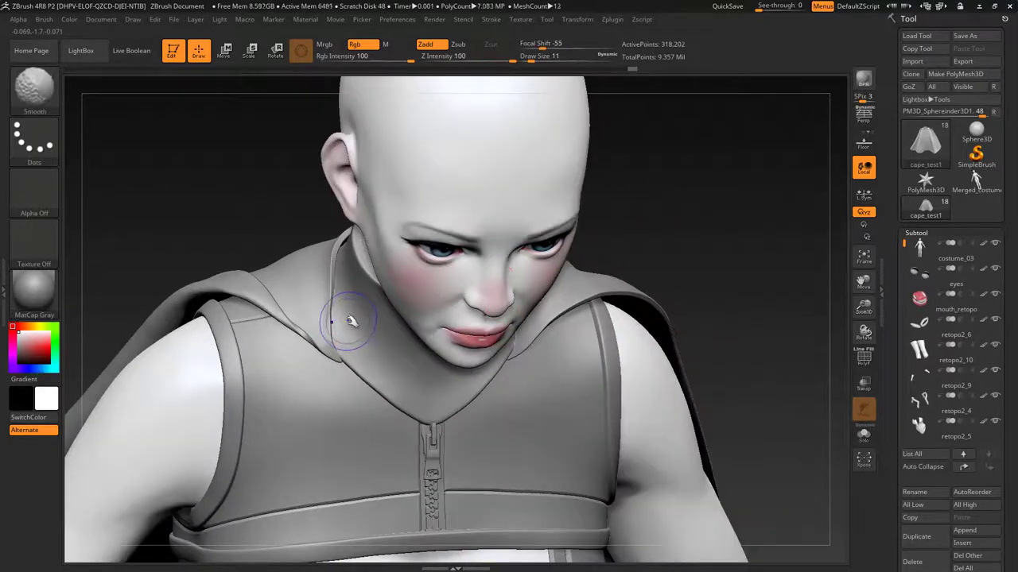
{"action": "key", "text": "shift+d"}
{"action": "key", "text": "shift+d"}
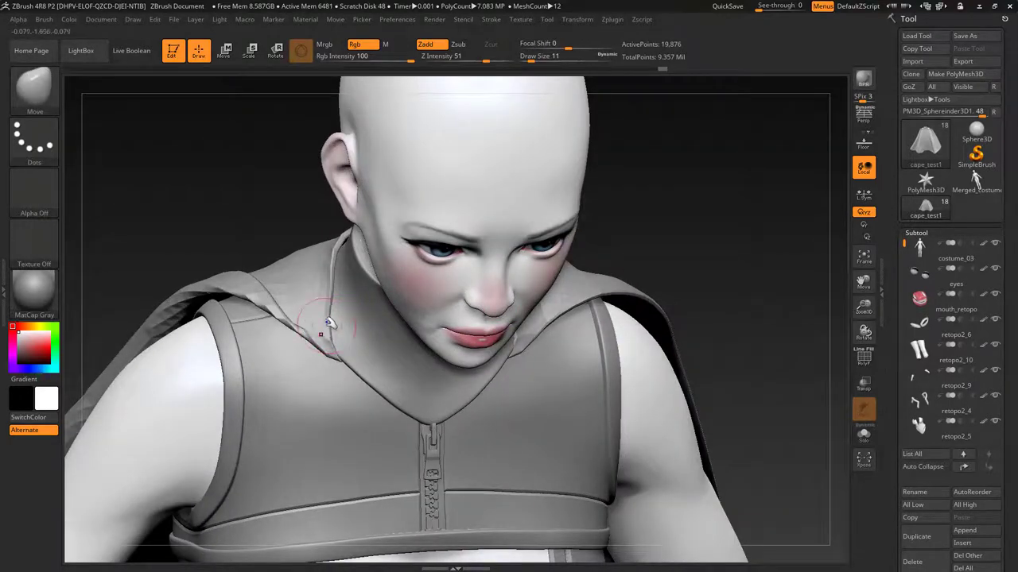
{"action": "left_click_drag", "start_coordinate": [670, 191], "coordinate": [594, 285]}
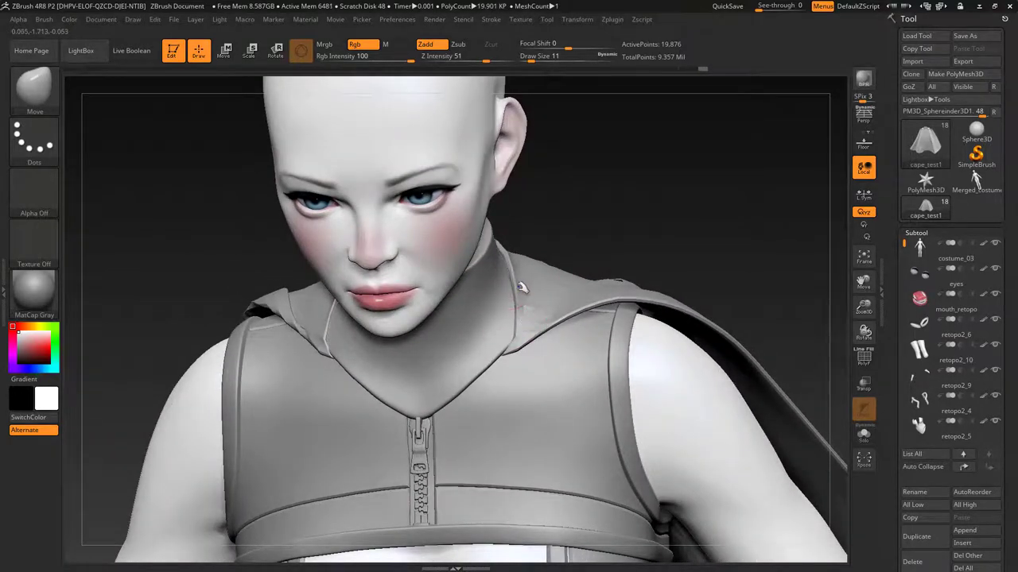
{"action": "left_click_drag", "start_coordinate": [581, 223], "coordinate": [578, 247]}
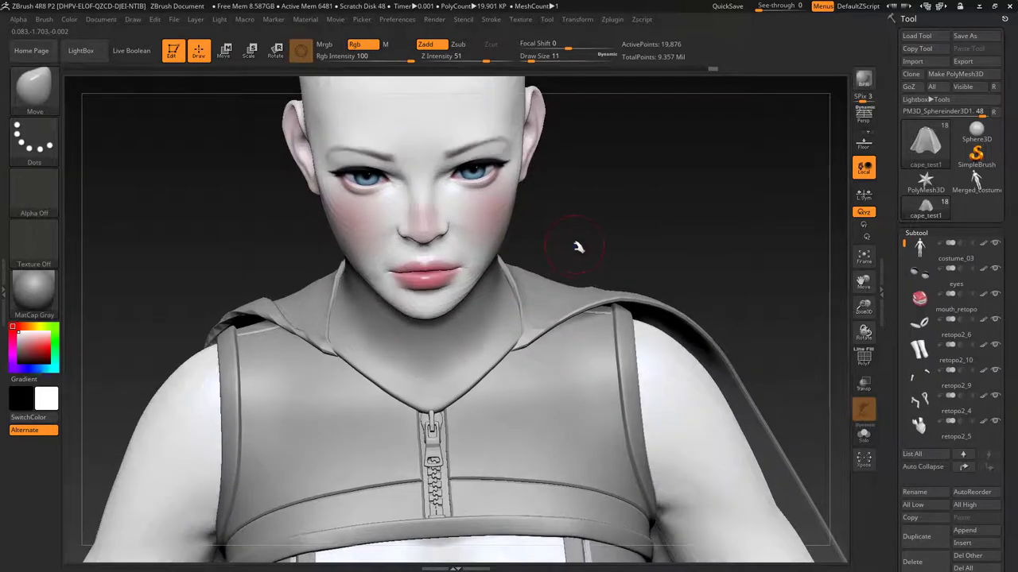
{"action": "key", "text": "ctrl+d"}
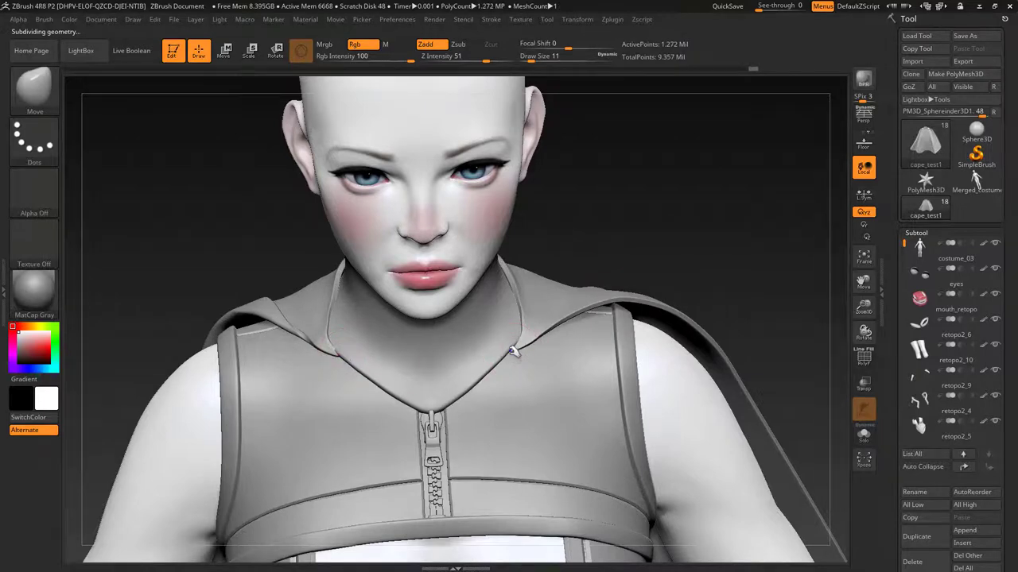
{"action": "left_click_drag", "start_coordinate": [720, 223], "coordinate": [704, 246], "text": "alt"}
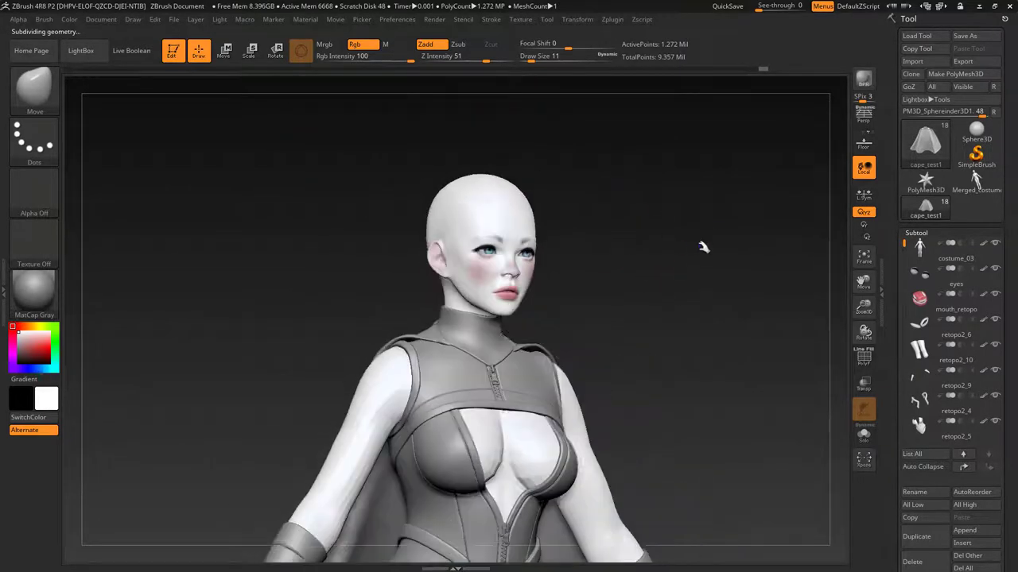
{"action": "left_click_drag", "start_coordinate": [706, 311], "coordinate": [686, 308], "text": "alt"}
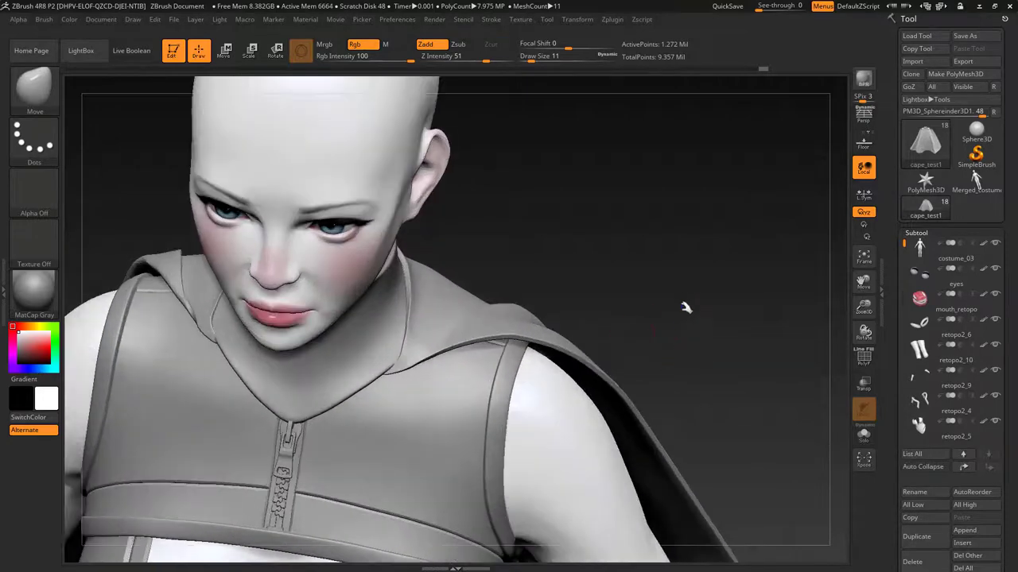
- Switch to the DamStandard brush at draw size 7 and subdivide the cape once more
{"action": "left_click", "coordinate": [34, 86]}
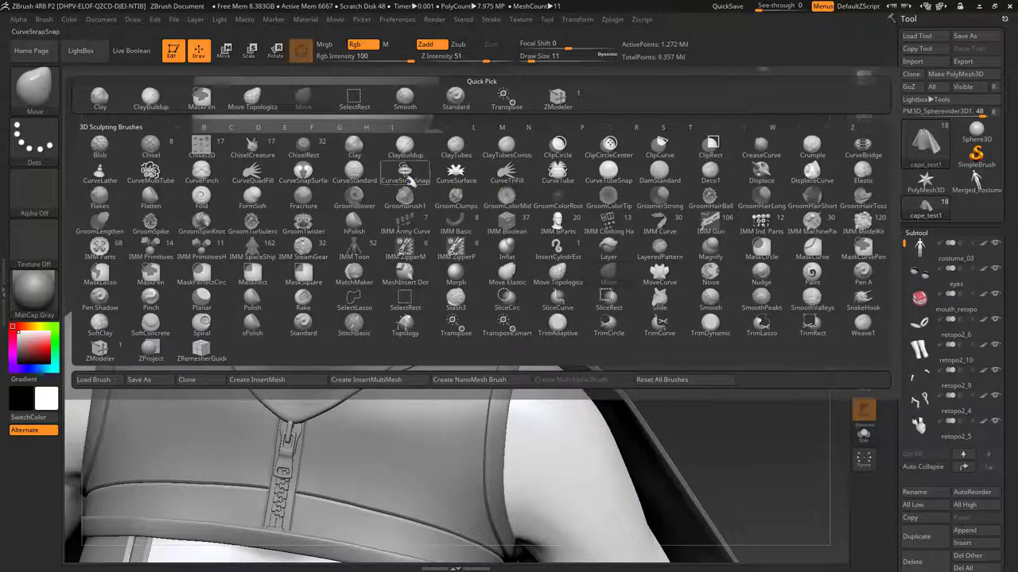
{"action": "left_click", "coordinate": [668, 173]}
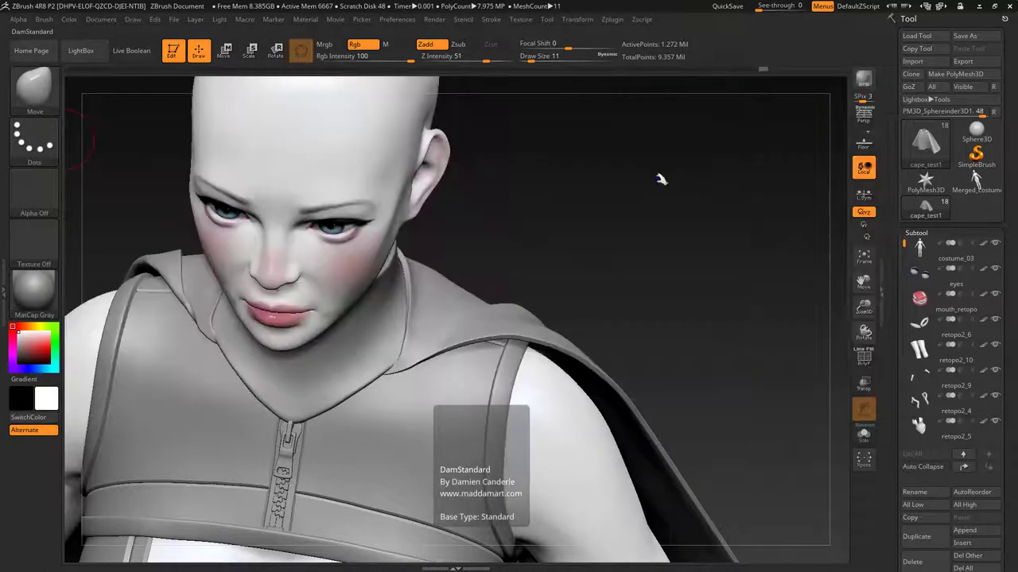
{"action": "right_click_drag", "start_coordinate": [505, 253], "coordinate": [429, 356], "text": "ctrl"}
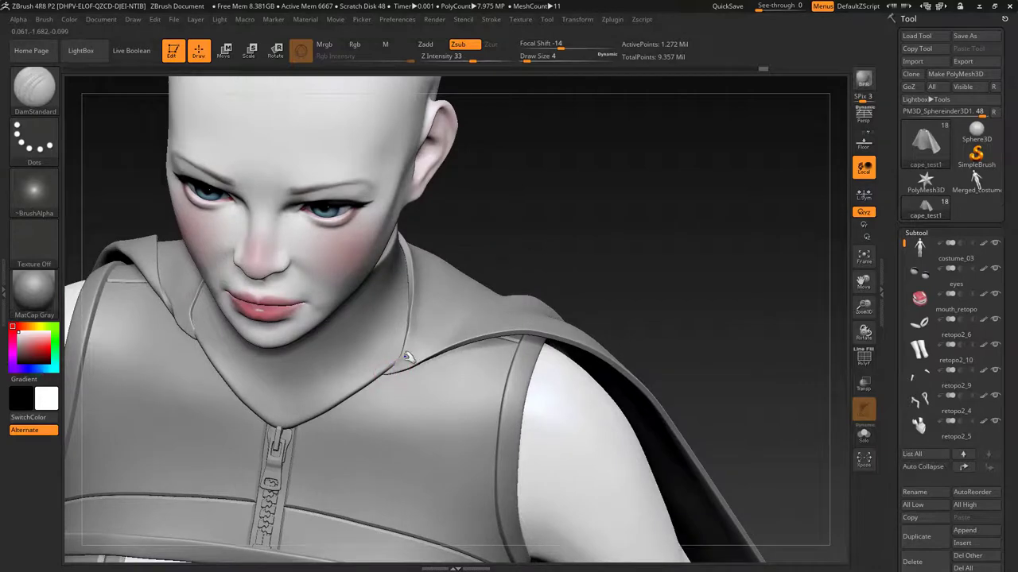
{"action": "key", "text": "ctrl"}
{"action": "key", "text": "ctrl+d"}
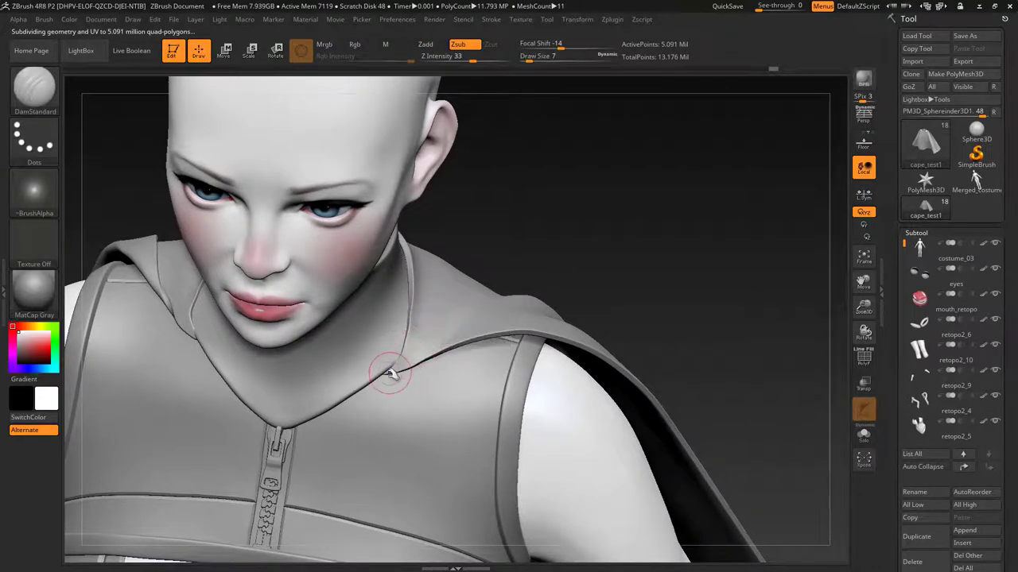
- Carve small tension folds rising from the cape's collar corner on the character's left side, and smooth them
{"action": "mouse_move", "coordinate": [399, 364]}
{"action": "left_mouse_down"}
{"action": "mouse_move", "coordinate": [429, 275]}
{"action": "mouse_move", "coordinate": [416, 358]}
{"action": "left_mouse_up"}
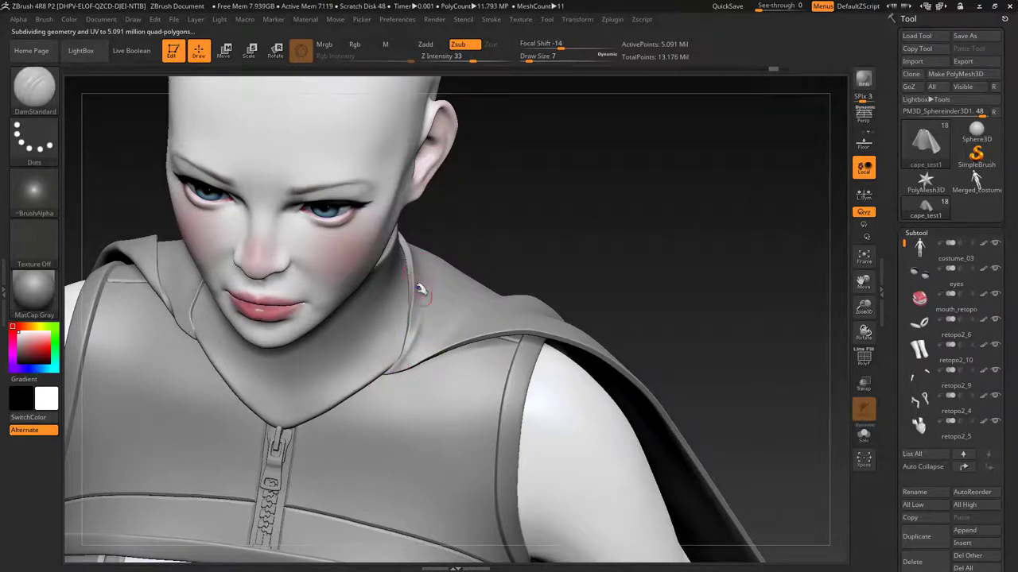
{"action": "key", "text": "ctrl"}
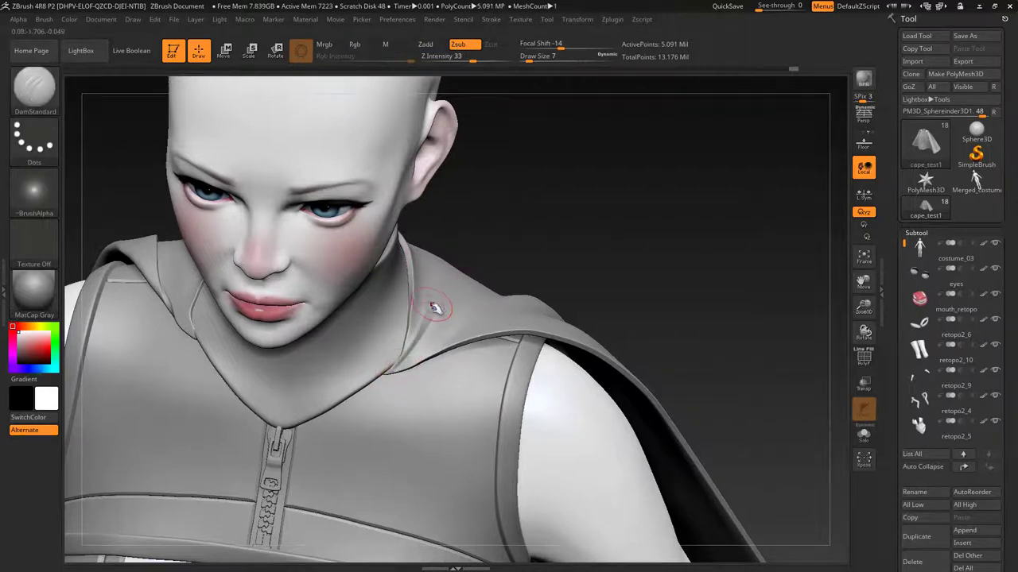
{"action": "key", "text": "shift"}
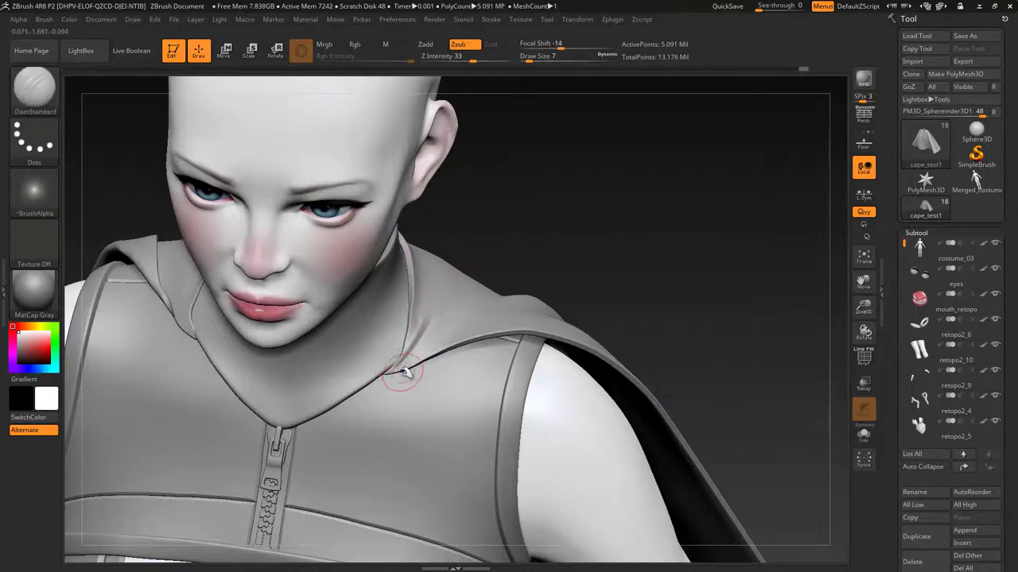
{"action": "key", "text": "shift"}
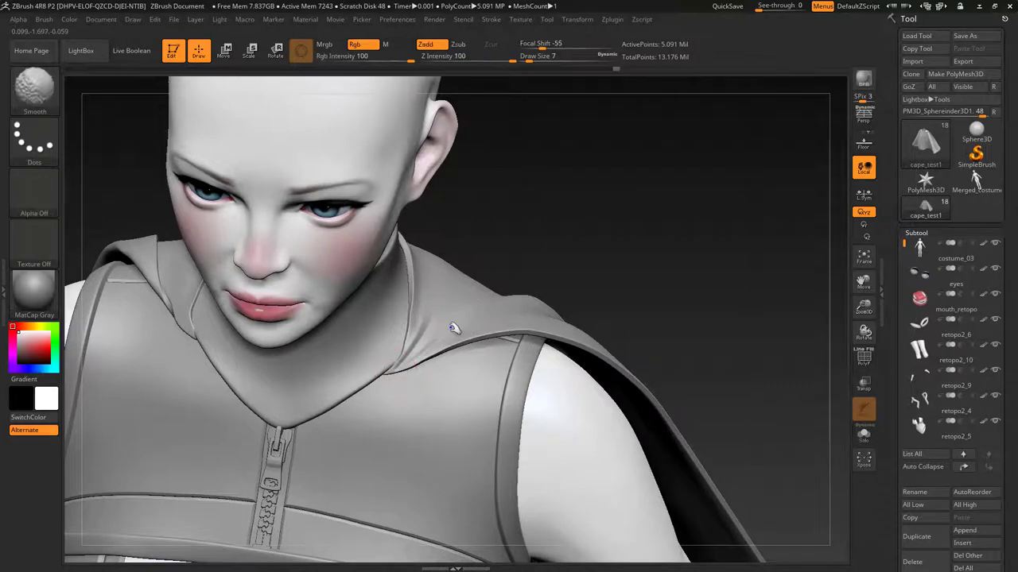
- Carve matching folds at the cape's collar corner on the character's right side, and soften them with the Smooth brush
{"action": "left_click_drag", "start_coordinate": [542, 225], "coordinate": [559, 225]}
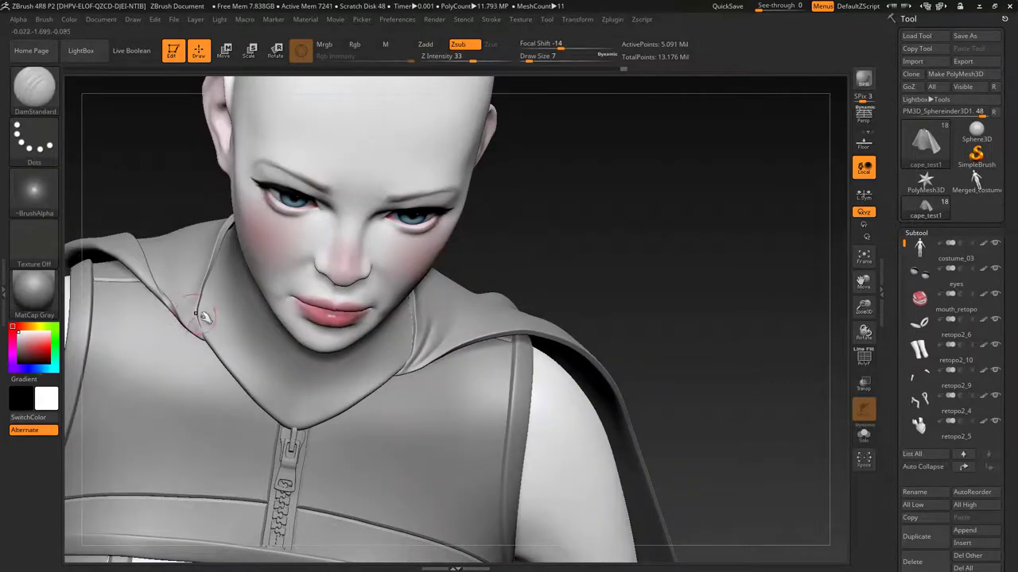
{"action": "left_click_drag", "start_coordinate": [207, 337], "coordinate": [197, 237]}
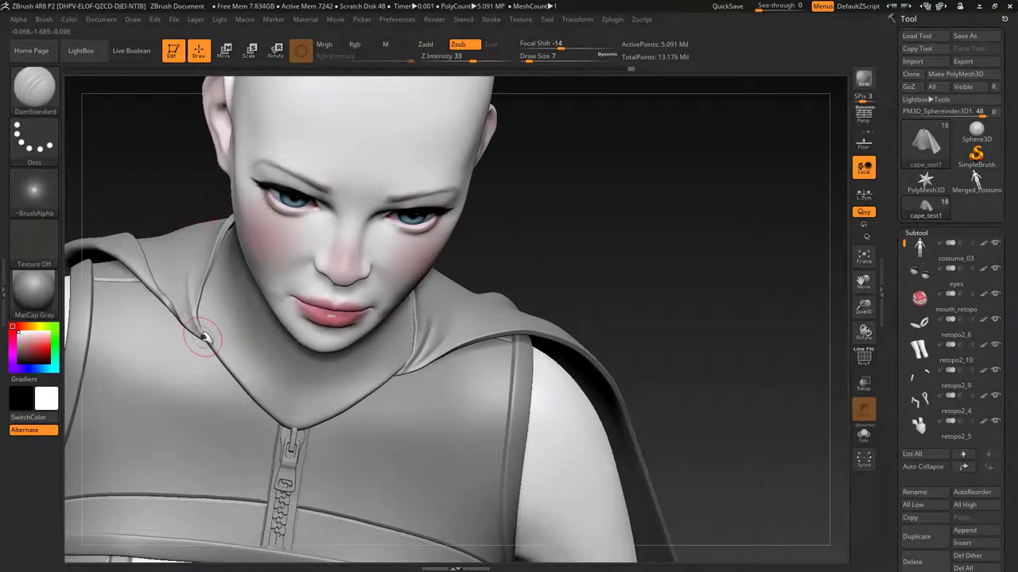
{"action": "key", "text": "shift"}
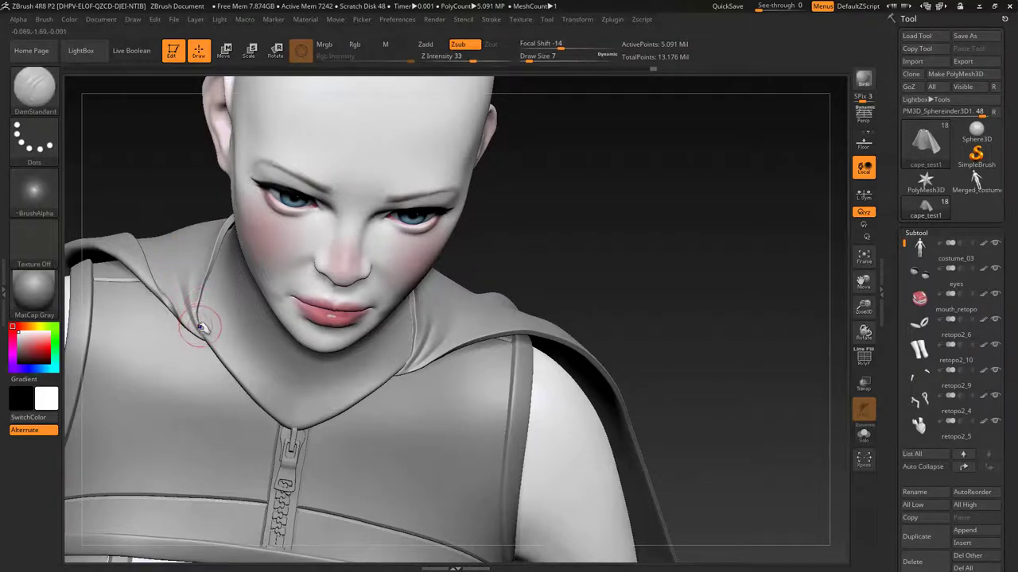
{"action": "key", "text": "ctrl"}
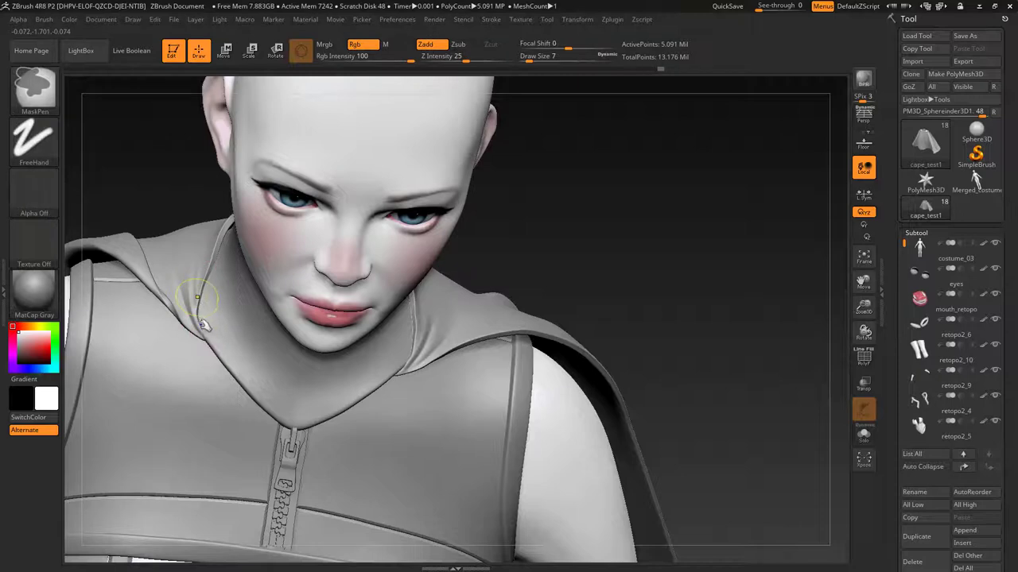
{"action": "key", "text": "shift"}
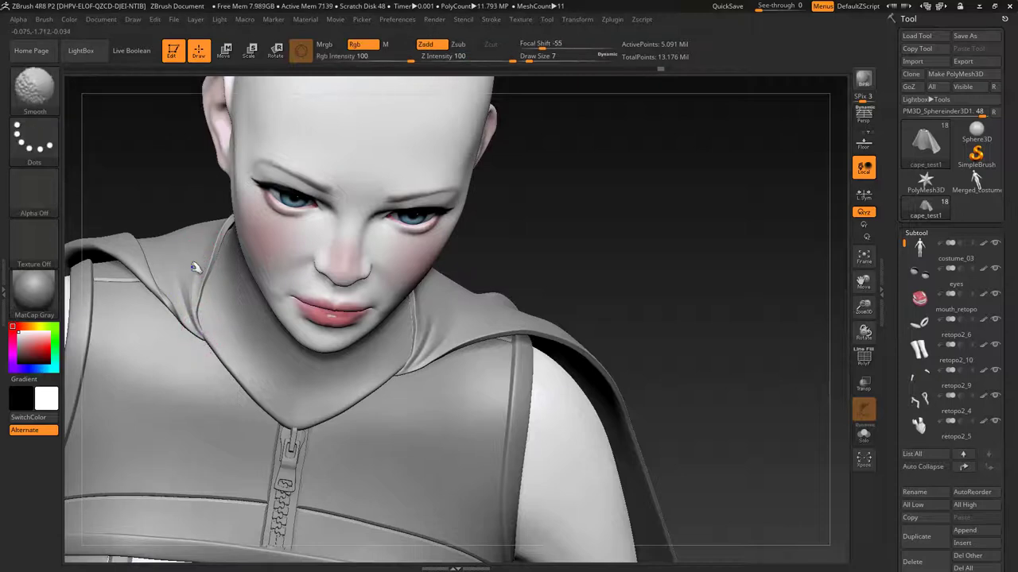
{"action": "mouse_move", "coordinate": [191, 272]}
{"action": "left_mouse_down", "text": "shift"}
{"action": "mouse_move", "coordinate": [177, 285]}
{"action": "mouse_move", "coordinate": [209, 327]}
{"action": "left_mouse_up", "text": "shift"}
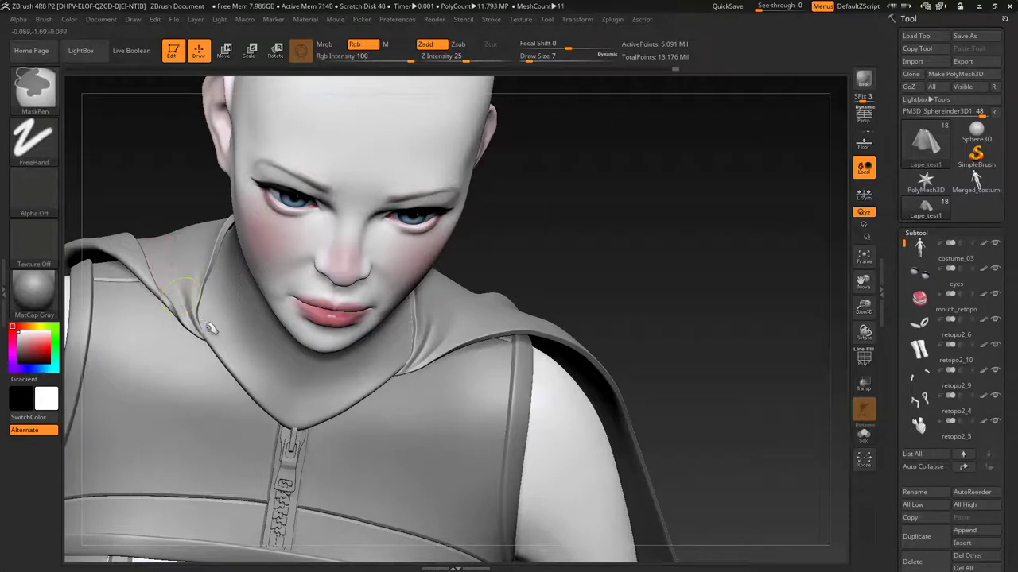
- Drop the cape to its lowest subdivision level and switch to the Move brush at draw size 56
{"action": "mouse_move", "coordinate": [516, 238]}
{"action": "left_mouse_down"}
{"action": "mouse_move", "coordinate": [622, 177]}
{"action": "mouse_move", "coordinate": [631, 252]}
{"action": "mouse_move", "coordinate": [659, 284]}
{"action": "mouse_move", "coordinate": [644, 264]}
{"action": "mouse_move", "coordinate": [561, 282]}
{"action": "mouse_move", "coordinate": [613, 357]}
{"action": "mouse_move", "coordinate": [590, 389]}
{"action": "mouse_move", "coordinate": [604, 411]}
{"action": "mouse_move", "coordinate": [627, 341]}
{"action": "mouse_move", "coordinate": [609, 313]}
{"action": "mouse_move", "coordinate": [602, 325]}
{"action": "mouse_move", "coordinate": [559, 328]}
{"action": "mouse_move", "coordinate": [700, 316]}
{"action": "mouse_move", "coordinate": [652, 339]}
{"action": "mouse_move", "coordinate": [656, 277]}
{"action": "mouse_move", "coordinate": [613, 334]}
{"action": "mouse_move", "coordinate": [736, 316]}
{"action": "mouse_move", "coordinate": [689, 337]}
{"action": "mouse_move", "coordinate": [613, 342]}
{"action": "mouse_move", "coordinate": [604, 325]}
{"action": "mouse_move", "coordinate": [681, 358]}
{"action": "mouse_move", "coordinate": [681, 254]}
{"action": "mouse_move", "coordinate": [663, 289]}
{"action": "mouse_move", "coordinate": [704, 227]}
{"action": "mouse_move", "coordinate": [705, 276]}
{"action": "mouse_move", "coordinate": [713, 204]}
{"action": "mouse_move", "coordinate": [696, 185]}
{"action": "mouse_move", "coordinate": [704, 215]}
{"action": "mouse_move", "coordinate": [692, 205]}
{"action": "mouse_move", "coordinate": [716, 211]}
{"action": "mouse_move", "coordinate": [733, 246]}
{"action": "mouse_move", "coordinate": [681, 230]}
{"action": "mouse_move", "coordinate": [664, 241]}
{"action": "mouse_move", "coordinate": [665, 266]}
{"action": "mouse_move", "coordinate": [624, 307]}
{"action": "left_mouse_up"}
{"action": "key", "text": "shift"}
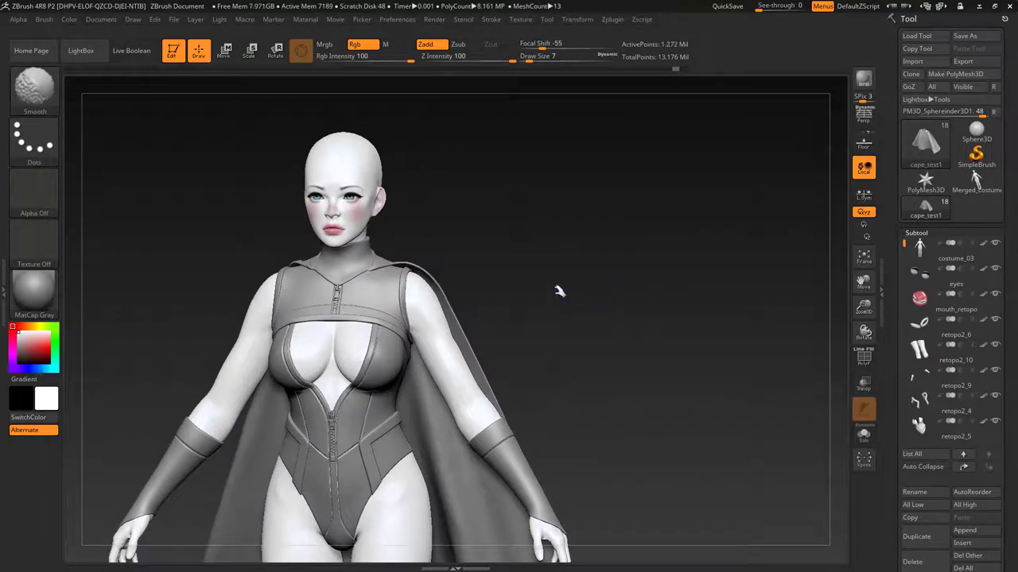
{"action": "key", "text": "s"}
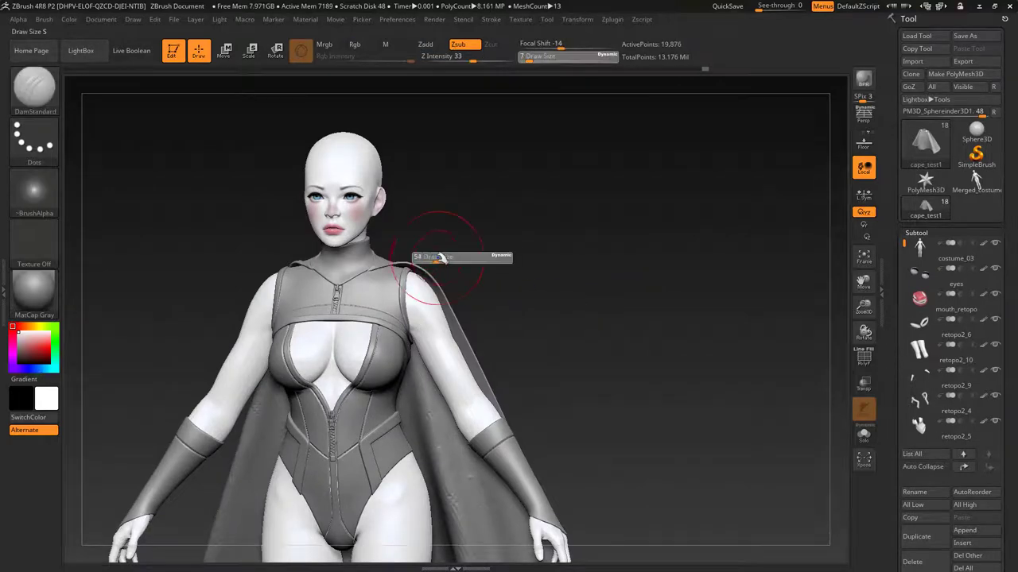
{"action": "left_click_drag", "start_coordinate": [483, 254], "coordinate": [205, 239]}
{"action": "left_click", "coordinate": [34, 86]}
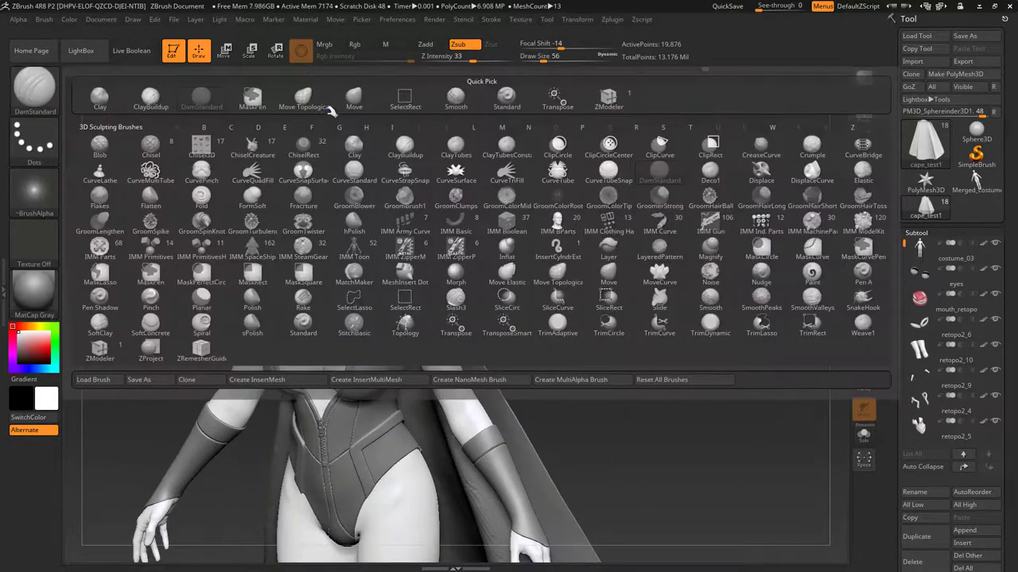
{"action": "left_click", "coordinate": [350, 101]}
- Reshape the cape's drape over both shoulders with the Move brush, and return to the highest subdivision level
{"action": "mouse_move", "coordinate": [432, 262]}
{"action": "left_mouse_down"}
{"action": "mouse_move", "coordinate": [506, 298]}
{"action": "mouse_move", "coordinate": [405, 301]}
{"action": "left_mouse_up"}
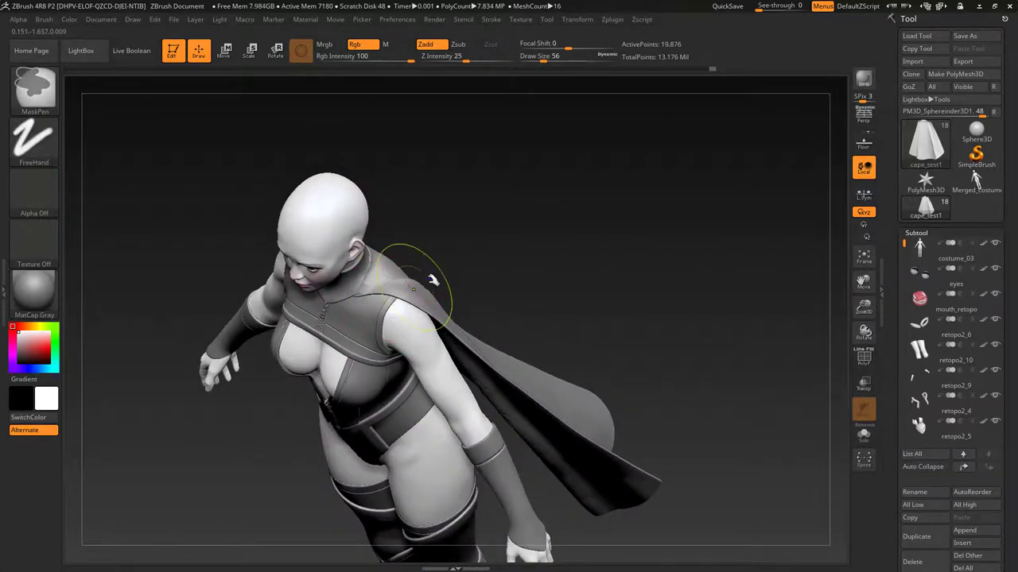
{"action": "right_click_drag", "start_coordinate": [440, 272], "coordinate": [511, 209], "text": "ctrl"}
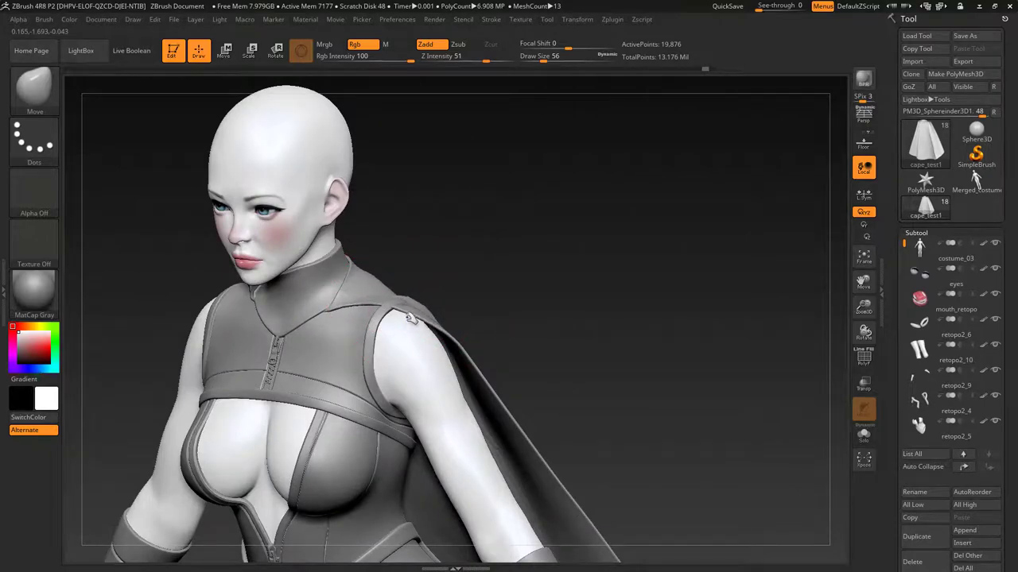
{"action": "left_click_drag", "start_coordinate": [477, 255], "coordinate": [423, 294]}
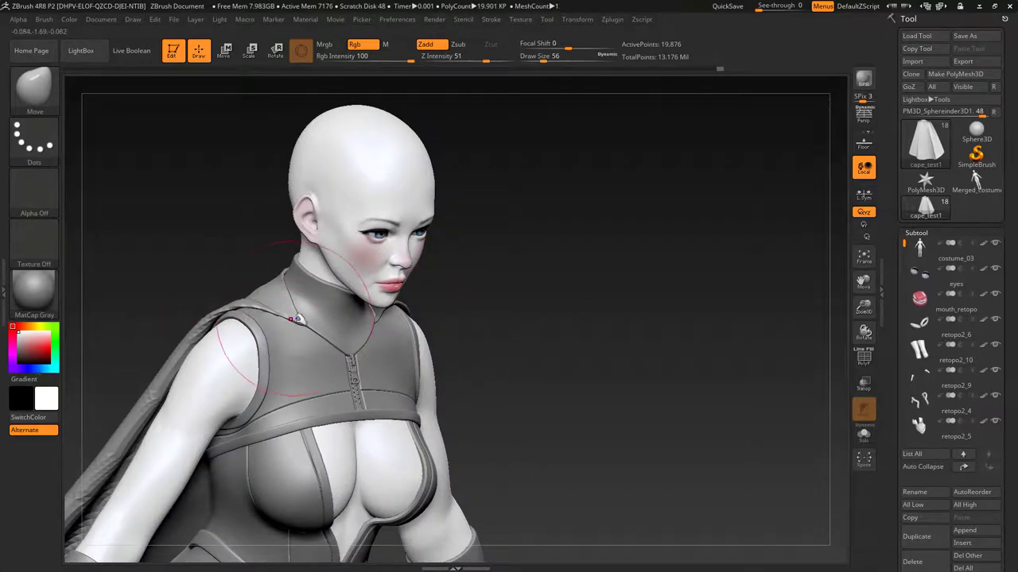
{"action": "left_click_drag", "start_coordinate": [546, 279], "coordinate": [517, 250]}
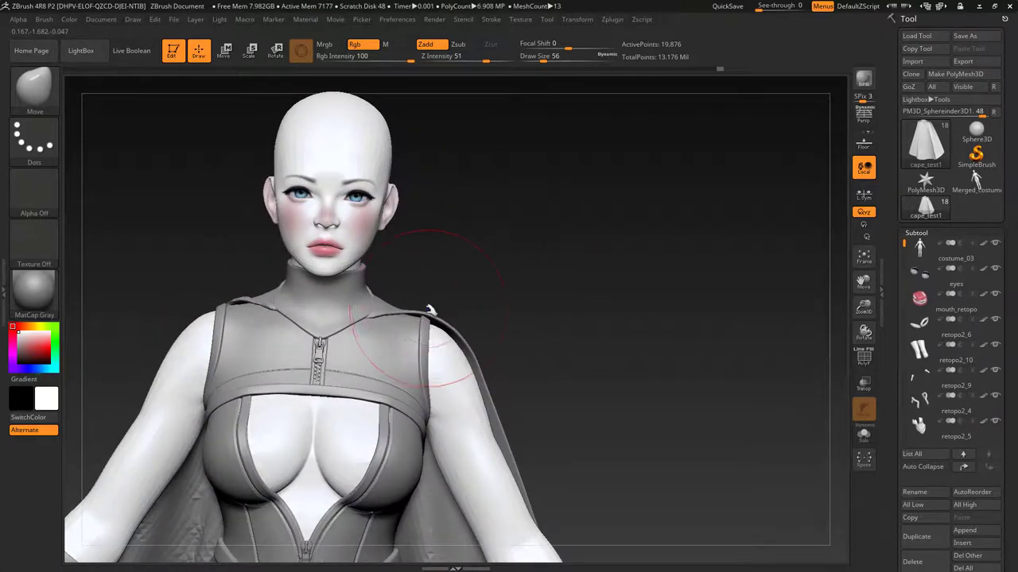
{"action": "left_click_drag", "start_coordinate": [607, 321], "coordinate": [568, 331]}
{"action": "left_click_drag", "start_coordinate": [620, 355], "coordinate": [581, 345], "text": "alt"}
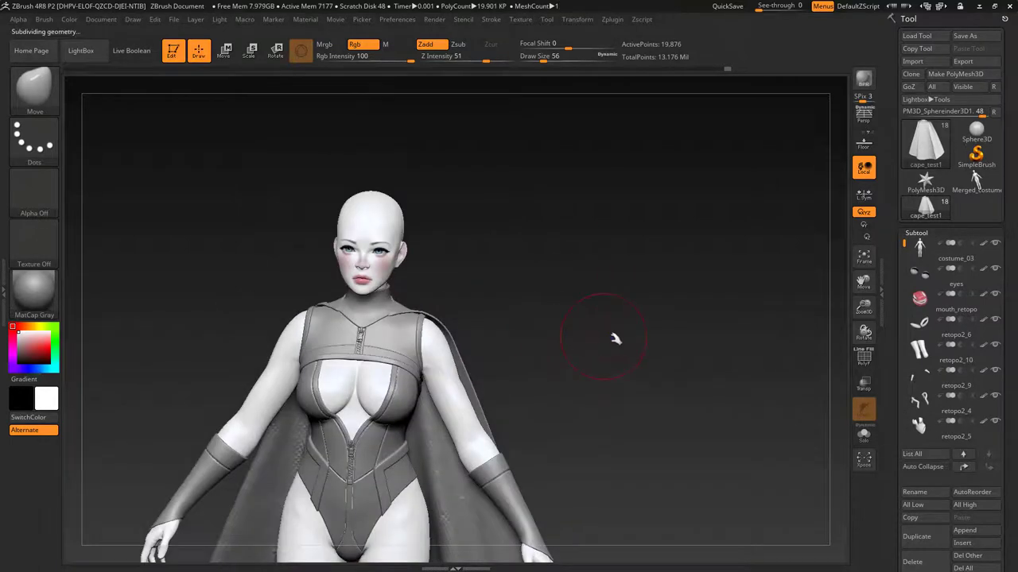
{"action": "left_click_drag", "start_coordinate": [639, 418], "coordinate": [648, 316], "text": "alt"}
{"action": "mouse_move", "coordinate": [652, 354]}
{"action": "left_mouse_down", "text": "alt"}
{"action": "mouse_move", "coordinate": [647, 345]}
{"action": "mouse_move", "coordinate": [658, 345]}
{"action": "mouse_move", "coordinate": [632, 345]}
{"action": "mouse_move", "coordinate": [710, 322]}
{"action": "mouse_move", "coordinate": [672, 331]}
{"action": "mouse_move", "coordinate": [665, 347]}
{"action": "mouse_move", "coordinate": [675, 356]}
{"action": "mouse_move", "coordinate": [650, 363]}
{"action": "mouse_move", "coordinate": [756, 365]}
{"action": "mouse_move", "coordinate": [721, 356]}
{"action": "mouse_move", "coordinate": [642, 368]}
{"action": "mouse_move", "coordinate": [643, 345]}
{"action": "mouse_move", "coordinate": [707, 411]}
{"action": "mouse_move", "coordinate": [689, 351]}
{"action": "mouse_move", "coordinate": [734, 236]}
{"action": "mouse_move", "coordinate": [739, 262]}
{"action": "mouse_move", "coordinate": [638, 215]}
{"action": "mouse_move", "coordinate": [774, 329]}
{"action": "mouse_move", "coordinate": [707, 259]}
{"action": "mouse_move", "coordinate": [683, 298]}
{"action": "left_mouse_up", "text": "alt"}
- Reduce the Move brush's draw size to 9 and refine the cape's collar edge on the character's right side
{"action": "key", "text": "s"}
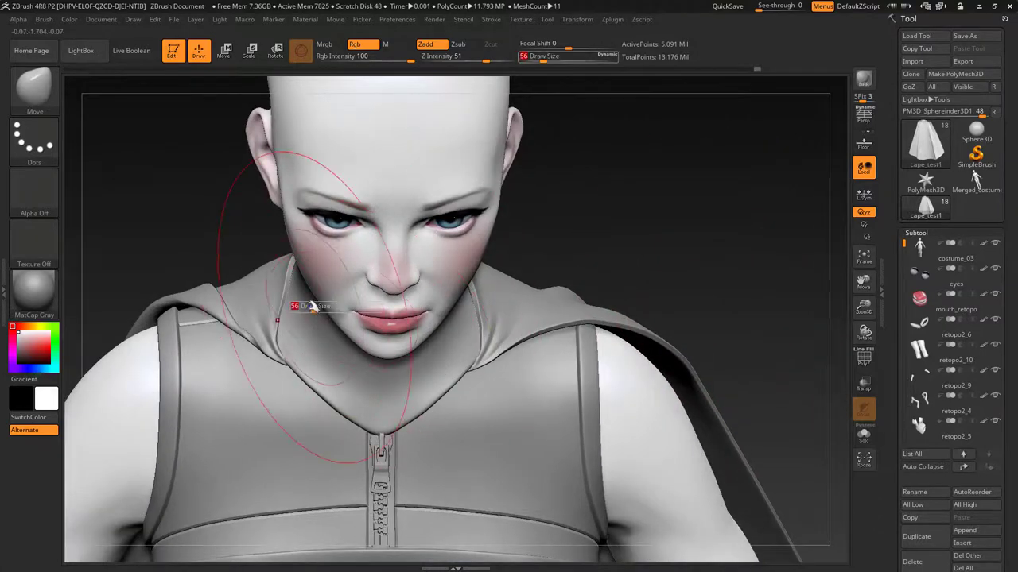
{"action": "left_click_drag", "start_coordinate": [312, 305], "coordinate": [303, 307]}
{"action": "key", "text": "Return"}
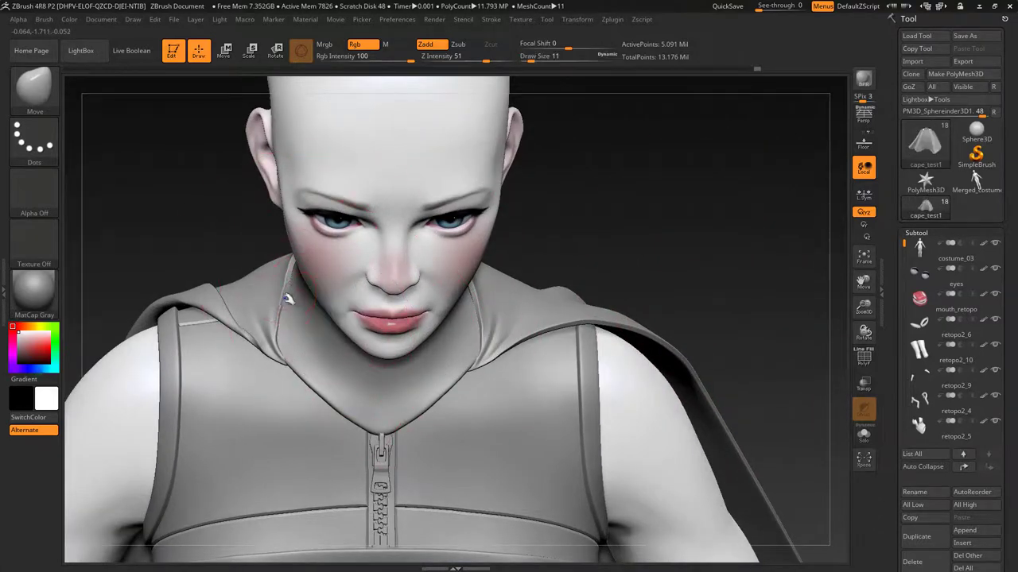
{"action": "type", "text": "s"}
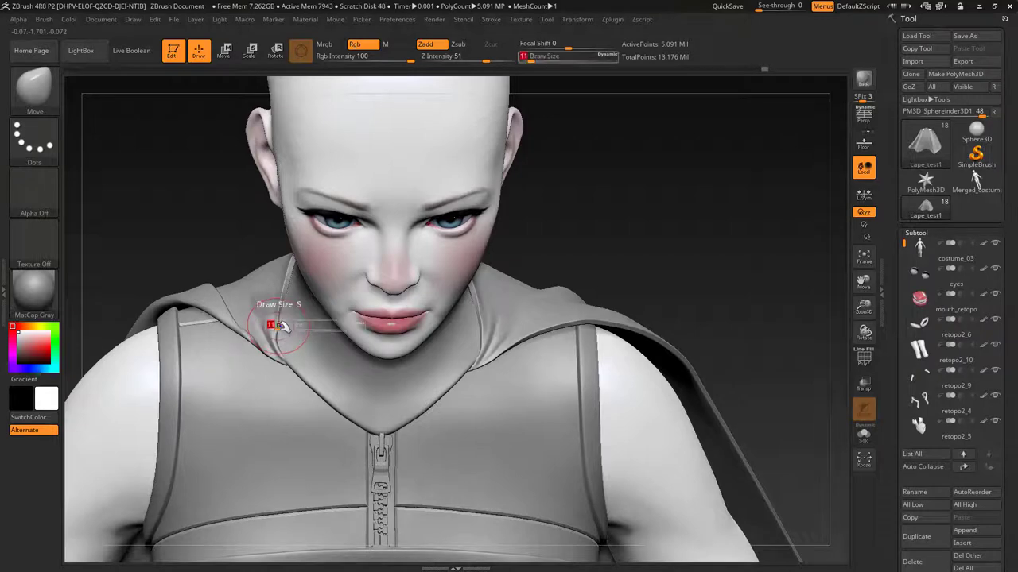
{"action": "type", "text": "9"}
{"action": "key", "text": "Return"}
{"action": "key", "text": "ctrl"}
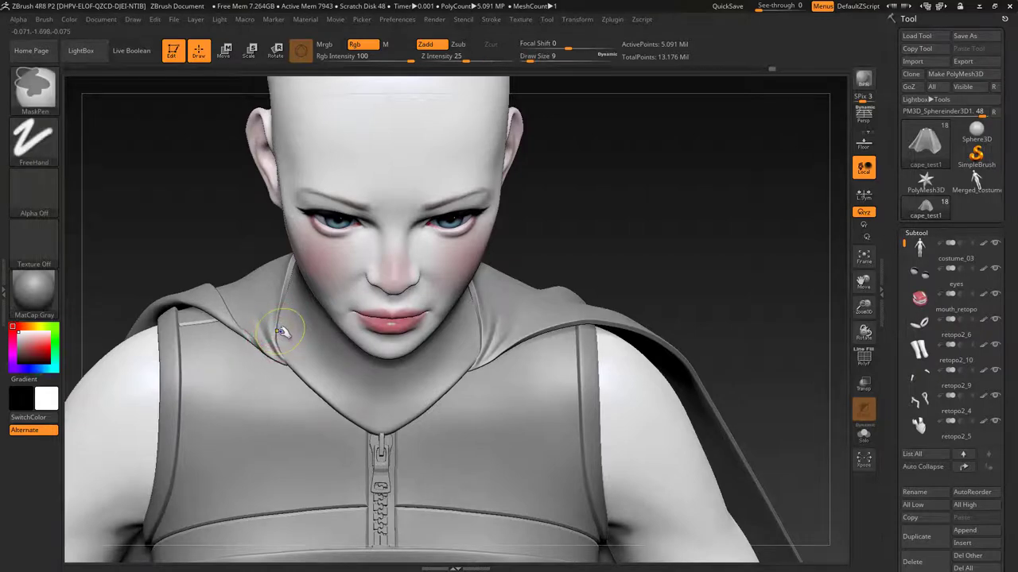
- Reduce the Move brush's draw size to 7 and refine the cape's collar edge and folds on both sides of the neck
{"action": "left_click_drag", "start_coordinate": [613, 238], "coordinate": [535, 310]}
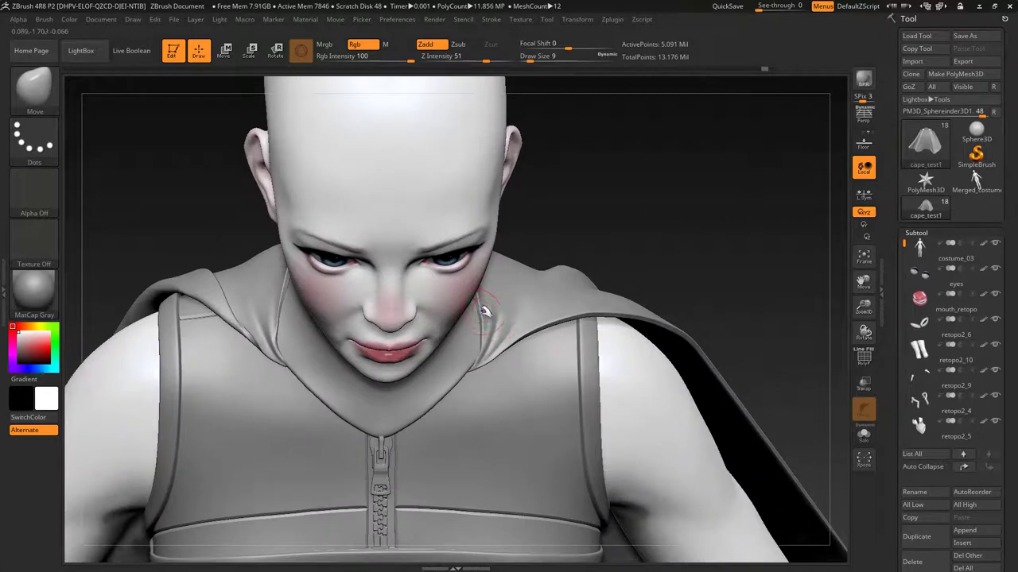
{"action": "key", "text": "ctrl"}
{"action": "key", "text": "s"}
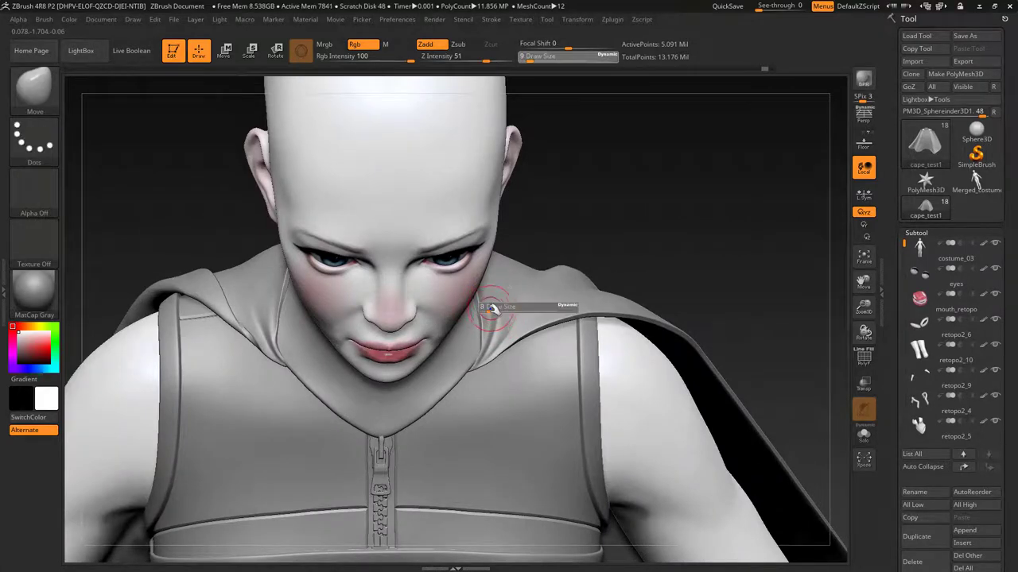
{"action": "left_click_drag", "start_coordinate": [492, 307], "coordinate": [485, 310]}
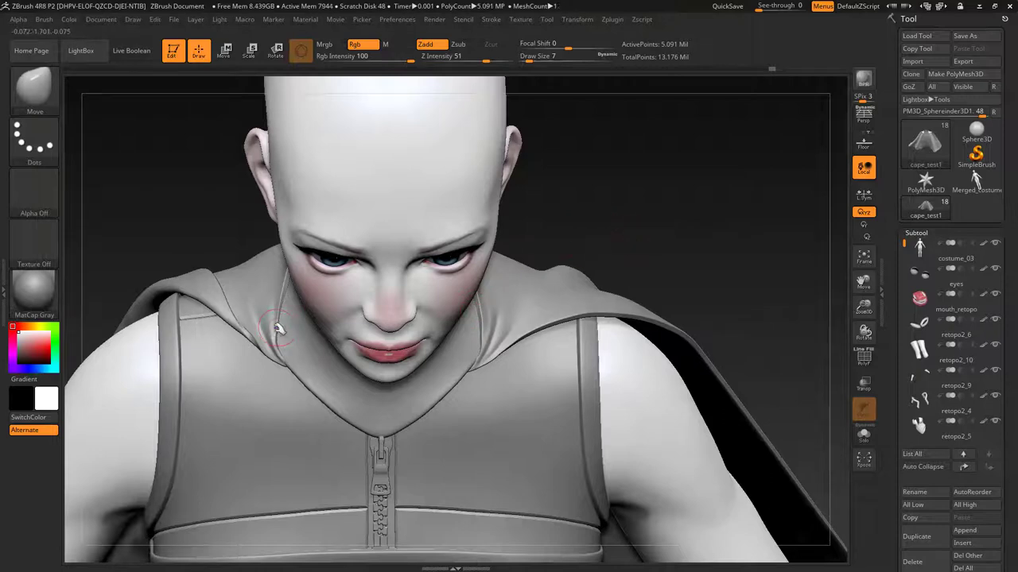
{"action": "left_click_drag", "start_coordinate": [603, 215], "coordinate": [488, 326]}
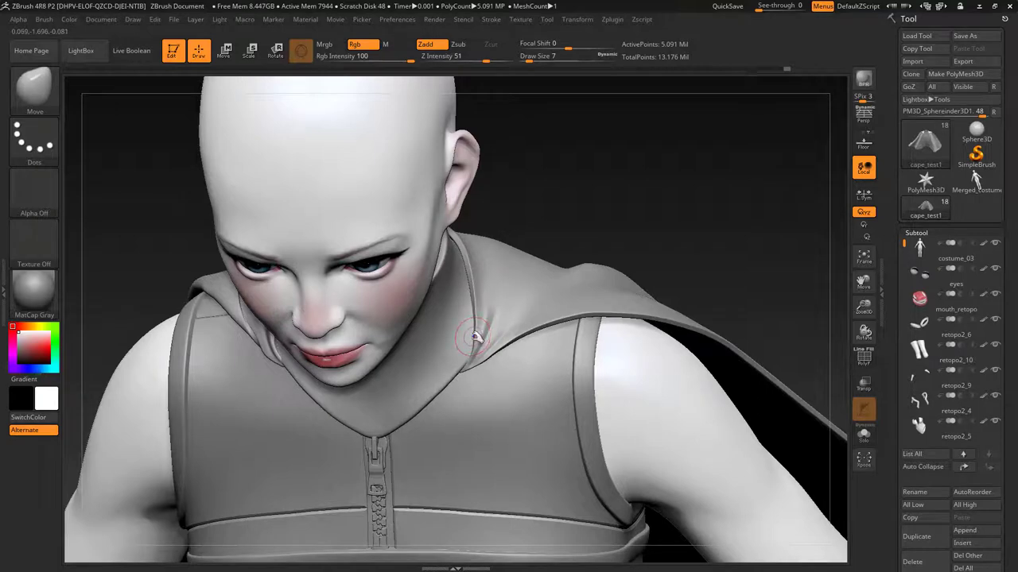
{"action": "left_click_drag", "start_coordinate": [686, 233], "coordinate": [477, 338]}
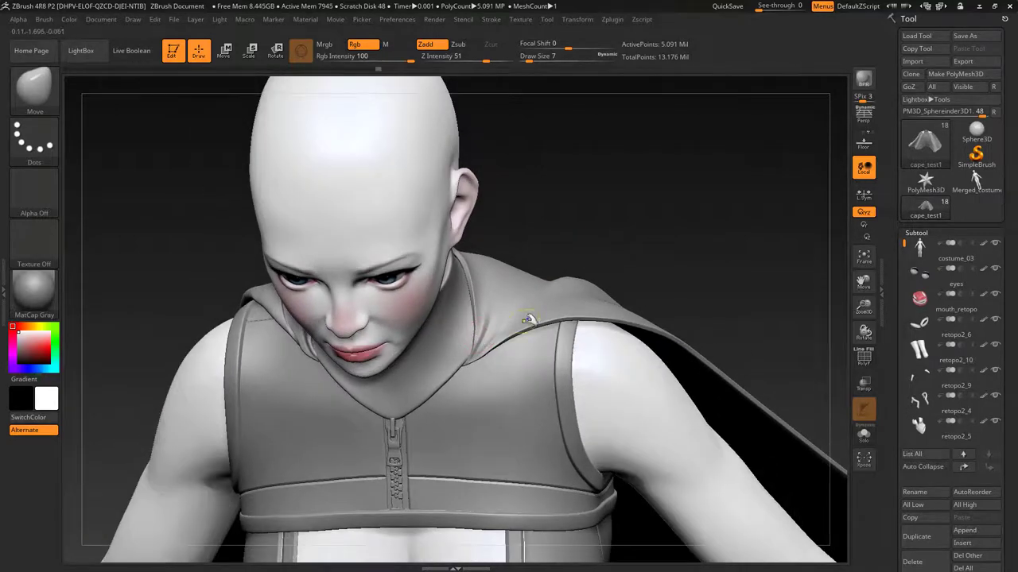
- Turn on perspective and examine the cape on the full figure from the front, the side, and from behind and below
{"action": "key", "text": "ctrl"}
{"action": "mouse_move", "coordinate": [692, 257]}
{"action": "left_mouse_down"}
{"action": "mouse_move", "coordinate": [682, 231]}
{"action": "mouse_move", "coordinate": [723, 190]}
{"action": "mouse_move", "coordinate": [686, 286]}
{"action": "mouse_move", "coordinate": [697, 298]}
{"action": "mouse_move", "coordinate": [586, 236]}
{"action": "mouse_move", "coordinate": [657, 352]}
{"action": "mouse_move", "coordinate": [672, 273]}
{"action": "mouse_move", "coordinate": [634, 261]}
{"action": "mouse_move", "coordinate": [652, 272]}
{"action": "mouse_move", "coordinate": [670, 265]}
{"action": "mouse_move", "coordinate": [649, 275]}
{"action": "mouse_move", "coordinate": [682, 270]}
{"action": "mouse_move", "coordinate": [681, 254]}
{"action": "mouse_move", "coordinate": [686, 268]}
{"action": "mouse_move", "coordinate": [648, 274]}
{"action": "left_mouse_up"}
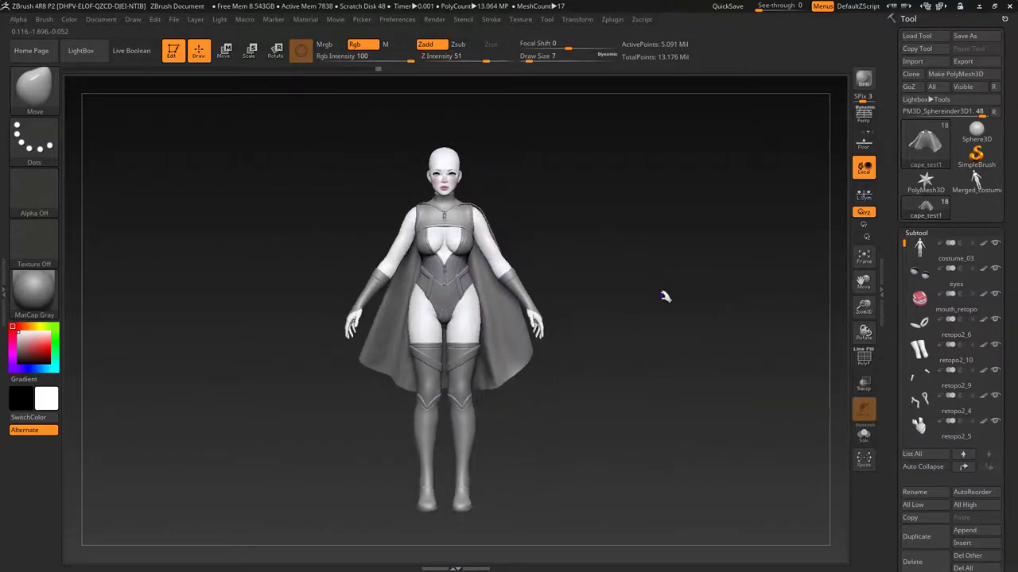
{"action": "left_click_drag", "start_coordinate": [673, 319], "coordinate": [674, 323]}
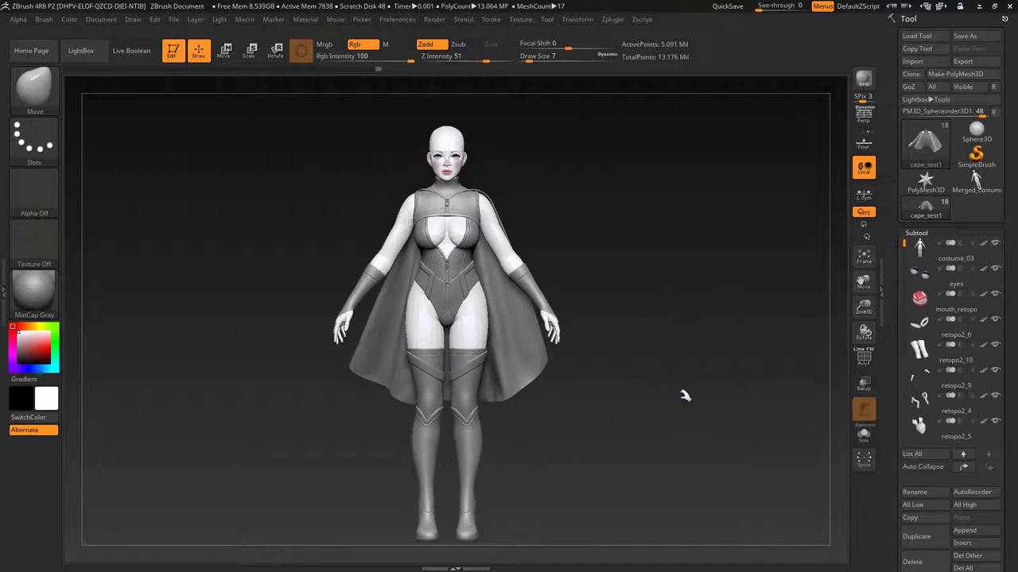
{"action": "left_click", "coordinate": [864, 116]}
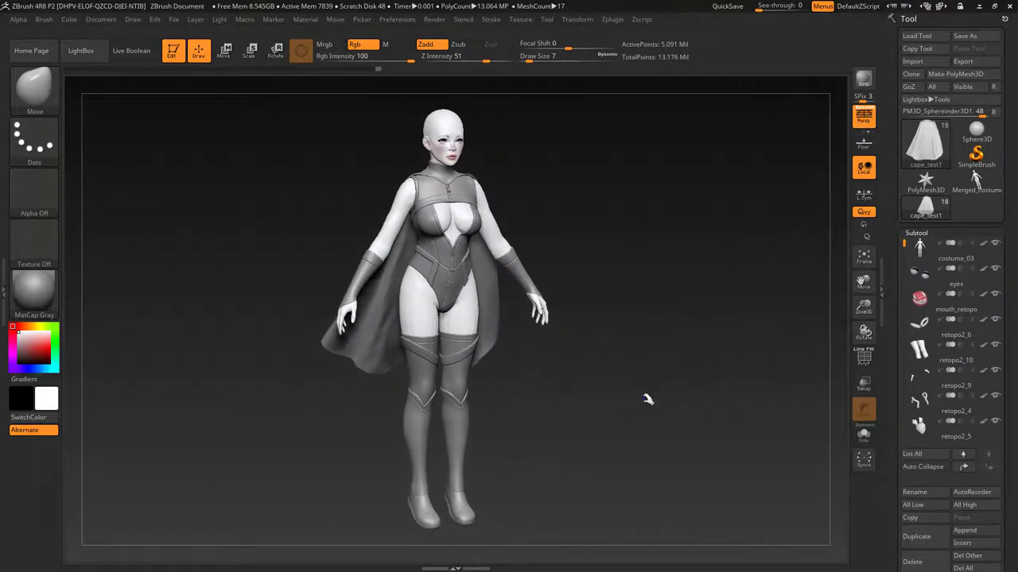
{"action": "left_click_drag", "start_coordinate": [648, 399], "coordinate": [703, 426]}
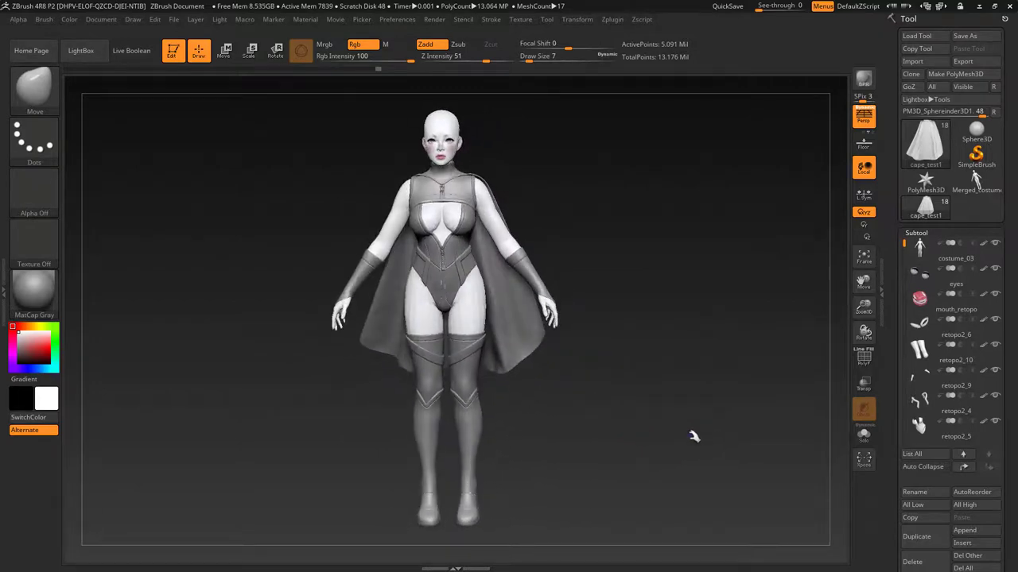
{"action": "left_click_drag", "start_coordinate": [675, 441], "coordinate": [738, 392]}
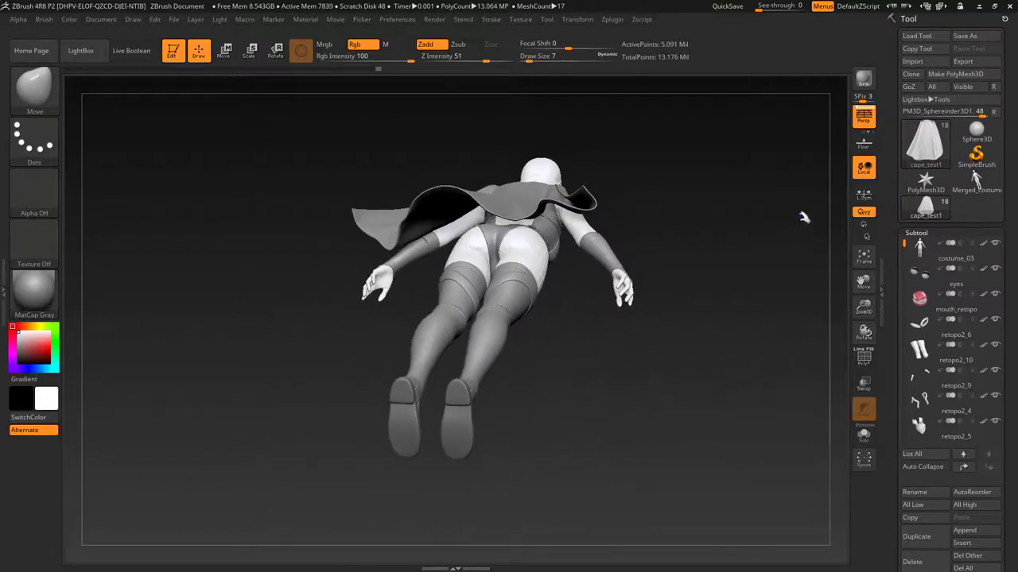
- Frame the caped figure from behind and below in a flying pose and make a BPR preview render with shadows
{"action": "left_click_drag", "start_coordinate": [766, 198], "coordinate": [783, 229], "text": "alt"}
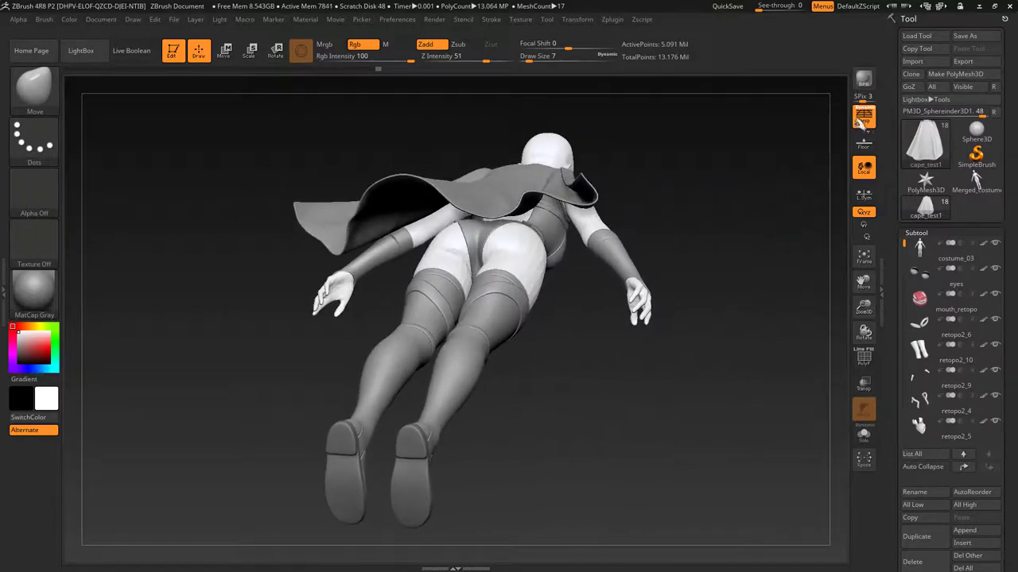
{"action": "left_click", "coordinate": [863, 78]}
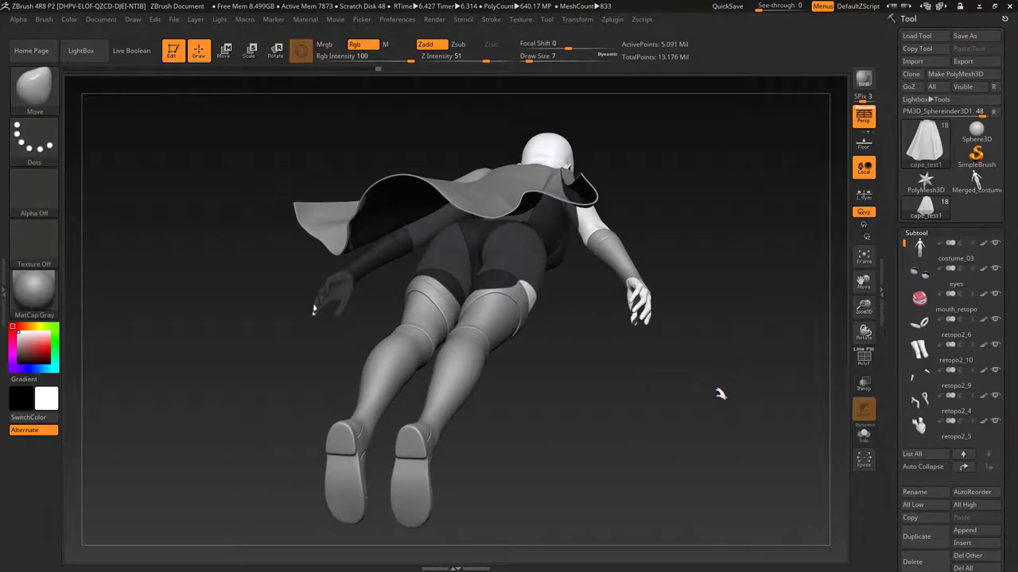
{"action": "left_click_drag", "start_coordinate": [719, 383], "coordinate": [713, 397]}
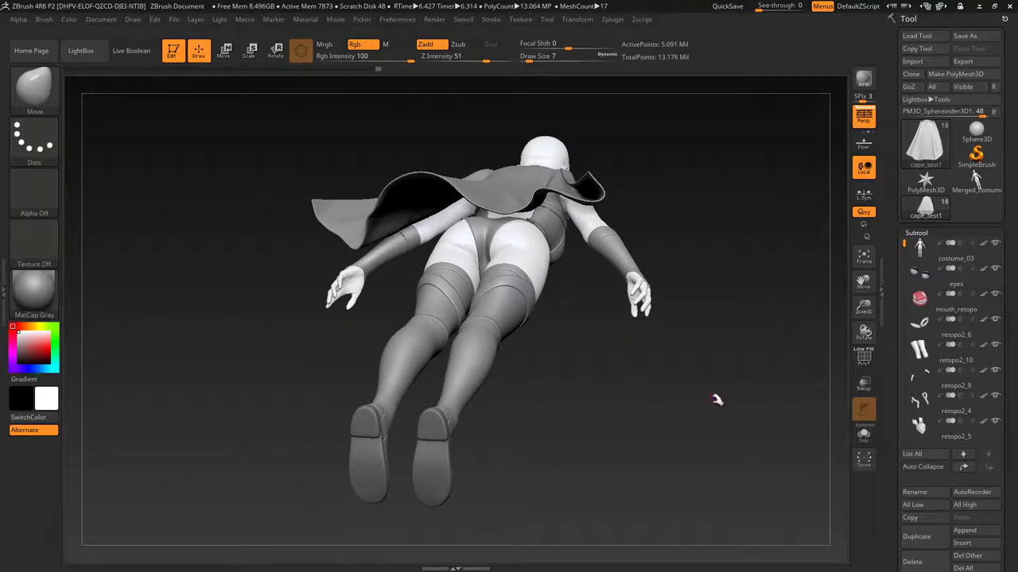